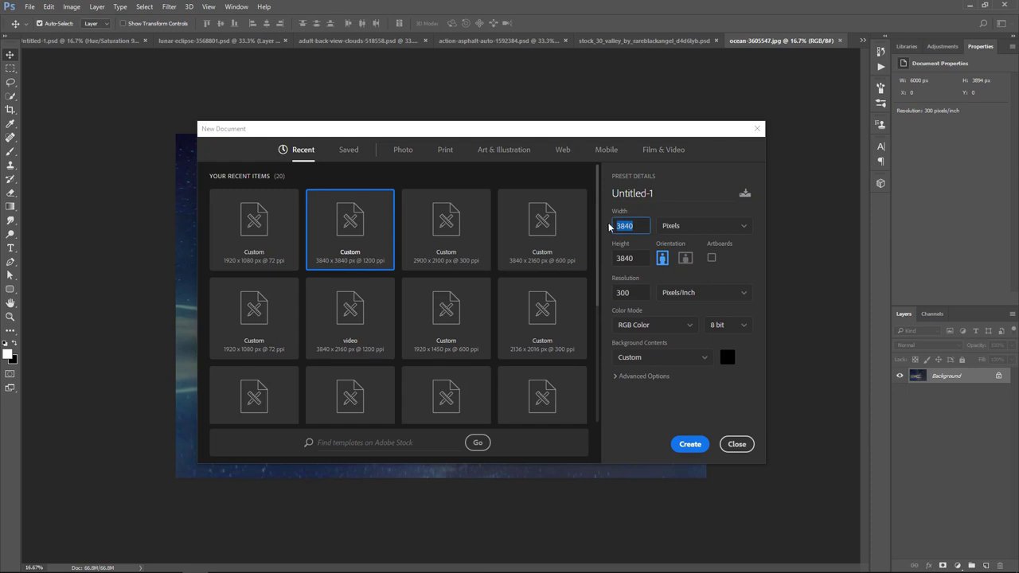
Create a 3840 × 3840 px, 300 ppi document with a black background.
{"action": "left_click", "coordinate": [636, 293]}
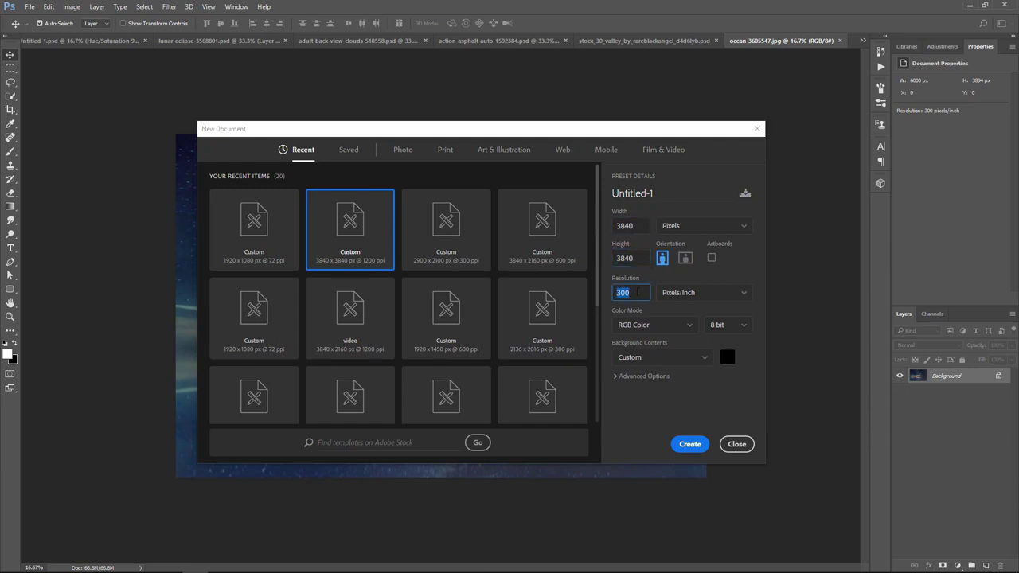
{"action": "left_click", "coordinate": [677, 361]}
{"action": "left_click", "coordinate": [639, 396]}
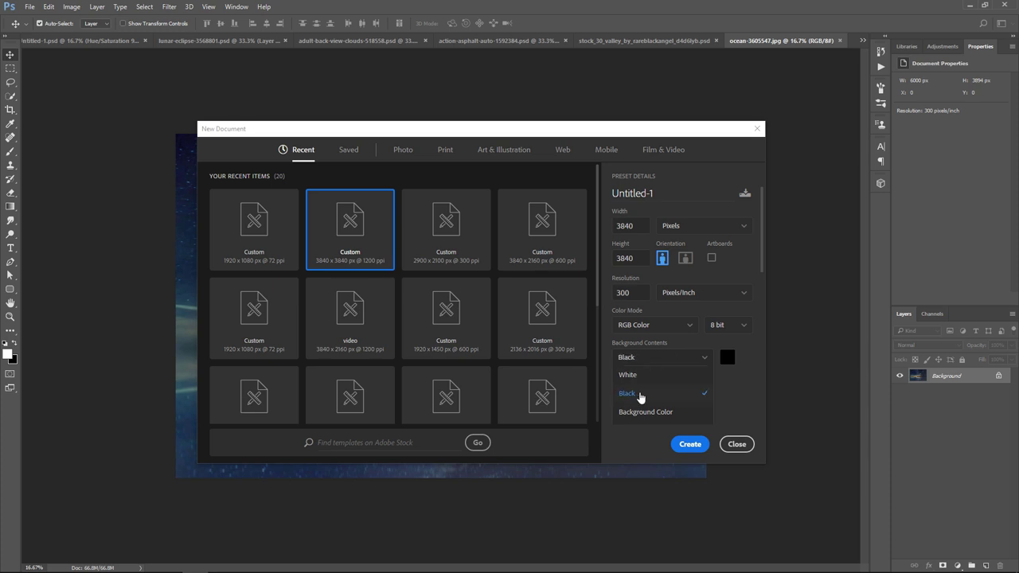
{"action": "left_click", "coordinate": [690, 444]}
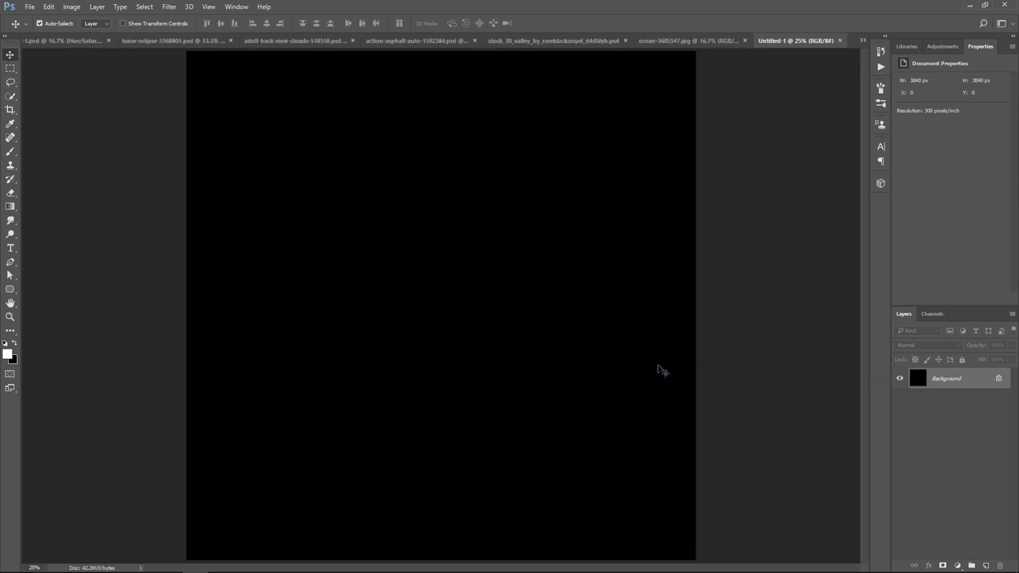
Copy the starry ocean photo into the black canvas as Layer 1.
{"action": "key", "text": "ctrl+0"}
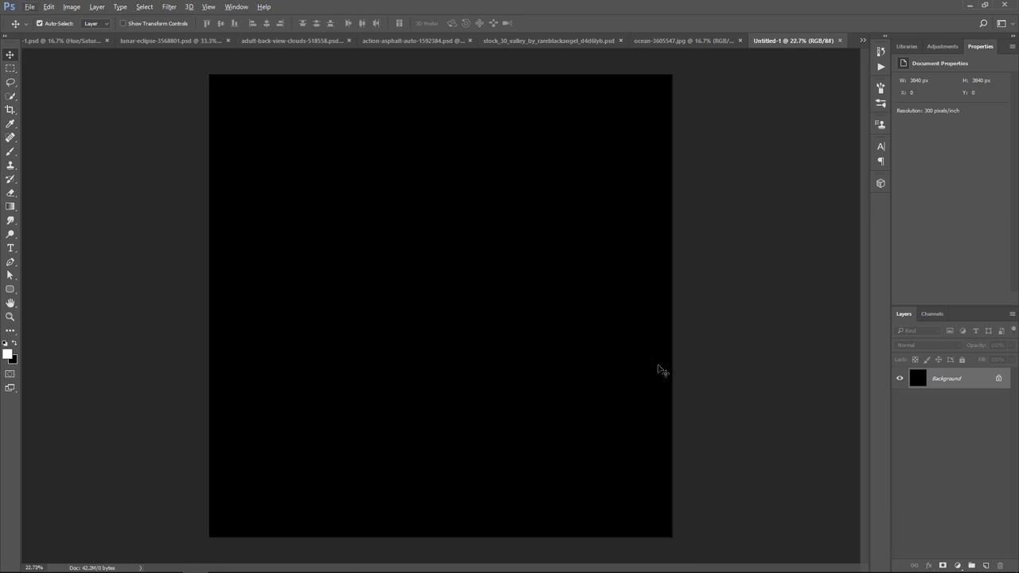
{"action": "left_click", "coordinate": [685, 37]}
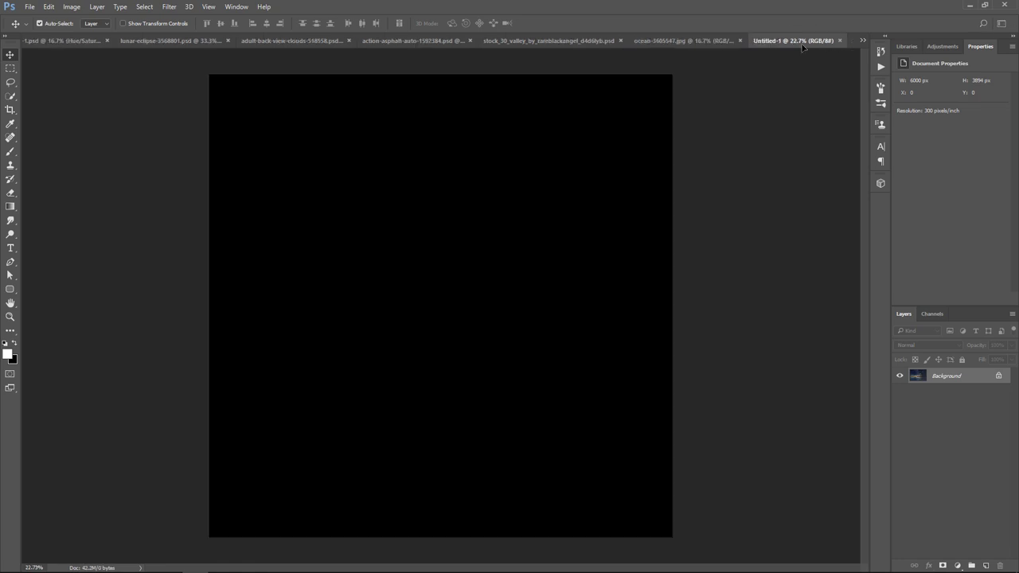
{"action": "left_click_drag", "start_coordinate": [803, 46], "coordinate": [485, 204]}
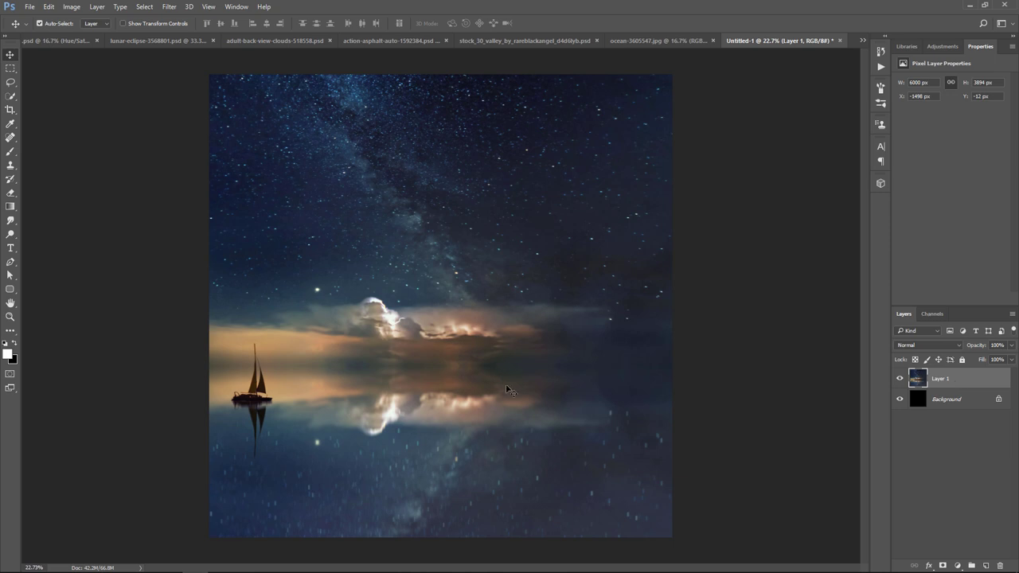
{"action": "scroll", "coordinate": [507, 390], "scroll_direction": "down", "scroll_amount": 1}
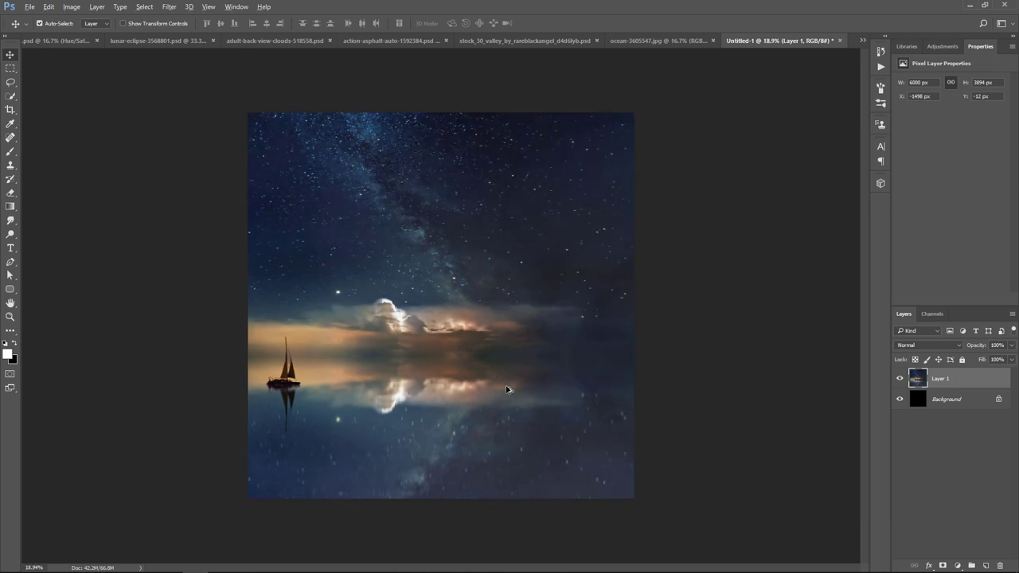
{"action": "scroll", "coordinate": [507, 390], "scroll_direction": "down", "scroll_amount": 1}
Enlarge the sky layer to 165.20% and centre it so the Milky Way fills the frame.
{"action": "key", "text": "ctrl+t"}
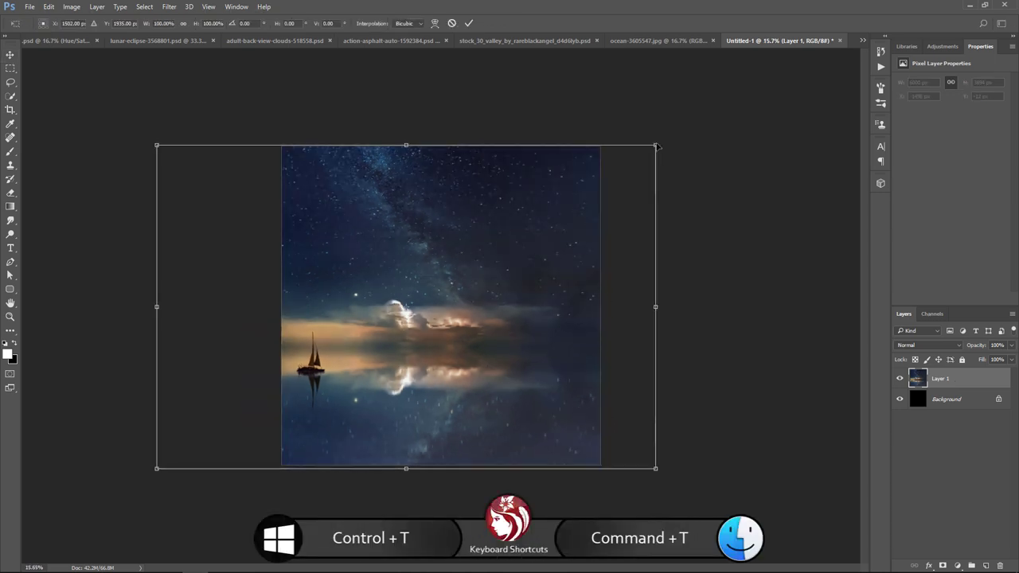
{"action": "mouse_move", "coordinate": [660, 143]}
{"action": "left_mouse_down"}
{"action": "mouse_move", "coordinate": [751, 91]}
{"action": "mouse_move", "coordinate": [751, 200]}
{"action": "mouse_move", "coordinate": [762, 166]}
{"action": "mouse_move", "coordinate": [761, 185]}
{"action": "mouse_move", "coordinate": [865, 136]}
{"action": "left_mouse_up"}
{"action": "left_click_drag", "start_coordinate": [744, 307], "coordinate": [707, 306]}
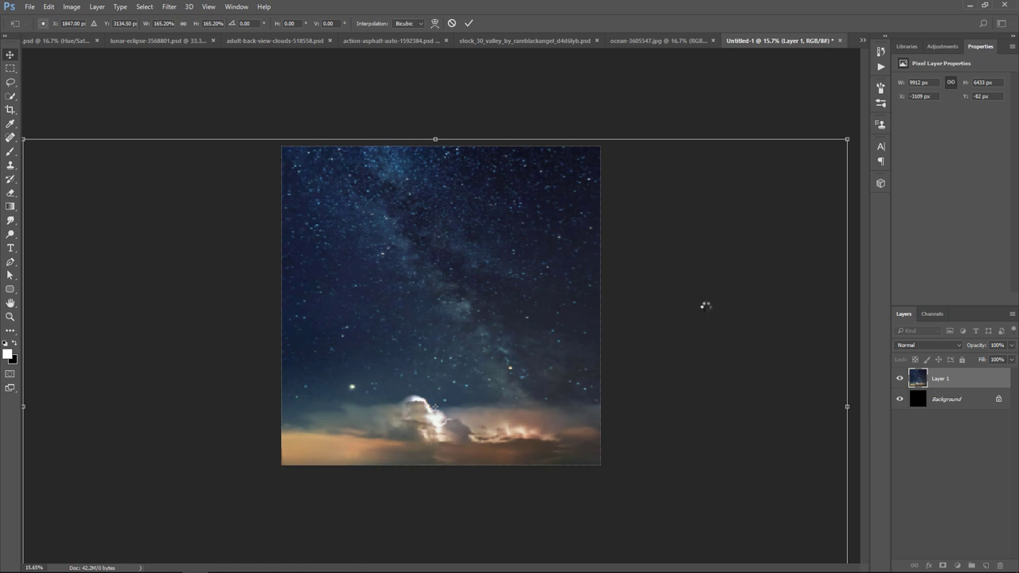
{"action": "key", "text": "Return"}
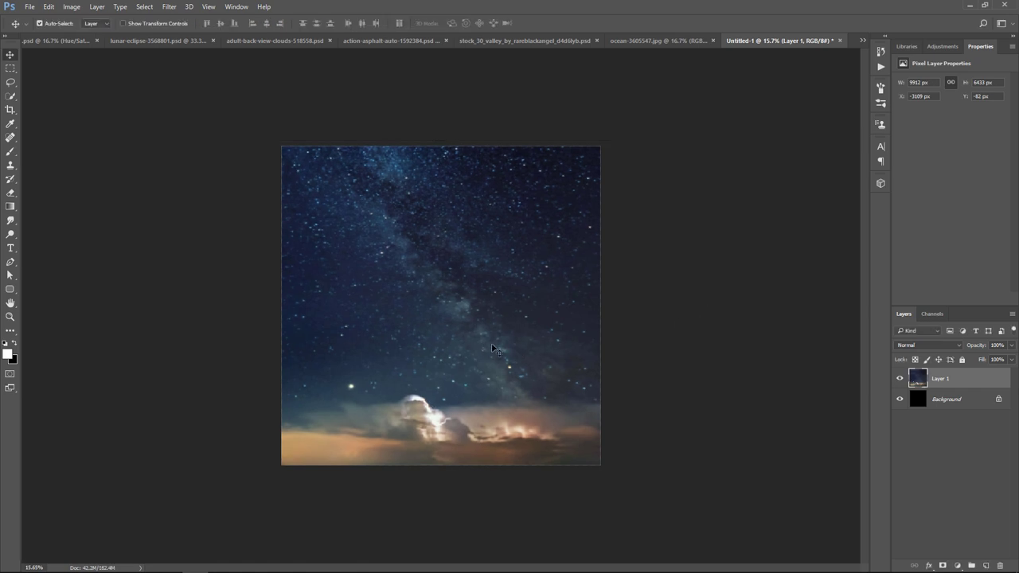
{"action": "scroll", "coordinate": [493, 348], "scroll_direction": "up", "scroll_amount": 1}
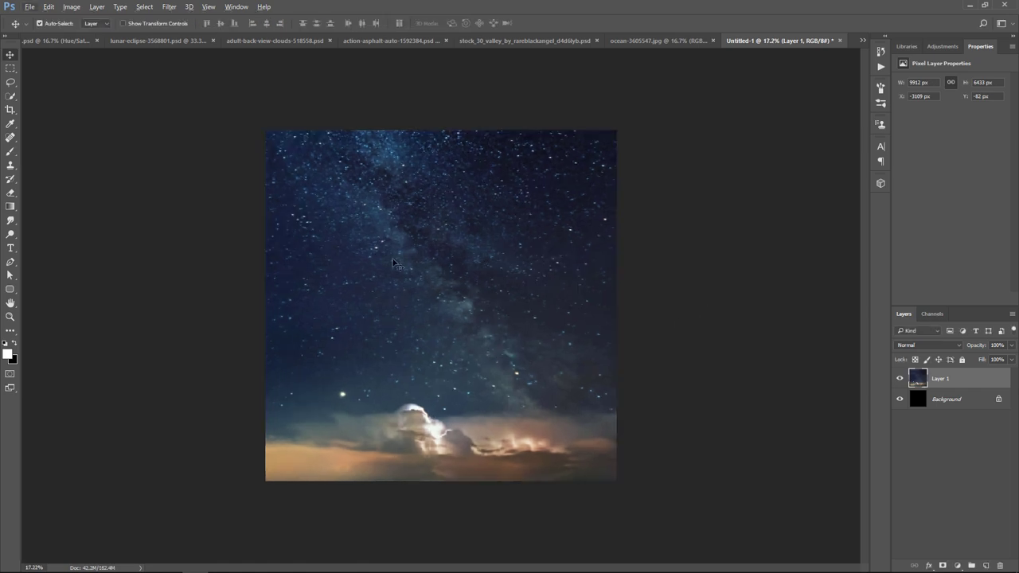
Carry the cut-out grassy hills from the valley photo into the composite.
{"action": "left_click", "coordinate": [541, 39]}
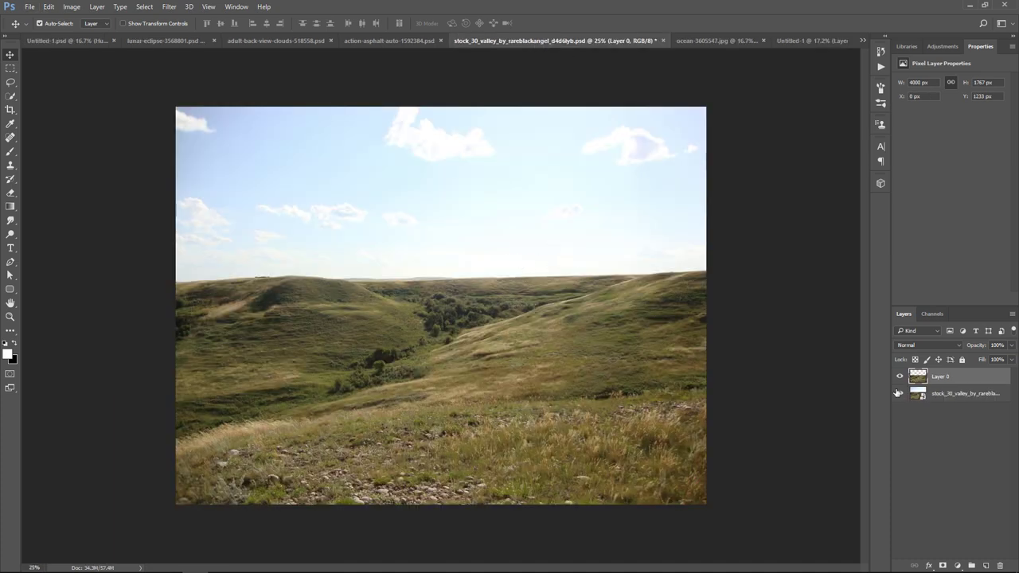
{"action": "left_click", "coordinate": [899, 394]}
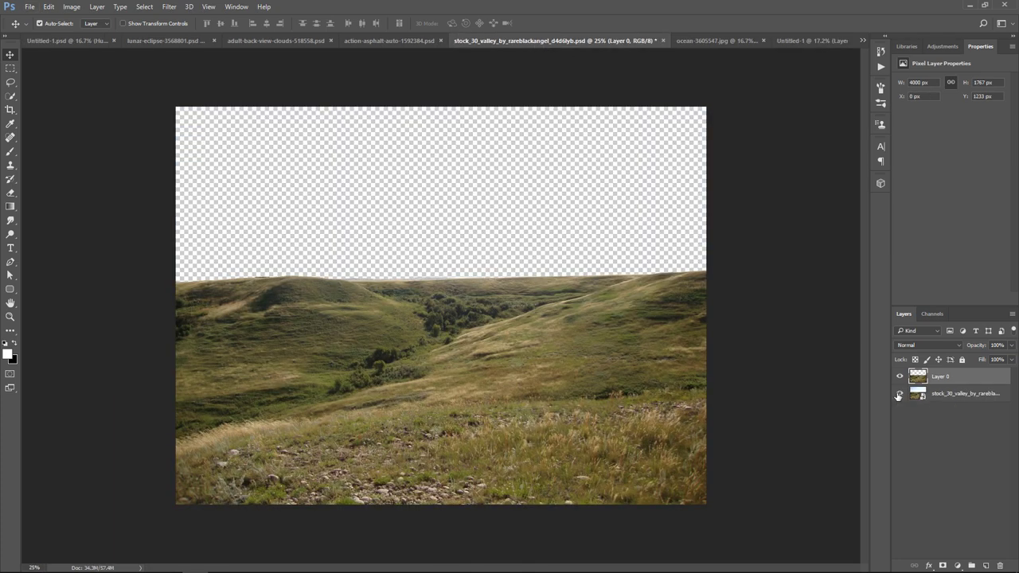
{"action": "left_click", "coordinate": [899, 394]}
{"action": "mouse_move", "coordinate": [456, 303]}
{"action": "left_mouse_down"}
{"action": "mouse_move", "coordinate": [808, 42]}
{"action": "mouse_move", "coordinate": [435, 397]}
{"action": "left_mouse_up"}
Scale the hills to 4091 px wide and position them along the canvas bottom.
{"action": "key", "text": "ctrl+t"}
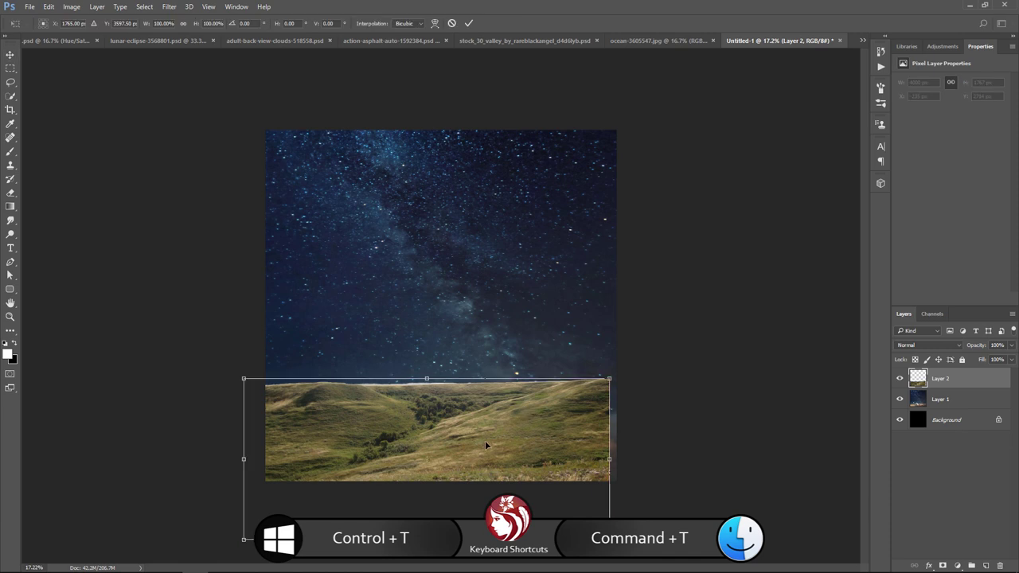
{"action": "left_click_drag", "start_coordinate": [485, 441], "coordinate": [497, 520]}
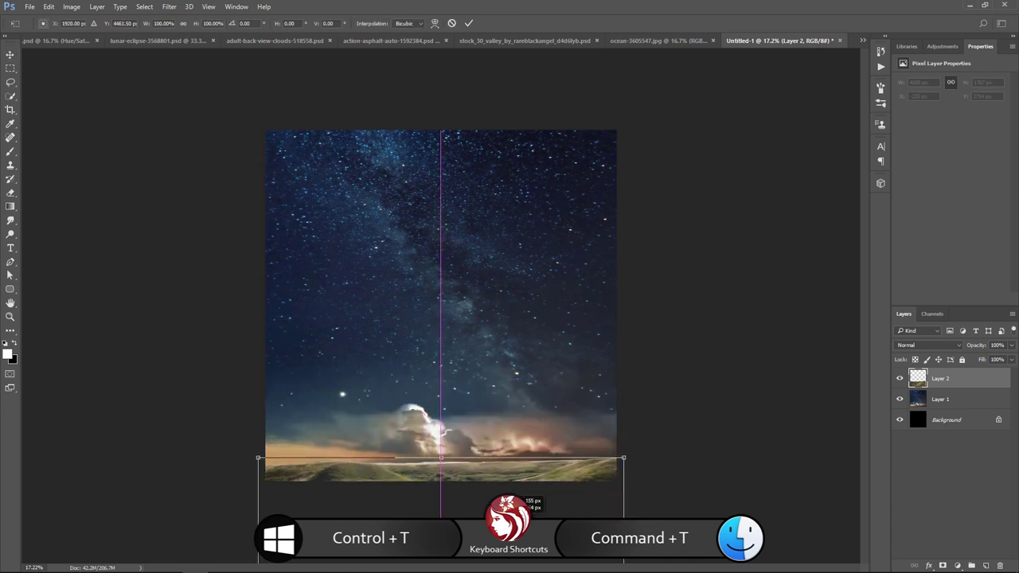
{"action": "left_click_drag", "start_coordinate": [522, 499], "coordinate": [519, 492]}
{"action": "left_click_drag", "start_coordinate": [626, 456], "coordinate": [629, 454]}
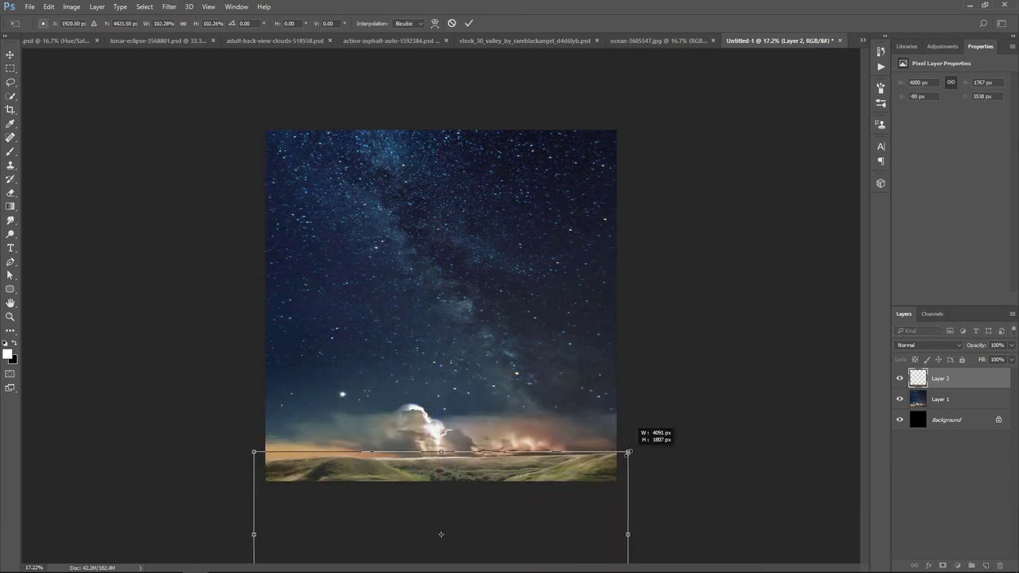
{"action": "key", "text": "Return"}
{"action": "key", "text": "shift+Down"}
{"action": "key", "text": "shift+Down"}
{"action": "key", "text": "shift+Down"}
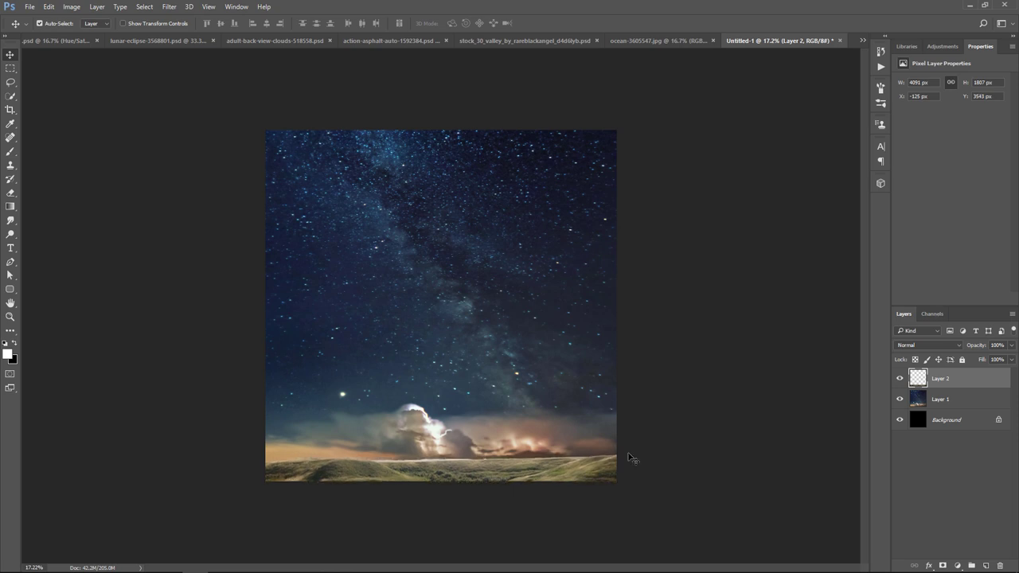
{"action": "key", "text": "shift+Down"}
{"action": "key", "text": "shift+Down"}
{"action": "key", "text": "shift+Down"}
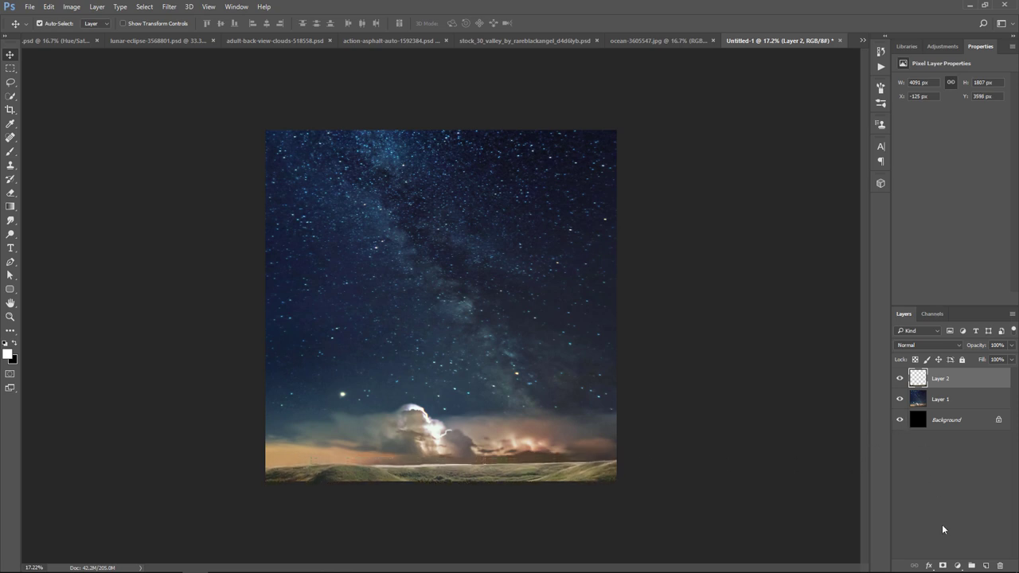
Clip a Hue/Saturation adjustment at Lightness -100 to the Layer 2 hills.
{"action": "left_click", "coordinate": [957, 565]}
{"action": "left_click", "coordinate": [969, 437]}
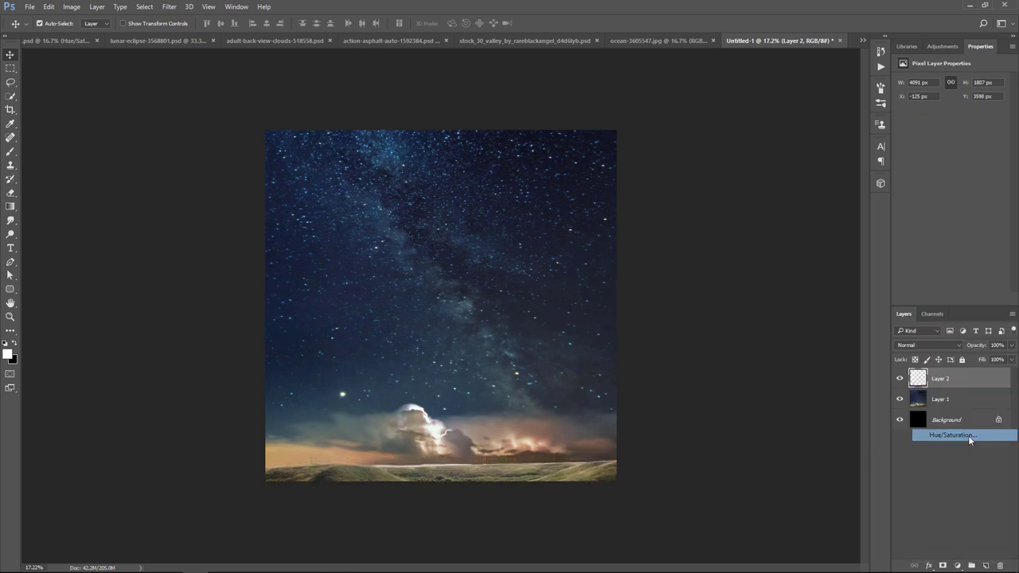
{"action": "left_click", "coordinate": [942, 301]}
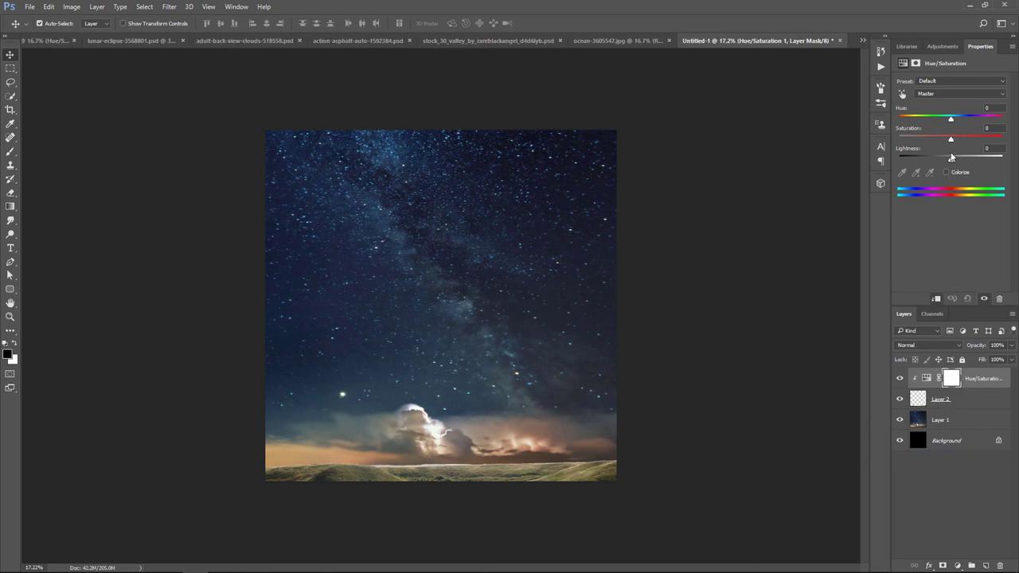
{"action": "left_click_drag", "start_coordinate": [951, 162], "coordinate": [888, 161]}
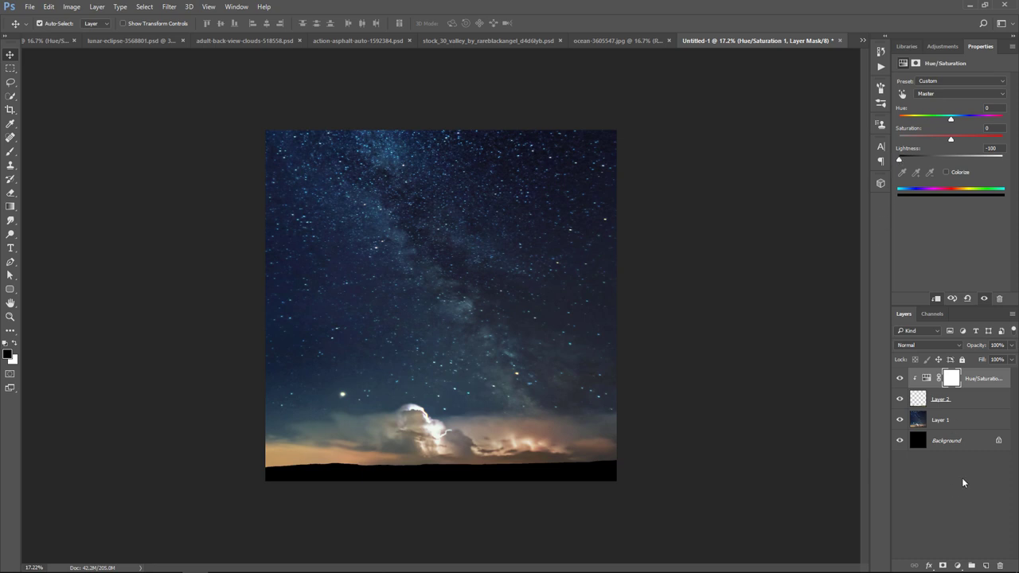
{"action": "left_click", "coordinate": [963, 399]}
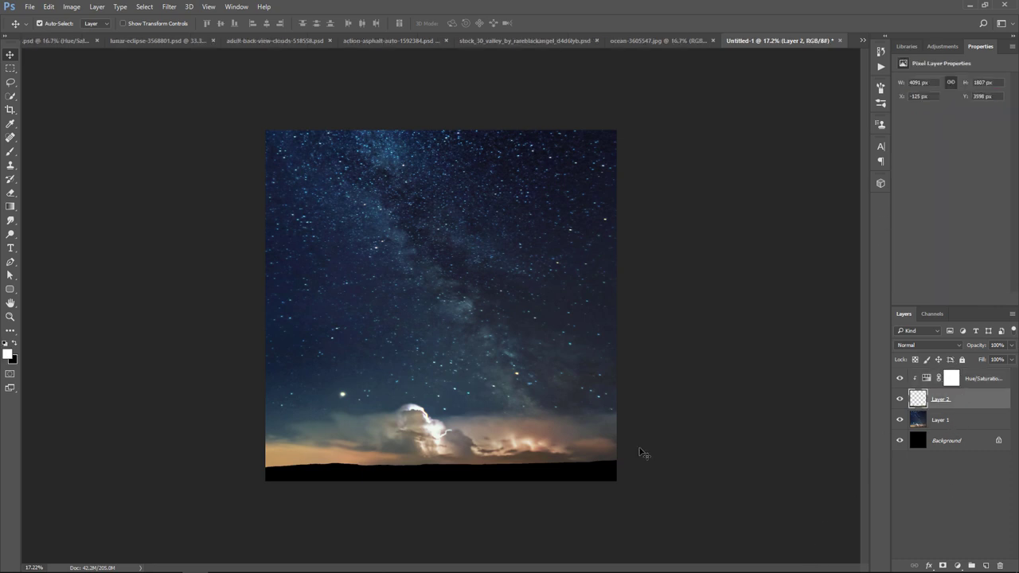
Widen the hills silhouette to 4417 px and tilt it about 0.5°.
{"action": "key", "text": "ctrl+t"}
{"action": "left_click_drag", "start_coordinate": [629, 458], "coordinate": [610, 497]}
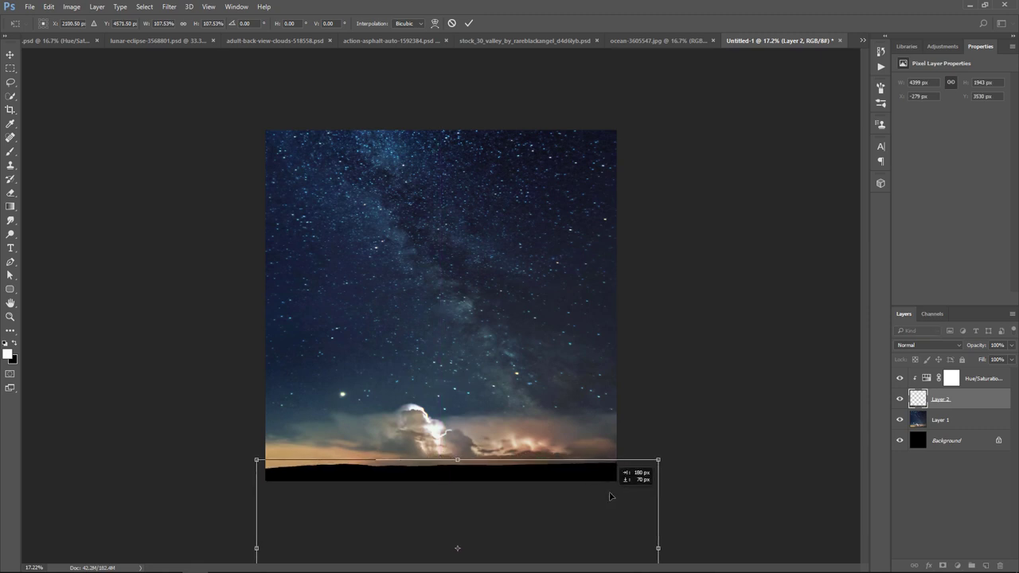
{"action": "left_click_drag", "start_coordinate": [610, 497], "coordinate": [612, 493]}
{"action": "left_click_drag", "start_coordinate": [674, 455], "coordinate": [689, 443]}
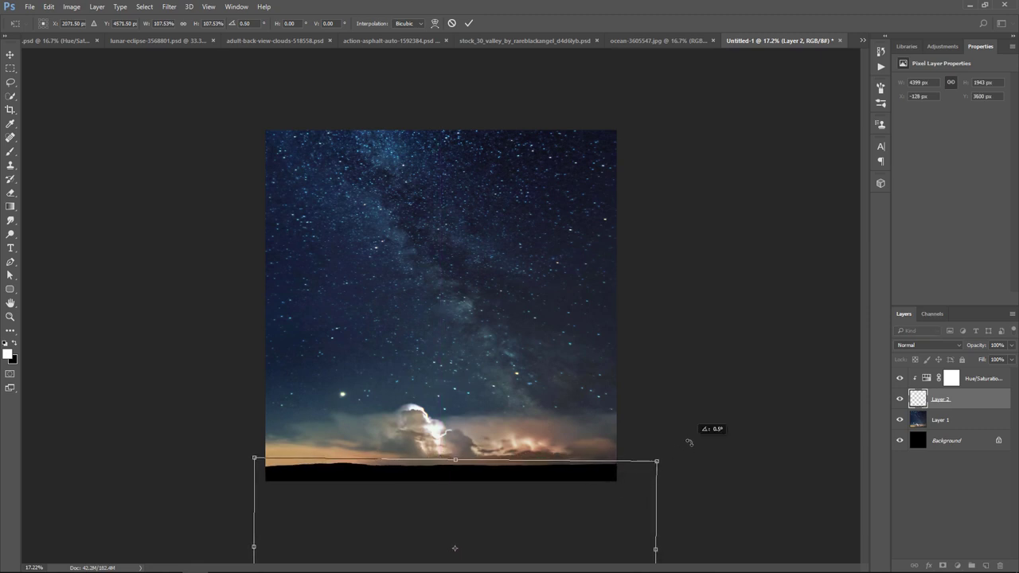
{"action": "key", "text": "Return"}
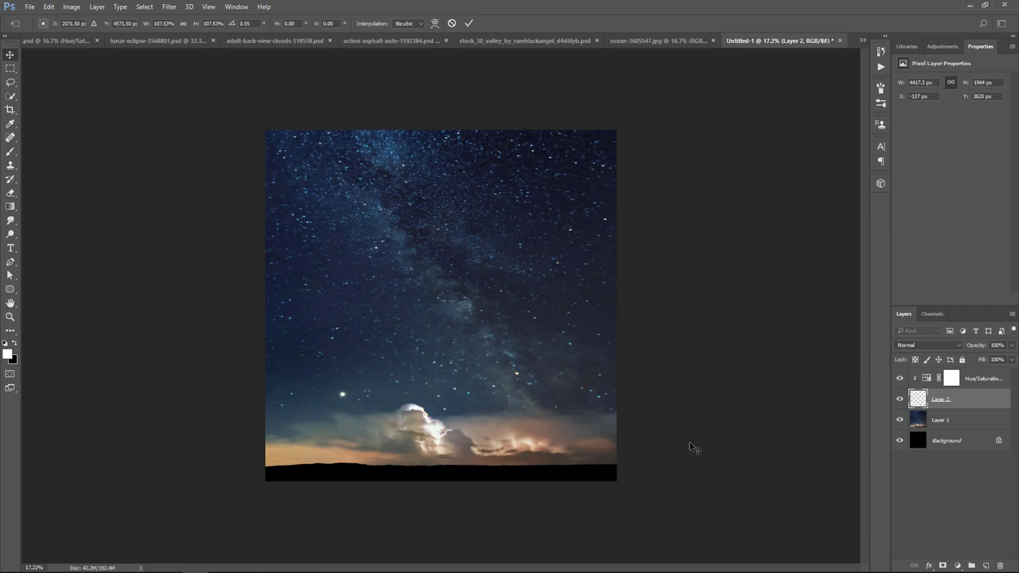
{"action": "key", "text": "Down"}
{"action": "key", "text": "Down"}
{"action": "key", "text": "Down"}
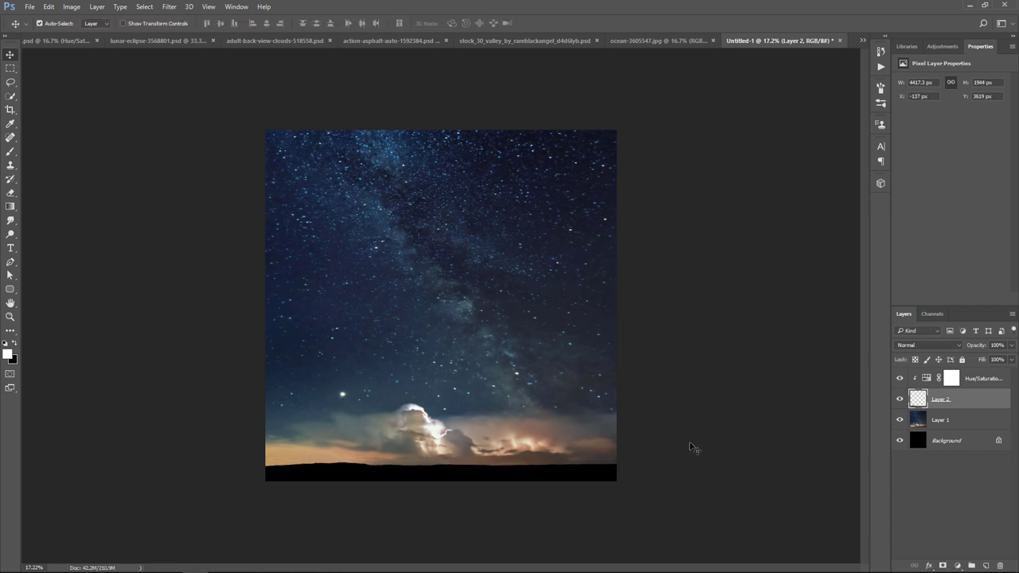
{"action": "key", "text": "Up"}
{"action": "key", "text": "Up"}
{"action": "key", "text": "Up"}
Nudge the Layer 1 sky image slightly lower.
{"action": "left_click", "coordinate": [942, 420]}
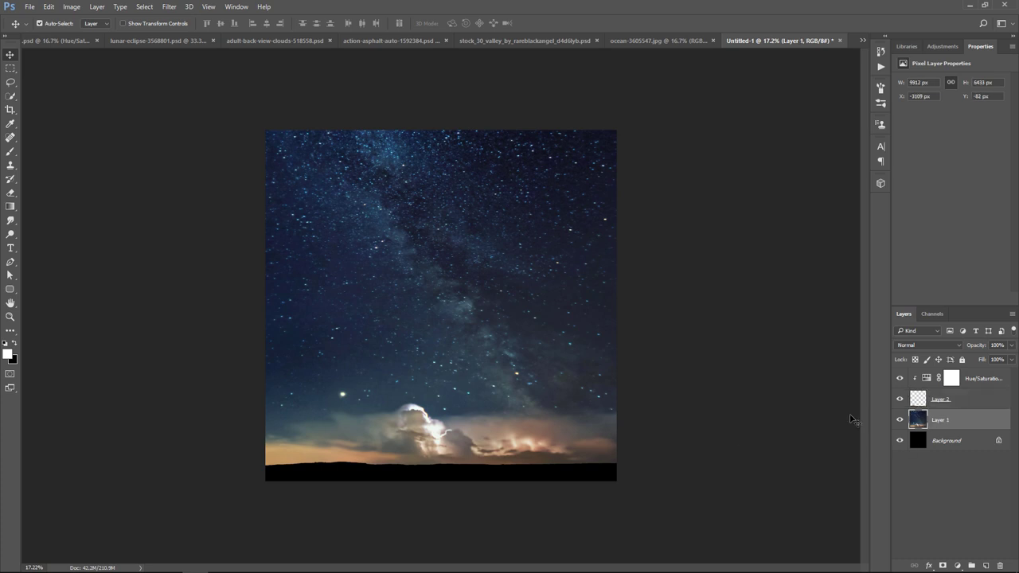
{"action": "key", "text": "shift+Down"}
{"action": "key", "text": "shift+Down"}
{"action": "key", "text": "shift+Down"}
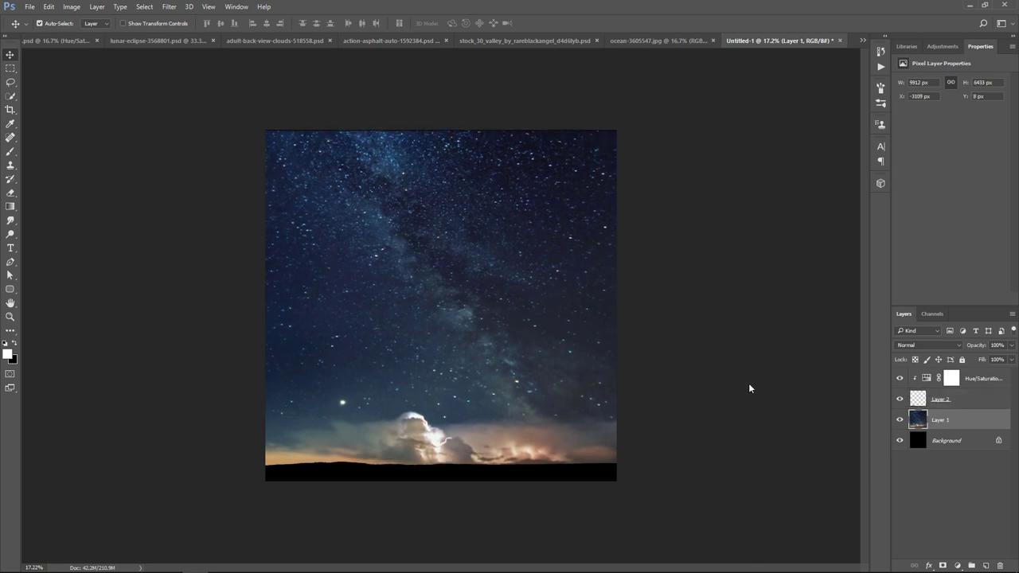
{"action": "key", "text": "Up"}
{"action": "key", "text": "Up"}
{"action": "key", "text": "Up"}
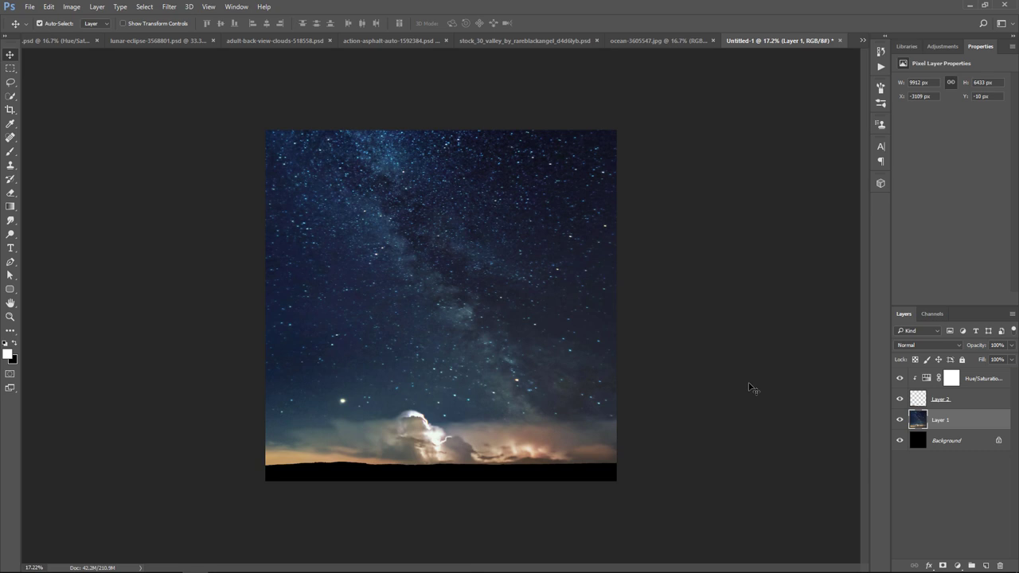
Add a clipped Hue/Saturation adjustment to the sky with Saturation -23 and Lightness -13.
{"action": "left_click", "coordinate": [900, 421]}
{"action": "left_click", "coordinate": [957, 565]}
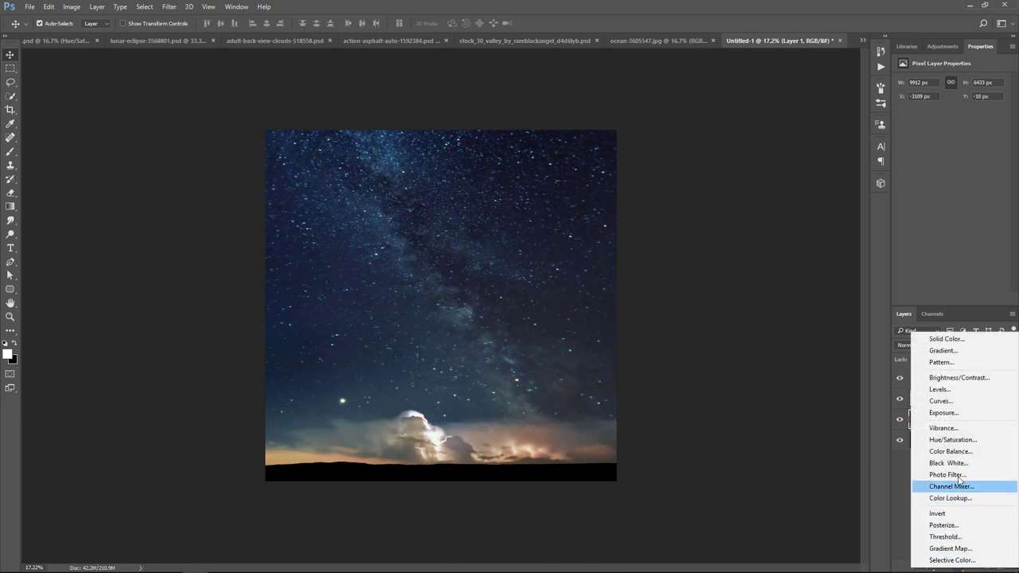
{"action": "left_click", "coordinate": [963, 440]}
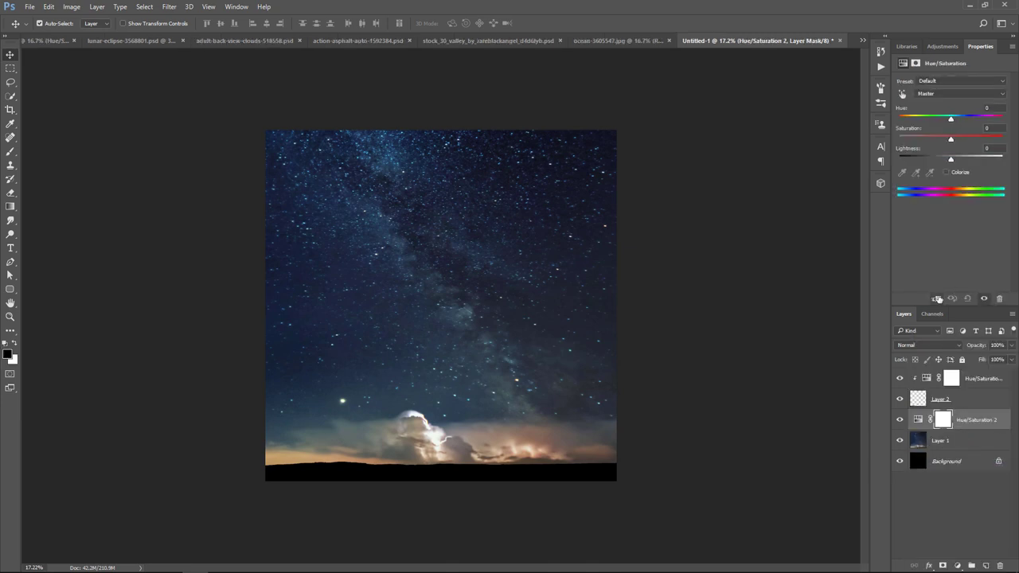
{"action": "mouse_move", "coordinate": [951, 140]}
{"action": "left_mouse_down"}
{"action": "mouse_move", "coordinate": [942, 140]}
{"action": "mouse_move", "coordinate": [945, 161]}
{"action": "left_mouse_up"}
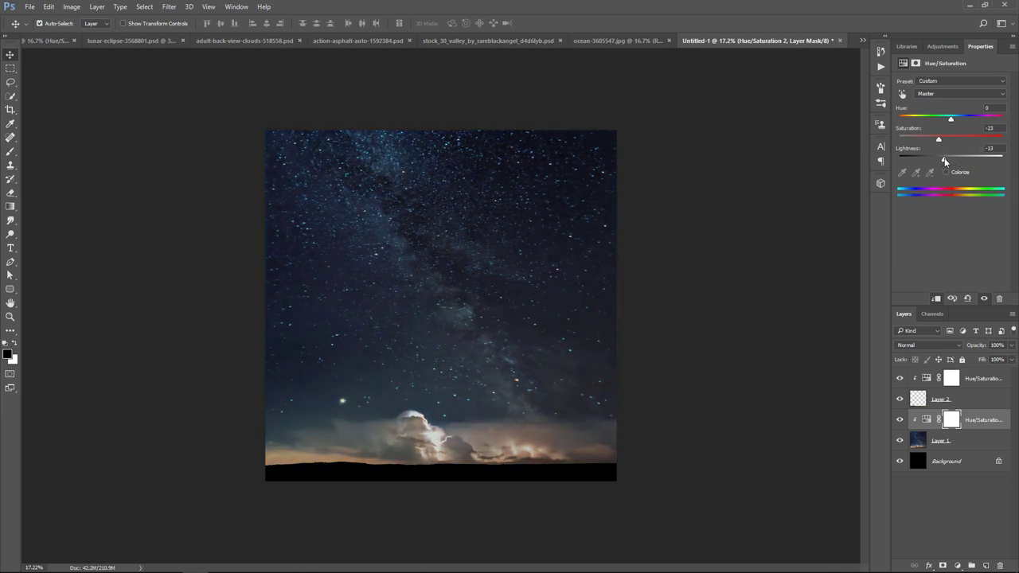
Add an Exposure adjustment to the sky with Exposure +0.58 and Gamma 0.77.
{"action": "left_click", "coordinate": [958, 566]}
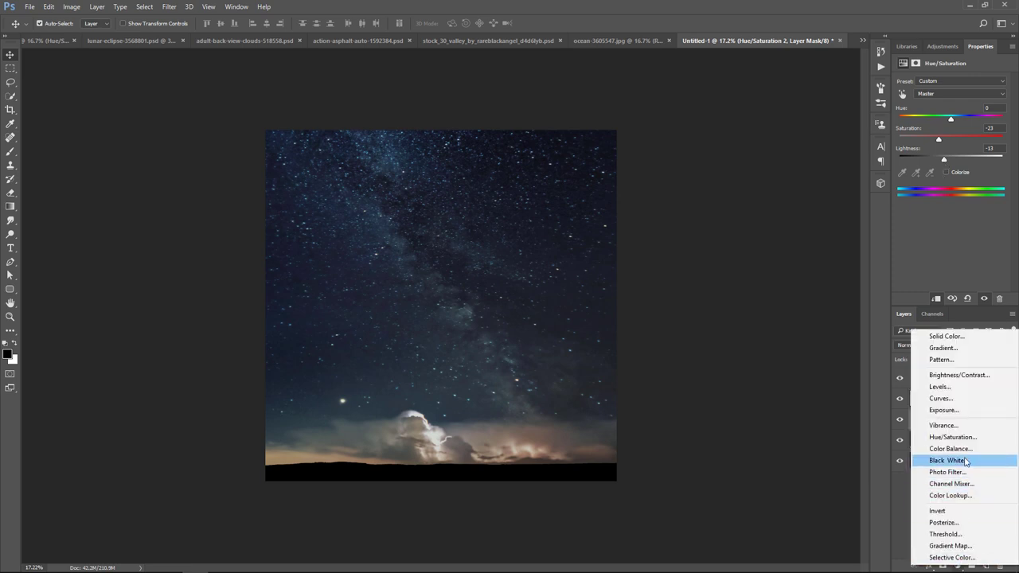
{"action": "left_click", "coordinate": [969, 411]}
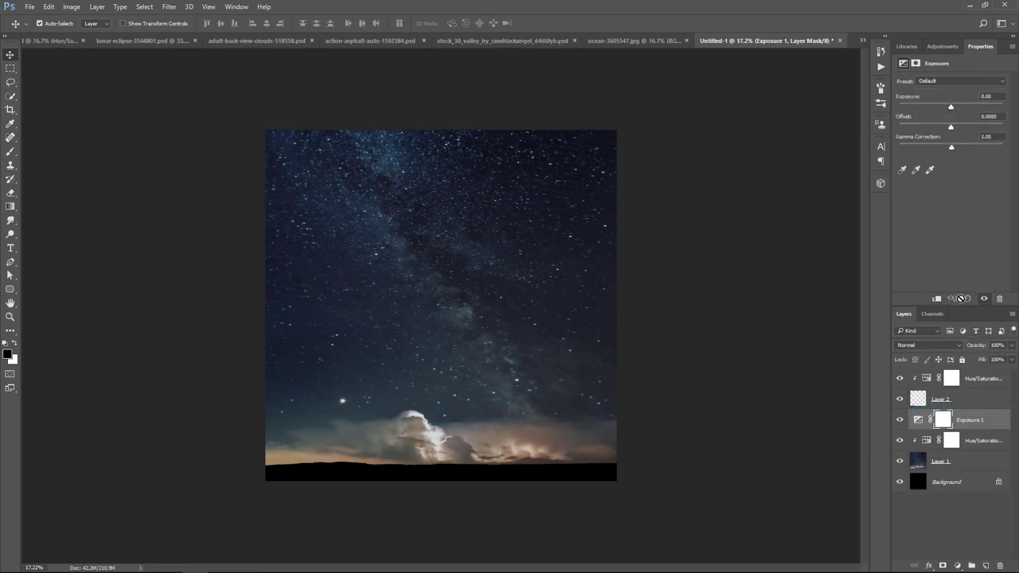
{"action": "left_click_drag", "start_coordinate": [952, 109], "coordinate": [956, 105]}
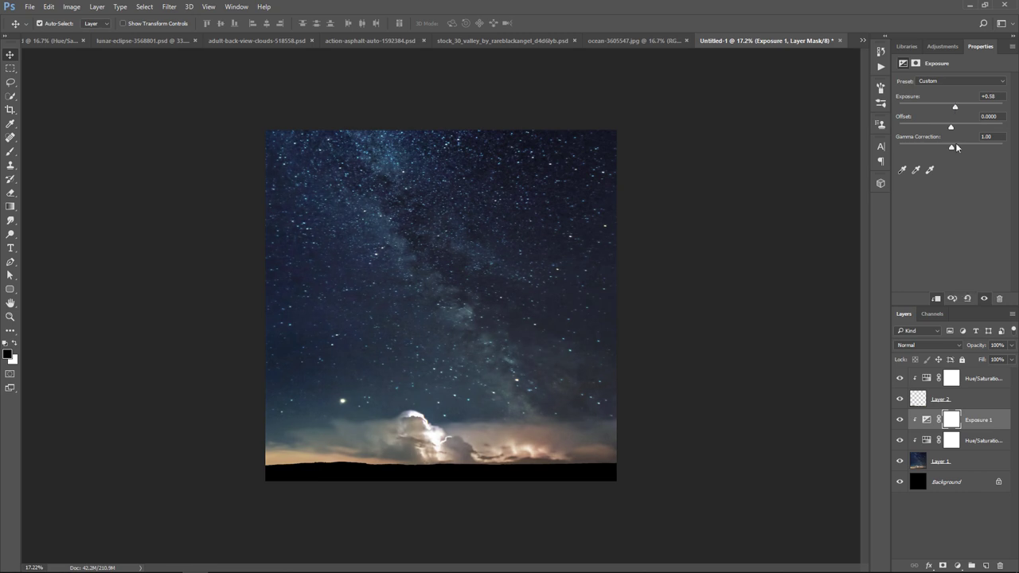
{"action": "left_click_drag", "start_coordinate": [952, 147], "coordinate": [959, 149]}
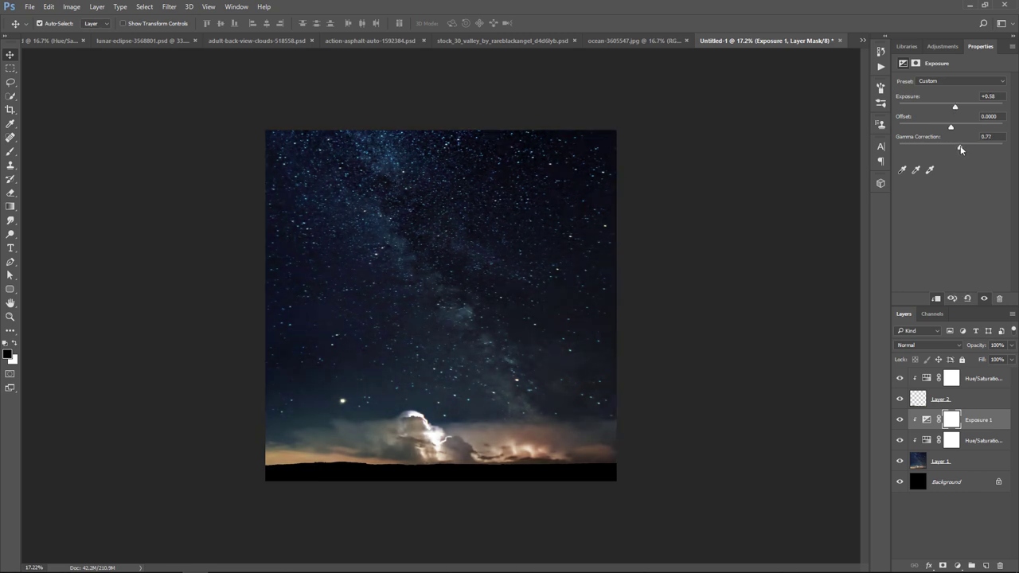
{"action": "left_click", "coordinate": [957, 566]}
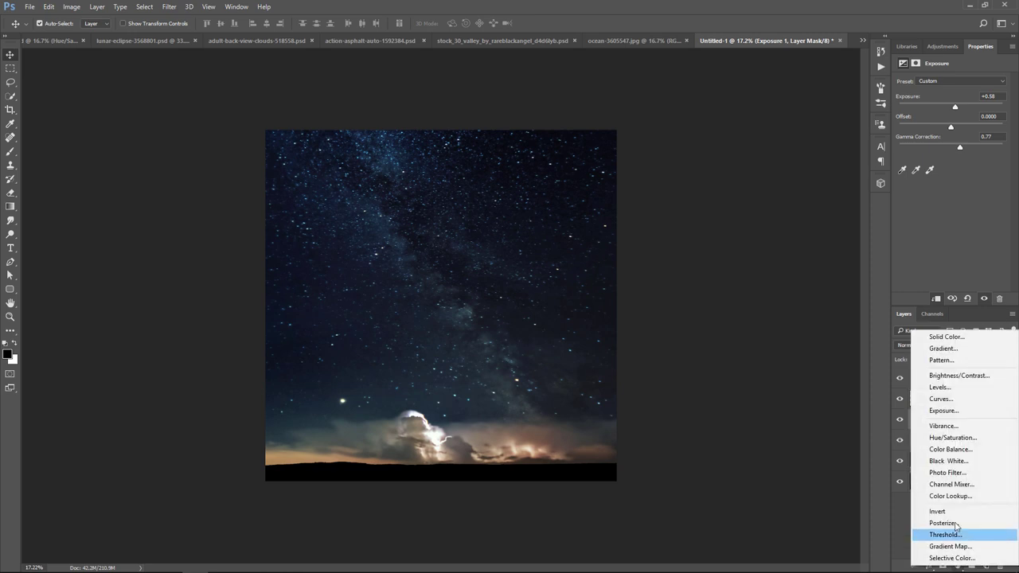
Add a Levels adjustment to the sky with midtones 0.80 and white input 246.
{"action": "left_click", "coordinate": [956, 387]}
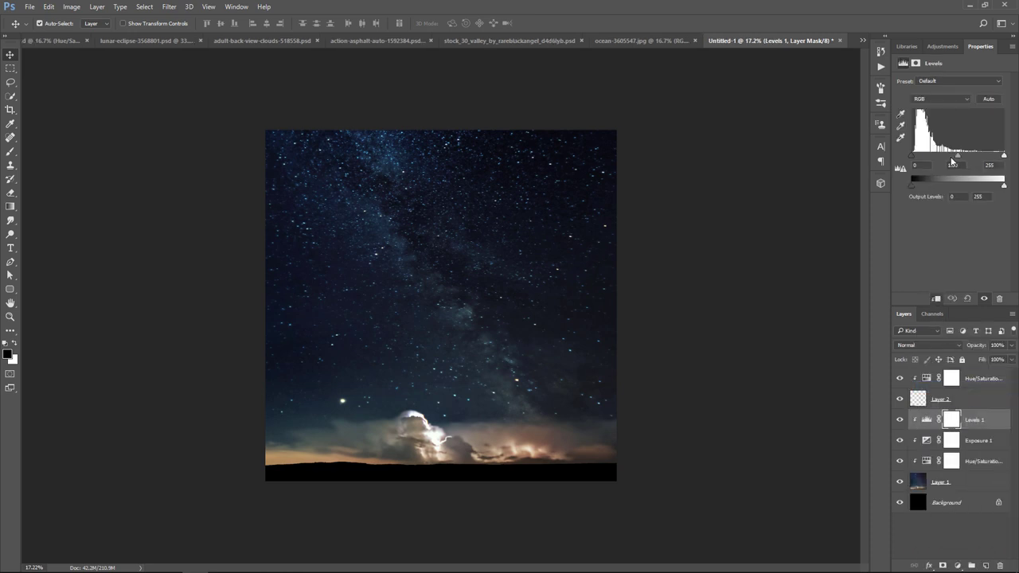
{"action": "left_click_drag", "start_coordinate": [1003, 154], "coordinate": [963, 154]}
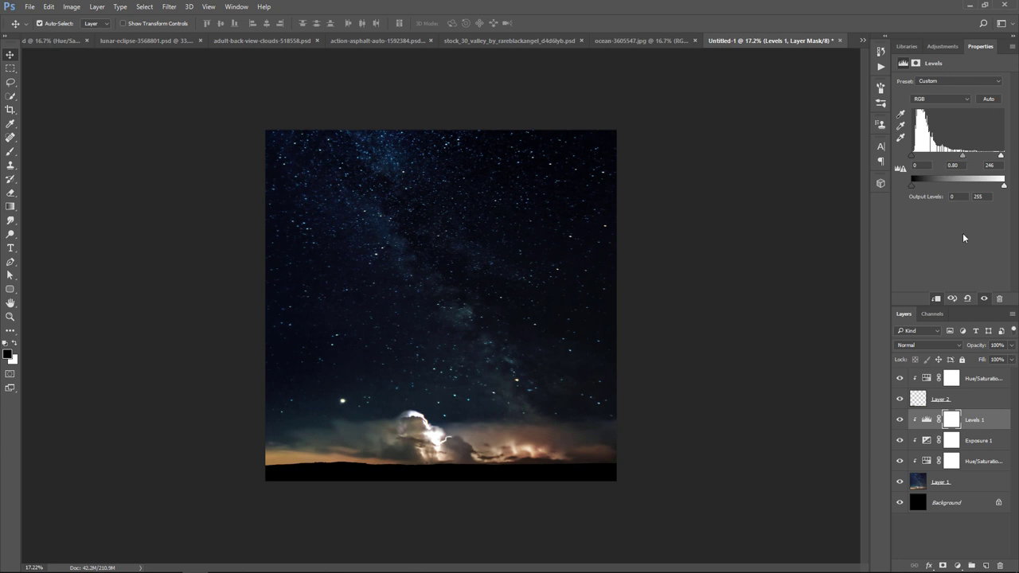
{"action": "left_click", "coordinate": [956, 565]}
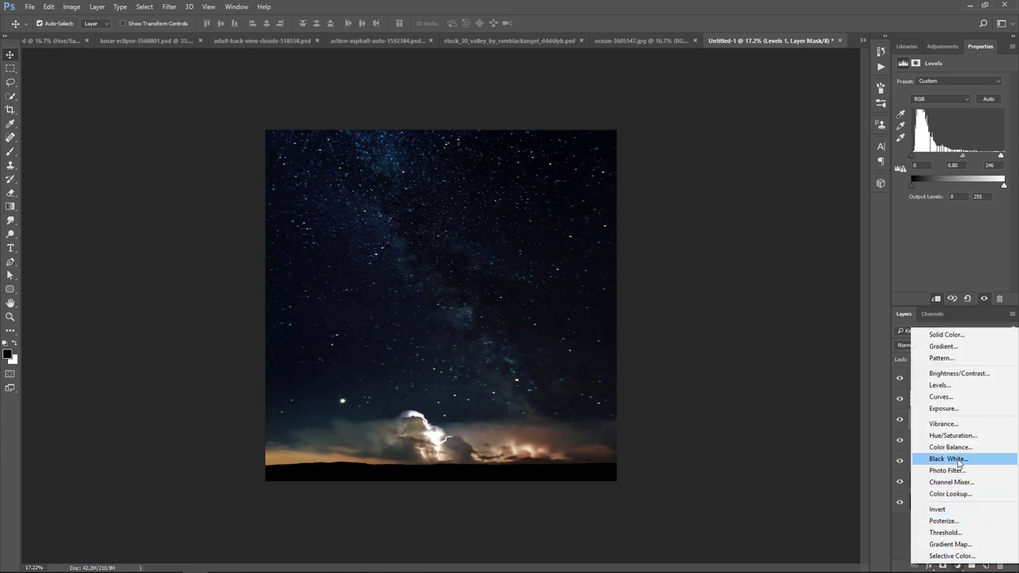
Add a Curves adjustment lifting black output to 20, with a midtone point at 141/141.
{"action": "left_click", "coordinate": [953, 398]}
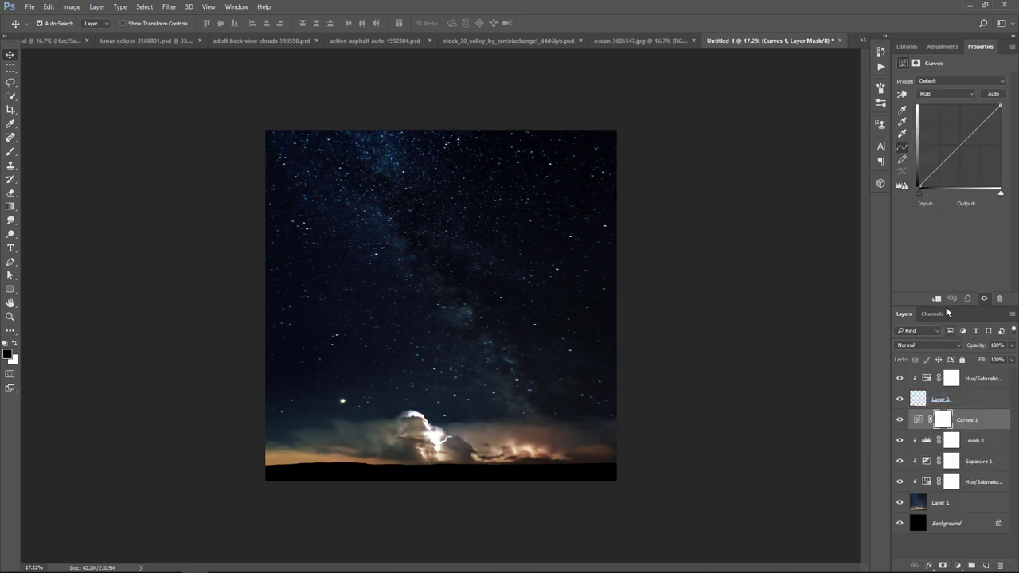
{"action": "left_click_drag", "start_coordinate": [919, 186], "coordinate": [918, 179]}
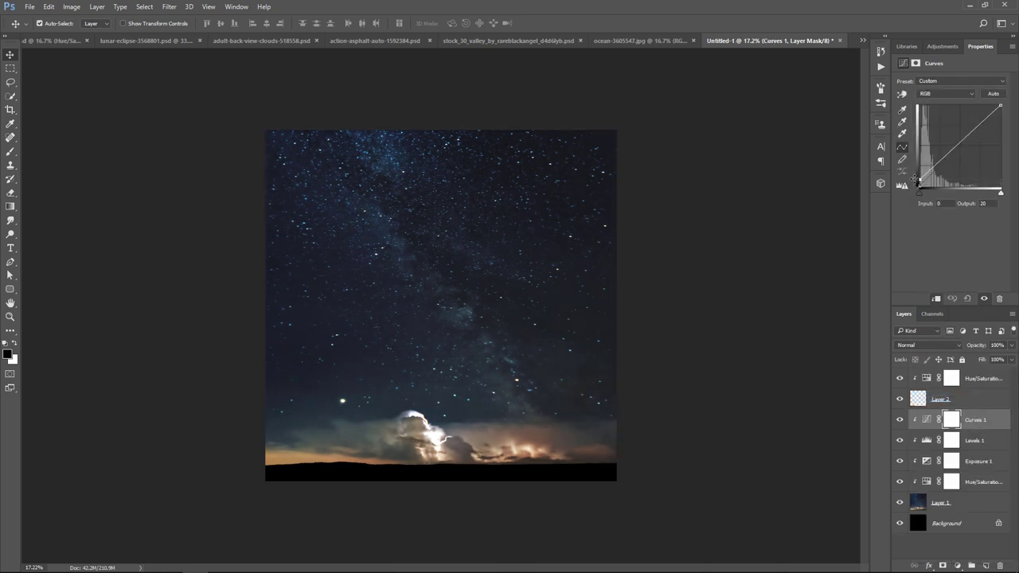
{"action": "left_click", "coordinate": [963, 142]}
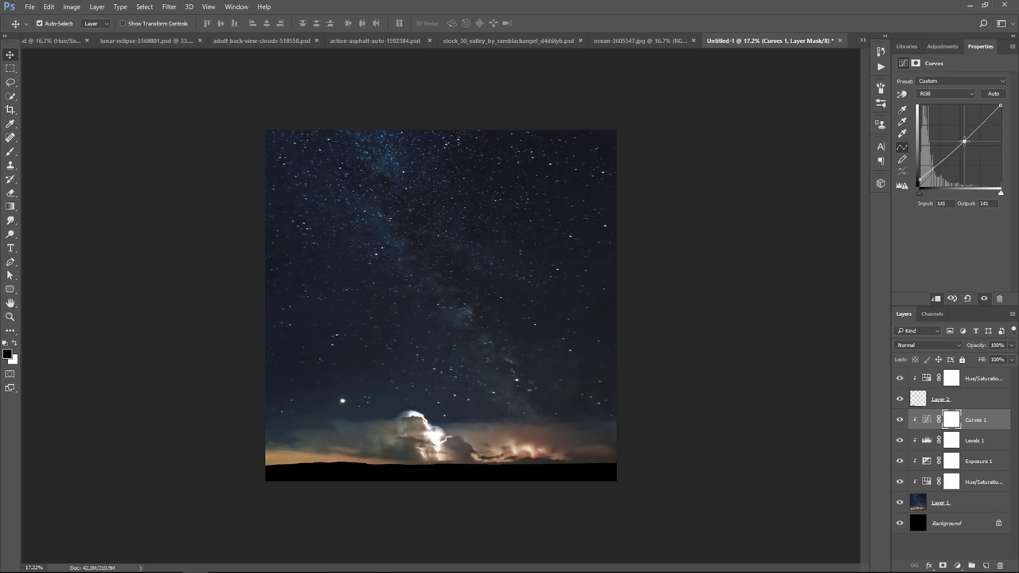
Toggle an adjustment to compare the sky, then select the Levels 1 mask.
{"action": "left_click", "coordinate": [901, 461]}
{"action": "left_click", "coordinate": [901, 439]}
{"action": "left_click", "coordinate": [901, 440]}
{"action": "left_click", "coordinate": [953, 440]}
Paint black with a 1400 px, 48% opacity brush on the Levels 1 and Exposure 1 masks near the horizon.
{"action": "left_click", "coordinate": [10, 151]}
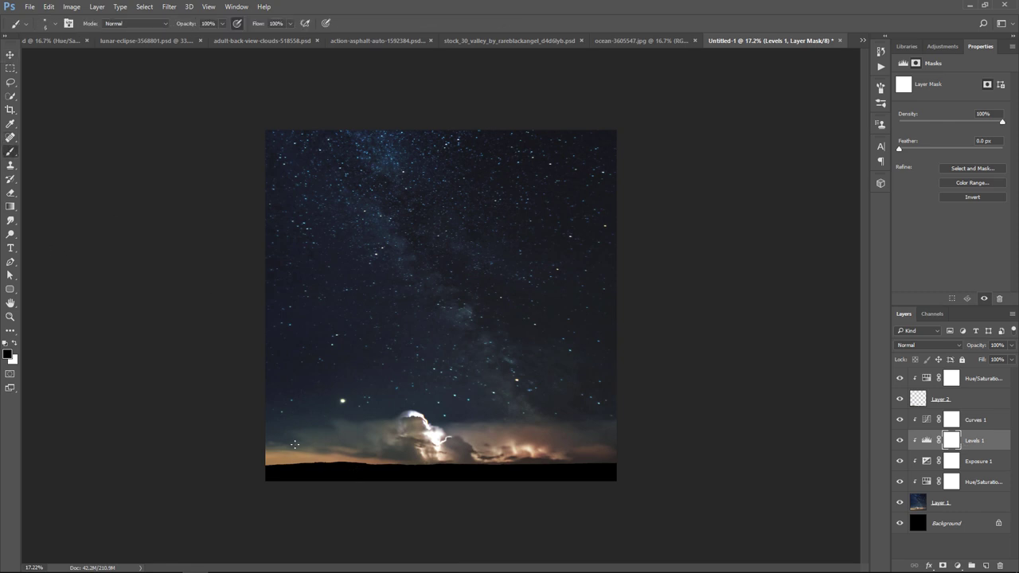
{"action": "key", "text": "bracketright"}
{"action": "key", "text": "bracketright"}
{"action": "key", "text": "bracketright"}
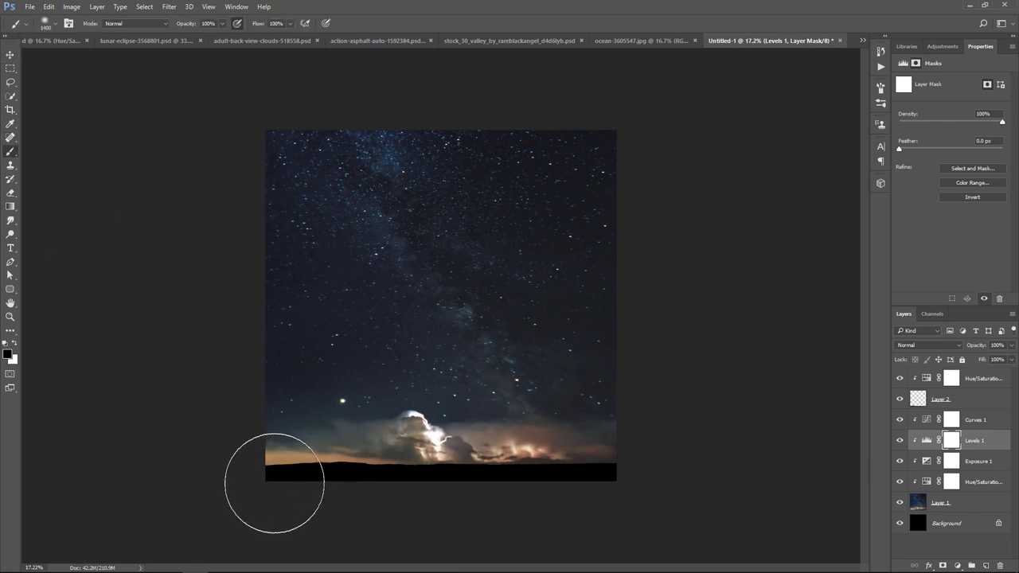
{"action": "left_click", "coordinate": [222, 23]}
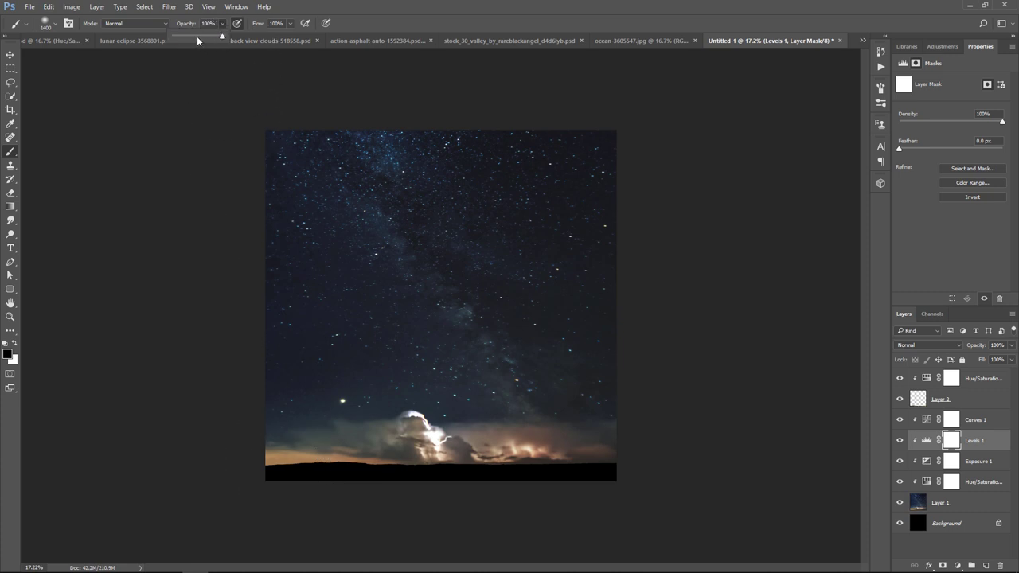
{"action": "left_click", "coordinate": [197, 38]}
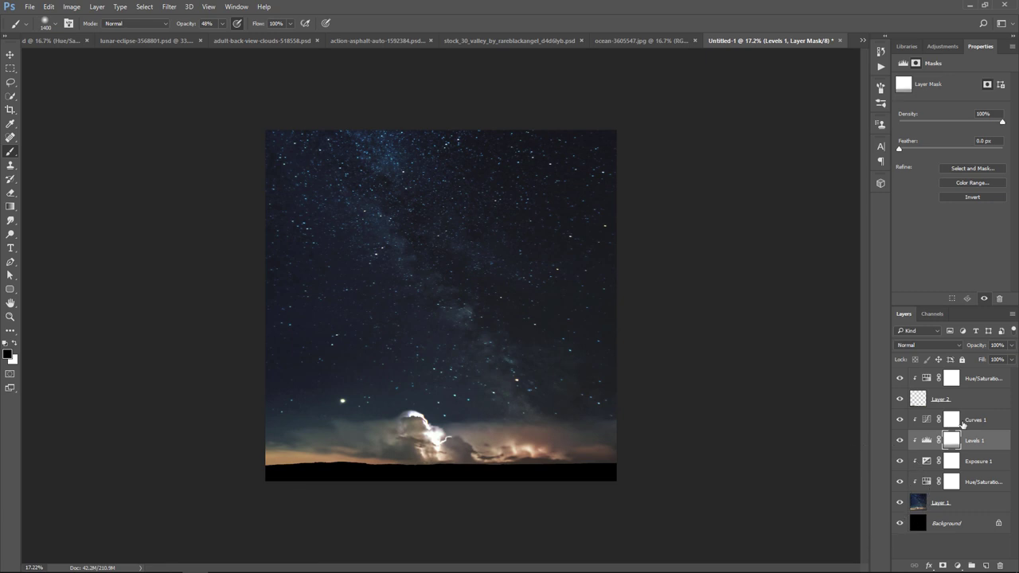
{"action": "left_click", "coordinate": [953, 462]}
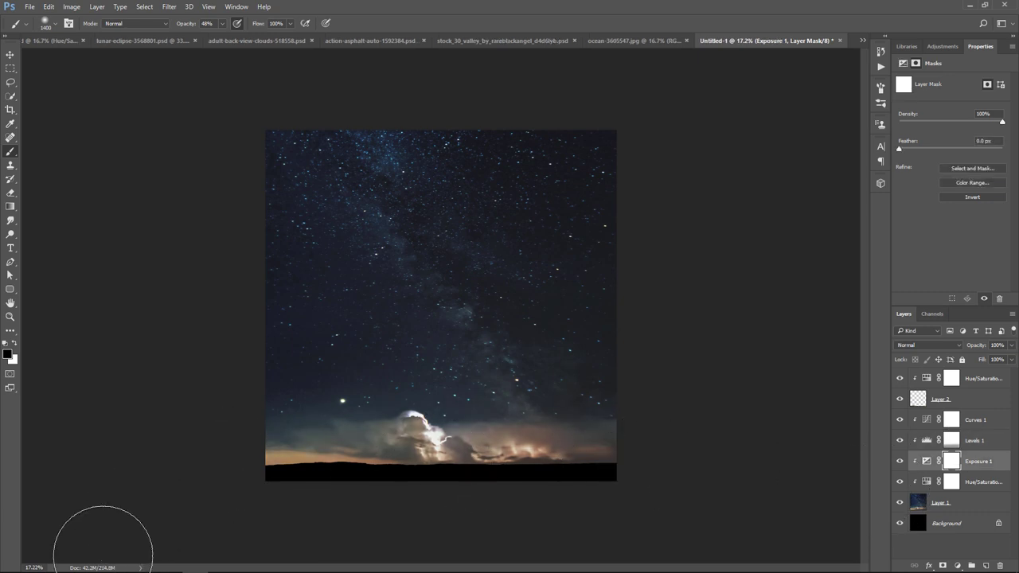
{"action": "left_click", "coordinate": [10, 54]}
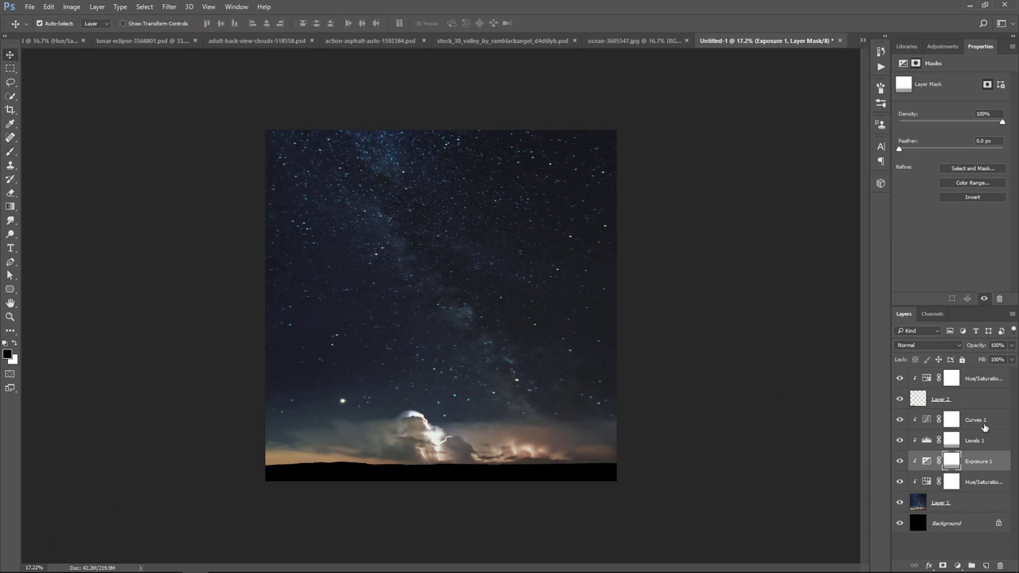
Apply a Gaussian Blur of radius 3.7 px to the Layer 1 sky photo.
{"action": "left_click", "coordinate": [965, 503]}
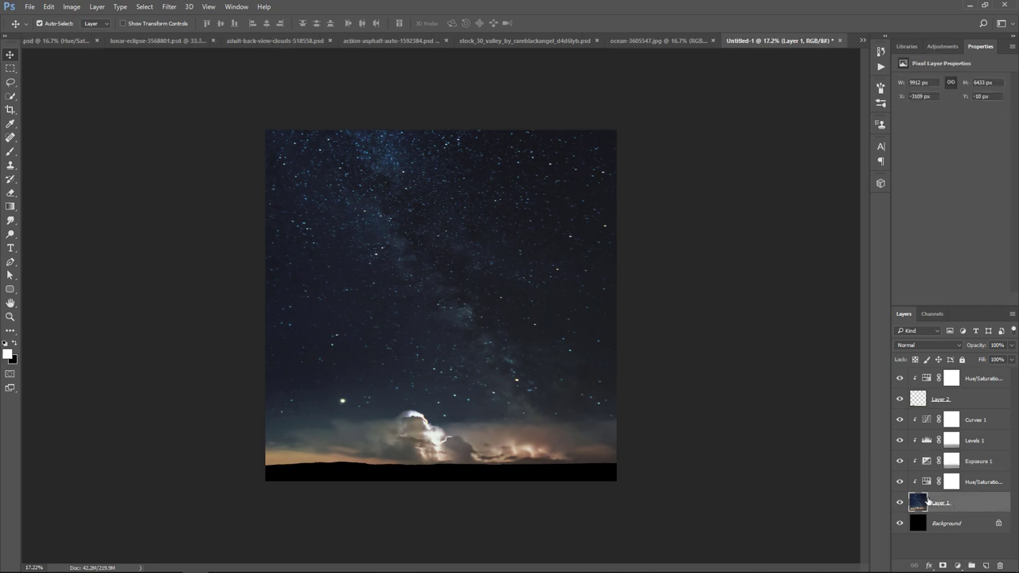
{"action": "left_click", "coordinate": [168, 6]}
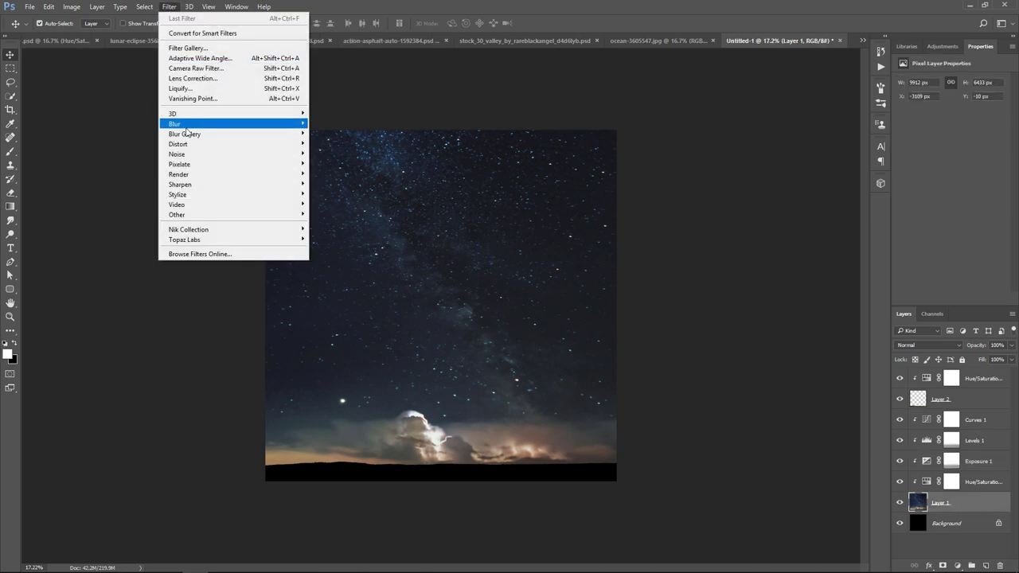
{"action": "left_click", "coordinate": [339, 165]}
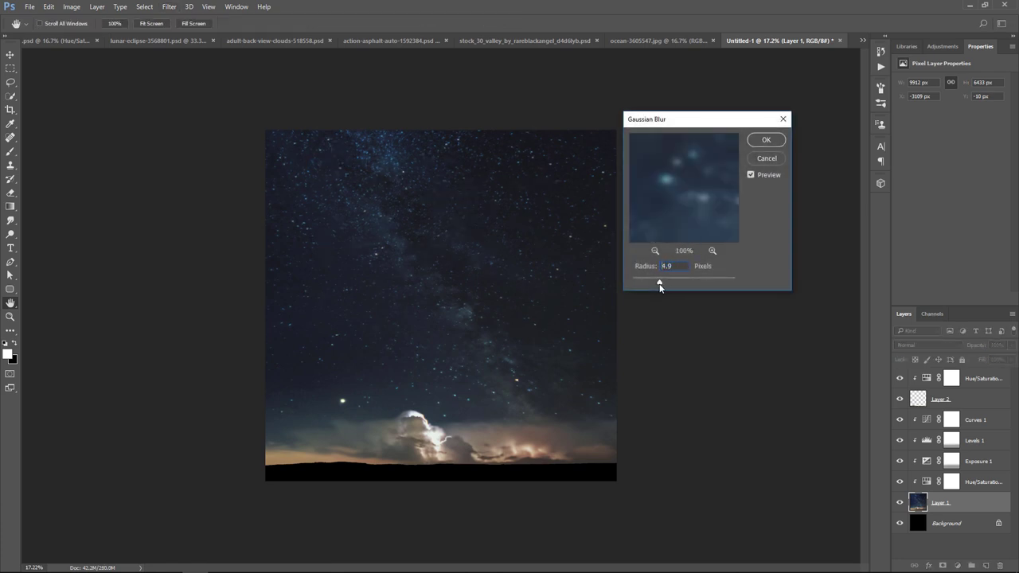
{"action": "left_click_drag", "start_coordinate": [659, 283], "coordinate": [650, 283]}
{"action": "left_click", "coordinate": [766, 141]}
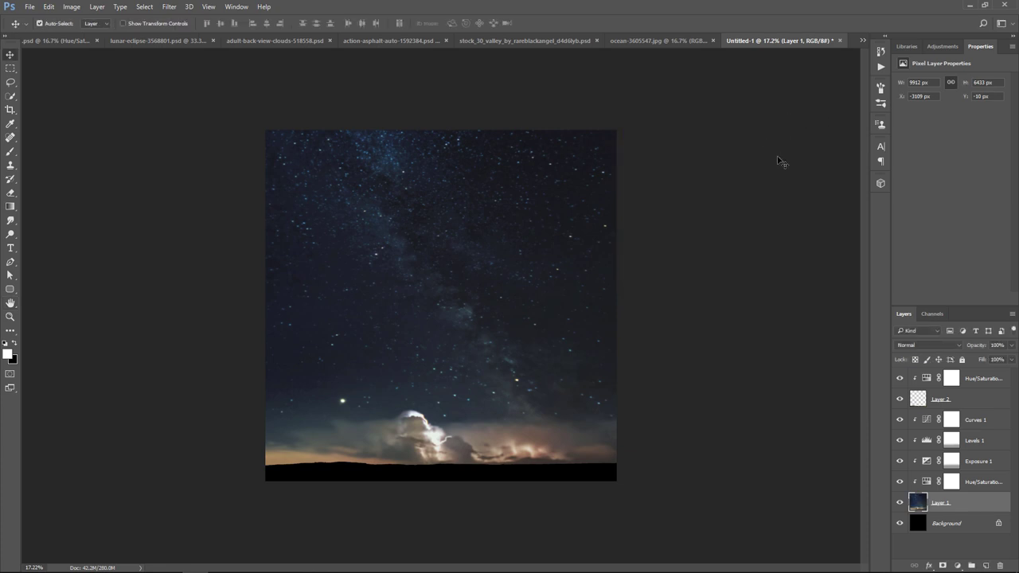
{"action": "left_click", "coordinate": [973, 426]}
Nudge the Curves 1 midtone point, lift the blacks to output 20, and review Hue/Saturation and Layer 2.
{"action": "left_click", "coordinate": [967, 141]}
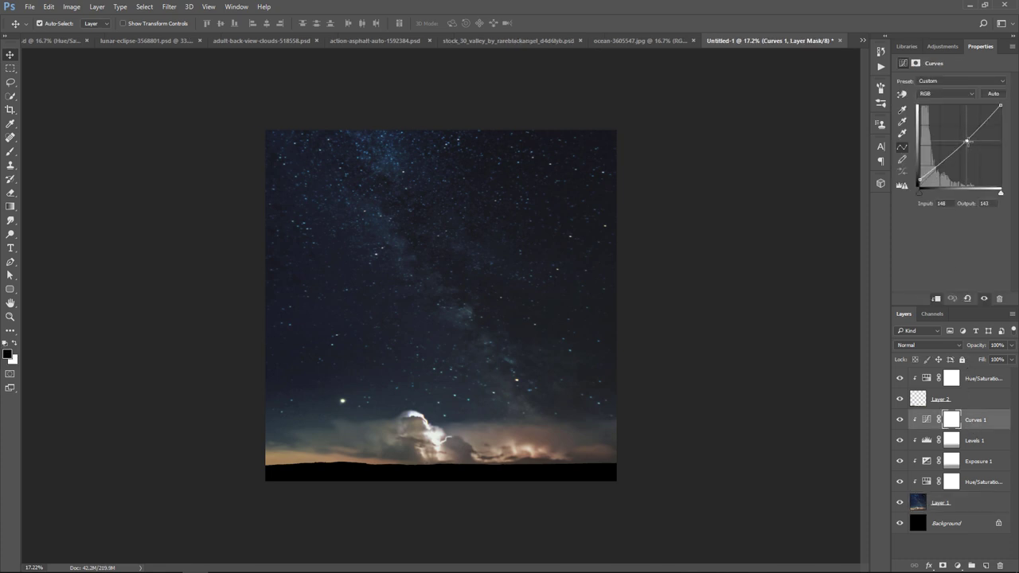
{"action": "left_click_drag", "start_coordinate": [967, 142], "coordinate": [968, 142]}
{"action": "left_click_drag", "start_coordinate": [919, 185], "coordinate": [919, 180]}
{"action": "left_click", "coordinate": [996, 383]}
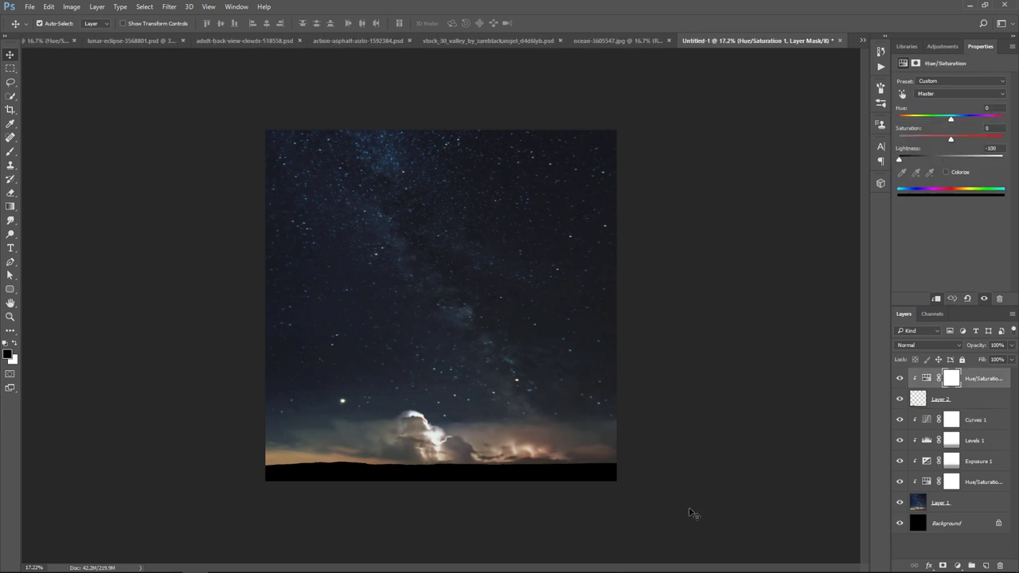
{"action": "left_click", "coordinate": [900, 399]}
Check the blue car's cut-out, then drag it into the Untitled-1 night-sky composite as a new layer.
{"action": "left_click", "coordinate": [360, 42]}
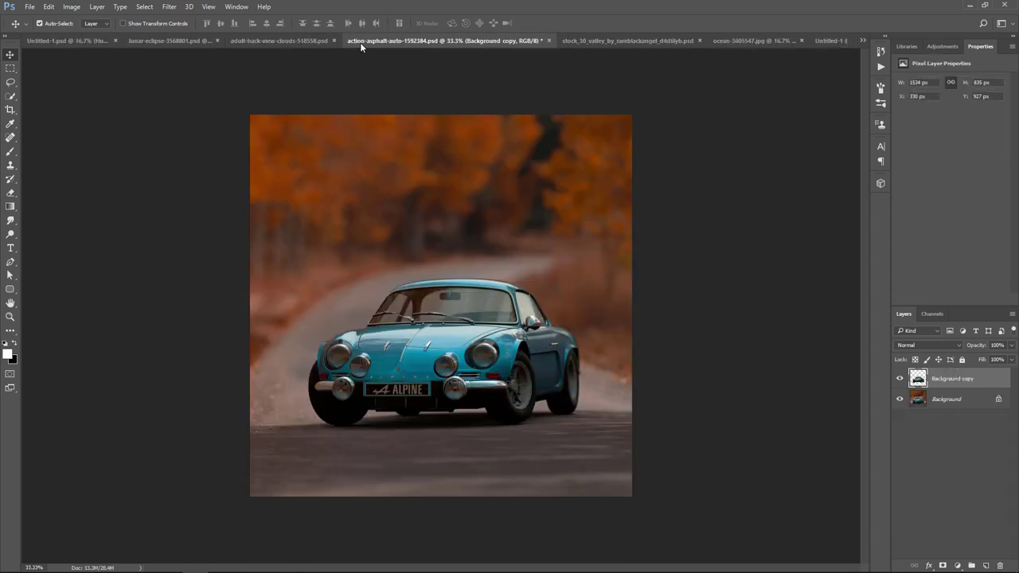
{"action": "left_click", "coordinate": [899, 398]}
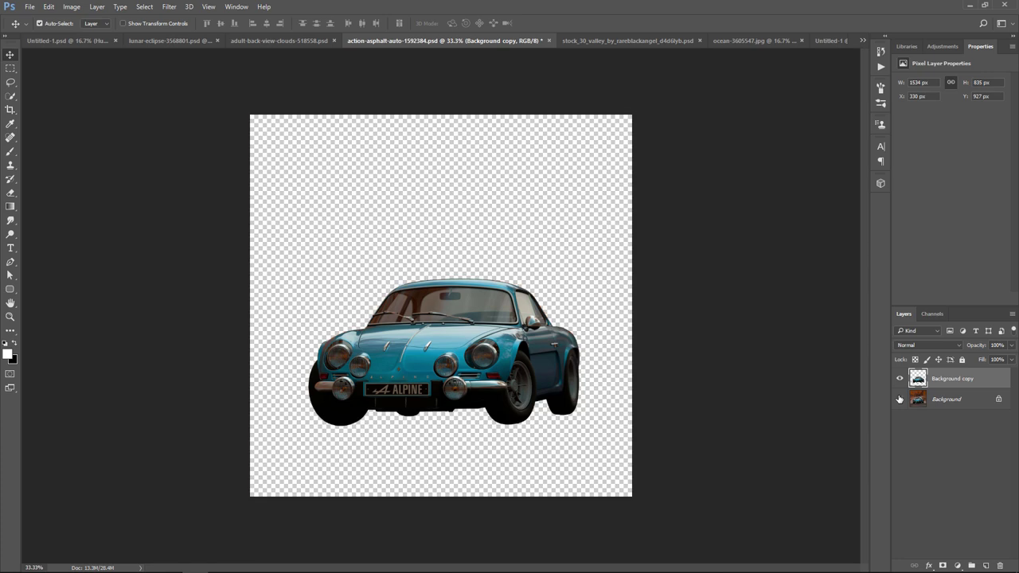
{"action": "left_click", "coordinate": [899, 399]}
{"action": "left_click", "coordinate": [900, 399]}
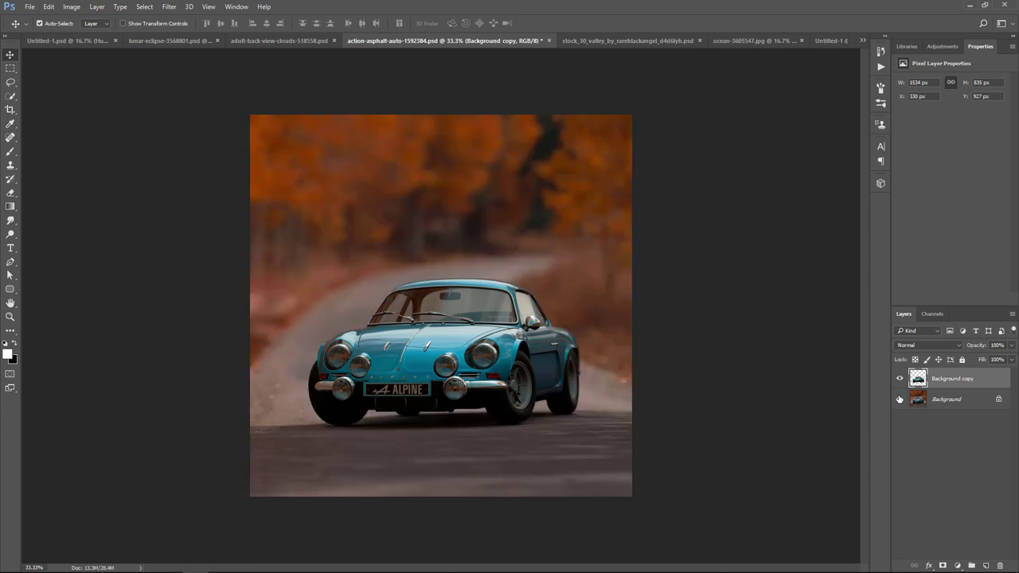
{"action": "mouse_move", "coordinate": [509, 327]}
{"action": "left_mouse_down"}
{"action": "mouse_move", "coordinate": [828, 45]}
{"action": "mouse_move", "coordinate": [479, 337]}
{"action": "left_mouse_up"}
{"action": "left_click", "coordinate": [49, 6]}
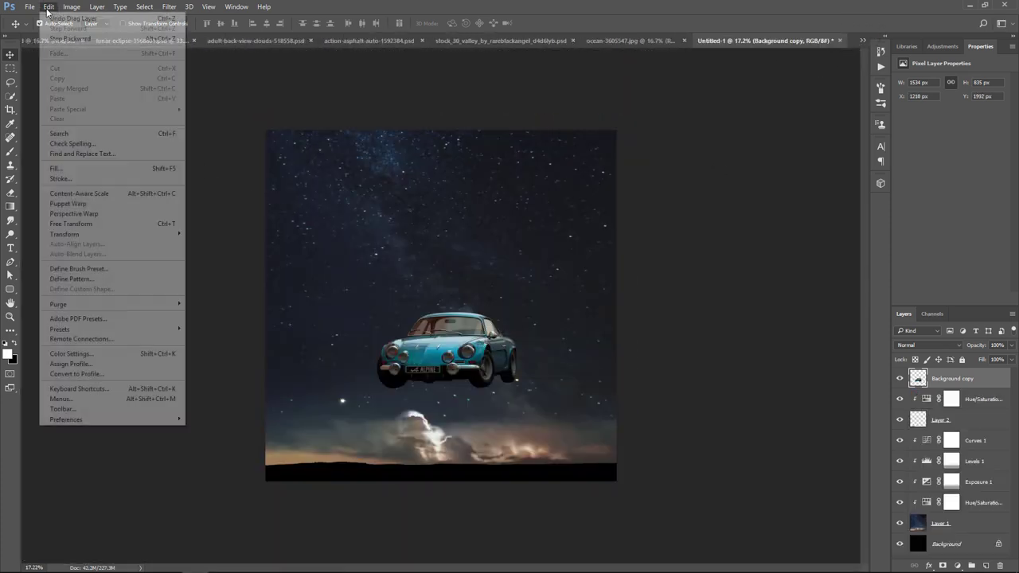
{"action": "mouse_move", "coordinate": [66, 234]}
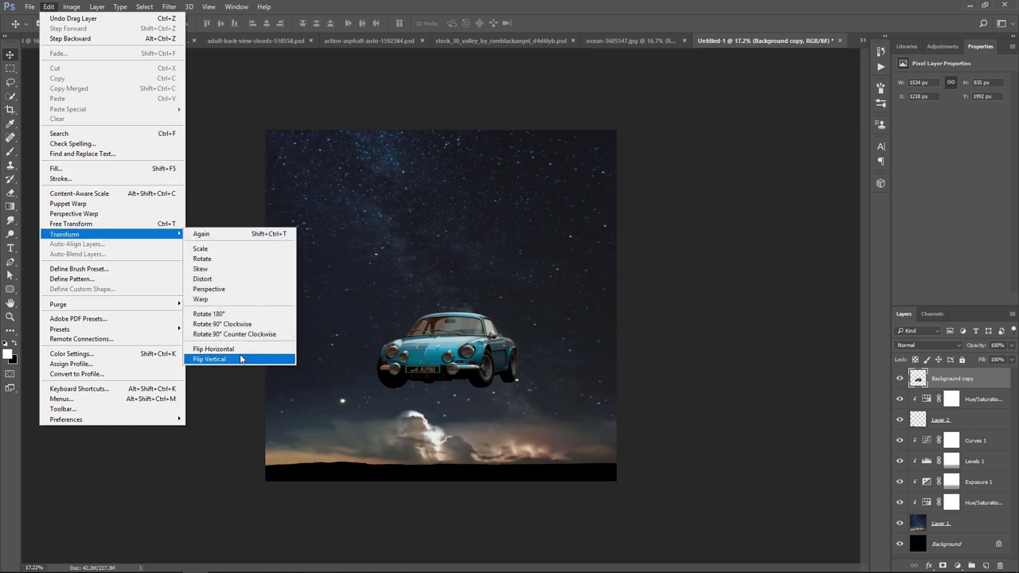
Flip the car horizontally, enlarge it to about 1719 px wide, and move it down onto the horizon.
{"action": "left_click", "coordinate": [239, 354]}
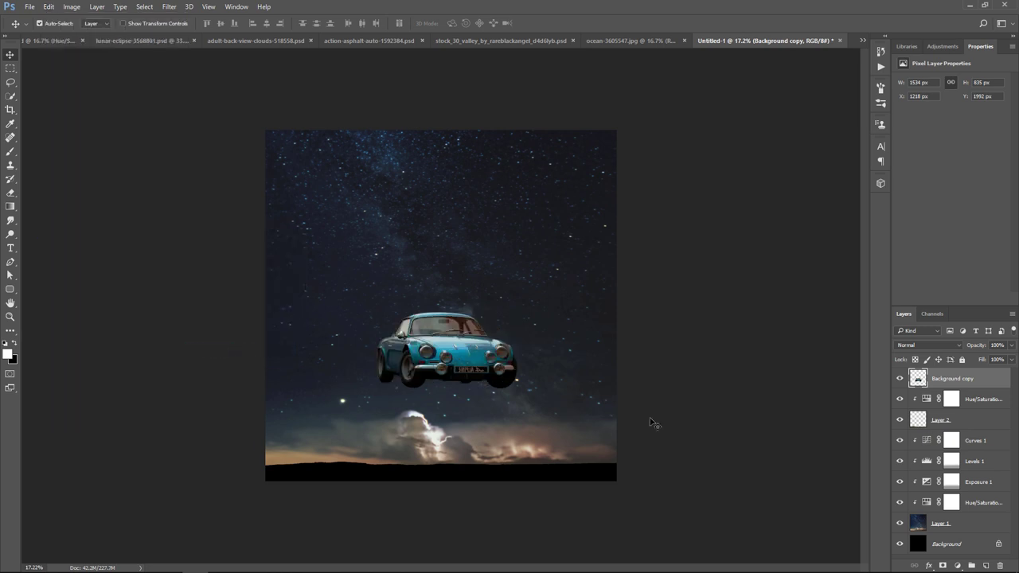
{"action": "key", "text": "ctrl+t"}
{"action": "left_click_drag", "start_coordinate": [519, 310], "coordinate": [528, 305]}
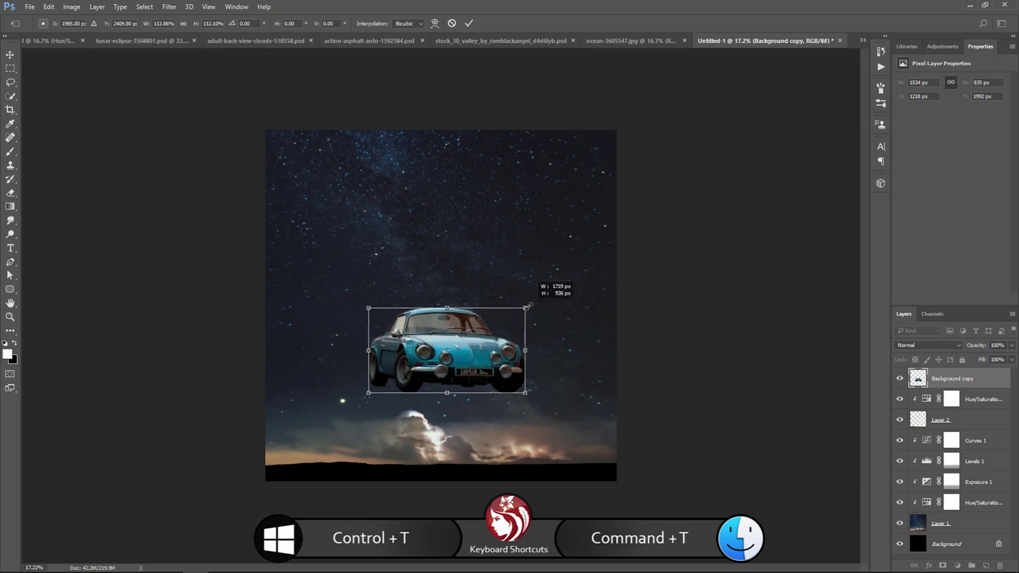
{"action": "left_click_drag", "start_coordinate": [459, 353], "coordinate": [459, 429]}
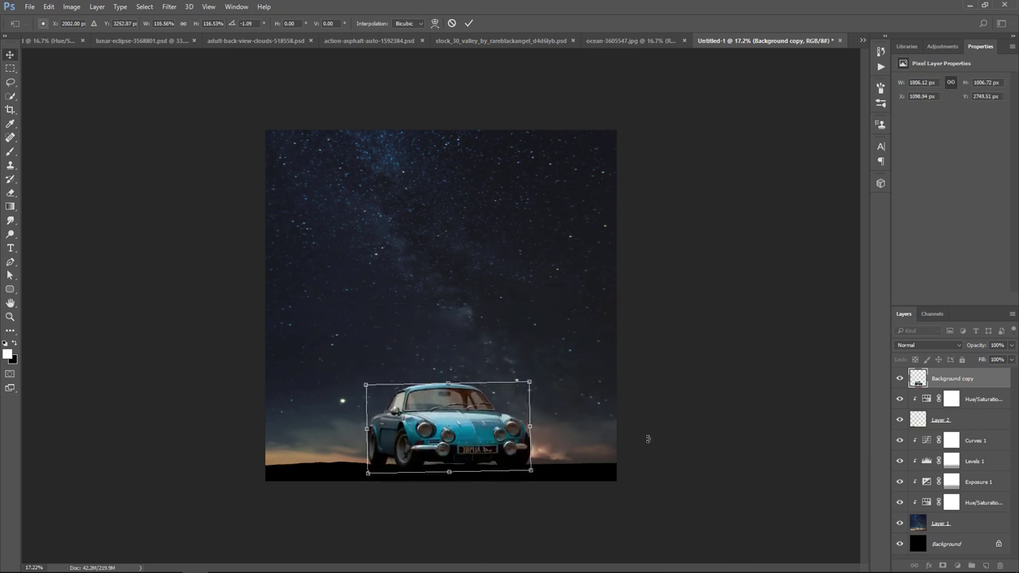
{"action": "key", "text": "Return"}
Warp the car's lower edges, right side and front bumper so its base sits on the ground.
{"action": "key", "text": "ctrl+t"}
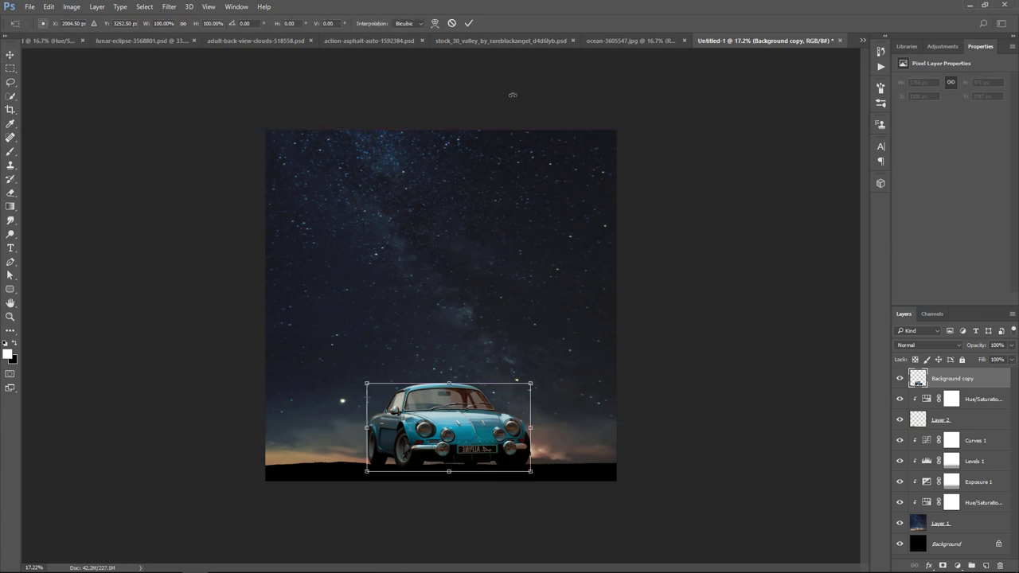
{"action": "left_click", "coordinate": [434, 23]}
{"action": "key", "text": "ctrl+plus"}
{"action": "key", "text": "ctrl+plus"}
{"action": "scroll", "coordinate": [391, 414], "scroll_direction": "down", "scroll_amount": 3}
{"action": "left_click_drag", "start_coordinate": [349, 367], "coordinate": [350, 372]}
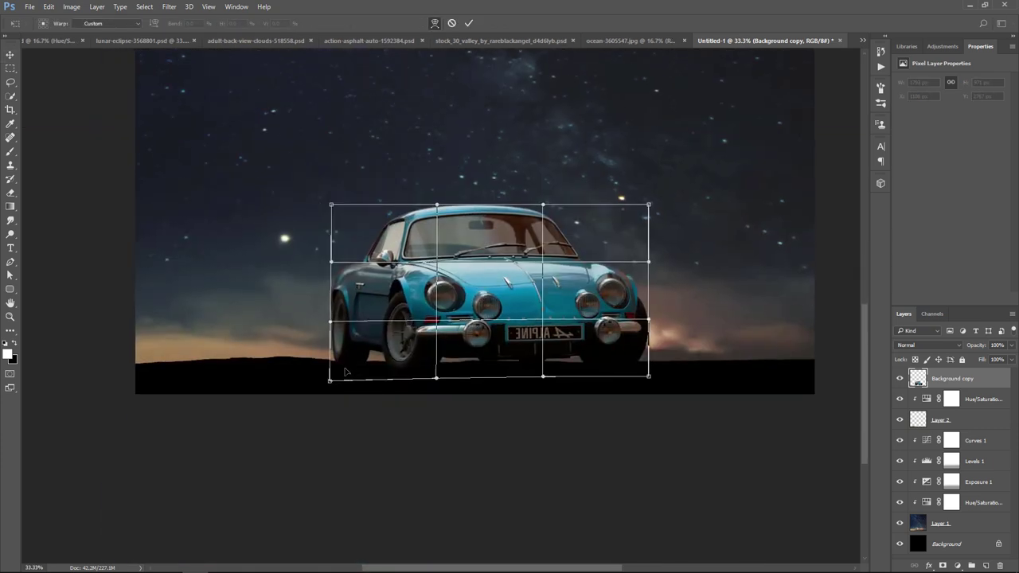
{"action": "left_click_drag", "start_coordinate": [641, 274], "coordinate": [635, 292]}
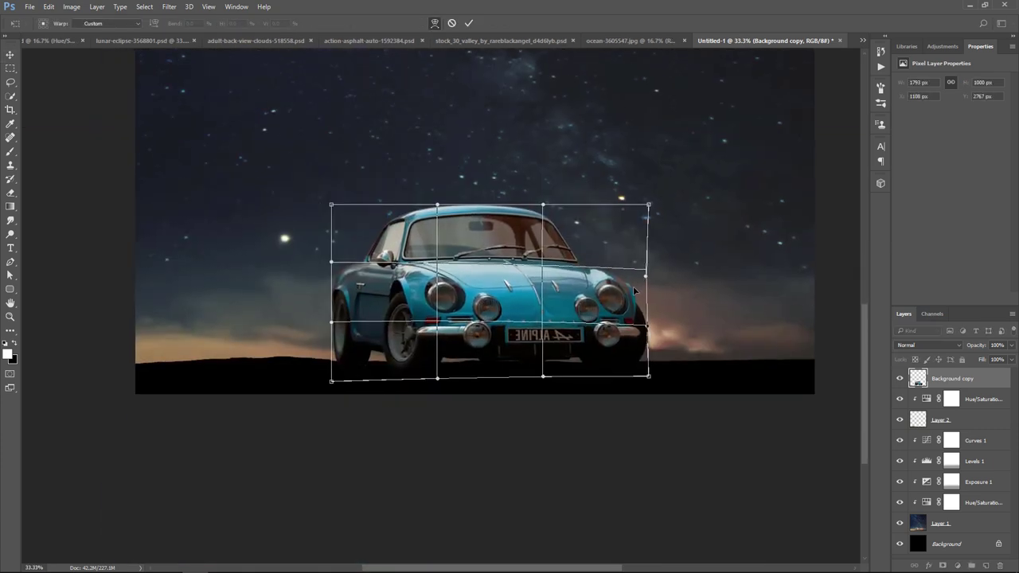
{"action": "left_click_drag", "start_coordinate": [493, 366], "coordinate": [485, 362]}
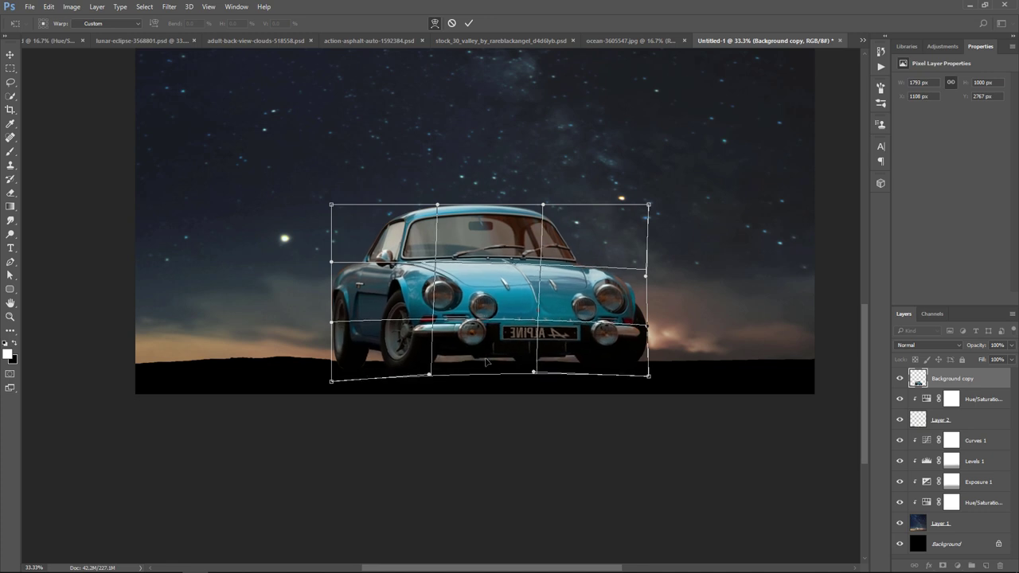
{"action": "key", "text": "Return"}
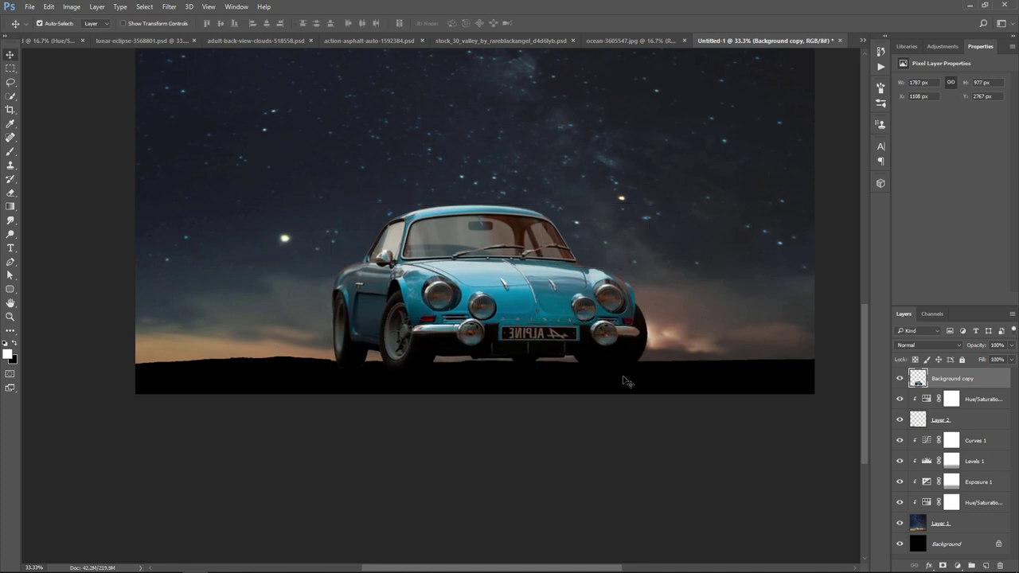
{"action": "key", "text": "ctrl+minus"}
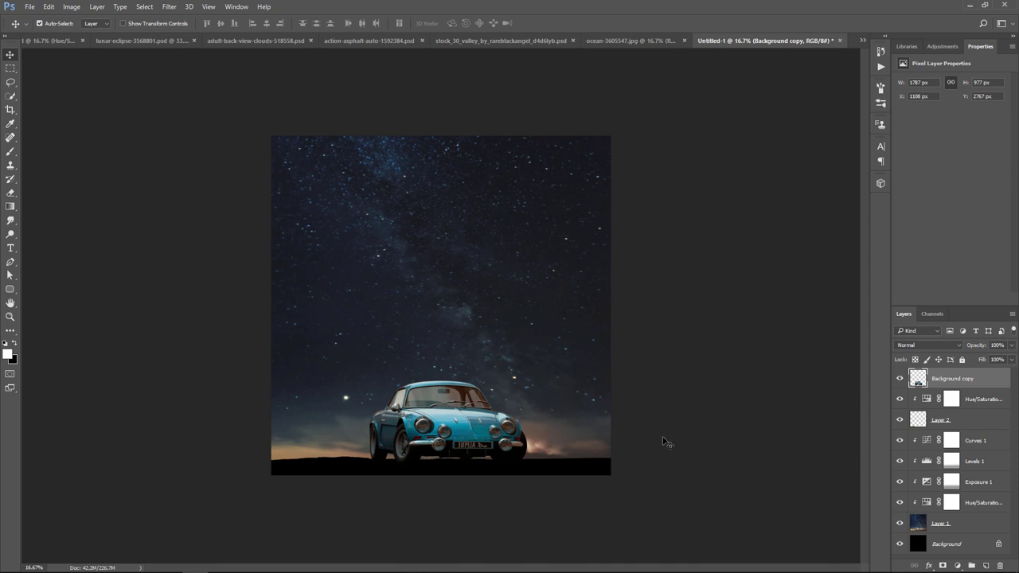
Place another transform box around the car using the transform-mode context menu.
{"action": "key", "text": "ctrl+t"}
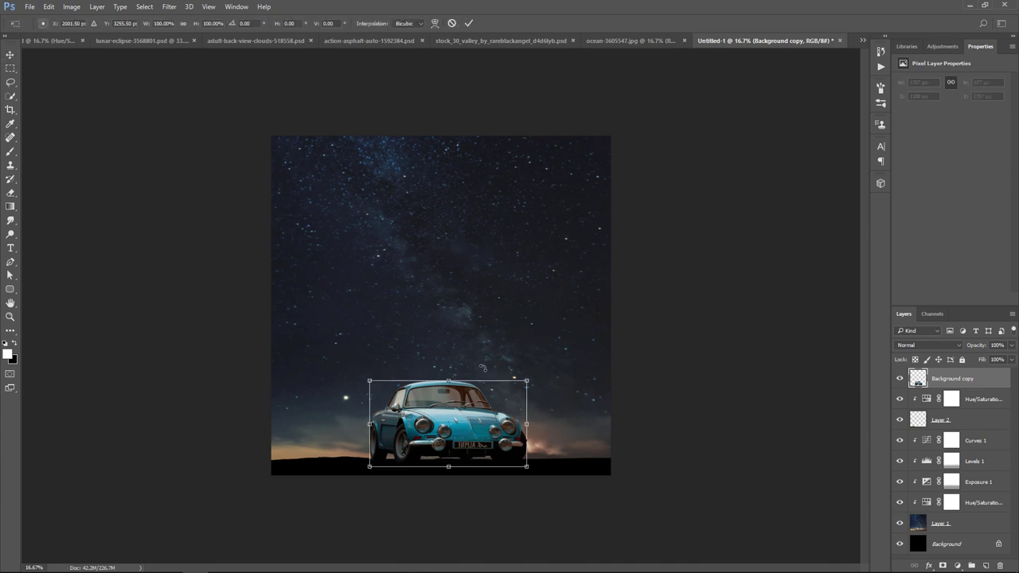
{"action": "right_click", "coordinate": [483, 368]}
{"action": "left_click", "coordinate": [371, 473]}
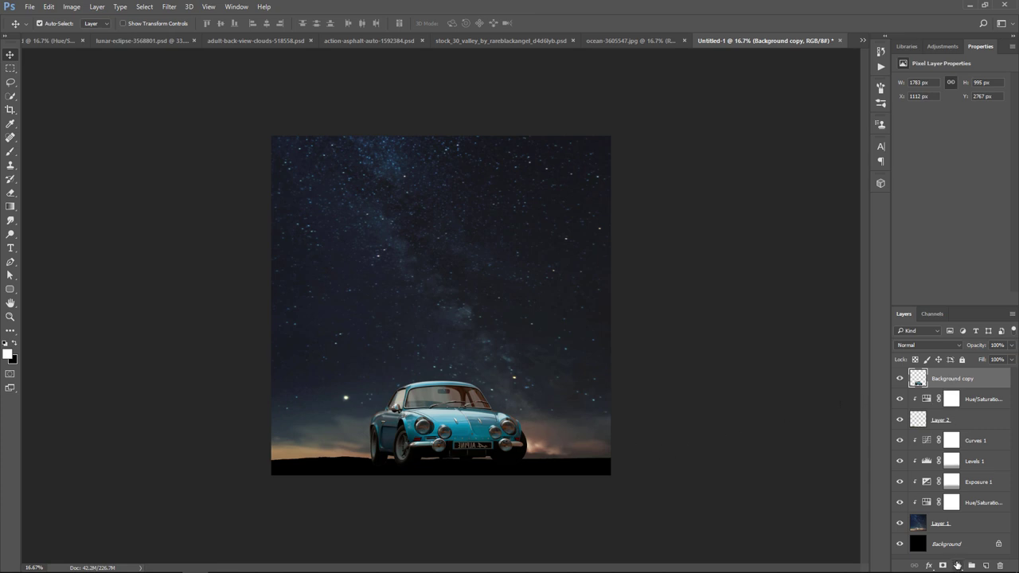
{"action": "left_click", "coordinate": [958, 566]}
Add a Hue/Saturation adjustment over the car and darken it to Lightness -17.
{"action": "left_click", "coordinate": [971, 438]}
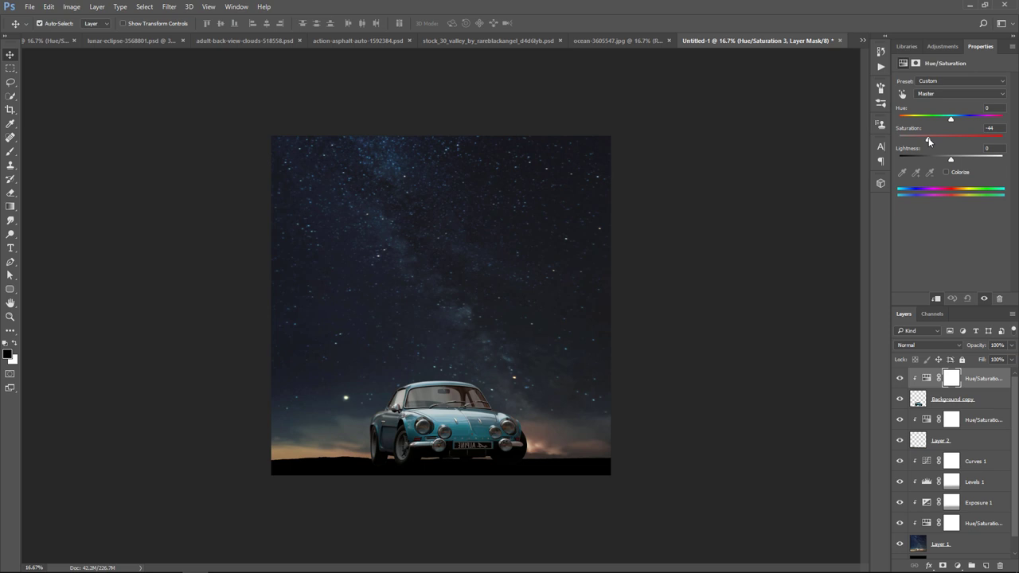
{"action": "left_click_drag", "start_coordinate": [953, 162], "coordinate": [944, 162]}
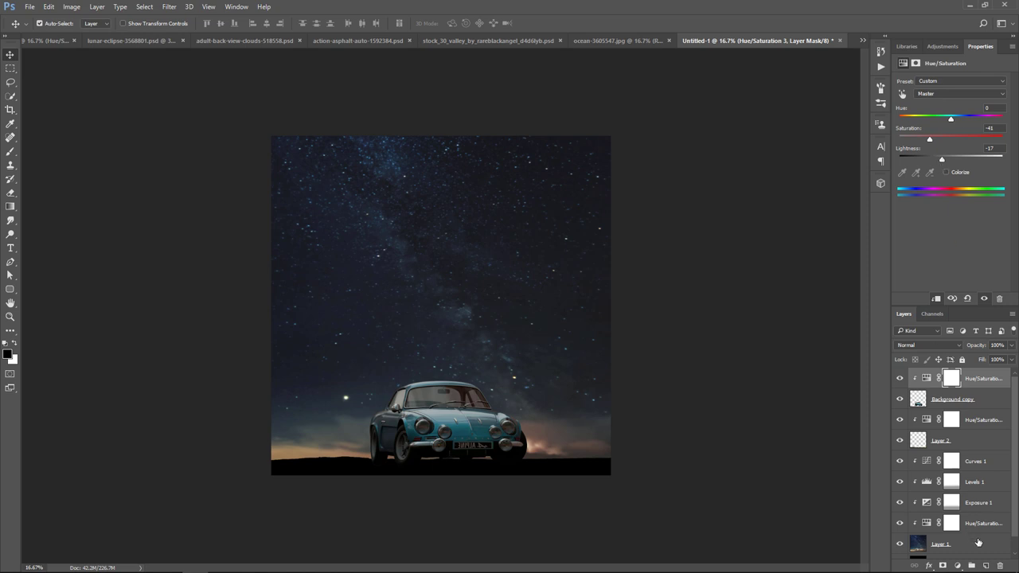
Add a new layer clipped to the car and set up a black brush.
{"action": "left_click", "coordinate": [987, 565]}
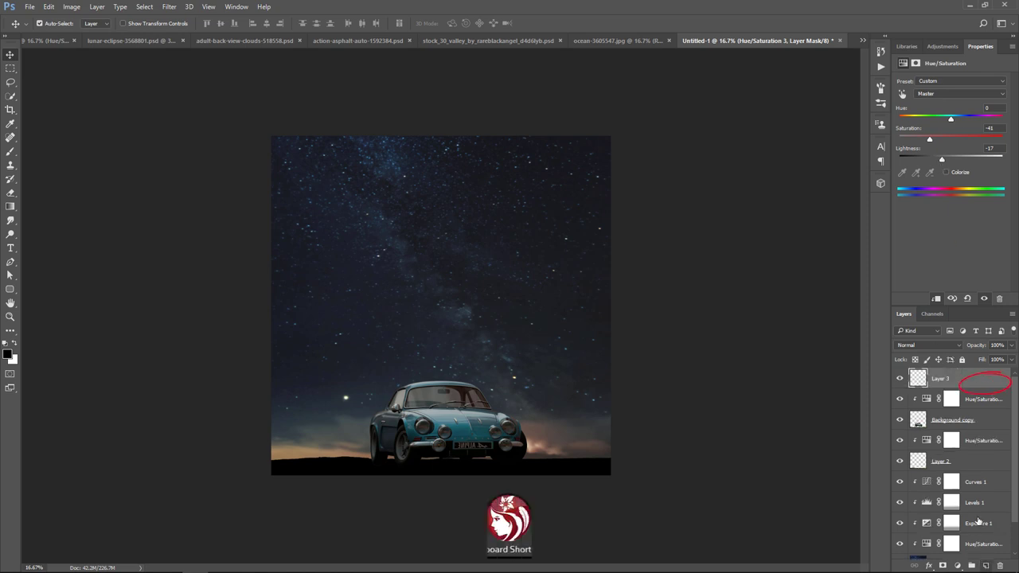
{"action": "left_click", "coordinate": [987, 386], "text": "alt"}
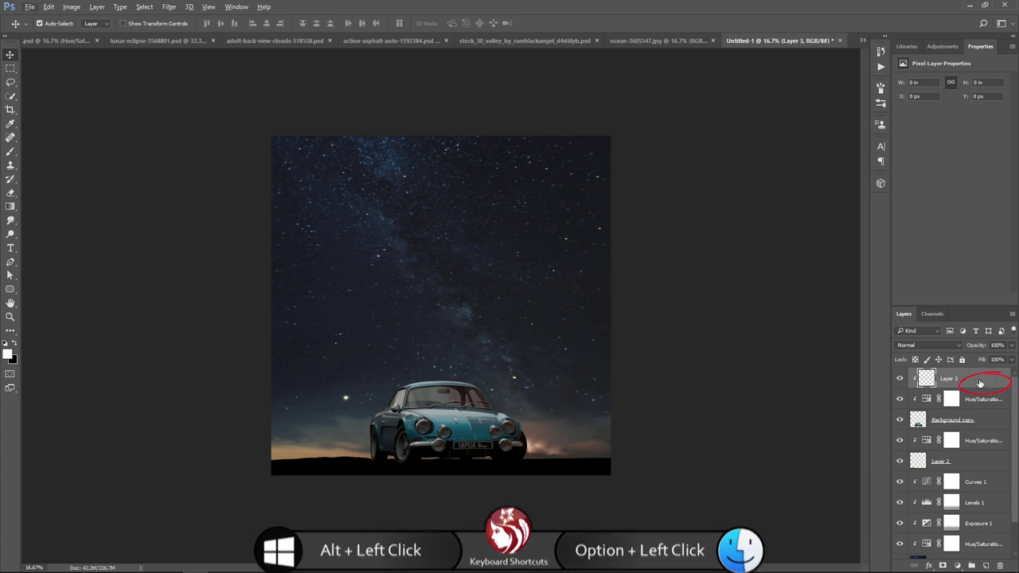
{"action": "left_click", "coordinate": [10, 152]}
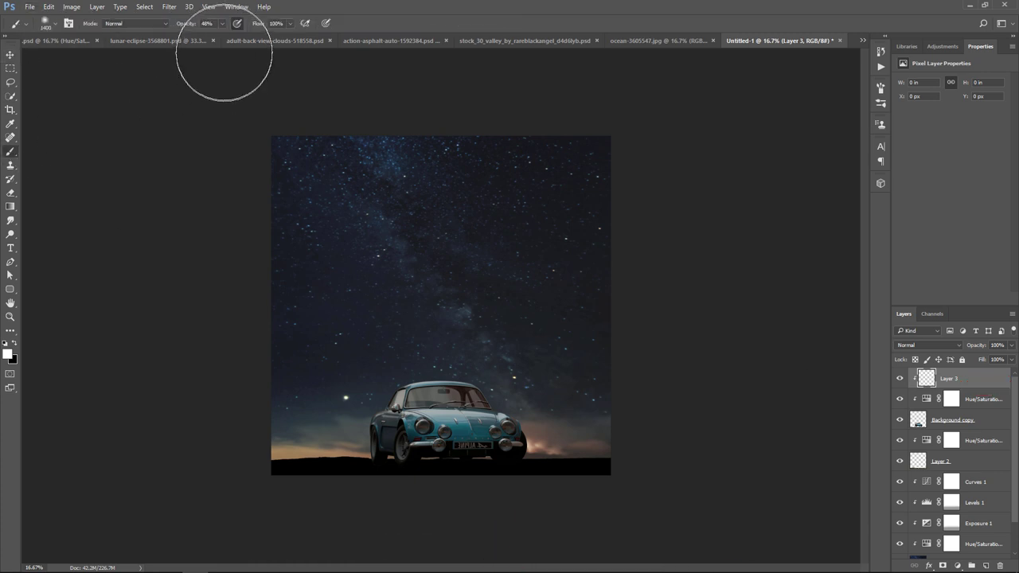
{"action": "left_click", "coordinate": [13, 343]}
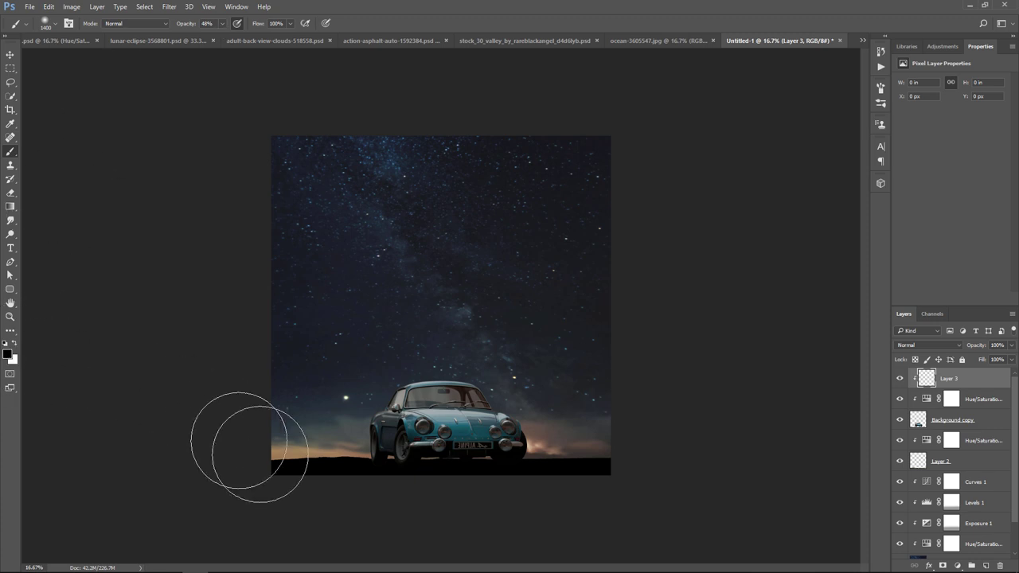
Paint black shadow over the car's lower body and front-right side, then set layer opacity to 91%.
{"action": "mouse_move", "coordinate": [239, 443]}
{"action": "left_mouse_down"}
{"action": "mouse_move", "coordinate": [386, 496]}
{"action": "mouse_move", "coordinate": [552, 489]}
{"action": "mouse_move", "coordinate": [455, 490]}
{"action": "left_mouse_up"}
{"action": "key", "text": "bracketleft"}
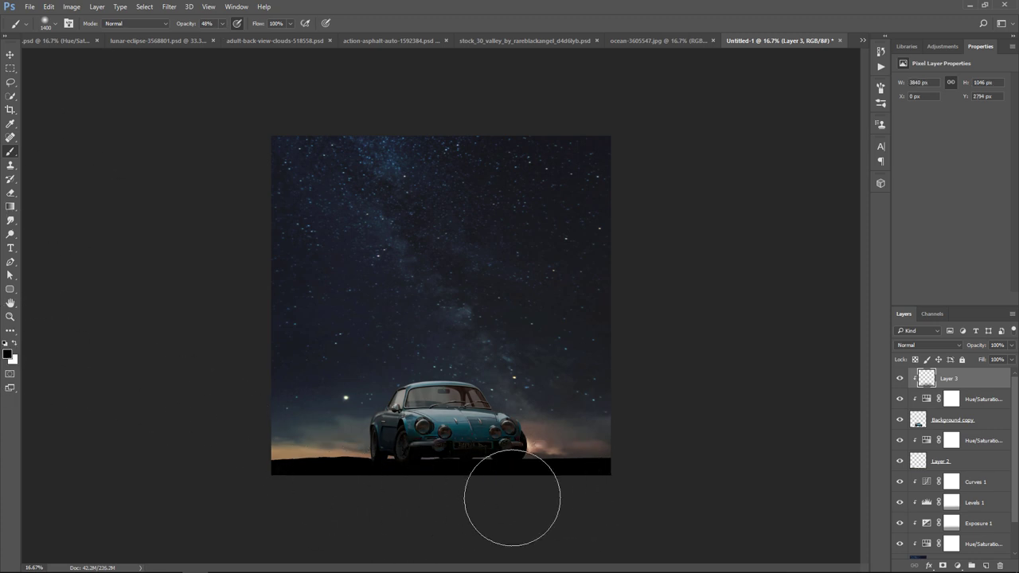
{"action": "key", "text": "bracketleft"}
{"action": "key", "text": "bracketleft"}
{"action": "key", "text": "bracketleft"}
{"action": "left_click_drag", "start_coordinate": [508, 467], "coordinate": [270, 530]}
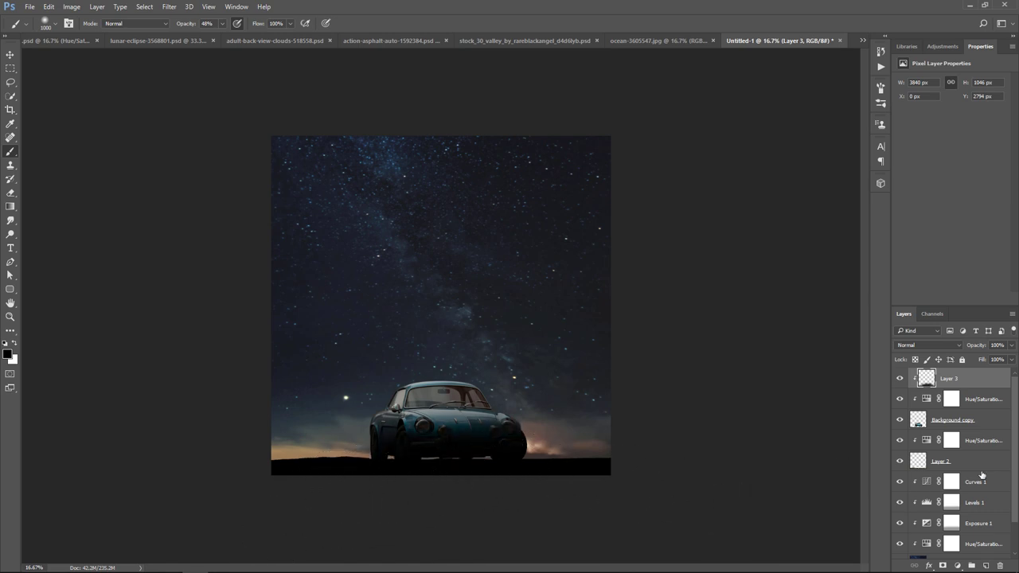
{"action": "left_click", "coordinate": [1012, 347]}
{"action": "left_click_drag", "start_coordinate": [1010, 361], "coordinate": [1012, 362]}
Clip an Exposure adjustment of +0.65 with gamma 0.80 to the car, then add empty Layer 4.
{"action": "left_click", "coordinate": [901, 380]}
{"action": "left_click", "coordinate": [958, 566]}
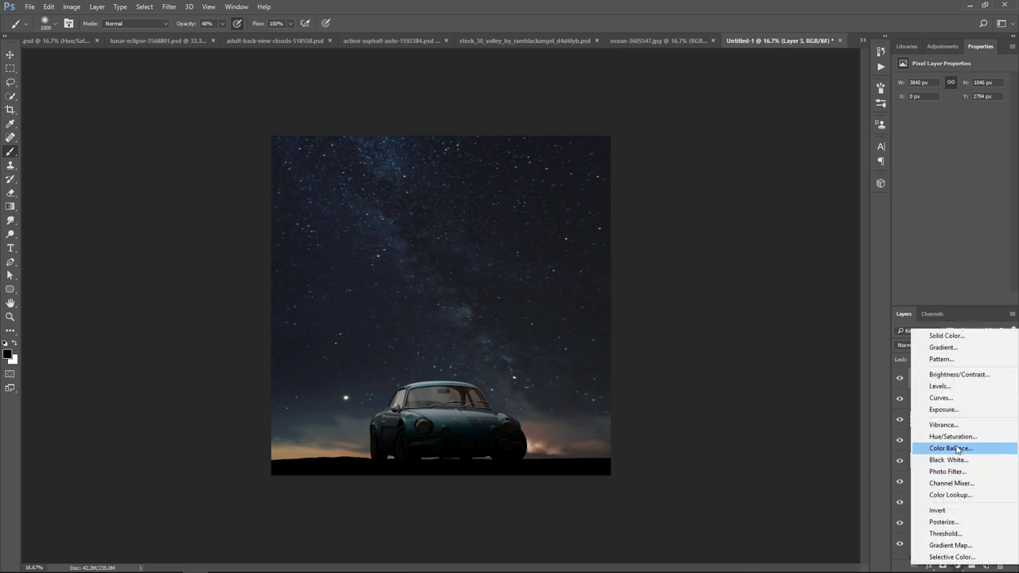
{"action": "left_click", "coordinate": [944, 409]}
{"action": "left_click", "coordinate": [943, 299]}
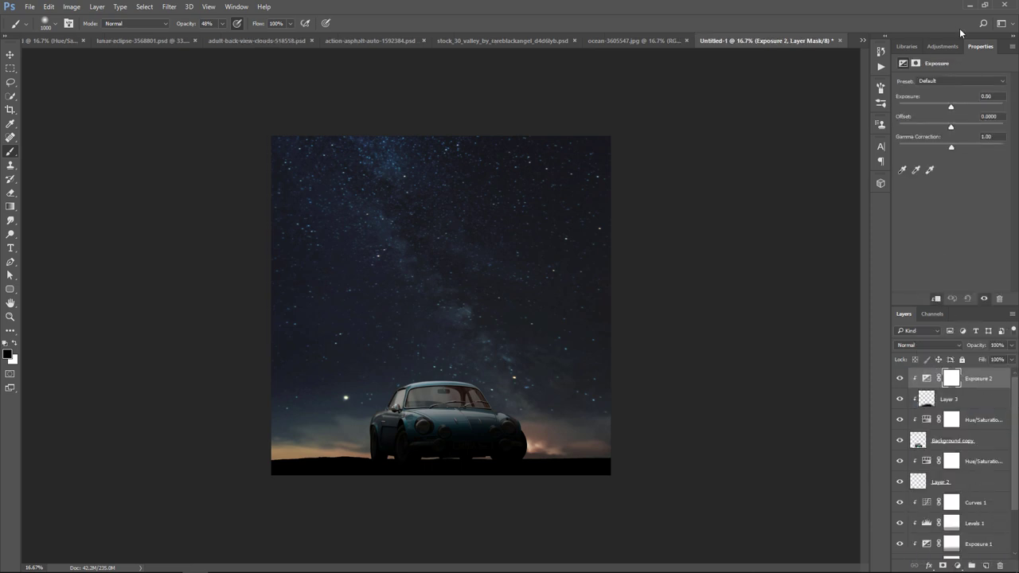
{"action": "left_click_drag", "start_coordinate": [952, 107], "coordinate": [956, 108]}
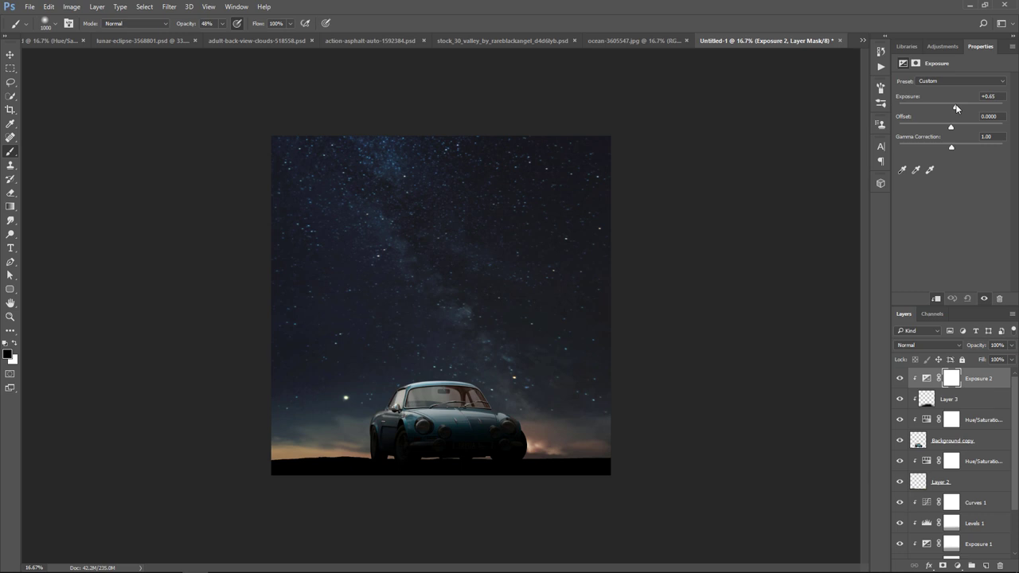
{"action": "left_click_drag", "start_coordinate": [952, 148], "coordinate": [958, 148]}
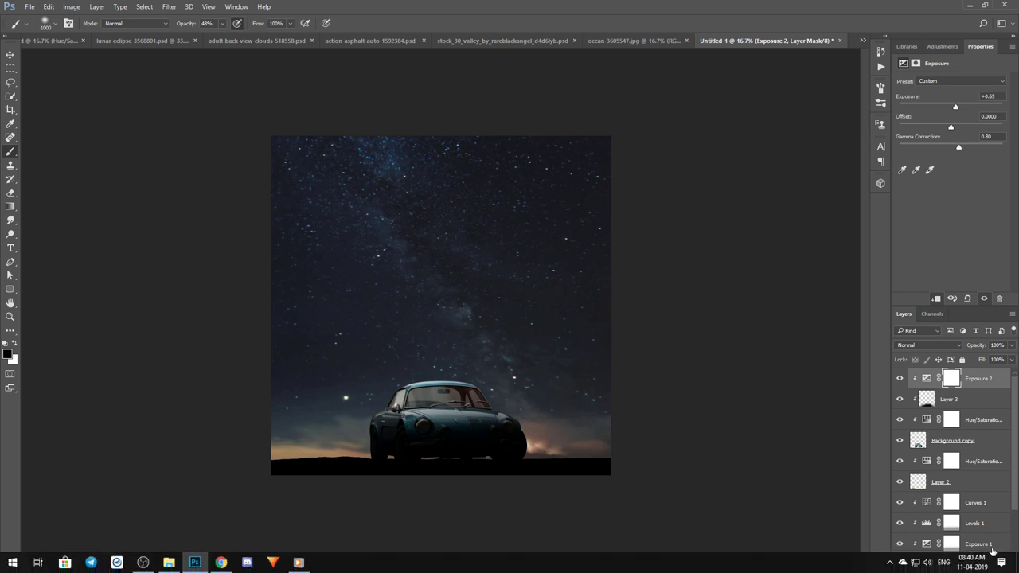
{"action": "left_click", "coordinate": [986, 565]}
Clip Layer 4 to the car, set it to Overlay, and fill it with 50% Gray.
{"action": "left_click", "coordinate": [991, 383]}
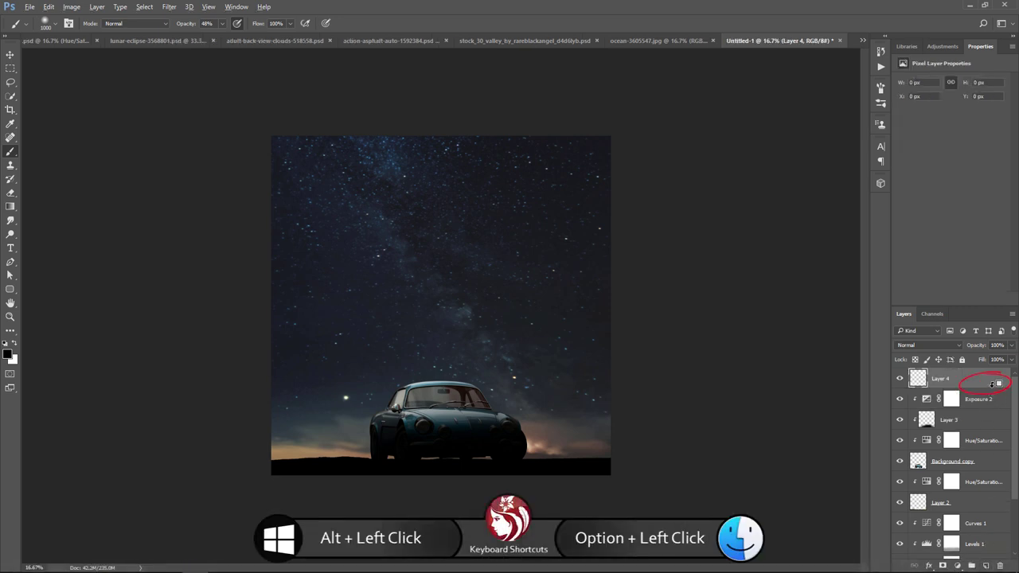
{"action": "left_click", "coordinate": [991, 384], "text": "alt"}
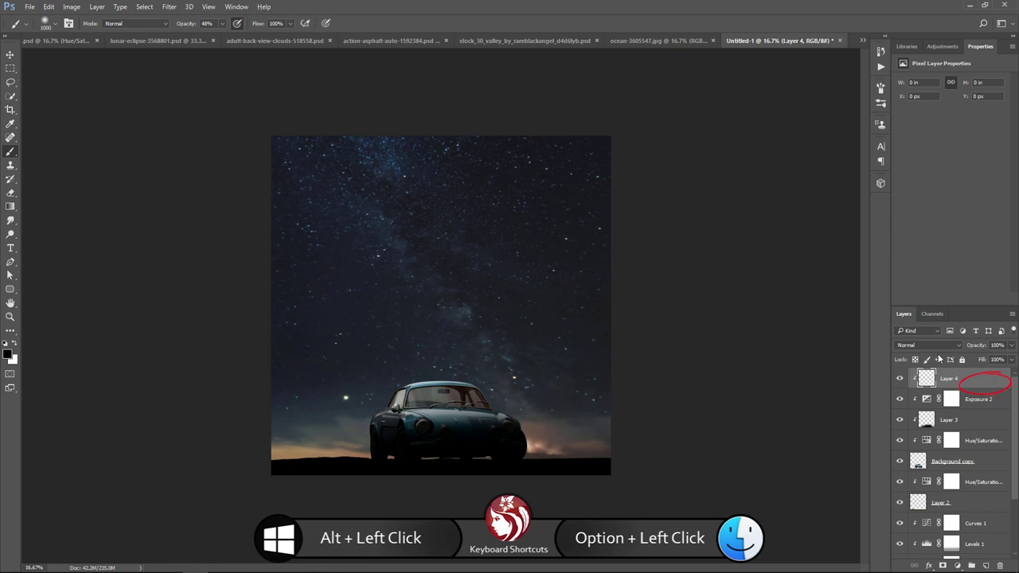
{"action": "left_click", "coordinate": [928, 346]}
{"action": "left_click", "coordinate": [924, 449]}
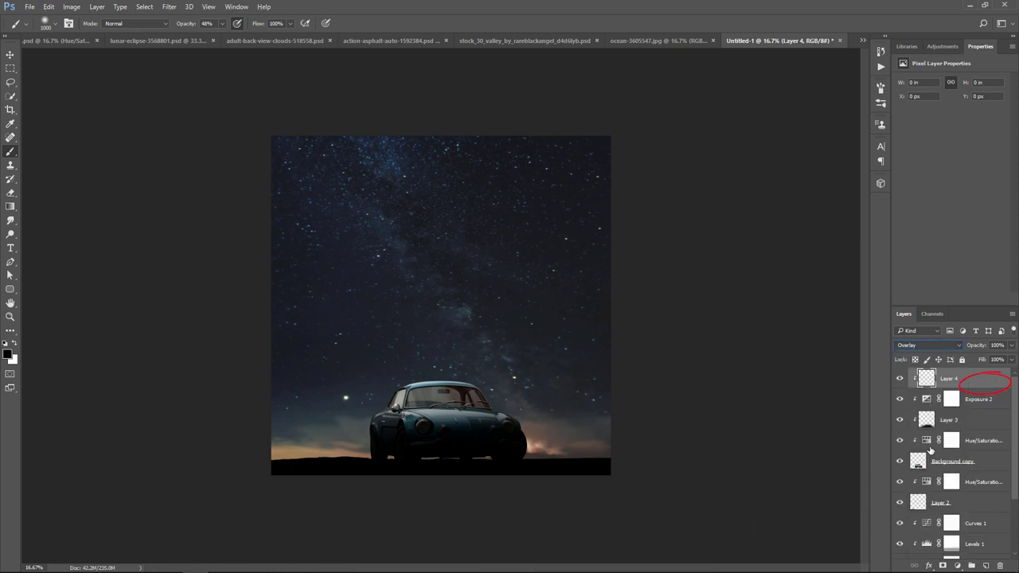
{"action": "left_click", "coordinate": [49, 7]}
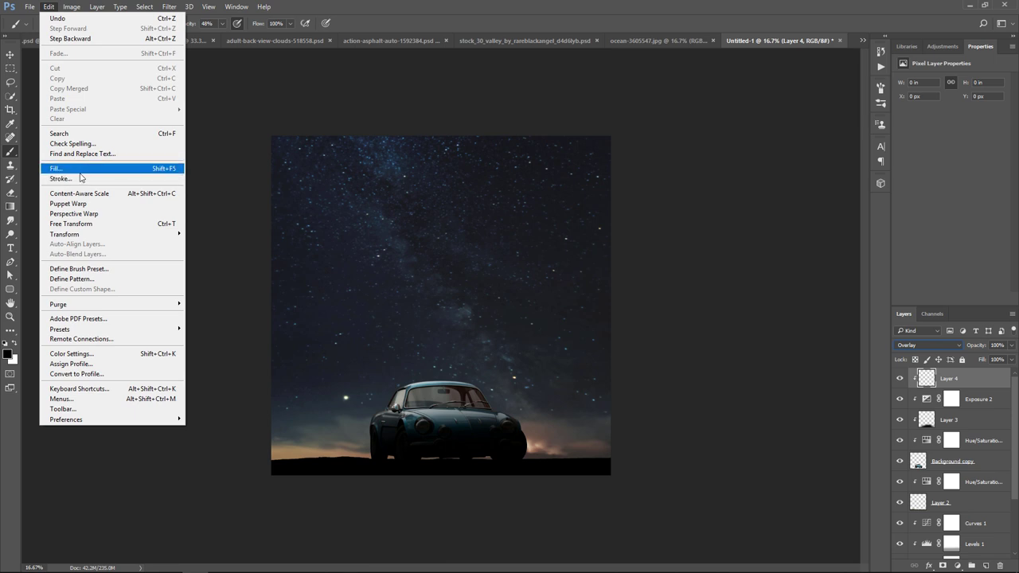
{"action": "left_click", "coordinate": [56, 168]}
{"action": "left_click", "coordinate": [521, 167]}
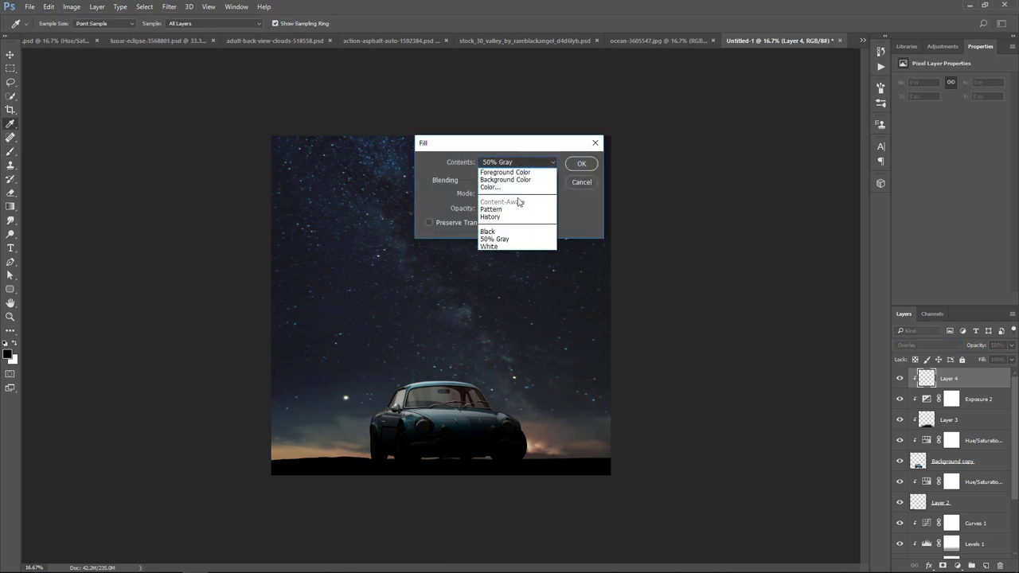
{"action": "left_click", "coordinate": [504, 242]}
{"action": "left_click", "coordinate": [582, 165]}
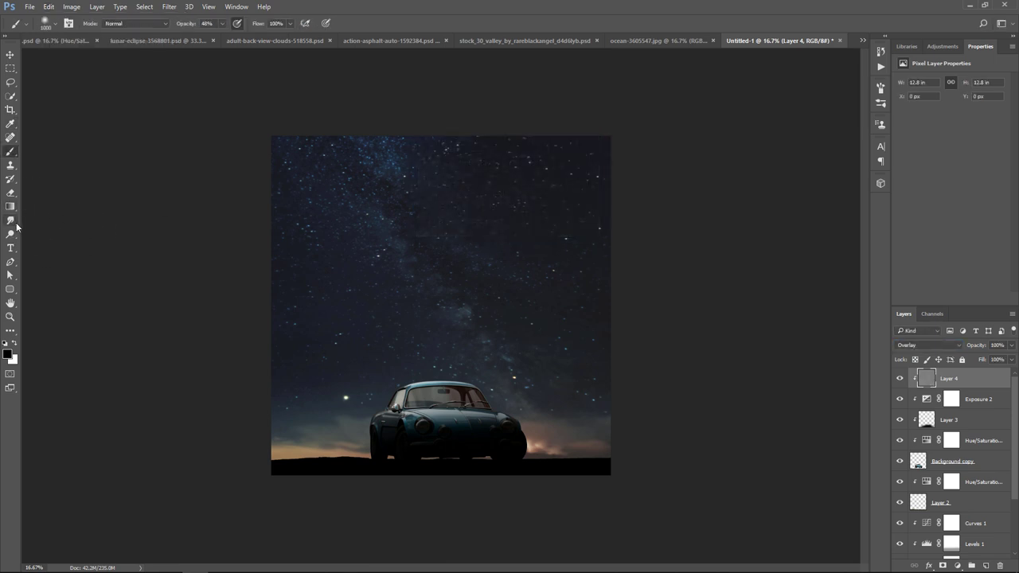
Dodge the car's roof and windshield area to brighten it.
{"action": "left_click", "coordinate": [11, 235]}
{"action": "left_click", "coordinate": [49, 236]}
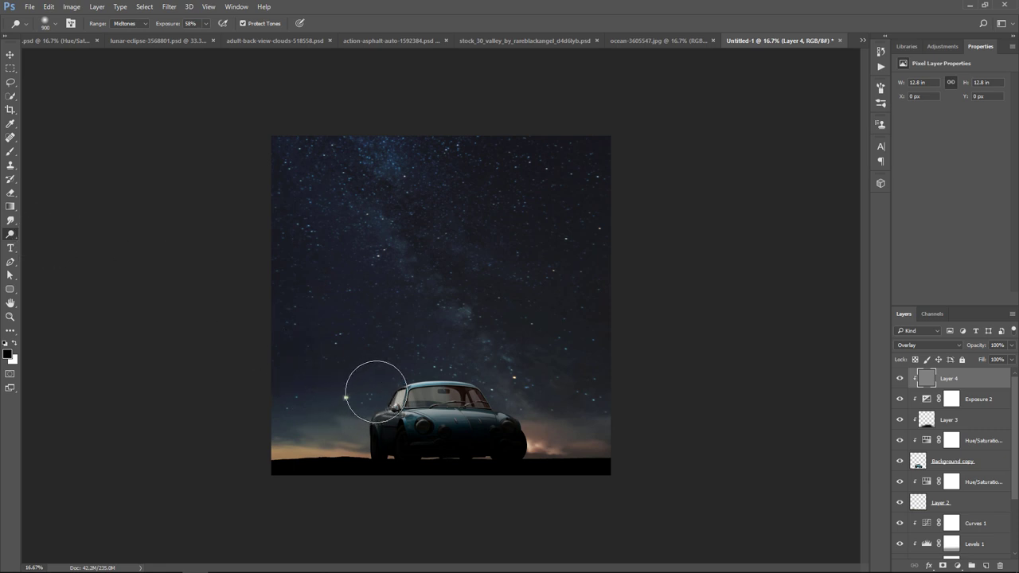
{"action": "left_click_drag", "start_coordinate": [393, 382], "coordinate": [398, 375]}
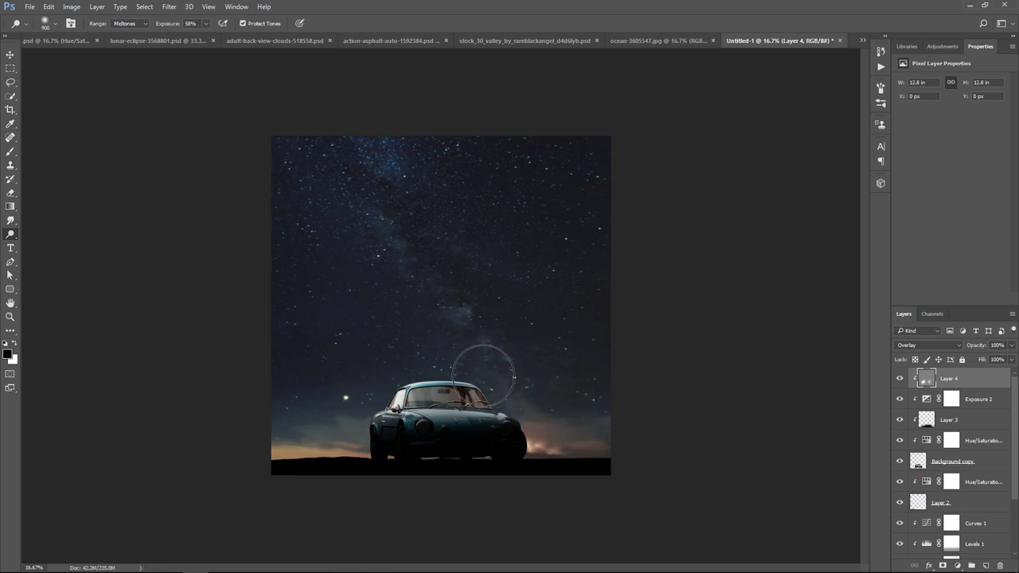
{"action": "left_click_drag", "start_coordinate": [467, 387], "coordinate": [441, 420]}
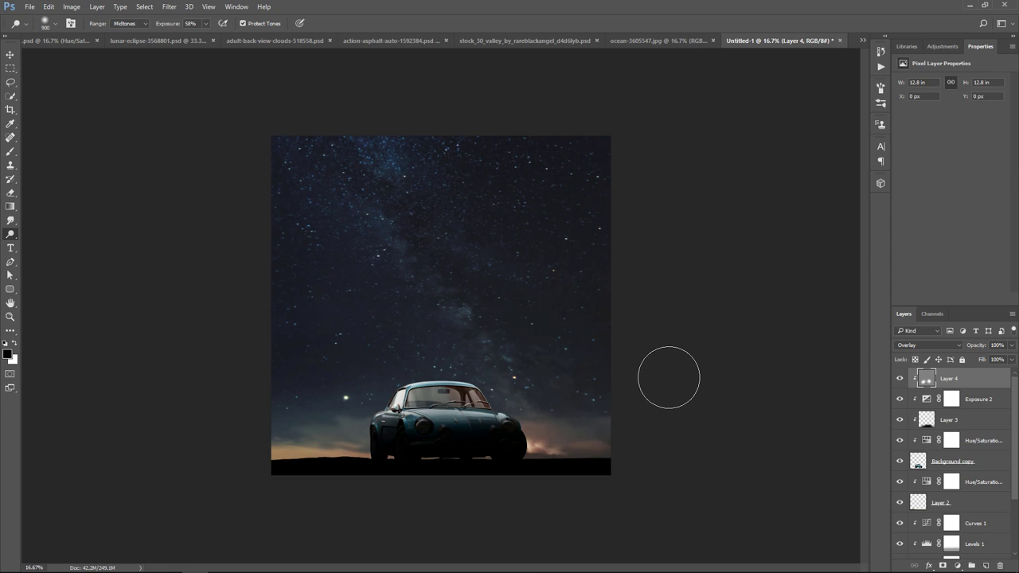
{"action": "left_click", "coordinate": [10, 54]}
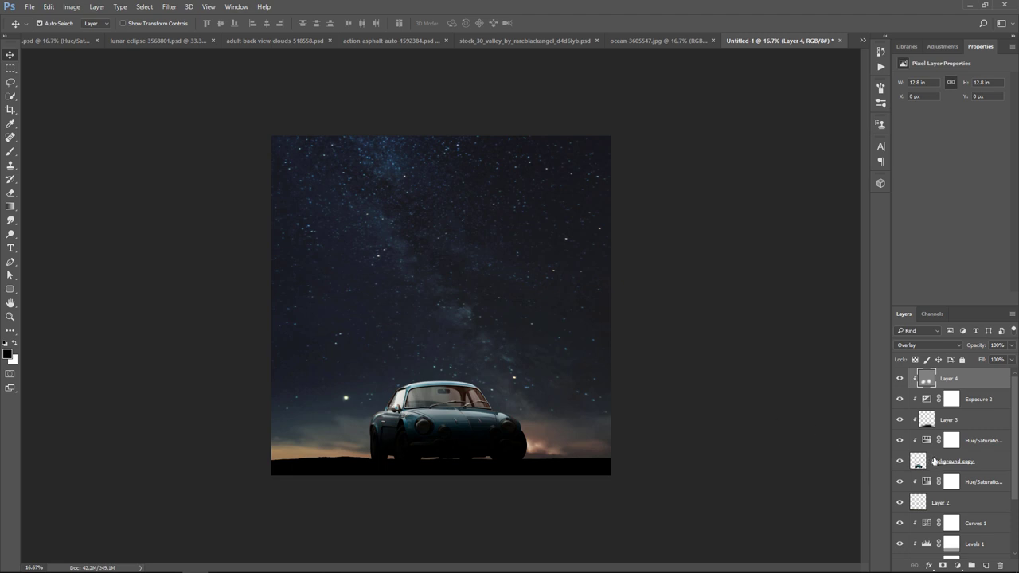
Zoom in on the car and add a layer mask to Background copy.
{"action": "left_click", "coordinate": [965, 468]}
{"action": "left_click", "coordinate": [11, 317]}
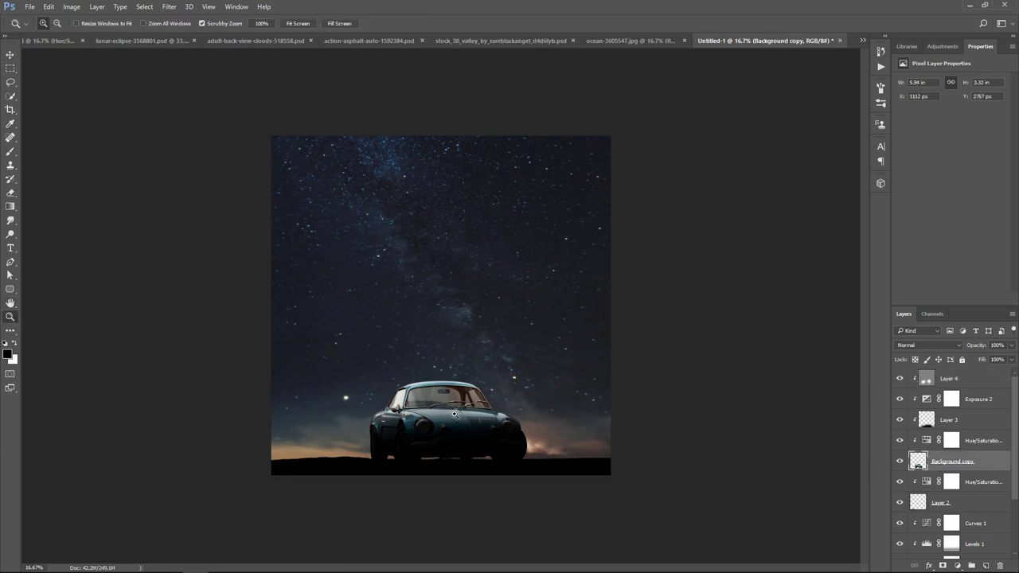
{"action": "left_click_drag", "start_coordinate": [454, 414], "coordinate": [514, 430]}
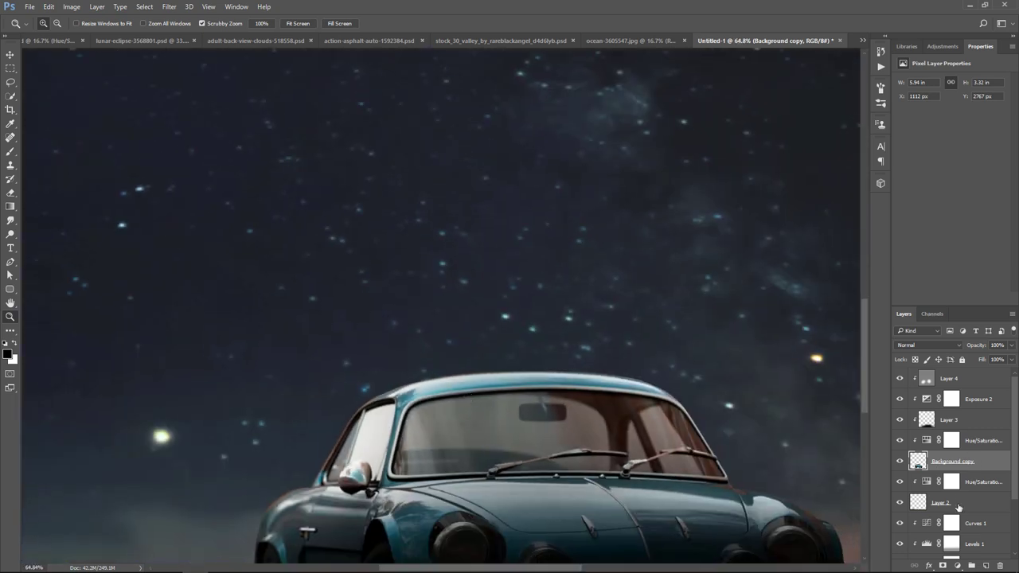
{"action": "left_click", "coordinate": [943, 565]}
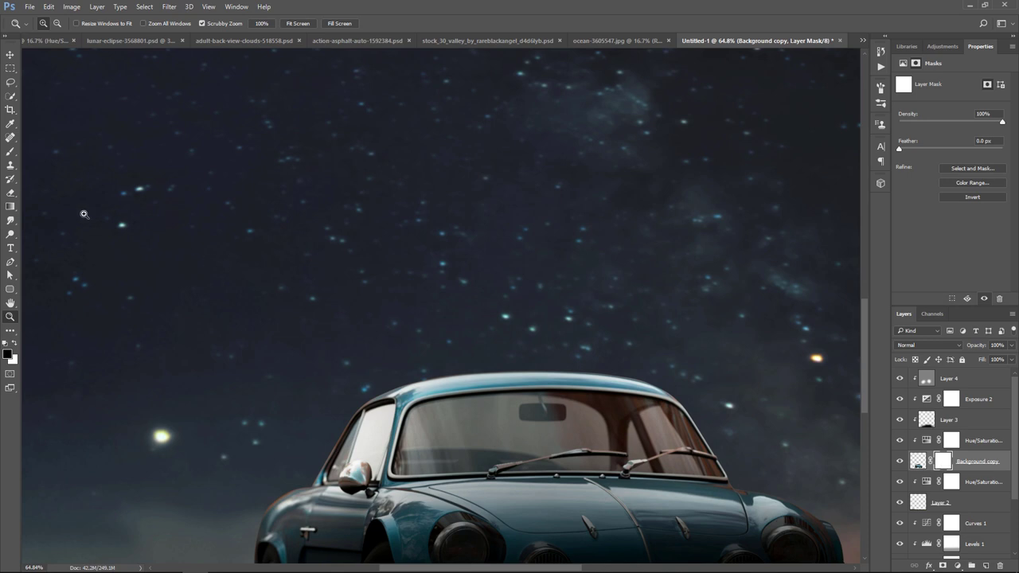
Brush the mask at 8% opacity, size 100, to tone down the bright left side window.
{"action": "left_click", "coordinate": [8, 152]}
{"action": "left_click", "coordinate": [222, 23]}
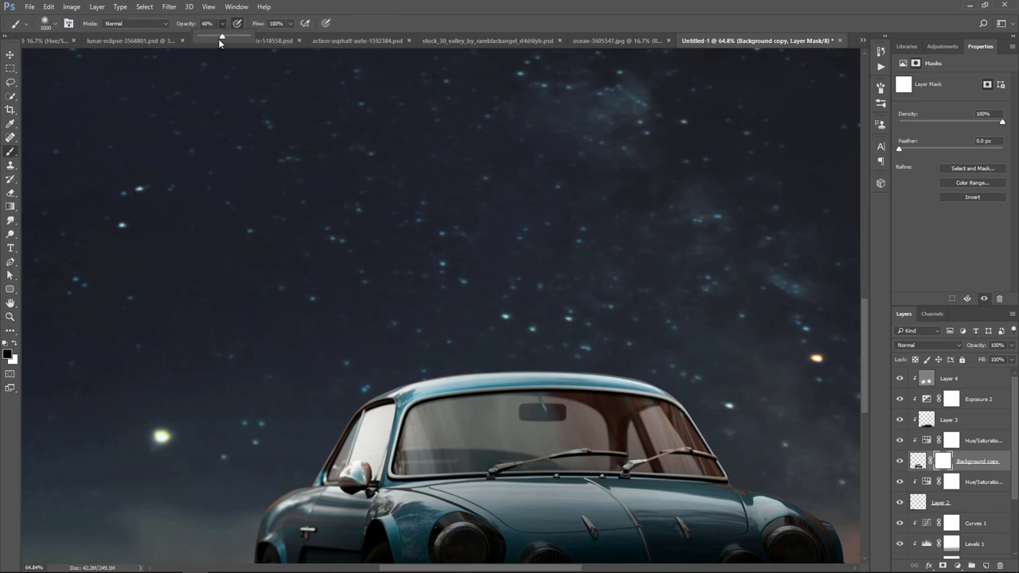
{"action": "left_click_drag", "start_coordinate": [220, 38], "coordinate": [203, 38]}
{"action": "key", "text": "bracketleft"}
{"action": "key", "text": "bracketleft"}
{"action": "key", "text": "bracketleft"}
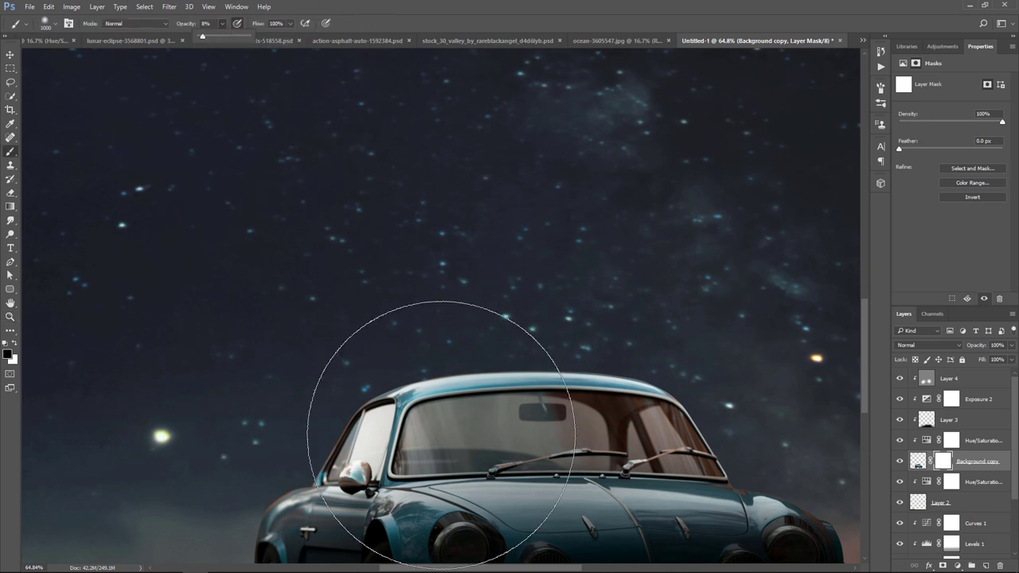
{"action": "key", "text": "bracketleft"}
{"action": "key", "text": "bracketleft"}
{"action": "key", "text": "bracketleft"}
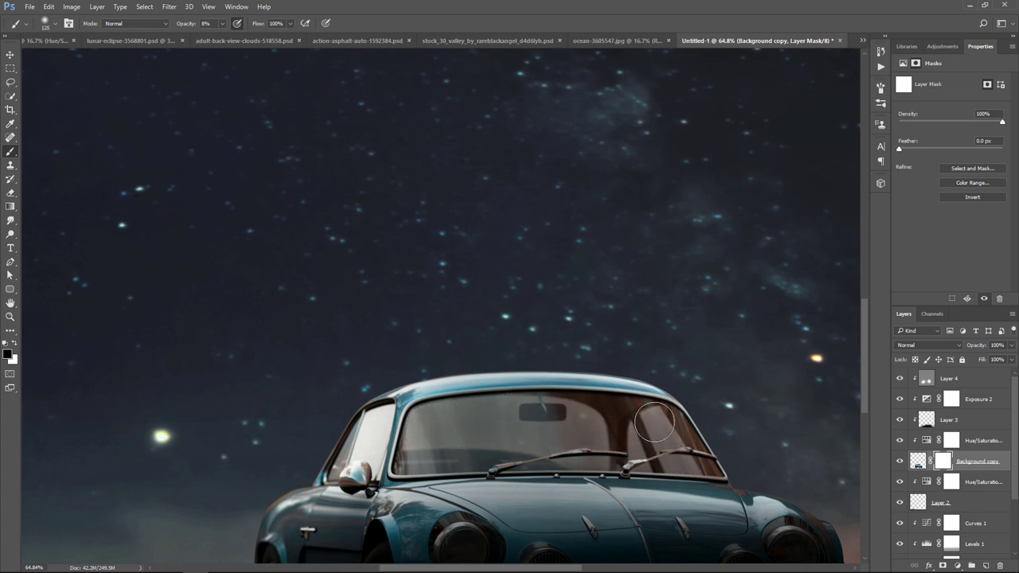
{"action": "key", "text": "bracketleft"}
{"action": "left_click_drag", "start_coordinate": [398, 456], "coordinate": [371, 422]}
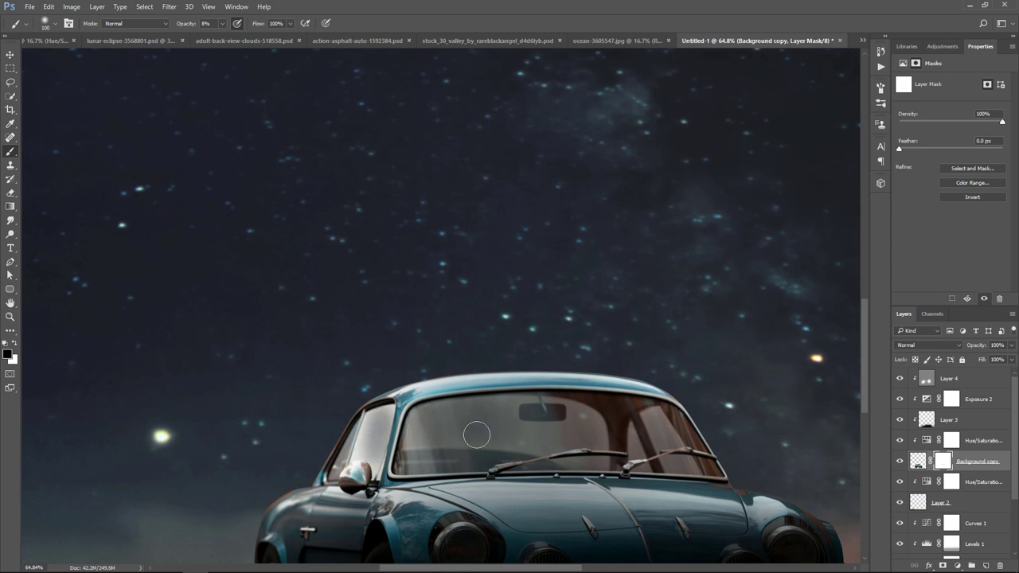
{"action": "key", "text": "ctrl+minus"}
{"action": "key", "text": "ctrl+minus"}
{"action": "key", "text": "ctrl+minus"}
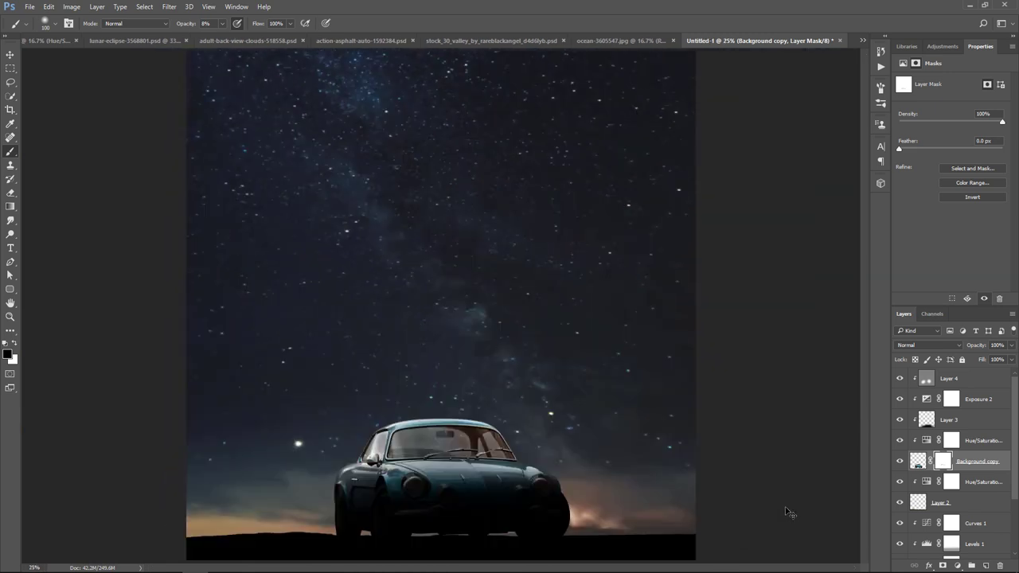
{"action": "key", "text": "ctrl+minus"}
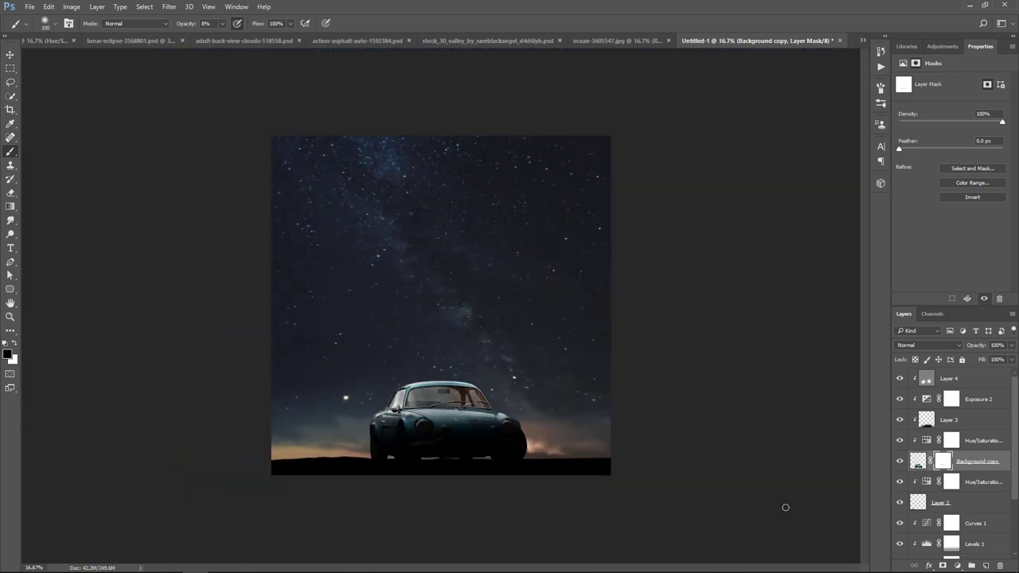
Add Curves 2 above Layer 4 lowering midtones to output 112, then select layers down to Background copy.
{"action": "scroll", "coordinate": [709, 382], "scroll_direction": "up", "scroll_amount": 1}
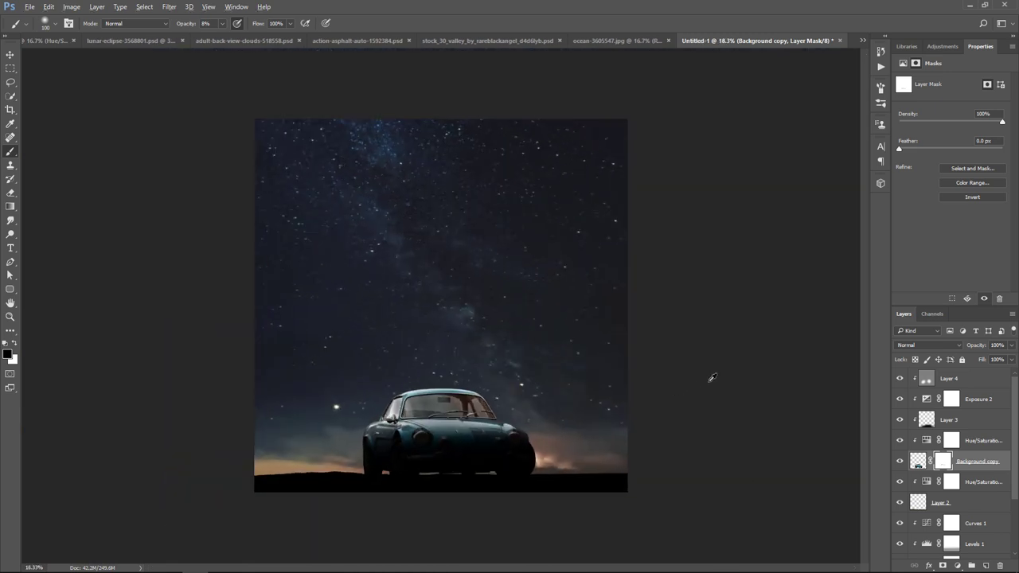
{"action": "left_click", "coordinate": [11, 55]}
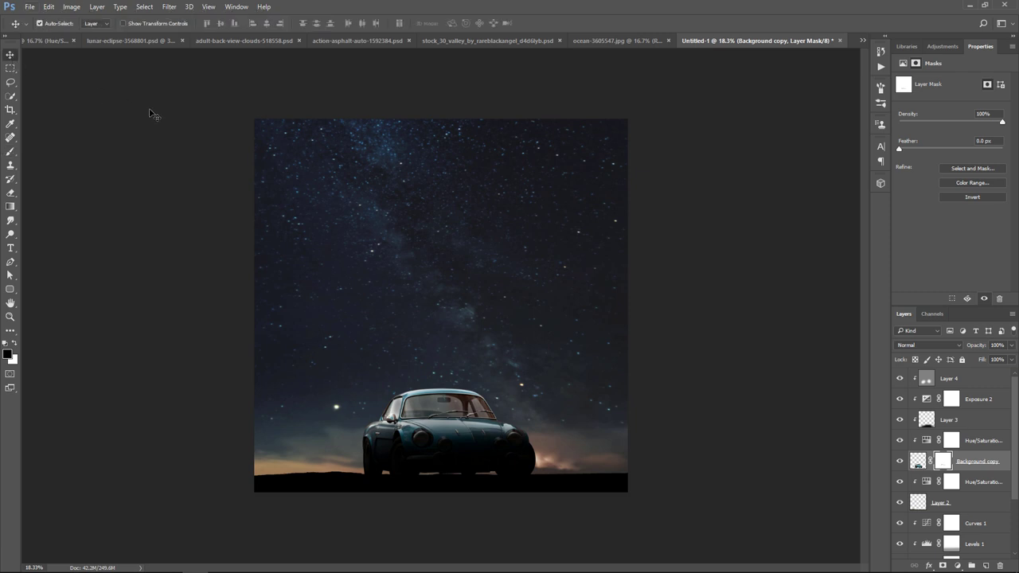
{"action": "left_click", "coordinate": [995, 379]}
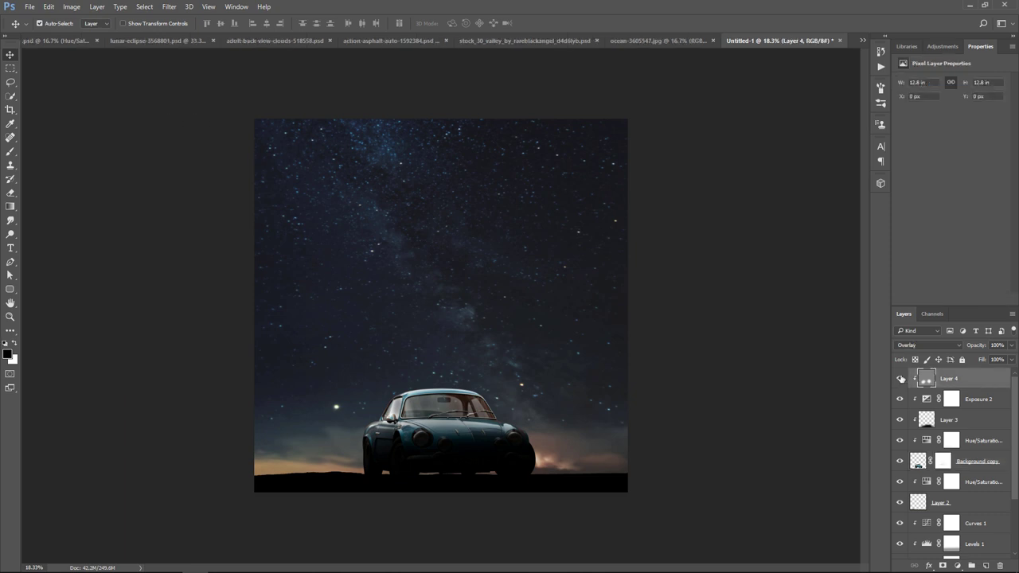
{"action": "left_click", "coordinate": [900, 379]}
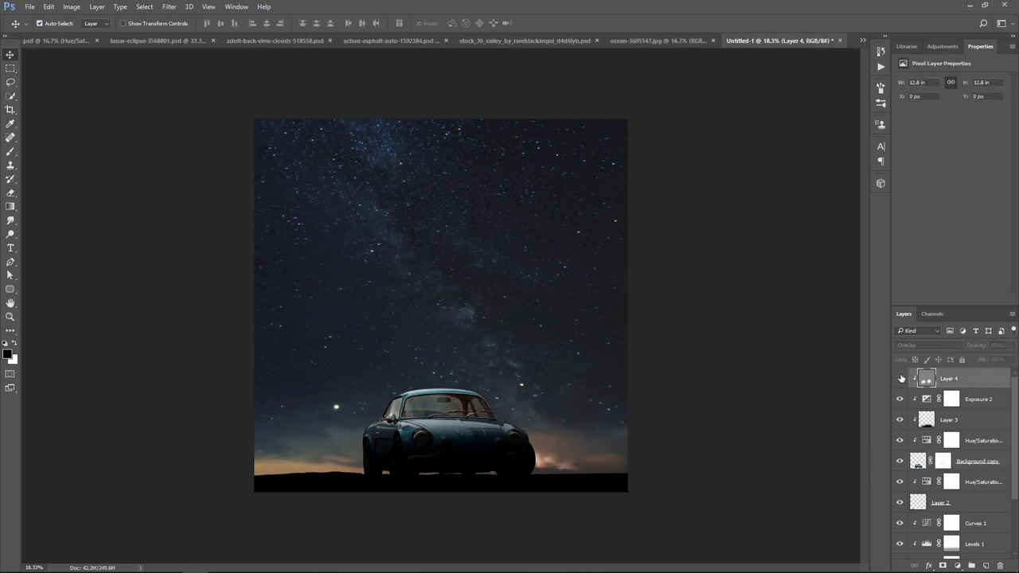
{"action": "left_click", "coordinate": [957, 565]}
{"action": "left_click", "coordinate": [949, 401]}
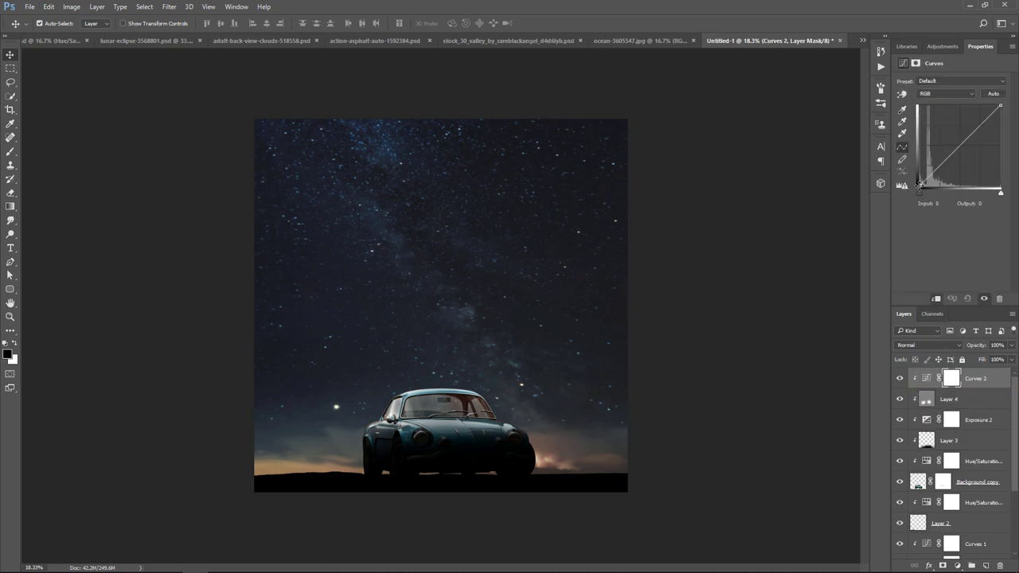
{"action": "left_click_drag", "start_coordinate": [960, 147], "coordinate": [960, 150]}
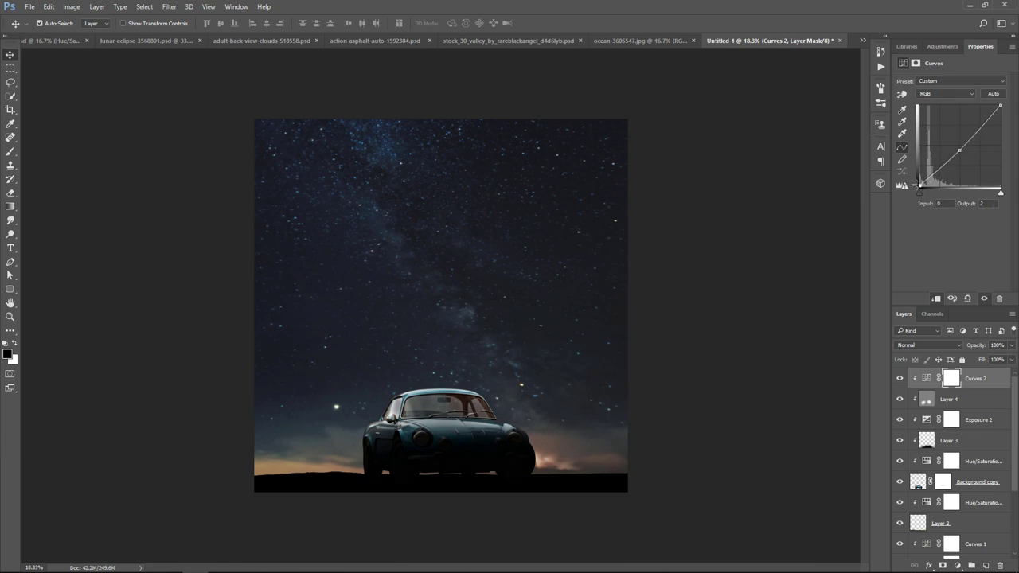
{"action": "left_click", "coordinate": [899, 379]}
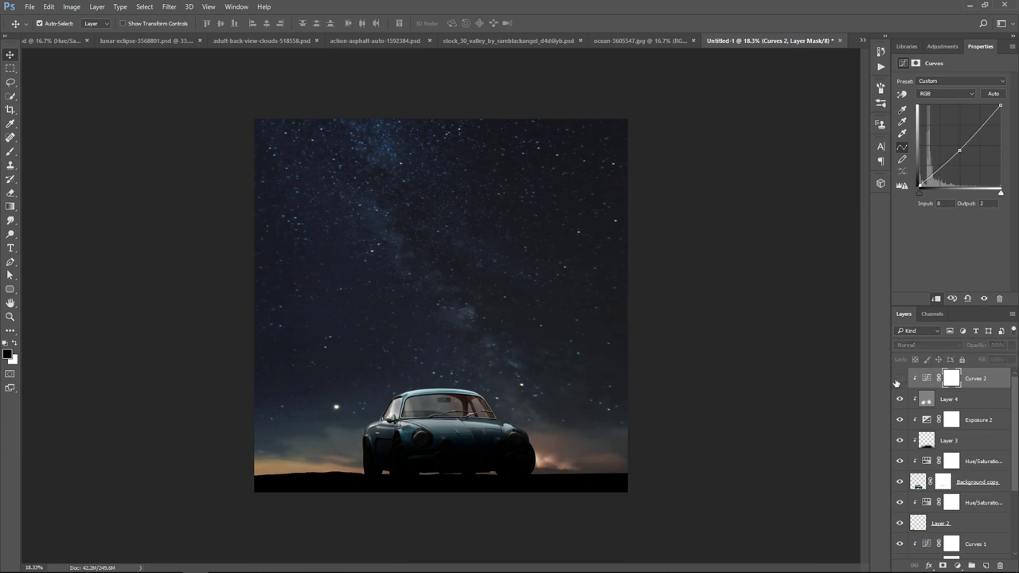
{"action": "left_click", "coordinate": [981, 382]}
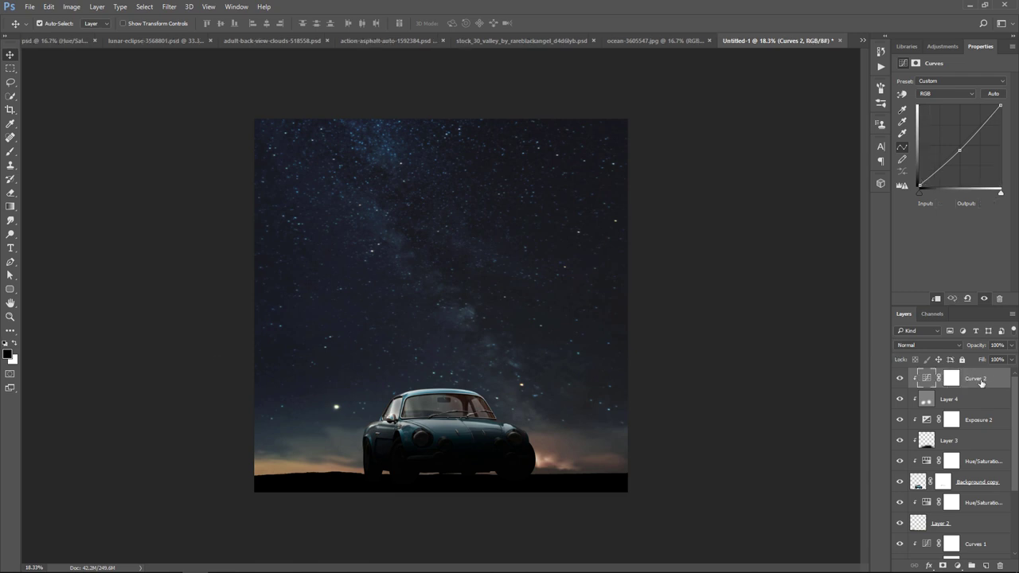
{"action": "left_click", "coordinate": [988, 482], "text": "shift"}
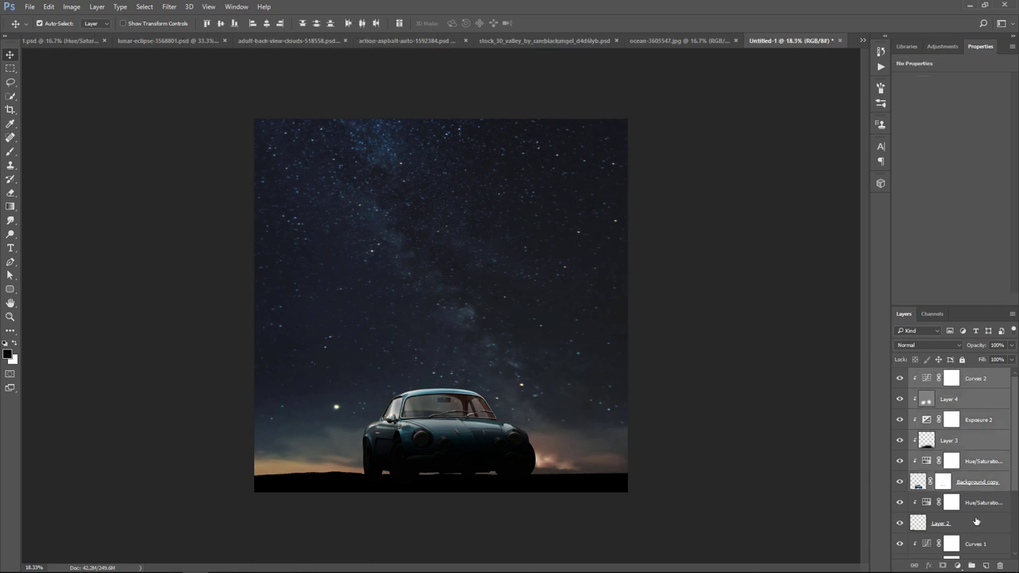
Group the selected car layers and name the group 'car'.
{"action": "left_click", "coordinate": [971, 566]}
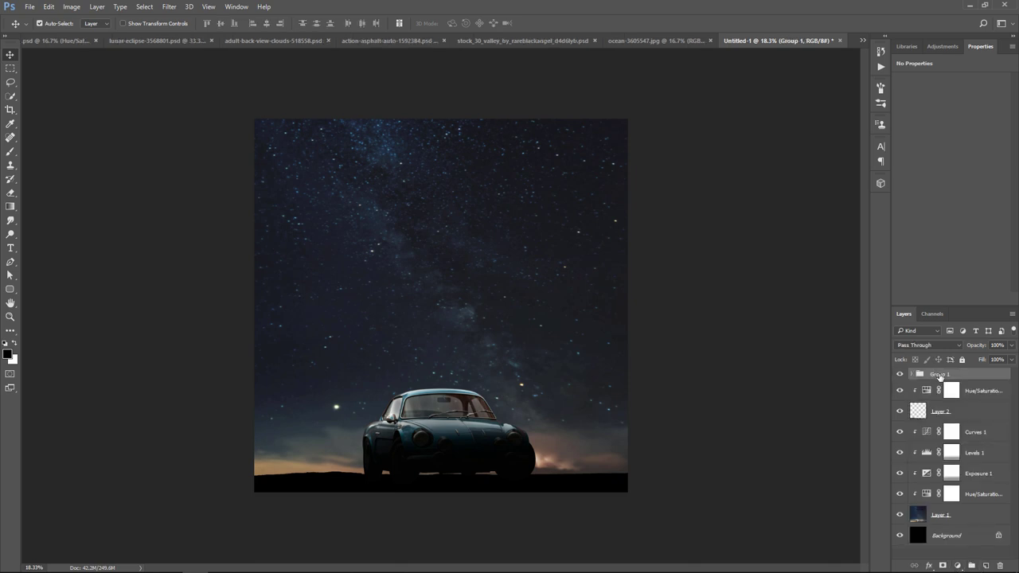
{"action": "double_click", "coordinate": [941, 375]}
{"action": "type", "text": "c"}
{"action": "key", "text": "Return"}
{"action": "left_click", "coordinate": [900, 375]}
{"action": "left_click", "coordinate": [900, 375]}
Scale the car group down to about 96.88% and rotate it roughly 0.3°.
{"action": "key", "text": "ctrl+t"}
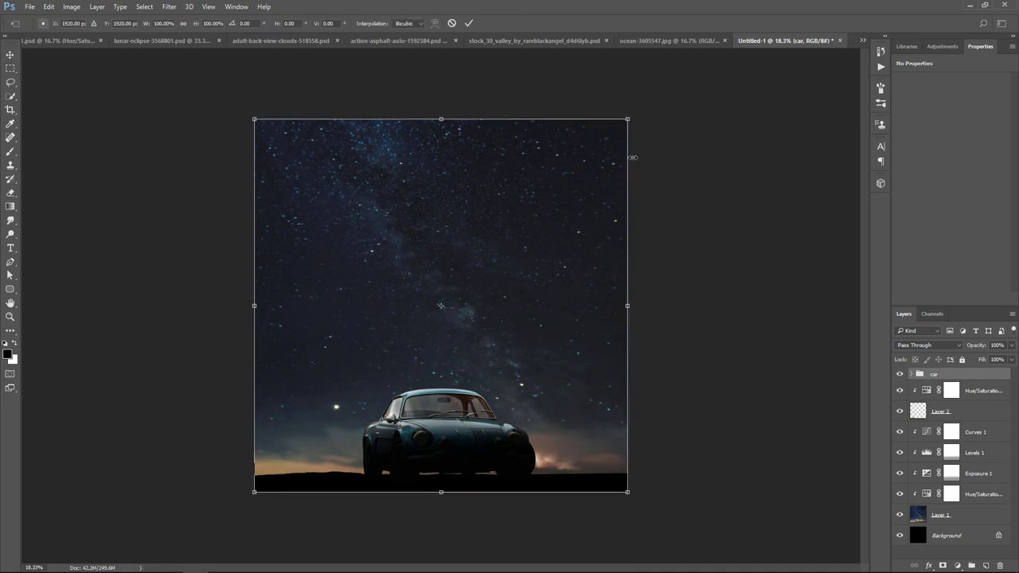
{"action": "left_click_drag", "start_coordinate": [627, 118], "coordinate": [617, 119]}
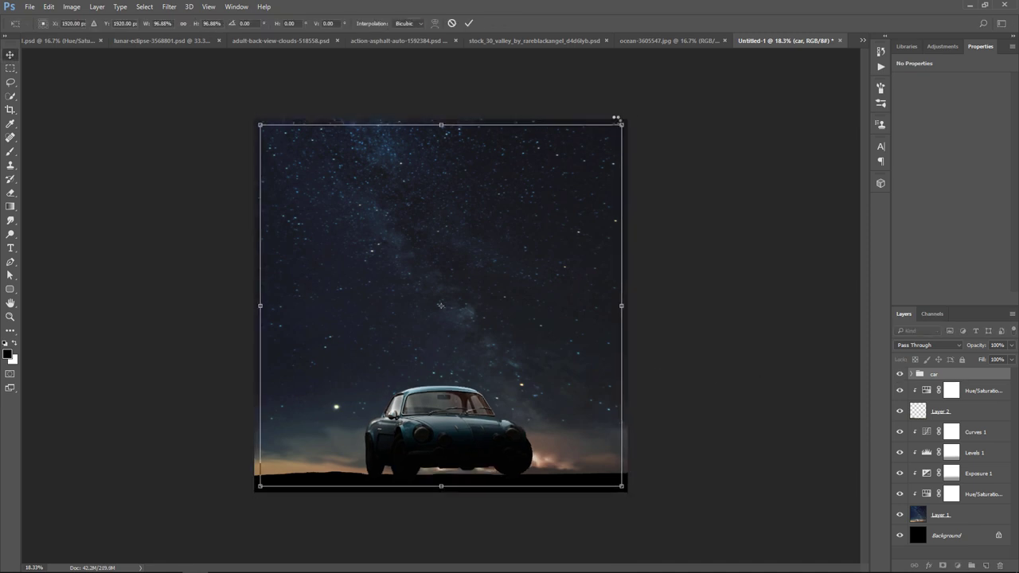
{"action": "key", "text": "Return"}
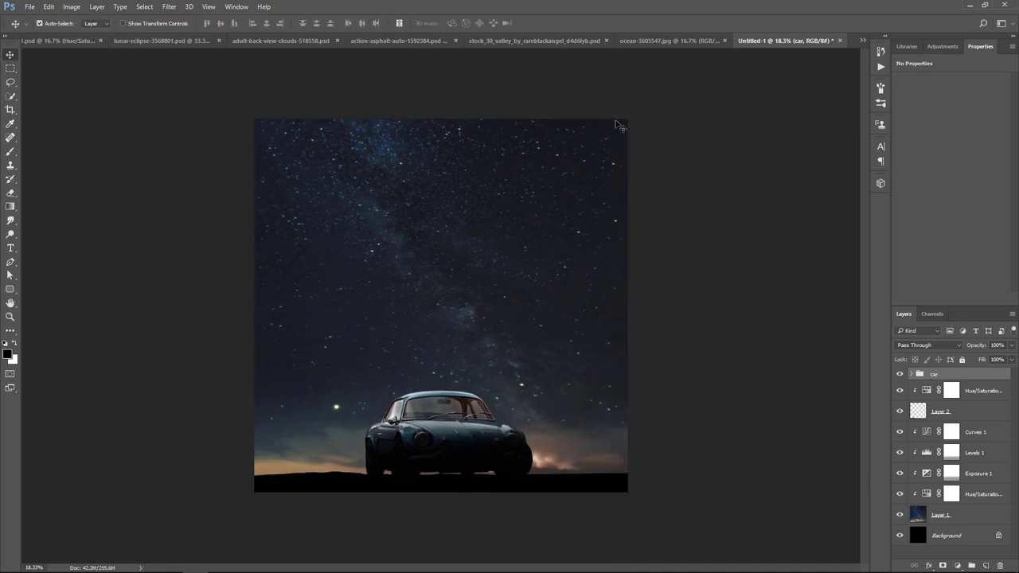
{"action": "key", "text": "ctrl+t"}
{"action": "left_click_drag", "start_coordinate": [681, 132], "coordinate": [683, 135]}
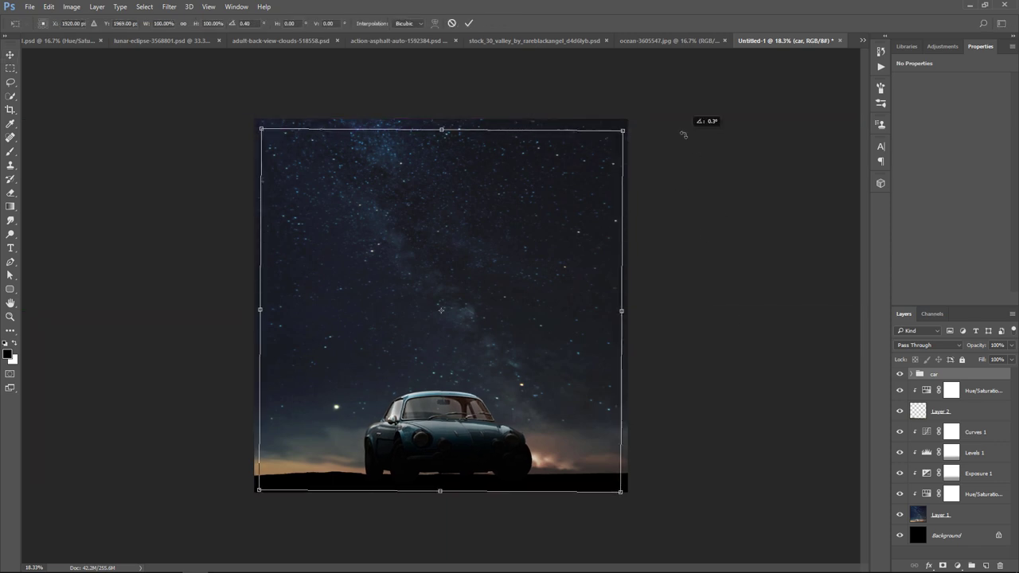
{"action": "key", "text": "Return"}
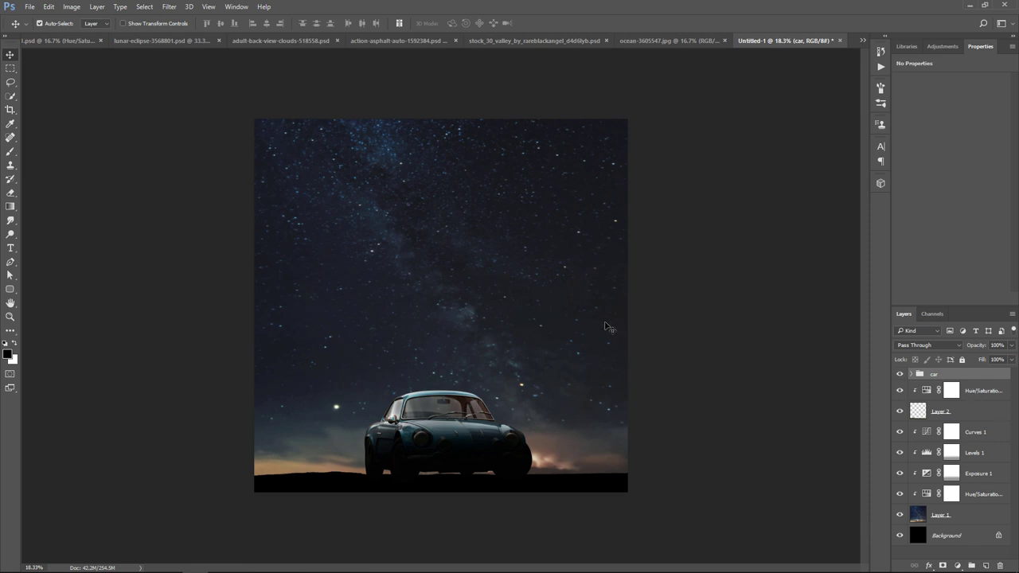
Drag the cut-out man from his document into the Untitled-1 night-sky composite.
{"action": "left_click", "coordinate": [286, 40]}
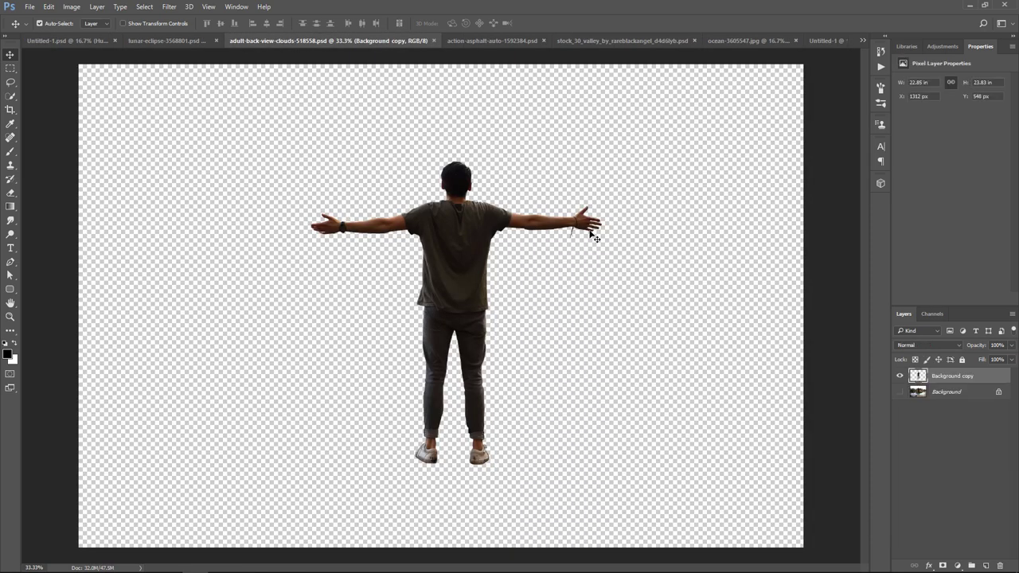
{"action": "left_click", "coordinate": [899, 391]}
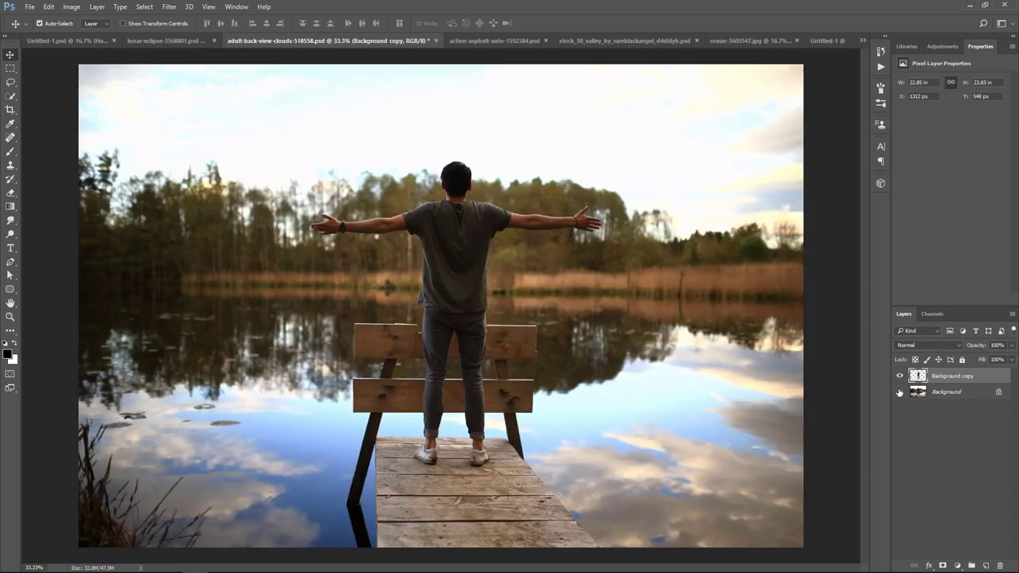
{"action": "left_click", "coordinate": [900, 392]}
{"action": "mouse_move", "coordinate": [483, 293]}
{"action": "left_mouse_down"}
{"action": "mouse_move", "coordinate": [363, 260]}
{"action": "mouse_move", "coordinate": [854, 74]}
{"action": "left_mouse_up"}
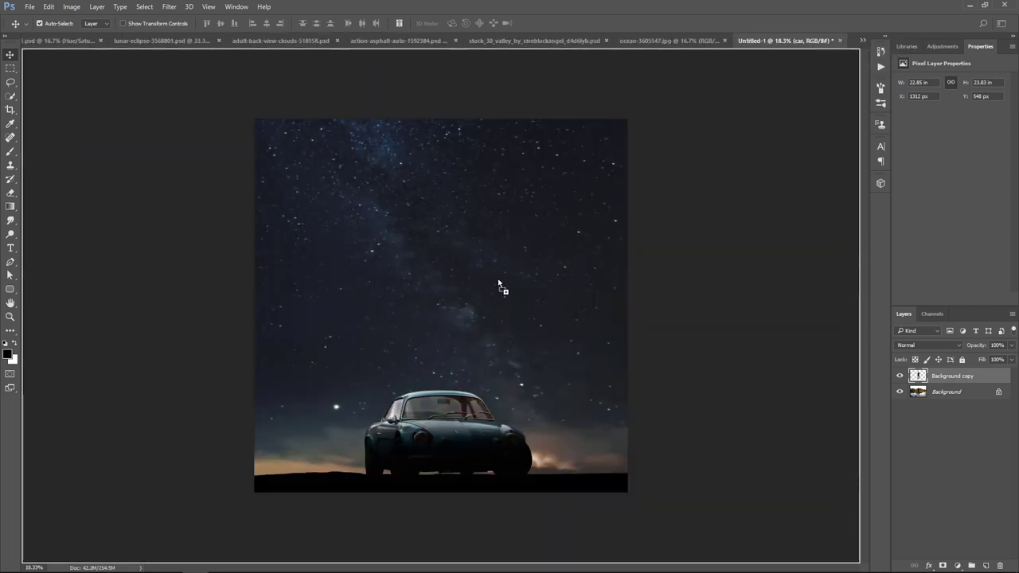
{"action": "left_click_drag", "start_coordinate": [854, 73], "coordinate": [497, 282]}
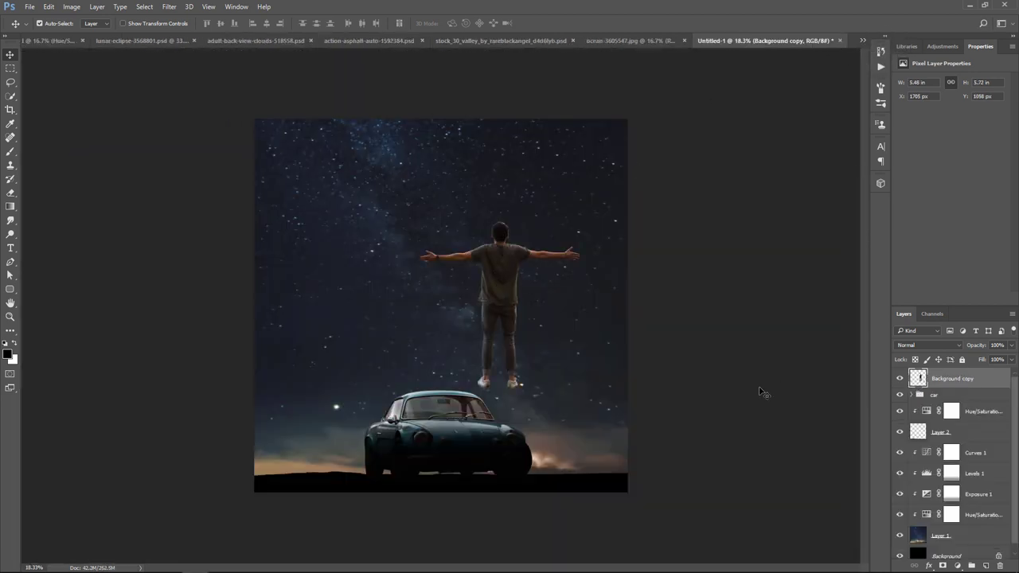
Scale the man to about 70% and stand him on the car roof.
{"action": "key", "text": "ctrl+t"}
{"action": "left_click_drag", "start_coordinate": [582, 218], "coordinate": [566, 220]}
{"action": "left_click_drag", "start_coordinate": [478, 256], "coordinate": [375, 407]}
{"action": "left_click_drag", "start_coordinate": [403, 363], "coordinate": [400, 366]}
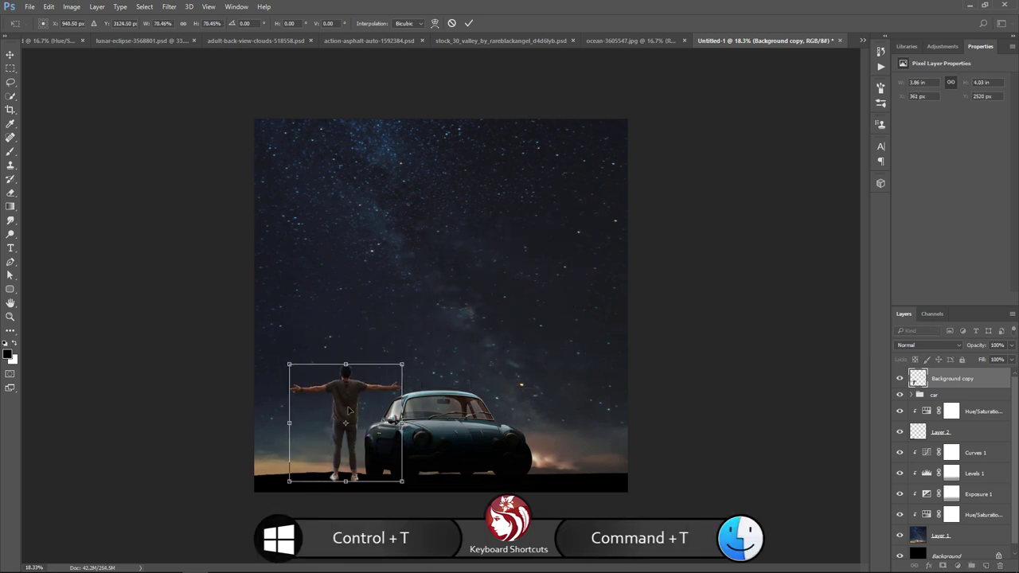
{"action": "mouse_move", "coordinate": [353, 398]}
{"action": "left_mouse_down"}
{"action": "mouse_move", "coordinate": [437, 328]}
{"action": "mouse_move", "coordinate": [449, 298]}
{"action": "left_mouse_up"}
Commit the man's placement and slightly readjust his size.
{"action": "key", "text": "Return"}
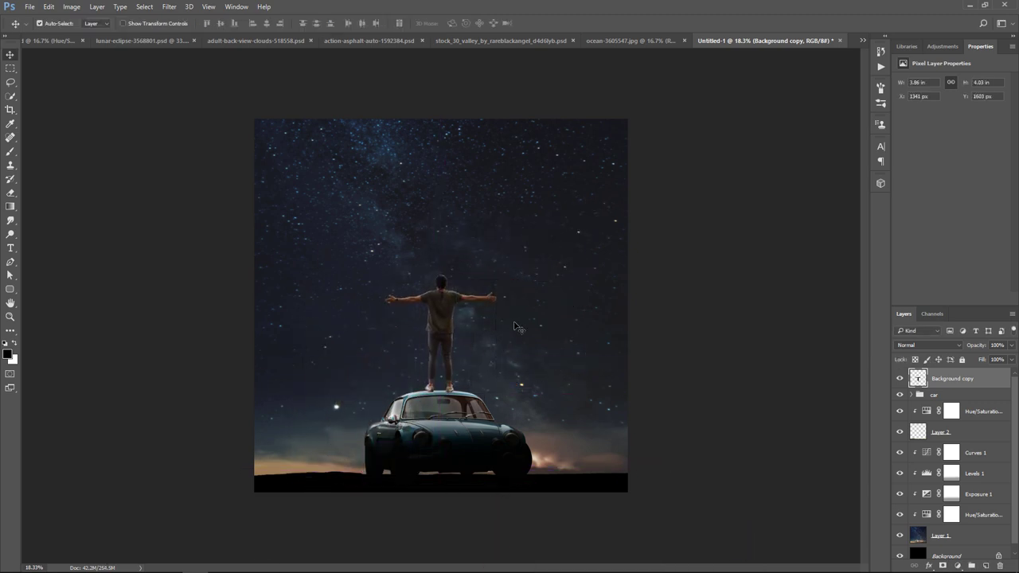
{"action": "key", "text": "ctrl+t"}
{"action": "left_click_drag", "start_coordinate": [497, 275], "coordinate": [495, 279]}
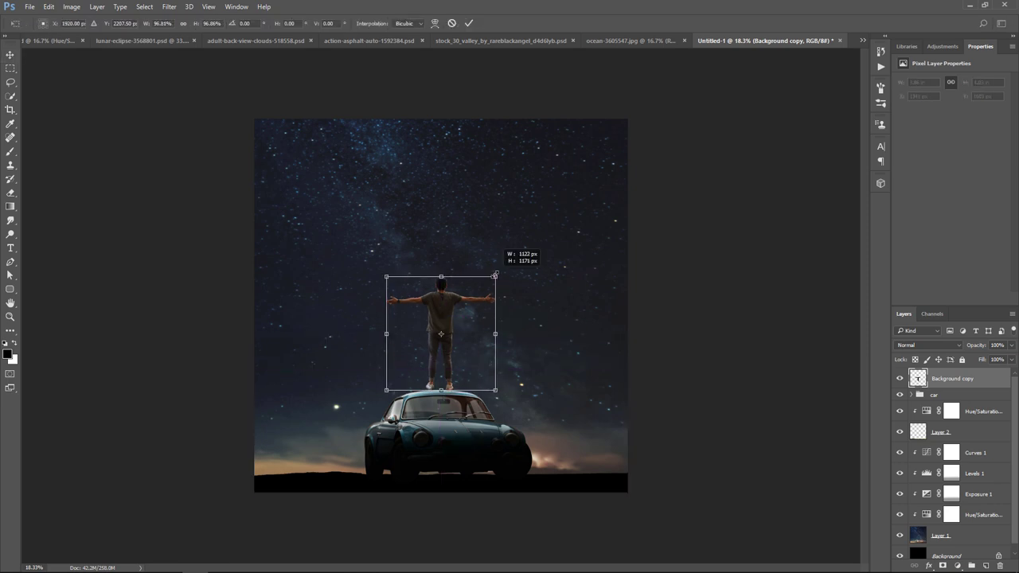
{"action": "key", "text": "Return"}
Scale the car group to about 97% and zoom in on the man atop the roof.
{"action": "left_click", "coordinate": [980, 400]}
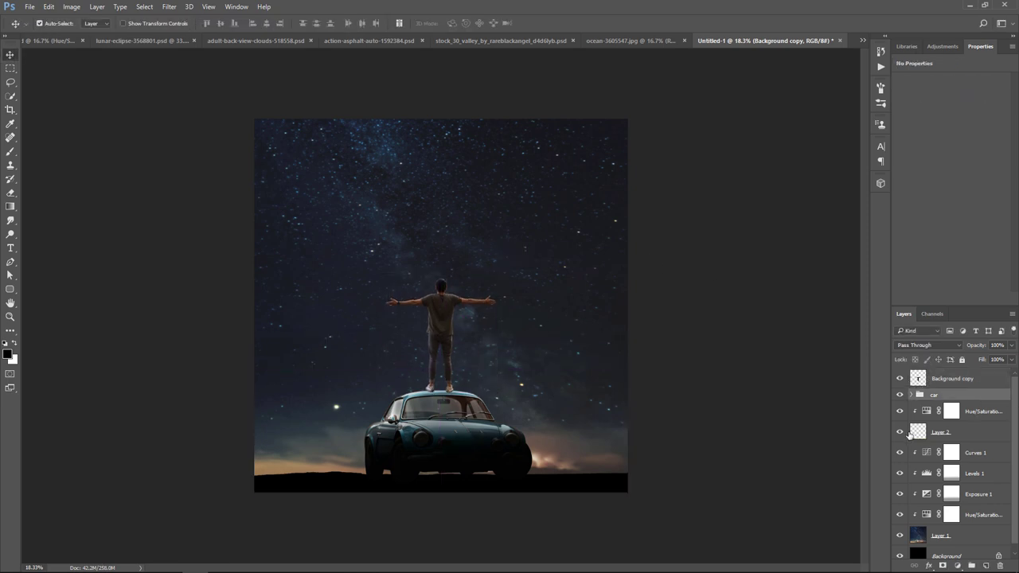
{"action": "key", "text": "ctrl+t"}
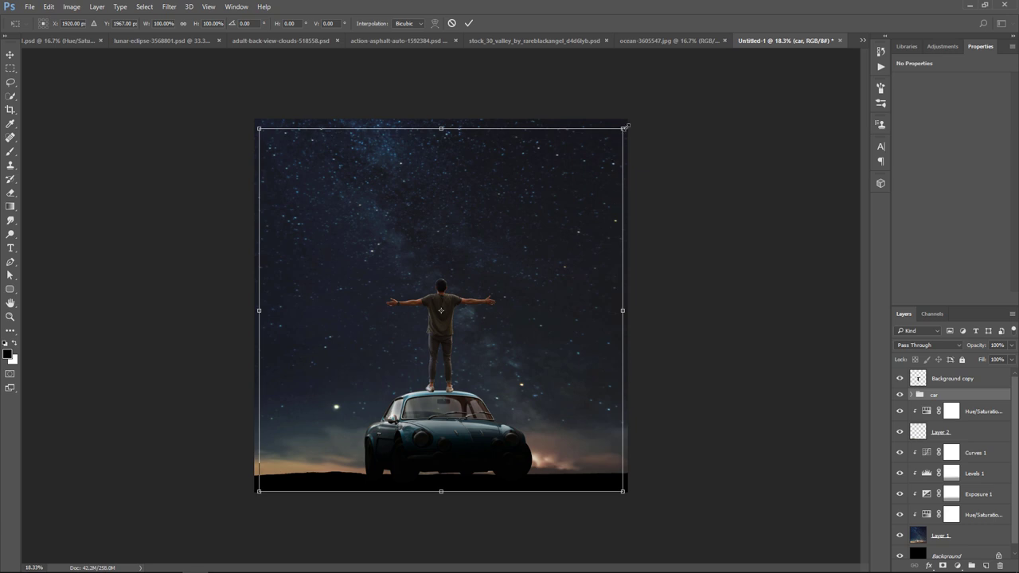
{"action": "left_click_drag", "start_coordinate": [625, 125], "coordinate": [617, 134]}
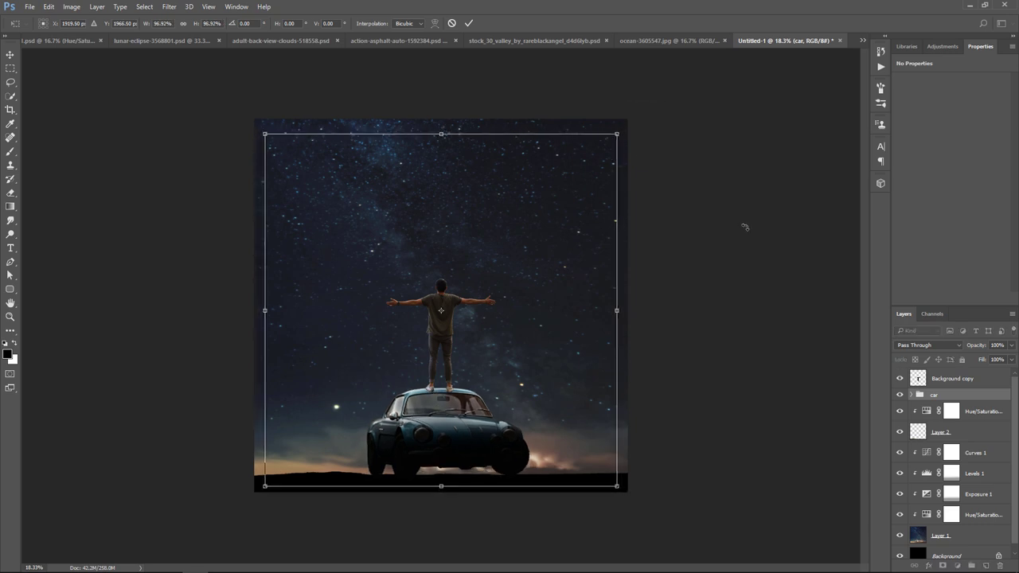
{"action": "key", "text": "Return"}
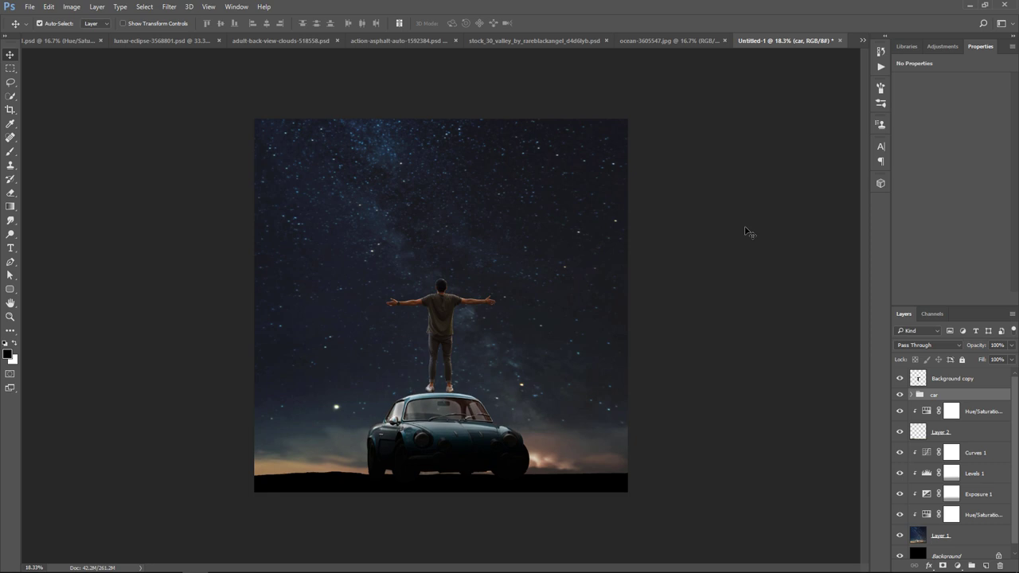
{"action": "left_click", "coordinate": [981, 382]}
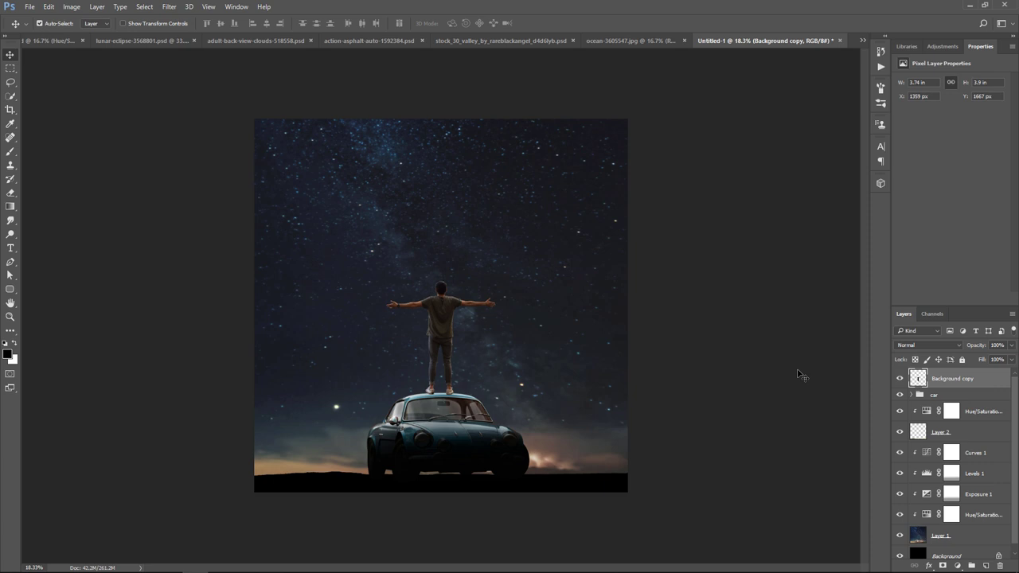
{"action": "key", "text": "ctrl+plus"}
{"action": "key", "text": "ctrl+plus"}
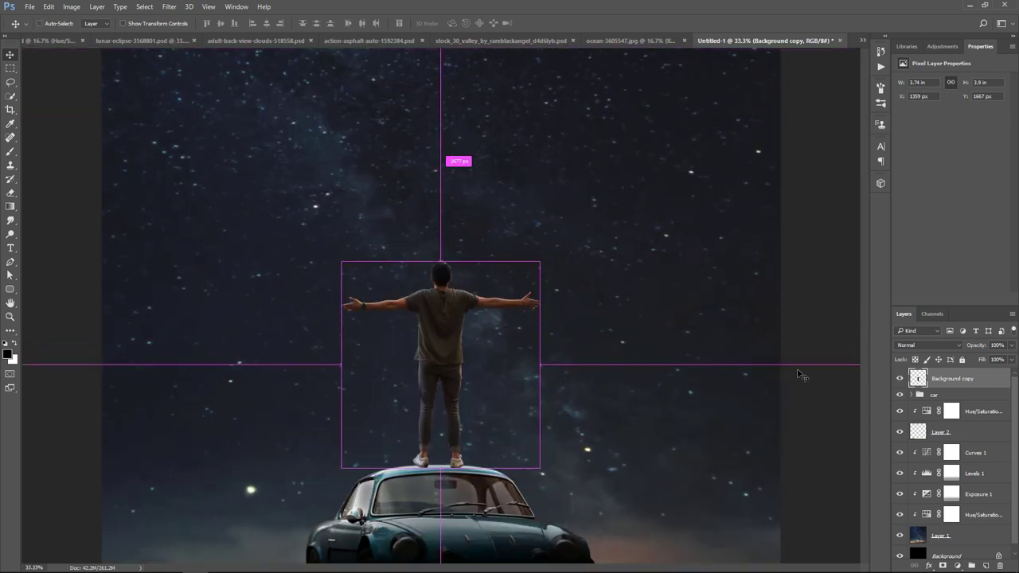
{"action": "key", "text": "ctrl+plus"}
{"action": "left_click_drag", "start_coordinate": [514, 349], "coordinate": [517, 255]}
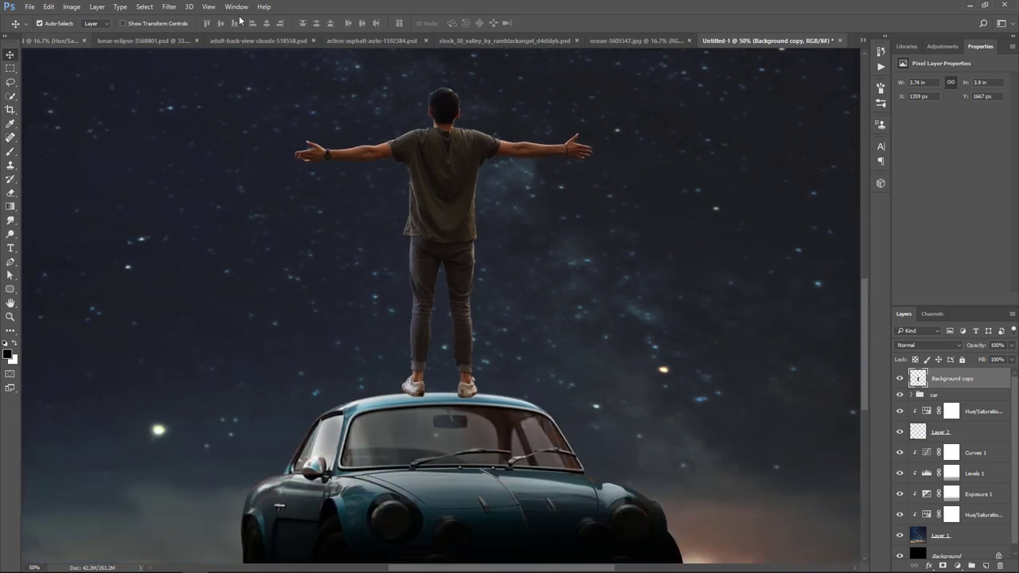
Open the Liquify filter on the man and zoom in on his shoes.
{"action": "left_click", "coordinate": [170, 8]}
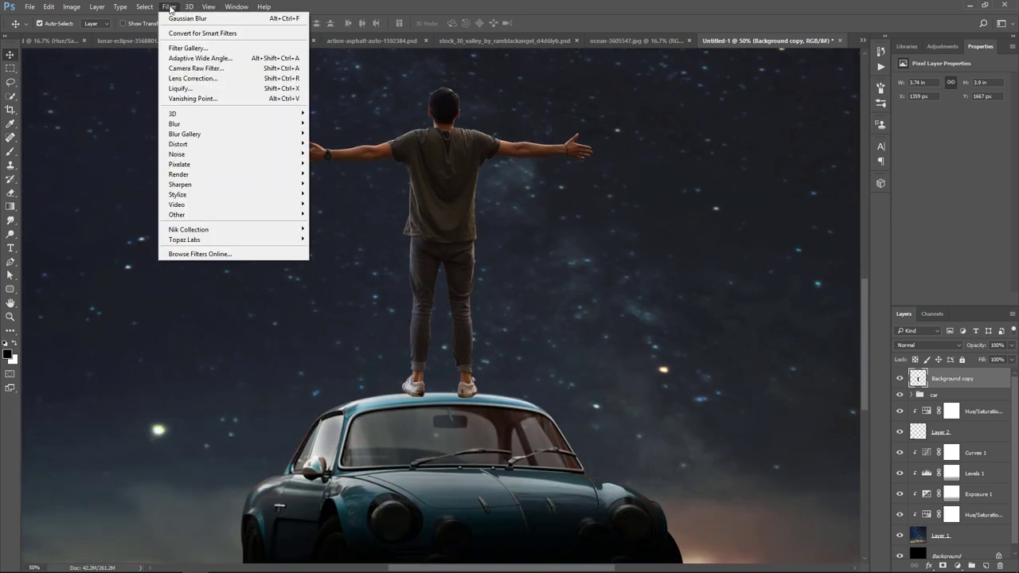
{"action": "left_click", "coordinate": [187, 87]}
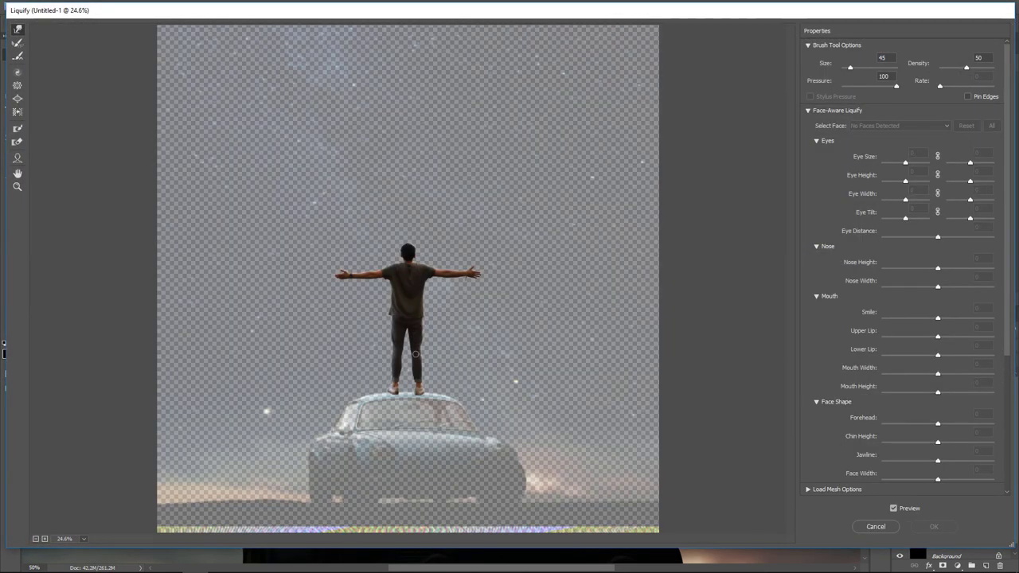
{"action": "key", "text": "ctrl+plus"}
{"action": "key", "text": "ctrl+plus"}
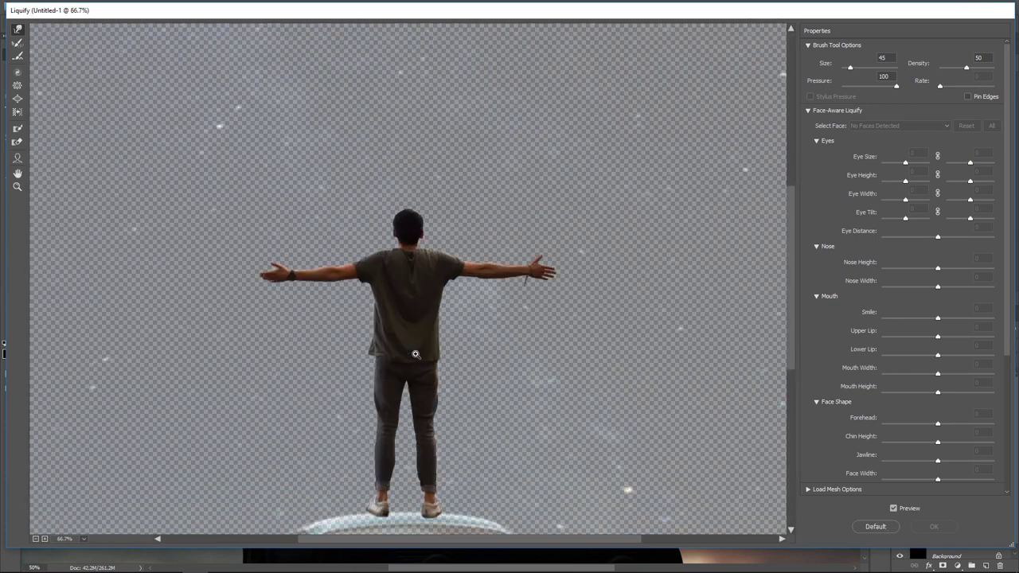
{"action": "scroll", "coordinate": [415, 353], "scroll_direction": "down", "scroll_amount": 3}
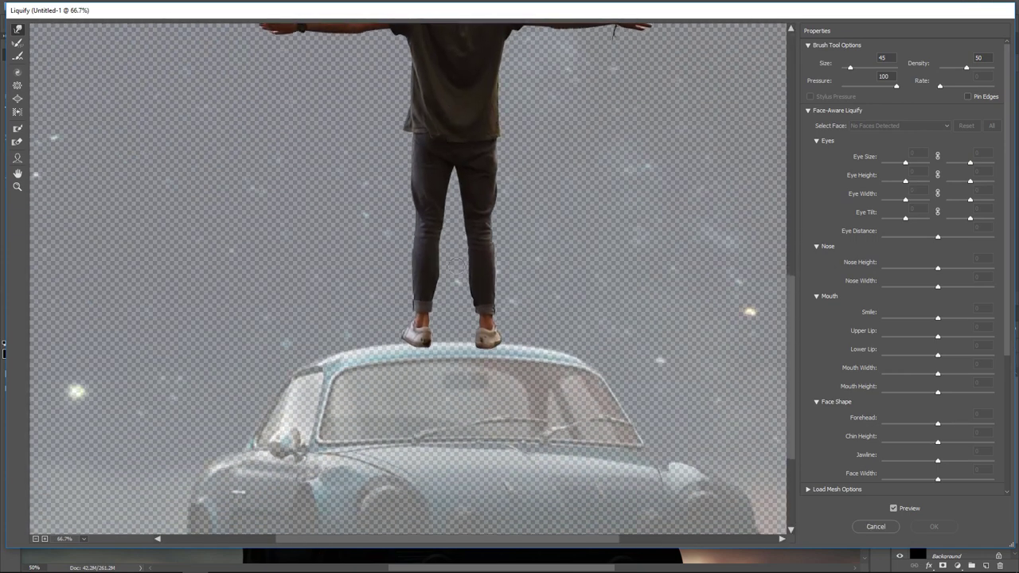
{"action": "key", "text": "ctrl+plus"}
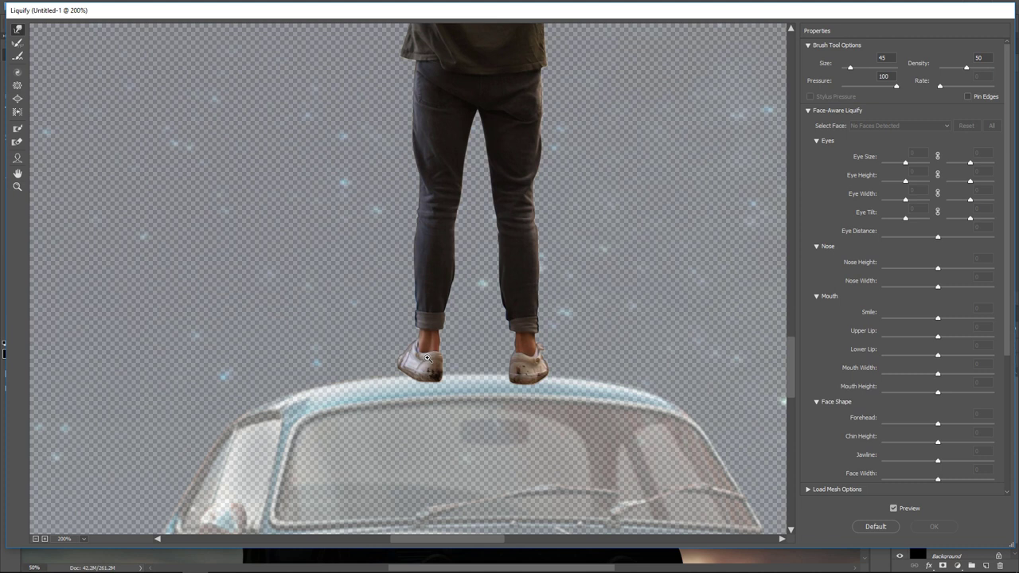
{"action": "key", "text": "ctrl+plus"}
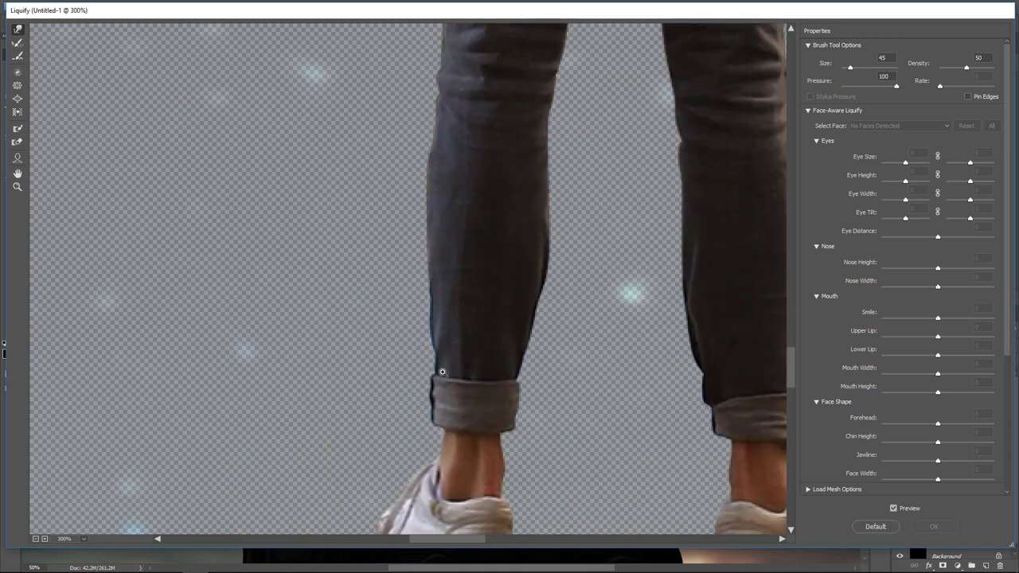
{"action": "left_click_drag", "start_coordinate": [489, 390], "coordinate": [514, 225]}
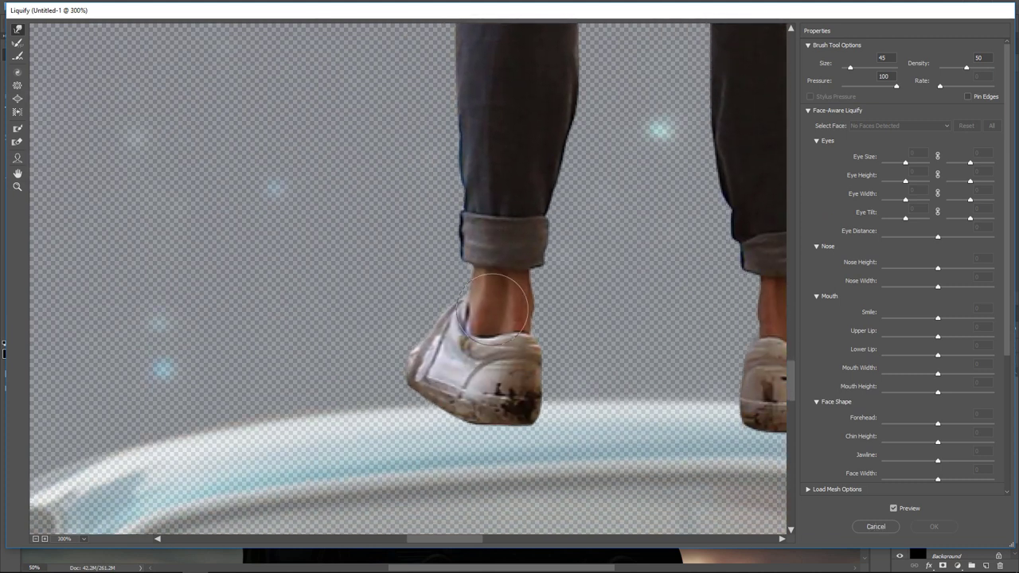
{"action": "key", "text": "ctrl+minus"}
{"action": "key", "text": "ctrl+minus"}
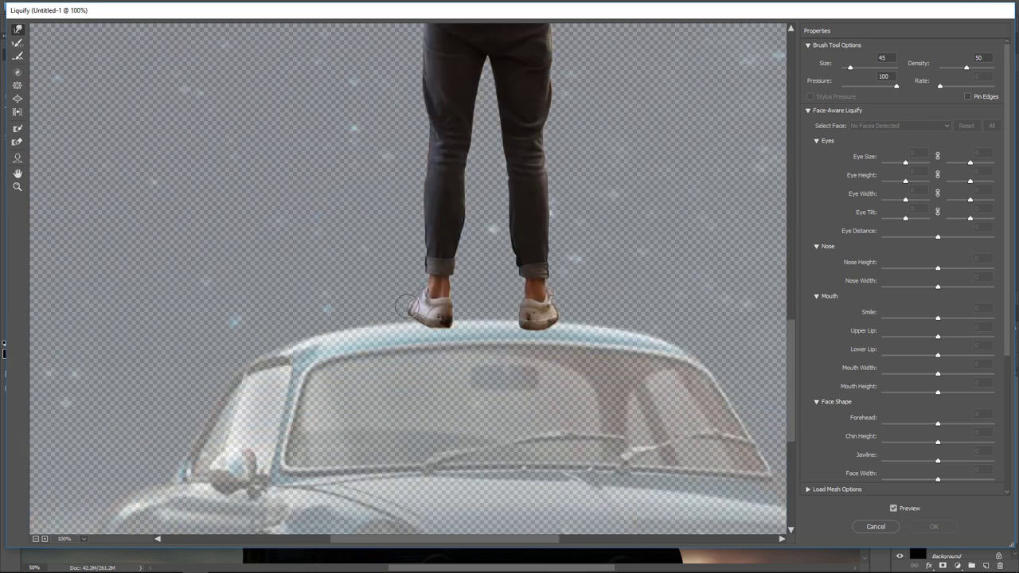
Forward-warp both shoe soles onto the curved roof with 45–70 brush sizes and apply.
{"action": "key", "text": "bracketright"}
{"action": "key", "text": "bracketright"}
{"action": "mouse_move", "coordinate": [402, 309]}
{"action": "left_mouse_down"}
{"action": "mouse_move", "coordinate": [420, 299]}
{"action": "mouse_move", "coordinate": [438, 326]}
{"action": "mouse_move", "coordinate": [451, 325]}
{"action": "left_mouse_up"}
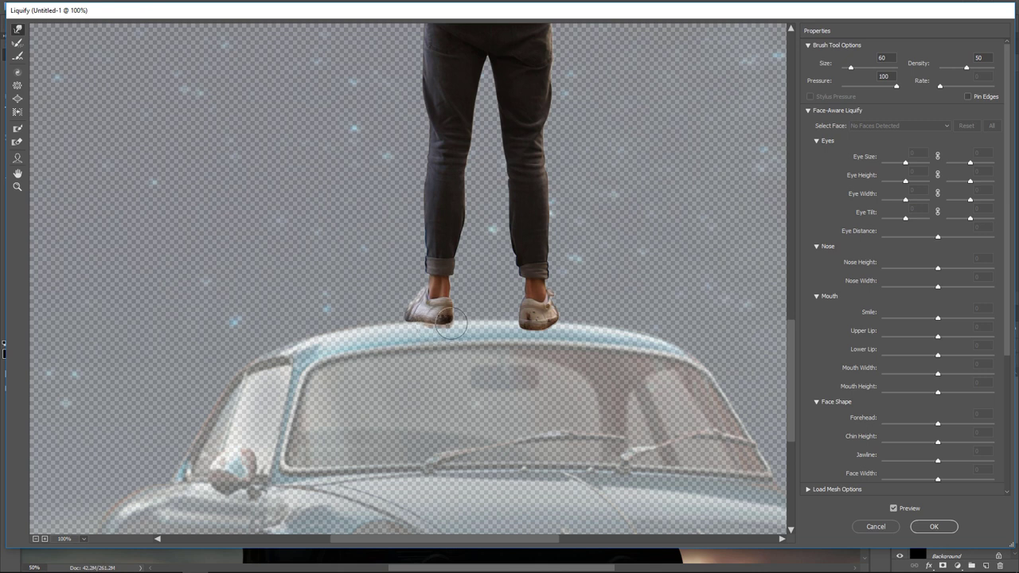
{"action": "key", "text": "bracketleft"}
{"action": "key", "text": "bracketleft"}
{"action": "left_click_drag", "start_coordinate": [415, 307], "coordinate": [437, 318]}
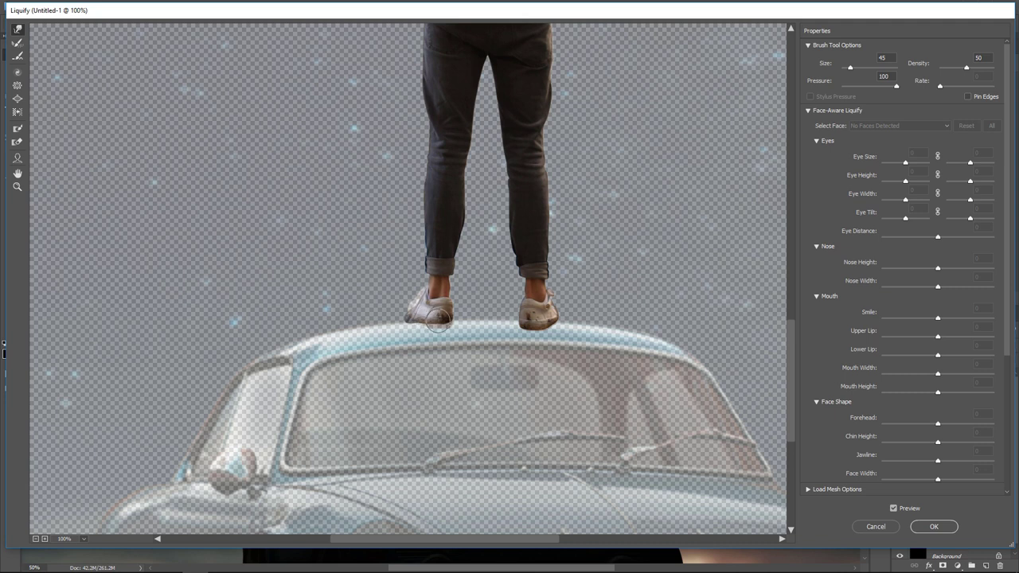
{"action": "key", "text": "bracketright"}
{"action": "key", "text": "bracketright"}
{"action": "left_click_drag", "start_coordinate": [514, 320], "coordinate": [560, 319]}
{"action": "key", "text": "bracketleft"}
{"action": "key", "text": "bracketleft"}
{"action": "left_click_drag", "start_coordinate": [566, 312], "coordinate": [565, 311]}
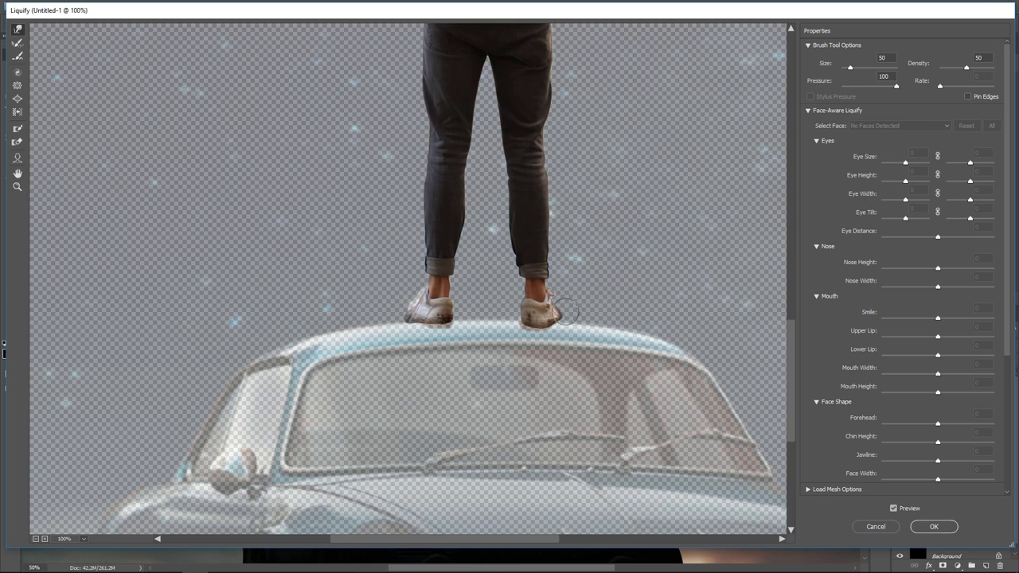
{"action": "left_click", "coordinate": [934, 526]}
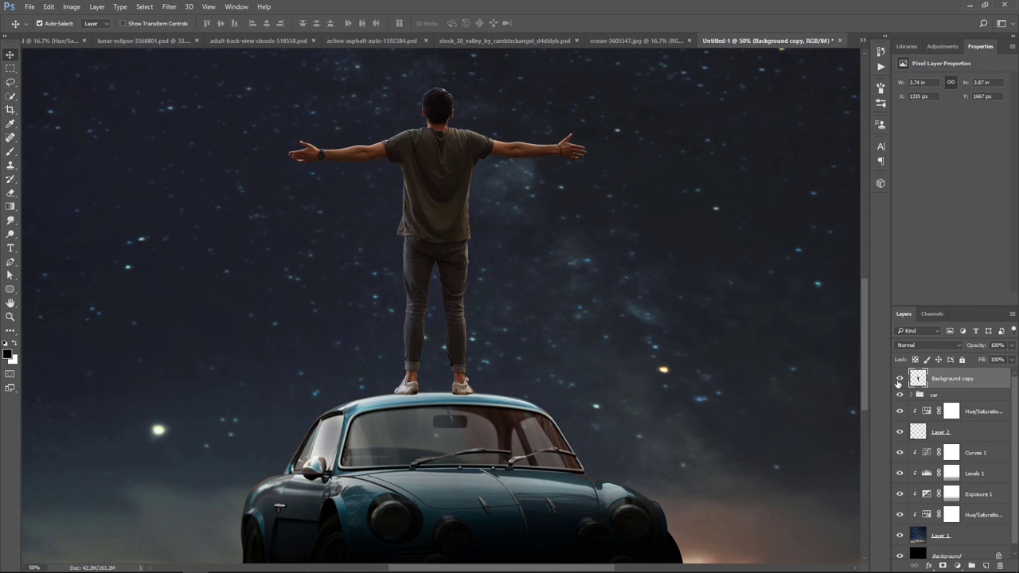
Paint contact shadows under both shoes on a new layer beneath the man.
{"action": "left_click", "coordinate": [899, 379]}
{"action": "left_click", "coordinate": [984, 568]}
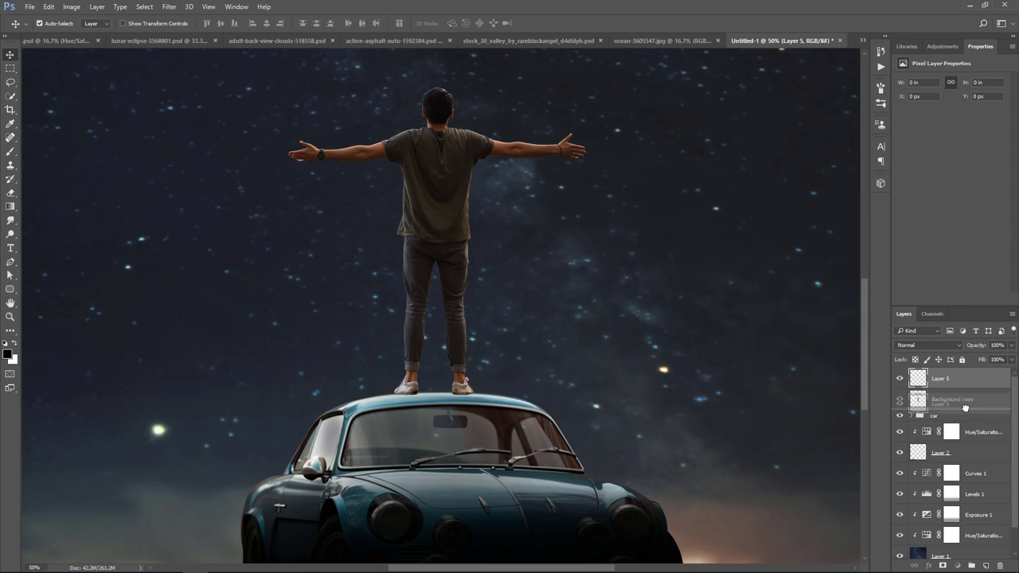
{"action": "left_click_drag", "start_coordinate": [923, 379], "coordinate": [928, 408]}
{"action": "left_click", "coordinate": [10, 151]}
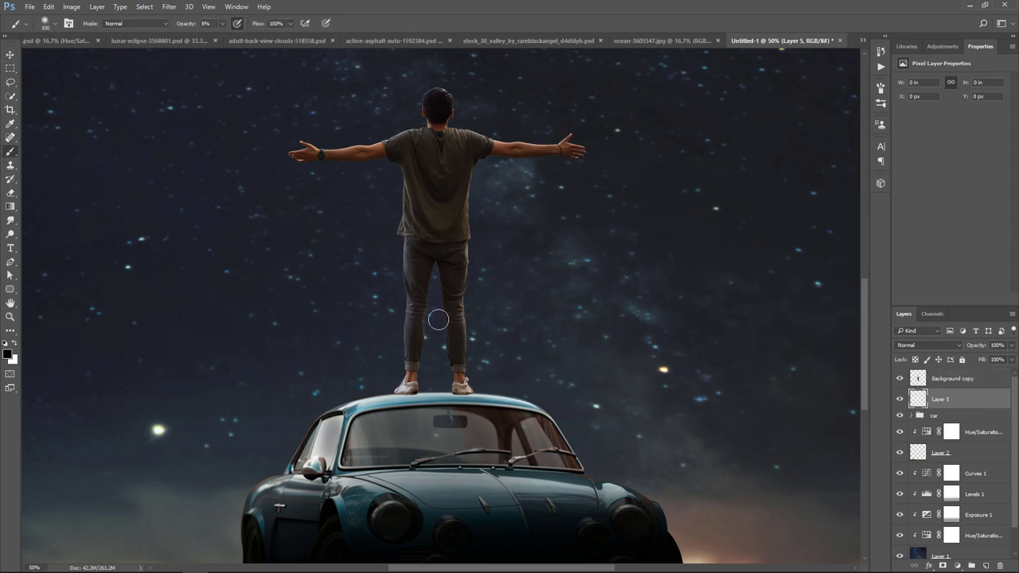
{"action": "scroll", "coordinate": [433, 390], "scroll_direction": "up", "scroll_amount": 5}
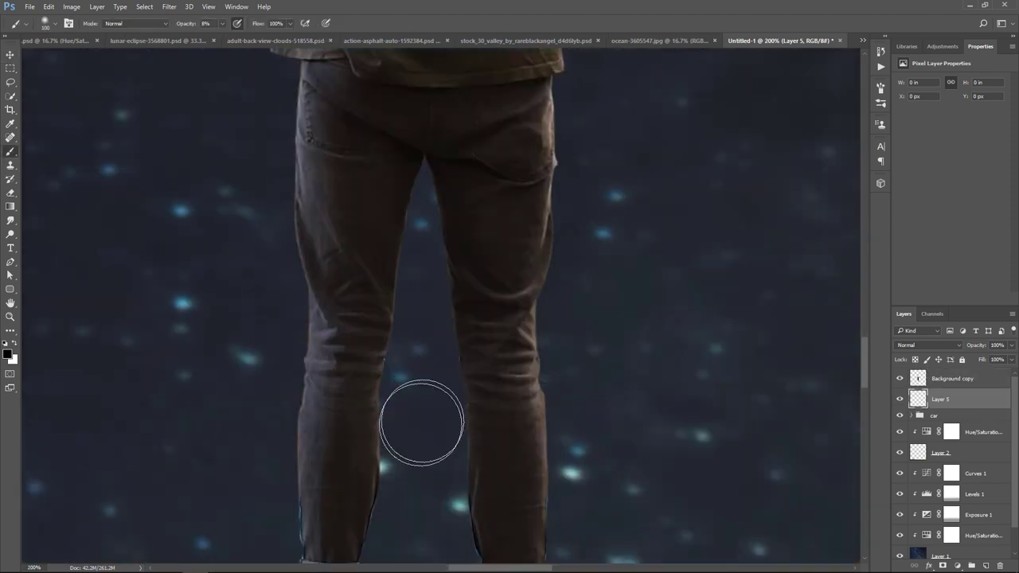
{"action": "scroll", "coordinate": [422, 422], "scroll_direction": "down", "scroll_amount": 2}
{"action": "key", "text": "0"}
{"action": "key", "text": "bracketleft"}
{"action": "key", "text": "bracketleft"}
{"action": "key", "text": "bracketleft"}
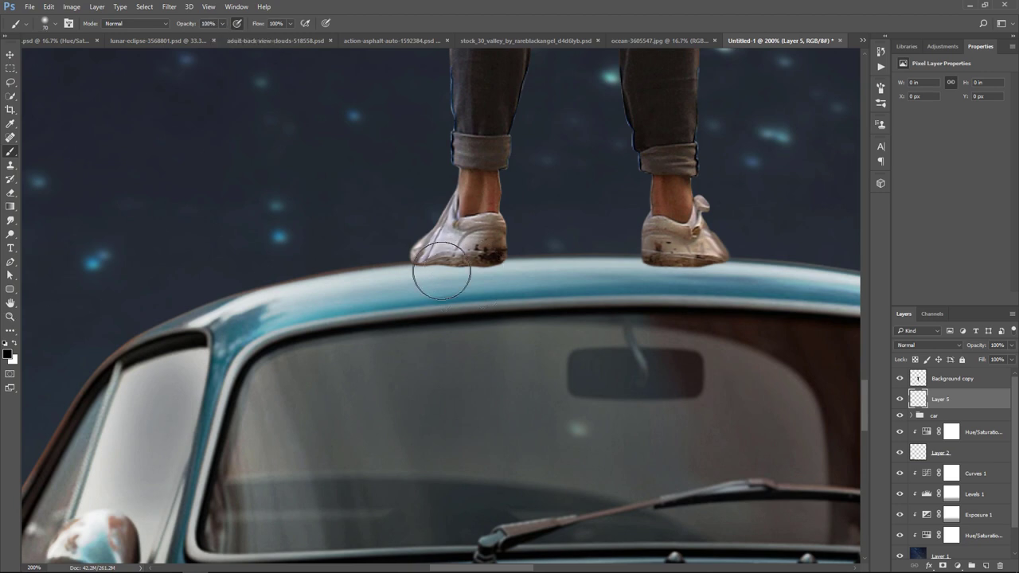
{"action": "mouse_move", "coordinate": [416, 265]}
{"action": "left_mouse_down"}
{"action": "mouse_move", "coordinate": [460, 300]}
{"action": "mouse_move", "coordinate": [440, 277]}
{"action": "mouse_move", "coordinate": [478, 282]}
{"action": "mouse_move", "coordinate": [455, 269]}
{"action": "mouse_move", "coordinate": [514, 297]}
{"action": "mouse_move", "coordinate": [482, 295]}
{"action": "mouse_move", "coordinate": [521, 298]}
{"action": "left_mouse_up"}
{"action": "mouse_move", "coordinate": [646, 259]}
{"action": "left_mouse_down"}
{"action": "mouse_move", "coordinate": [669, 294]}
{"action": "mouse_move", "coordinate": [700, 275]}
{"action": "mouse_move", "coordinate": [719, 292]}
{"action": "mouse_move", "coordinate": [698, 272]}
{"action": "left_mouse_up"}
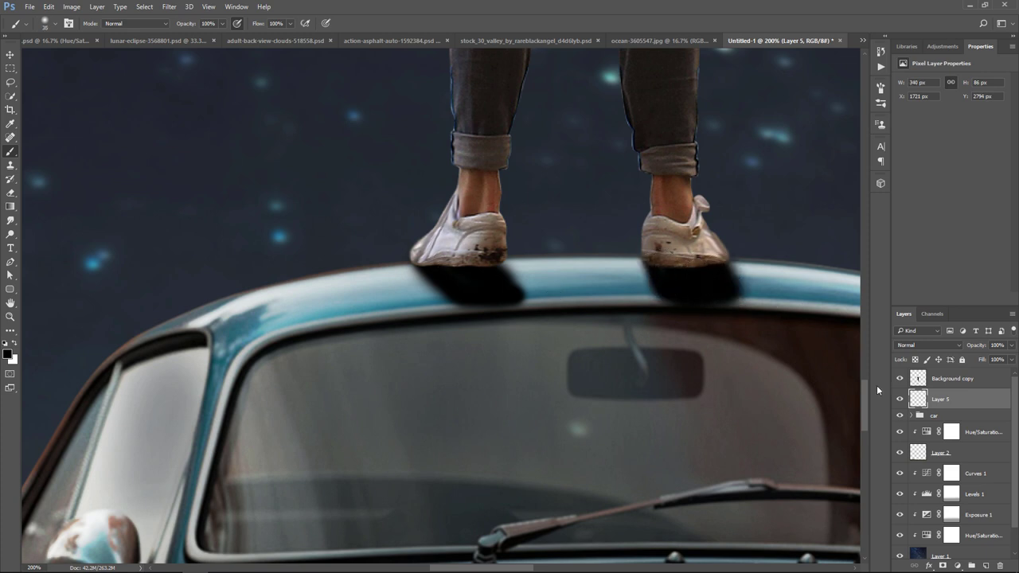
Lower the shadow layer to 77% opacity and add a mask with a soft, low-opacity 70 px brush.
{"action": "left_click", "coordinate": [1010, 344]}
{"action": "left_click_drag", "start_coordinate": [1011, 362], "coordinate": [1000, 364]}
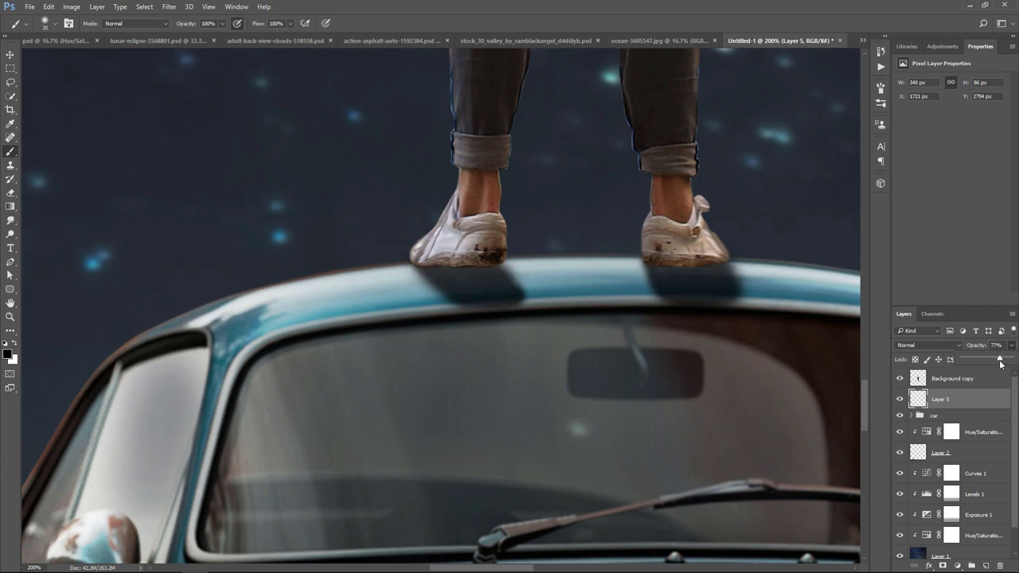
{"action": "left_click", "coordinate": [943, 566]}
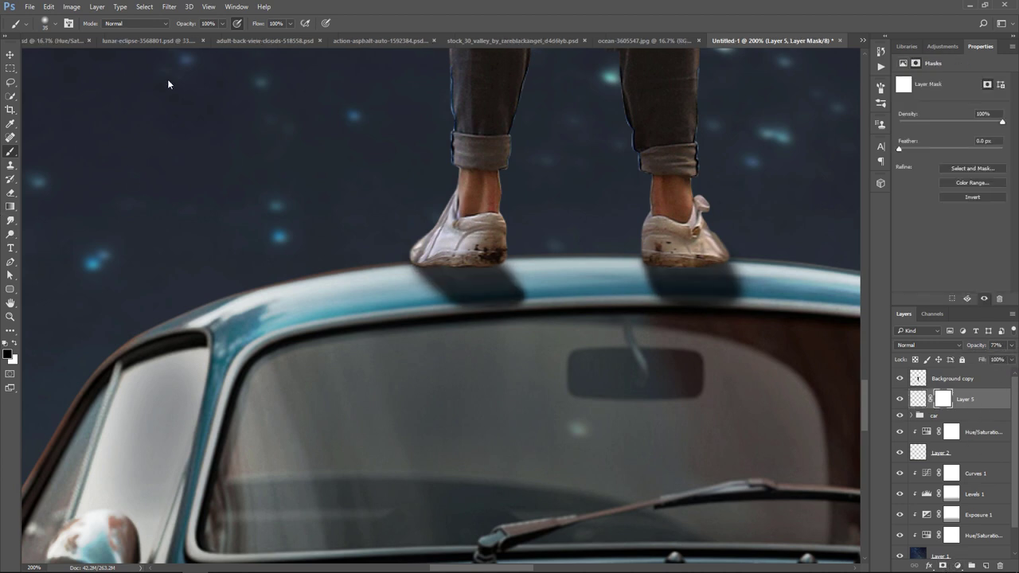
{"action": "left_click", "coordinate": [222, 27]}
{"action": "left_click_drag", "start_coordinate": [221, 37], "coordinate": [194, 39]}
{"action": "key", "text": "bracketright"}
{"action": "key", "text": "bracketright"}
{"action": "key", "text": "bracketright"}
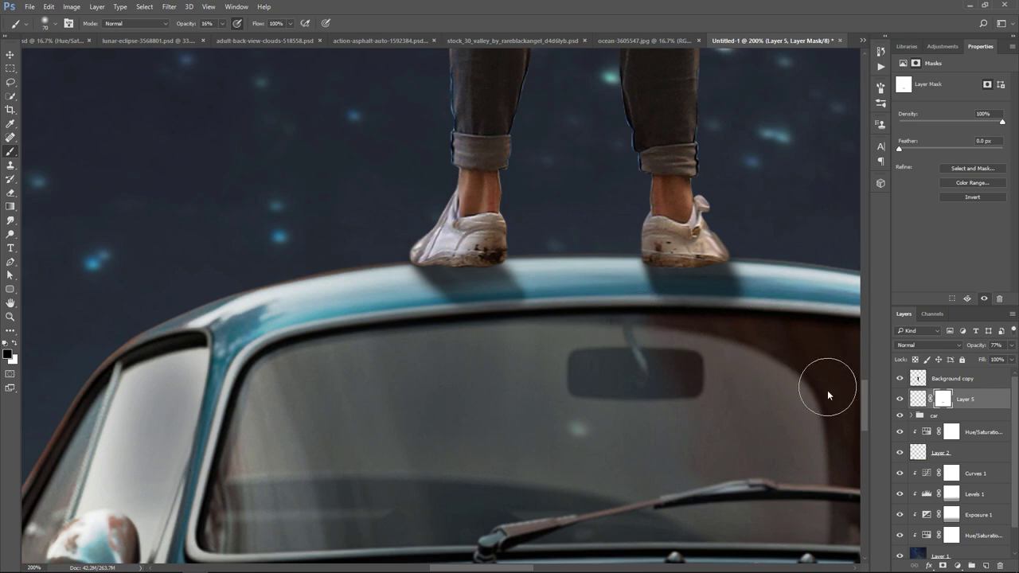
{"action": "key", "text": "ctrl+minus"}
{"action": "key", "text": "ctrl+minus"}
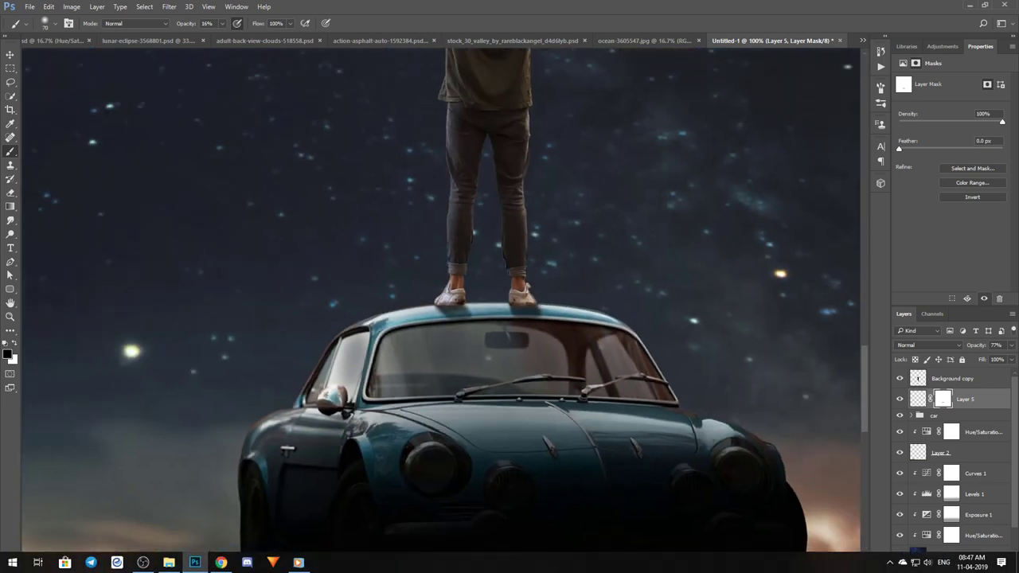
{"action": "key", "text": "ctrl+minus"}
{"action": "key", "text": "ctrl+minus"}
{"action": "key", "text": "ctrl+minus"}
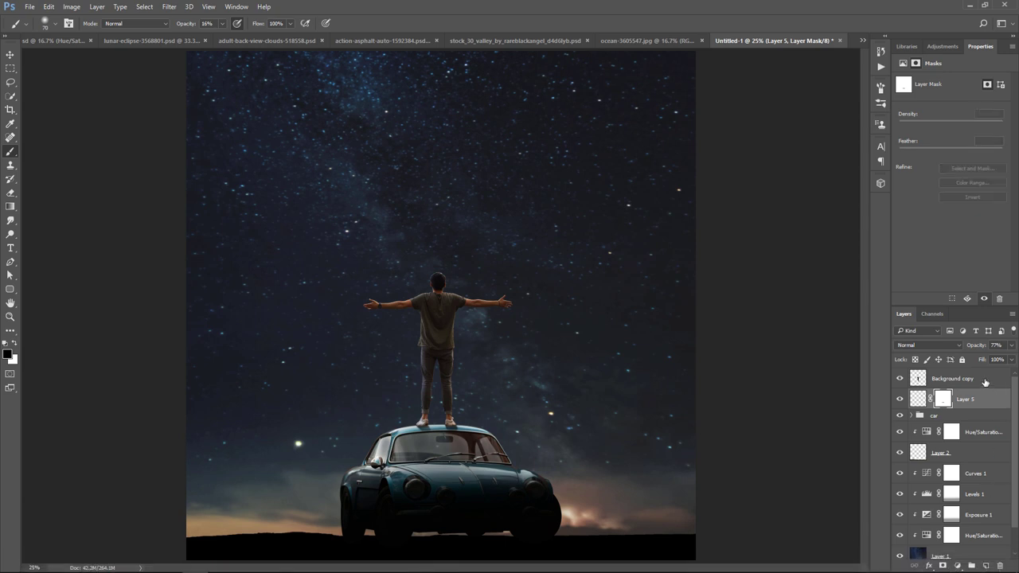
Apply Camera Raw to Background copy: Highlights -36, Shadows +39, Whites -31, Blacks +29, Clarity +42.
{"action": "left_click", "coordinate": [985, 382]}
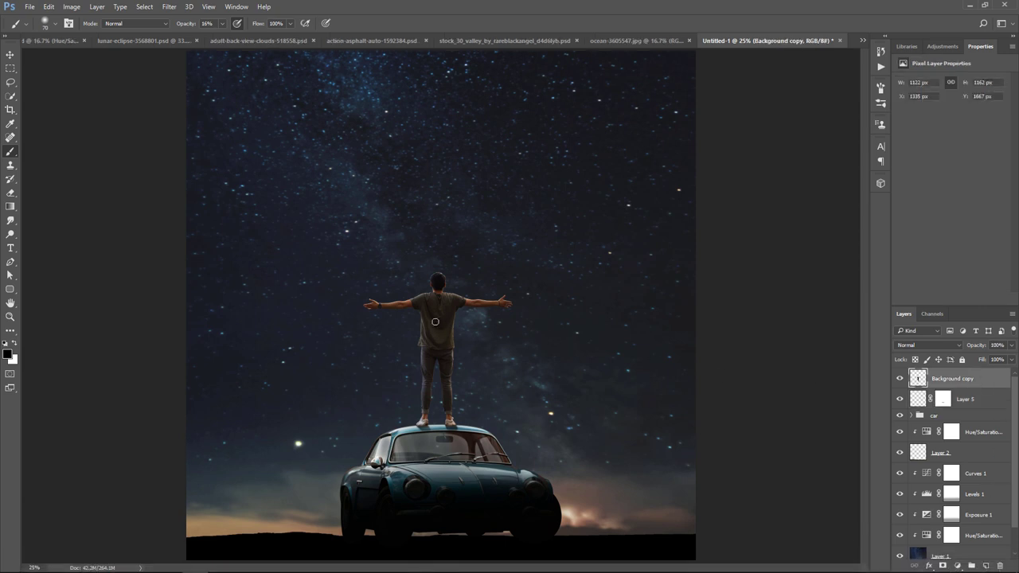
{"action": "left_click", "coordinate": [176, 6]}
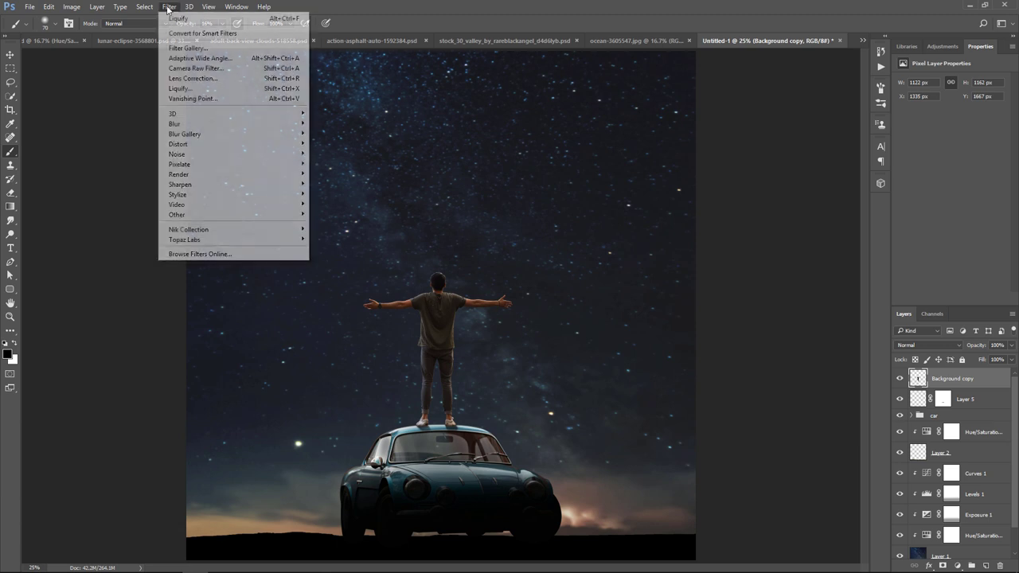
{"action": "left_click", "coordinate": [196, 69]}
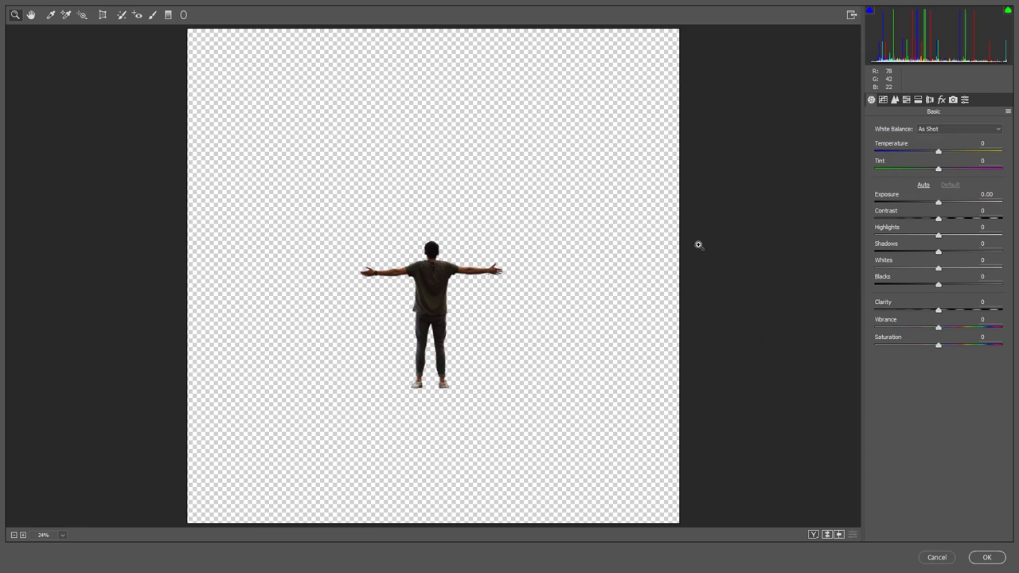
{"action": "mouse_move", "coordinate": [942, 310]}
{"action": "left_mouse_down"}
{"action": "mouse_move", "coordinate": [965, 310]}
{"action": "mouse_move", "coordinate": [957, 285]}
{"action": "mouse_move", "coordinate": [914, 269]}
{"action": "mouse_move", "coordinate": [963, 252]}
{"action": "mouse_move", "coordinate": [916, 236]}
{"action": "left_mouse_up"}
{"action": "left_click", "coordinate": [942, 285]}
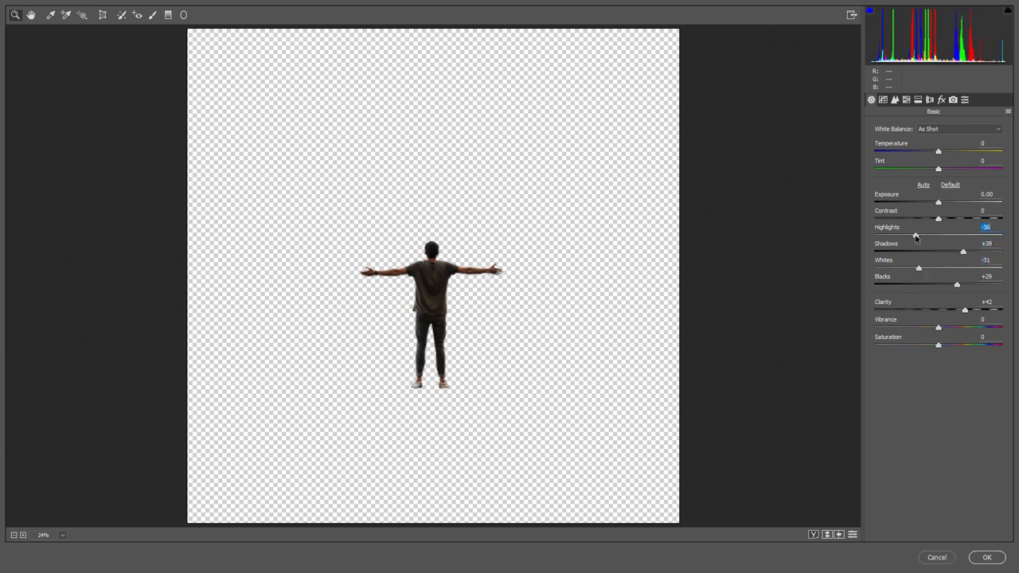
{"action": "left_click", "coordinate": [988, 558]}
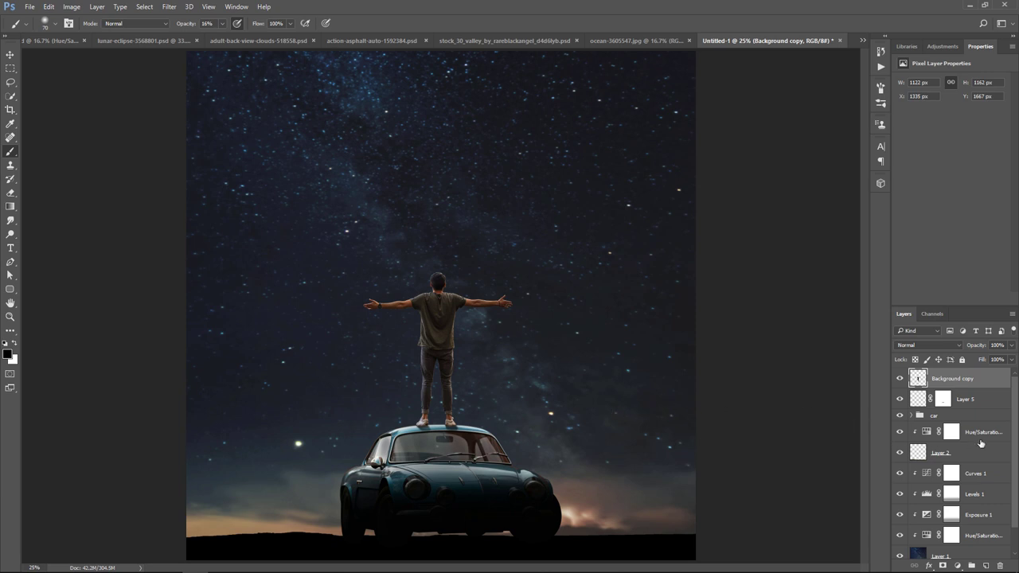
Add a Hue/Saturation adjustment with Saturation -23 and Lightness -16.
{"action": "left_click", "coordinate": [957, 566]}
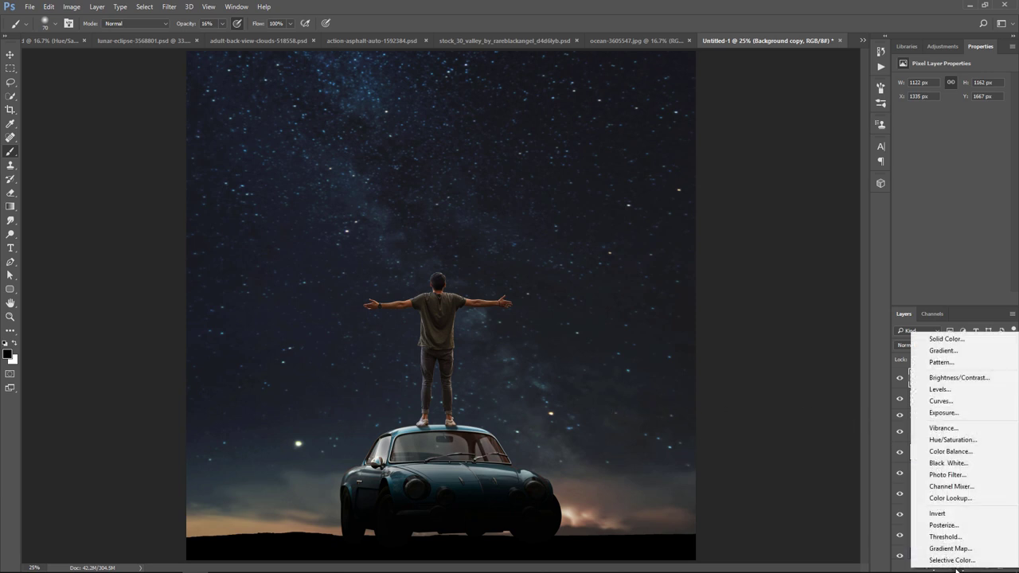
{"action": "left_click", "coordinate": [962, 443]}
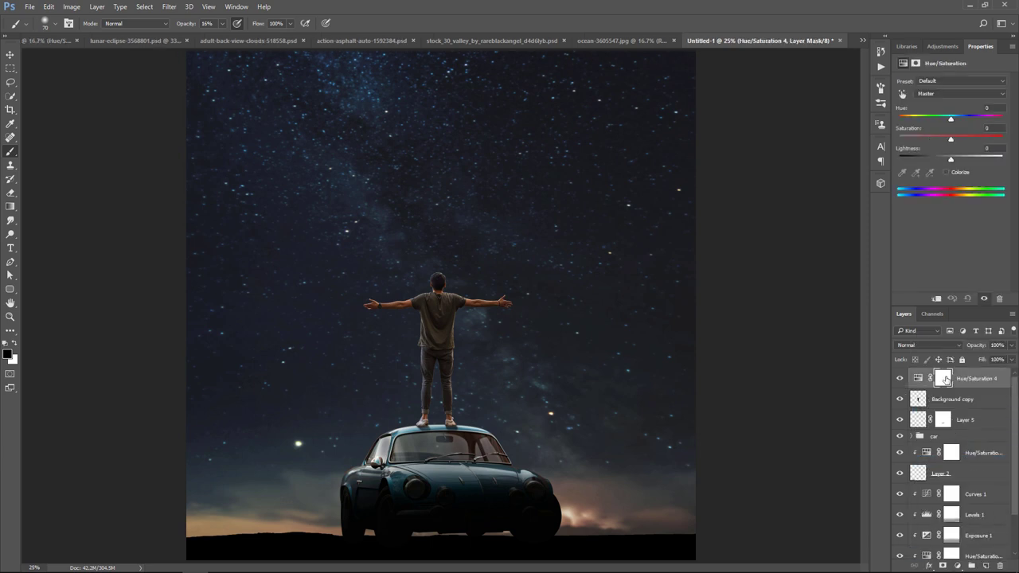
{"action": "mouse_move", "coordinate": [951, 142]}
{"action": "left_mouse_down"}
{"action": "mouse_move", "coordinate": [938, 142]}
{"action": "mouse_move", "coordinate": [941, 163]}
{"action": "left_mouse_up"}
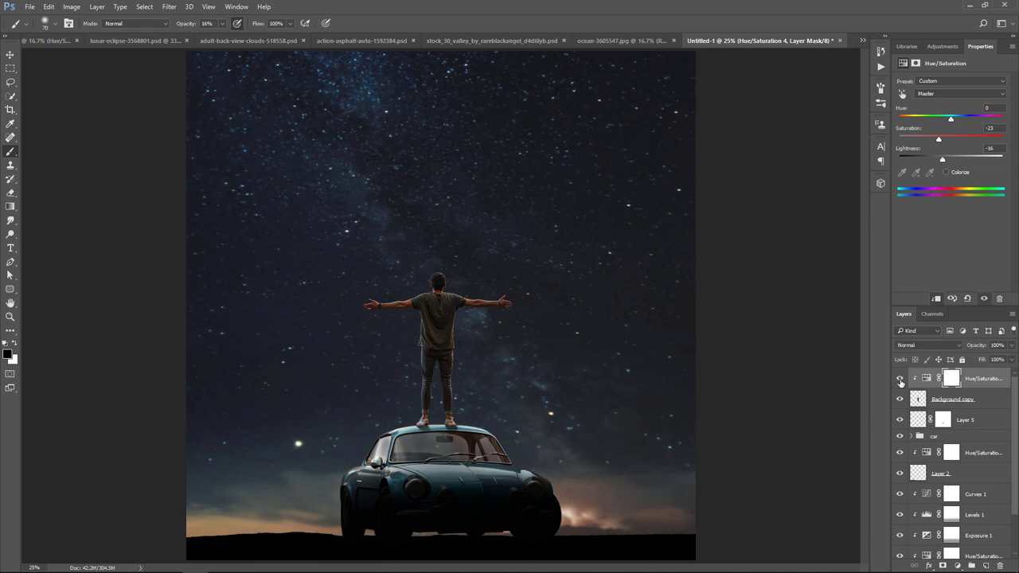
Mask the adjustment off across the man's shoulders and arms with a 500 px brush at 37%.
{"action": "left_click", "coordinate": [950, 380]}
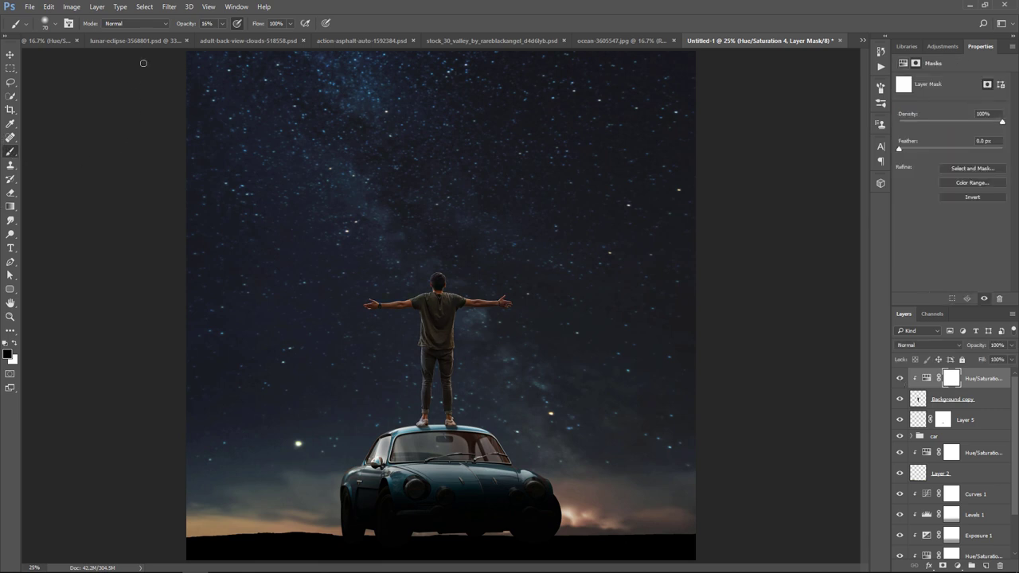
{"action": "left_click", "coordinate": [221, 24]}
{"action": "left_click_drag", "start_coordinate": [221, 37], "coordinate": [233, 38]}
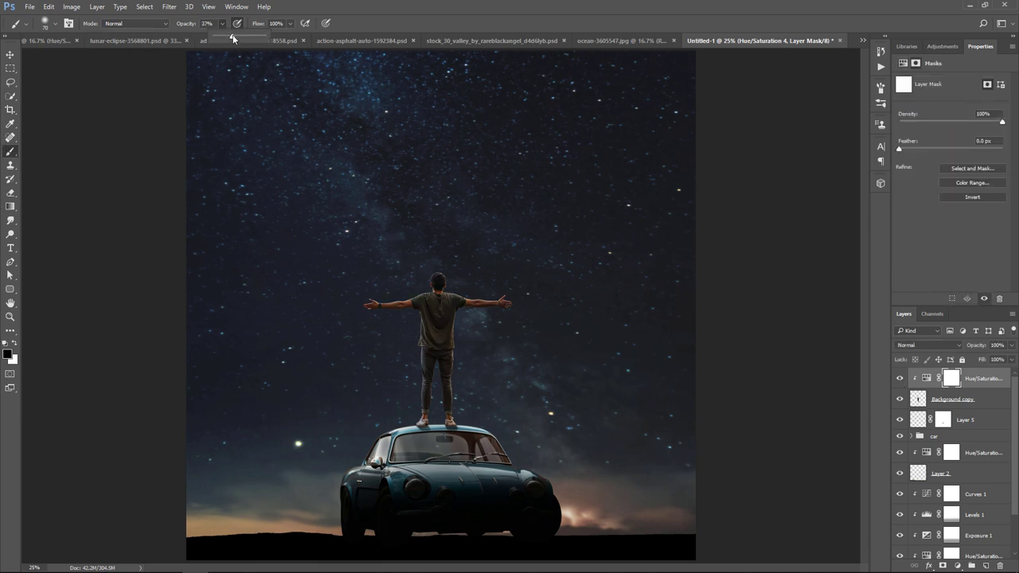
{"action": "left_click", "coordinate": [385, 353]}
{"action": "key", "text": "bracketright"}
{"action": "key", "text": "bracketright"}
{"action": "key", "text": "bracketright"}
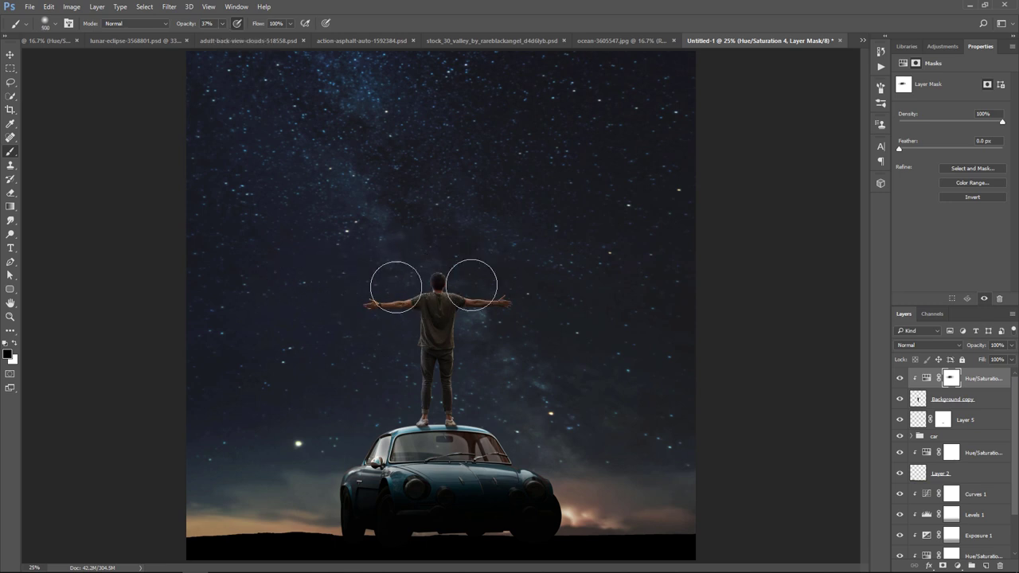
{"action": "mouse_move", "coordinate": [371, 286]}
{"action": "left_mouse_down"}
{"action": "mouse_move", "coordinate": [483, 276]}
{"action": "mouse_move", "coordinate": [518, 278]}
{"action": "mouse_move", "coordinate": [526, 292]}
{"action": "mouse_move", "coordinate": [432, 268]}
{"action": "left_mouse_up"}
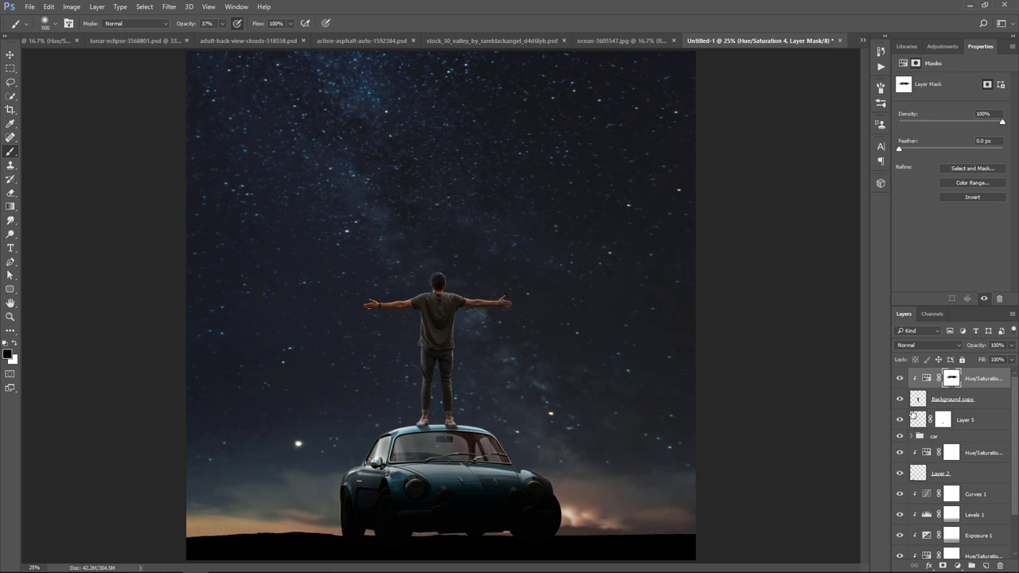
{"action": "left_click", "coordinate": [958, 565]}
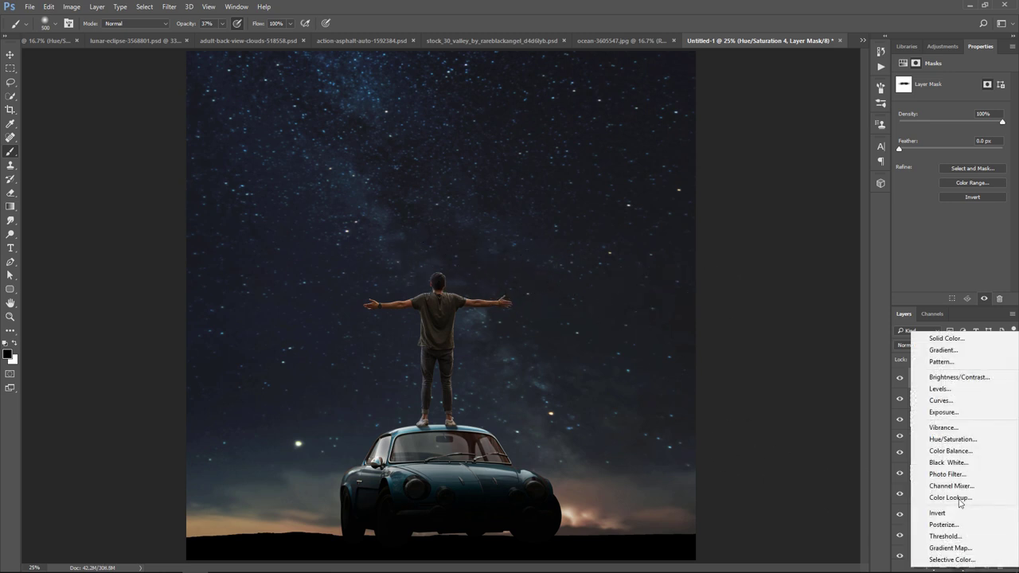
Add a clipped Exposure layer (+0.24, gamma 0.85) and paint its mask along the man's arms.
{"action": "left_click", "coordinate": [968, 416]}
{"action": "left_click", "coordinate": [938, 299]}
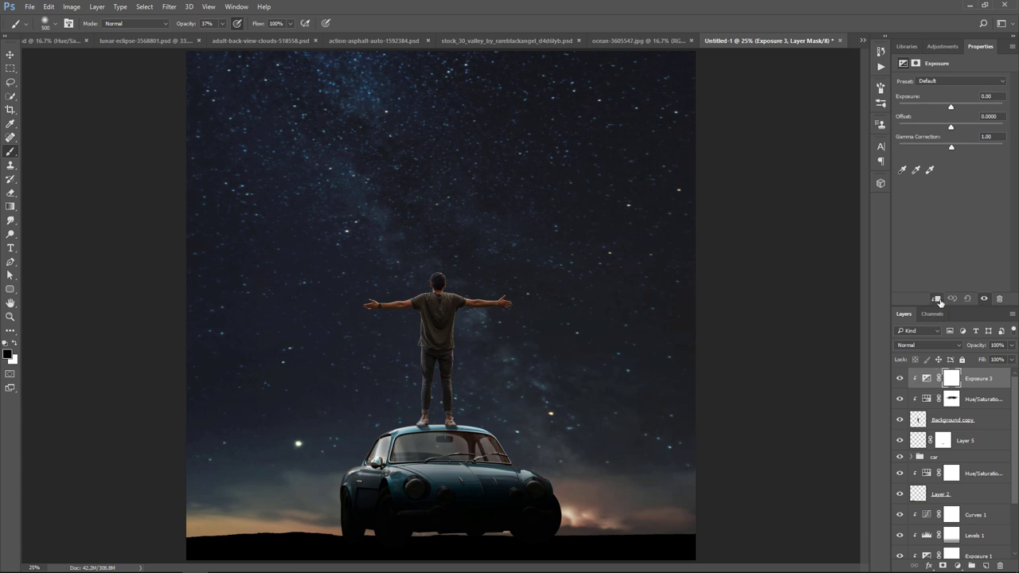
{"action": "left_click_drag", "start_coordinate": [951, 106], "coordinate": [954, 107]}
{"action": "left_click_drag", "start_coordinate": [952, 146], "coordinate": [956, 146]}
{"action": "left_click", "coordinate": [952, 379]}
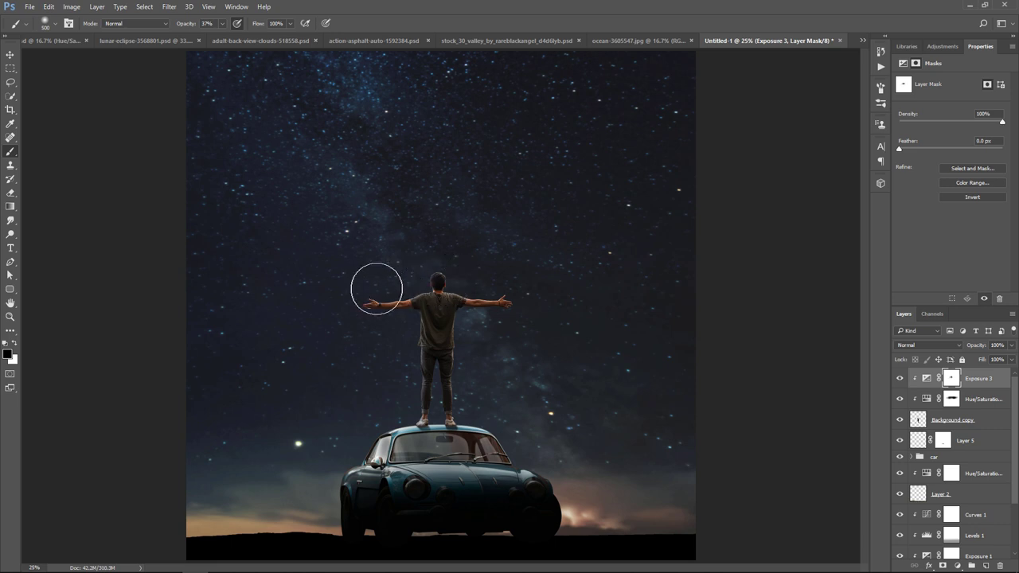
{"action": "left_click_drag", "start_coordinate": [375, 289], "coordinate": [527, 288]}
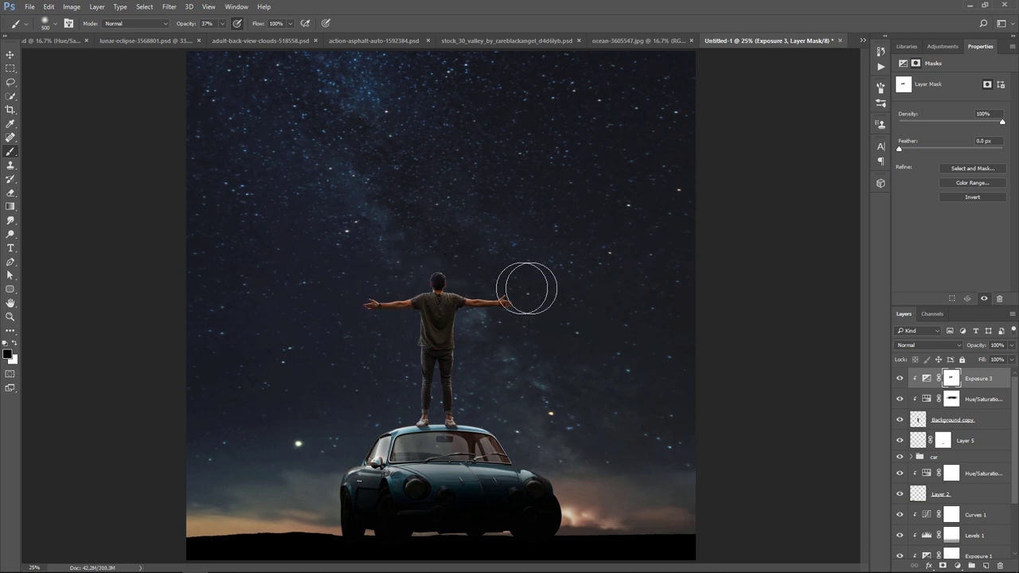
{"action": "left_click", "coordinate": [901, 379]}
{"action": "left_click", "coordinate": [900, 379]}
Add a Levels layer with inputs 12 / 1.13 / 255 at 64% opacity.
{"action": "left_click", "coordinate": [966, 566]}
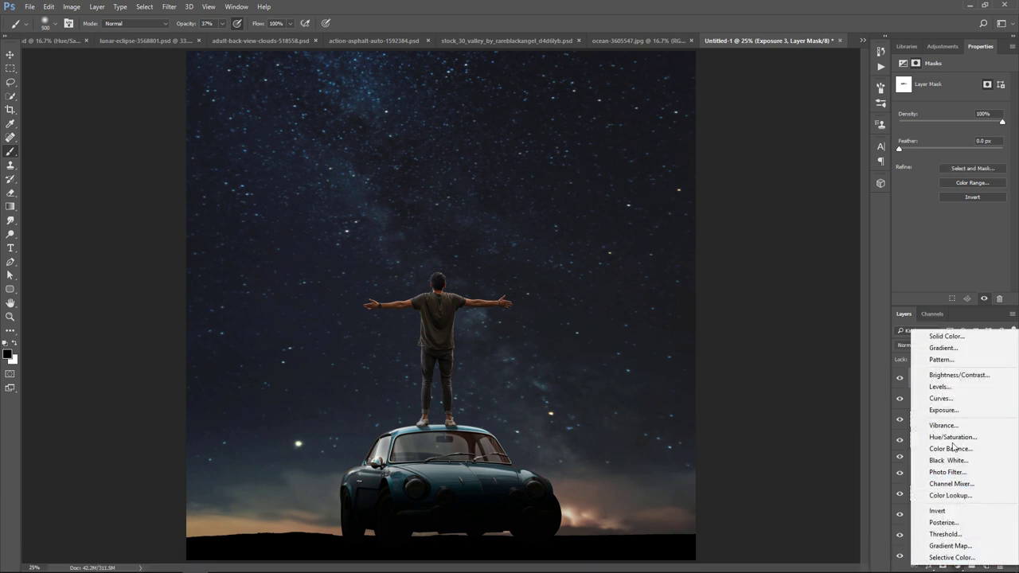
{"action": "left_click", "coordinate": [939, 387]}
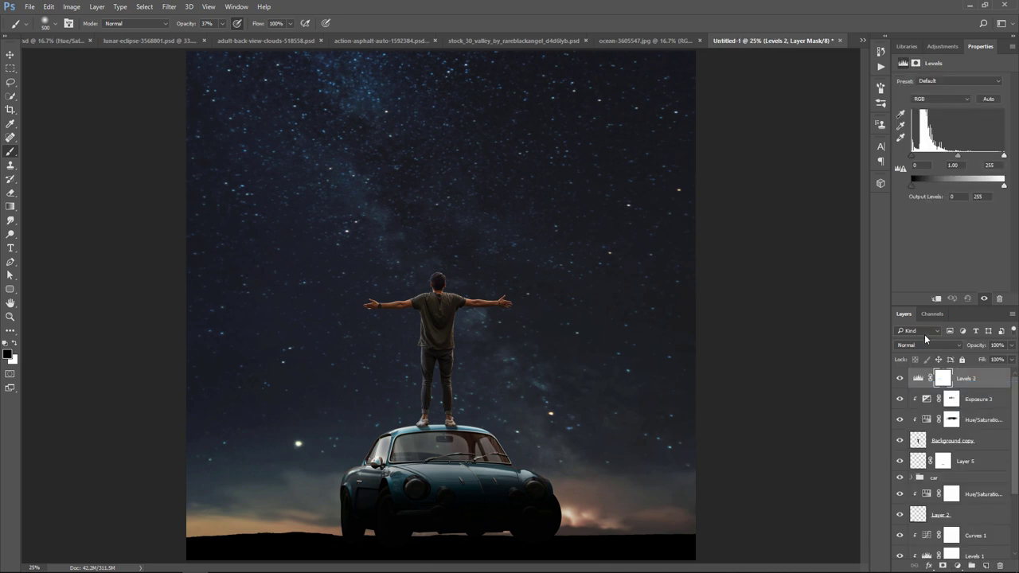
{"action": "left_click_drag", "start_coordinate": [1005, 160], "coordinate": [996, 160]}
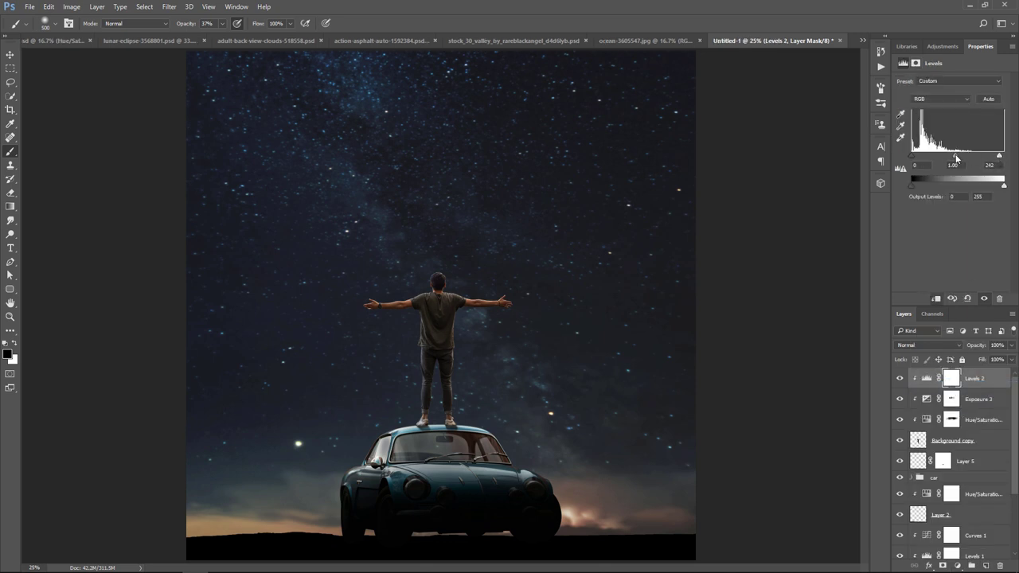
{"action": "mouse_move", "coordinate": [959, 158]}
{"action": "left_mouse_down"}
{"action": "mouse_move", "coordinate": [1005, 157]}
{"action": "mouse_move", "coordinate": [955, 156]}
{"action": "left_mouse_up"}
{"action": "left_click", "coordinate": [1011, 344]}
{"action": "left_click_drag", "start_coordinate": [1011, 359], "coordinate": [993, 358]}
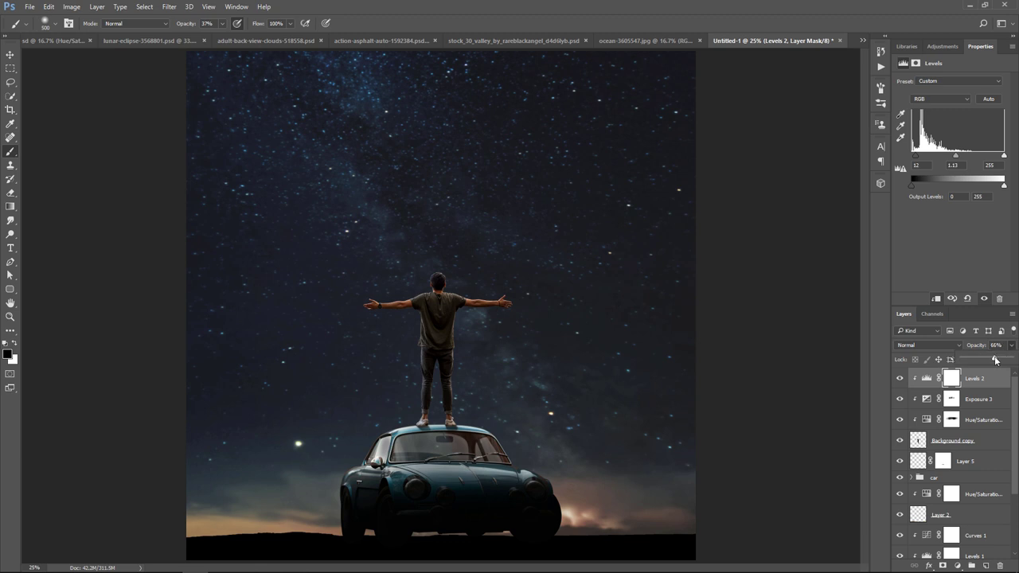
{"action": "left_click", "coordinate": [899, 380]}
{"action": "left_click", "coordinate": [957, 566]}
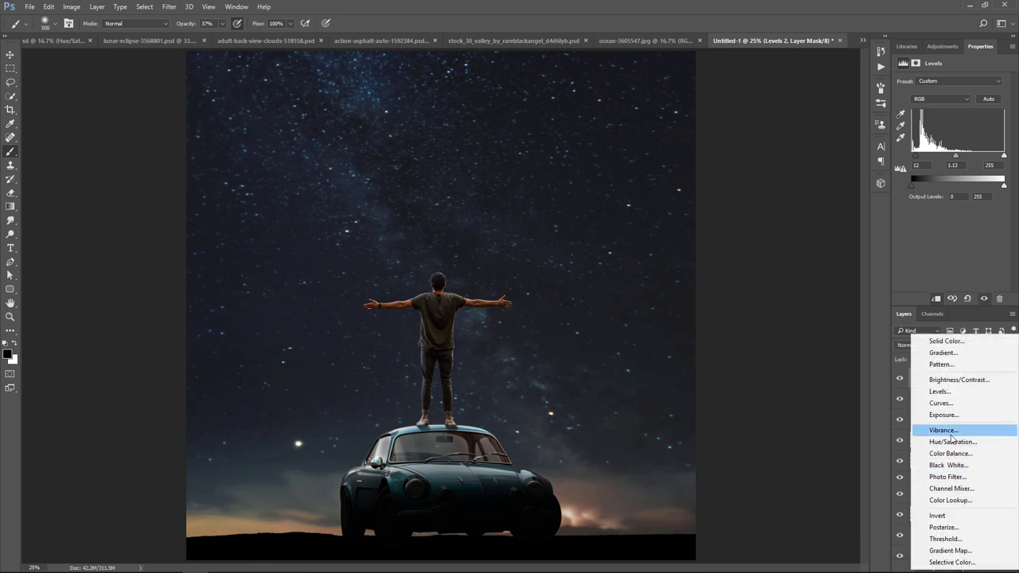
Add a clipped Curves layer lifting blacks to 10 and pulling 178 down to 153.
{"action": "left_click", "coordinate": [945, 403]}
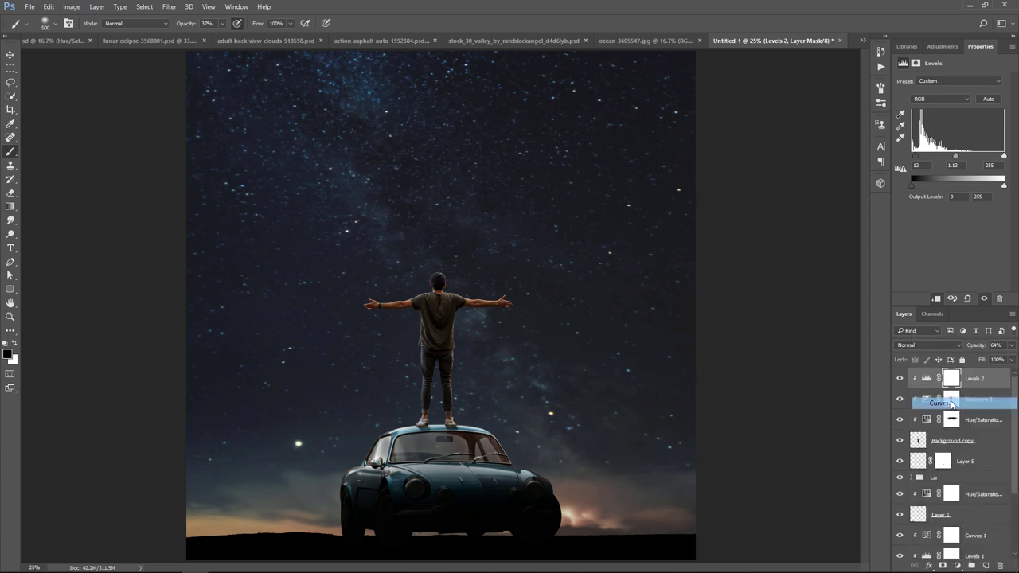
{"action": "left_click", "coordinate": [937, 299]}
{"action": "left_click_drag", "start_coordinate": [921, 183], "coordinate": [919, 180]}
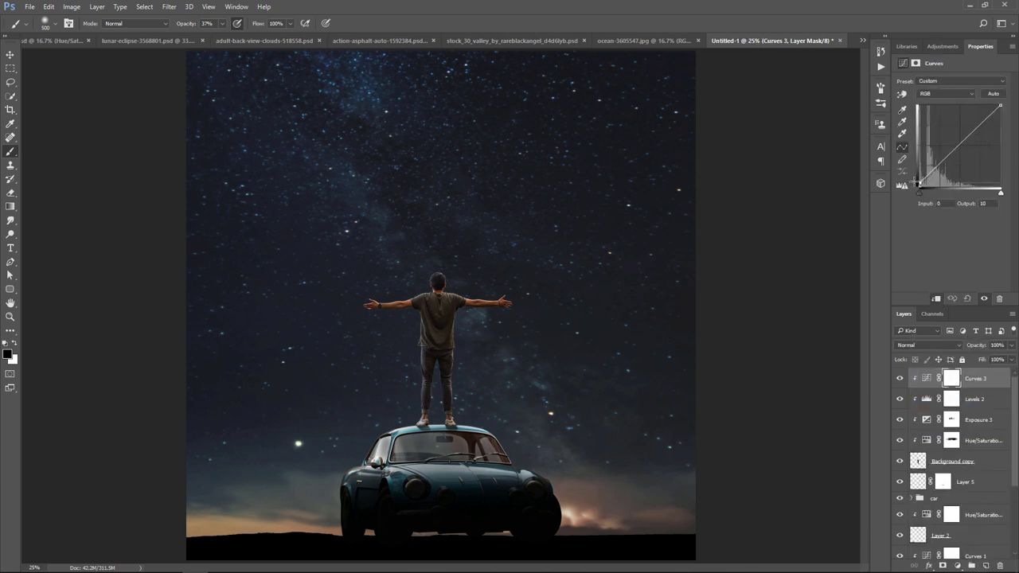
{"action": "left_click_drag", "start_coordinate": [975, 129], "coordinate": [977, 137]}
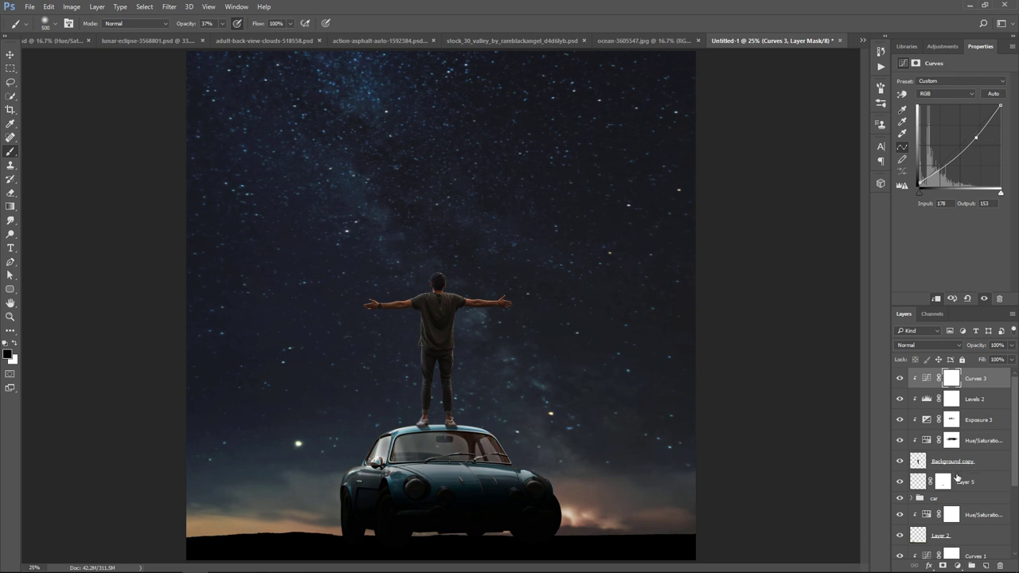
{"action": "left_click", "coordinate": [958, 463]}
{"action": "left_click", "coordinate": [929, 566]}
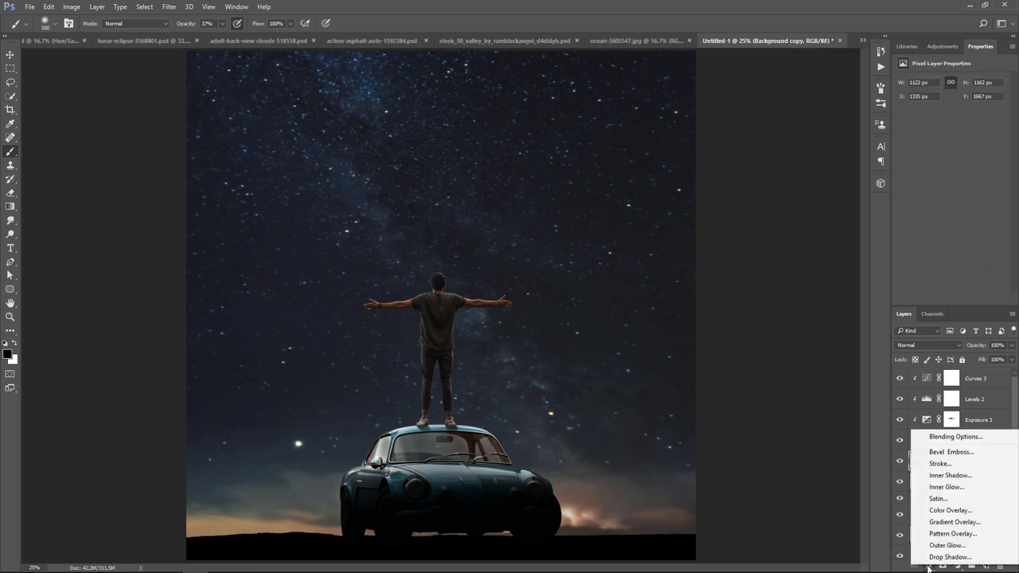
Give the man a white Inner Shadow at a 90° angle with 5 px distance.
{"action": "left_click", "coordinate": [947, 475]}
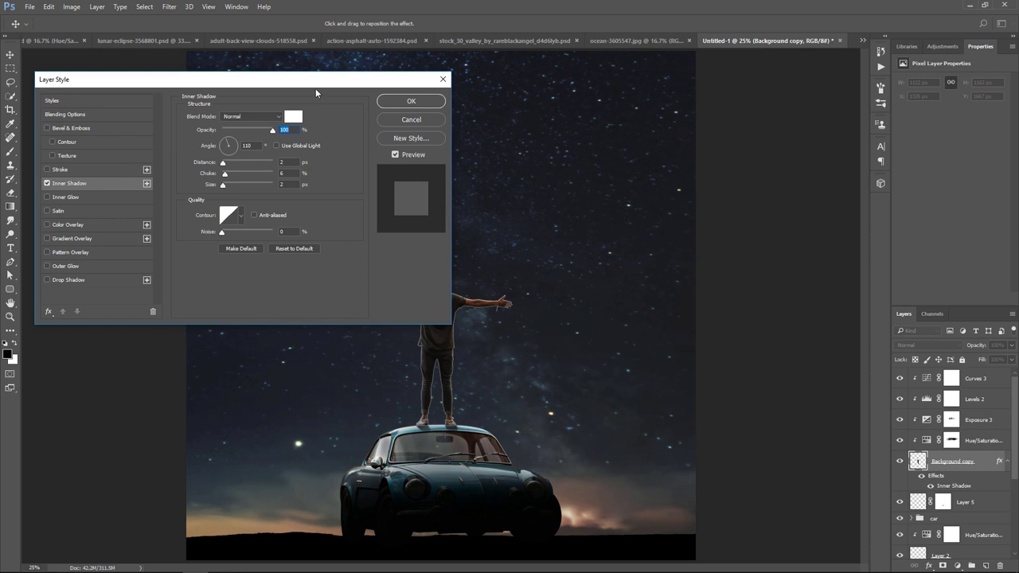
{"action": "left_click_drag", "start_coordinate": [315, 89], "coordinate": [813, 184]}
{"action": "left_click", "coordinate": [729, 238]}
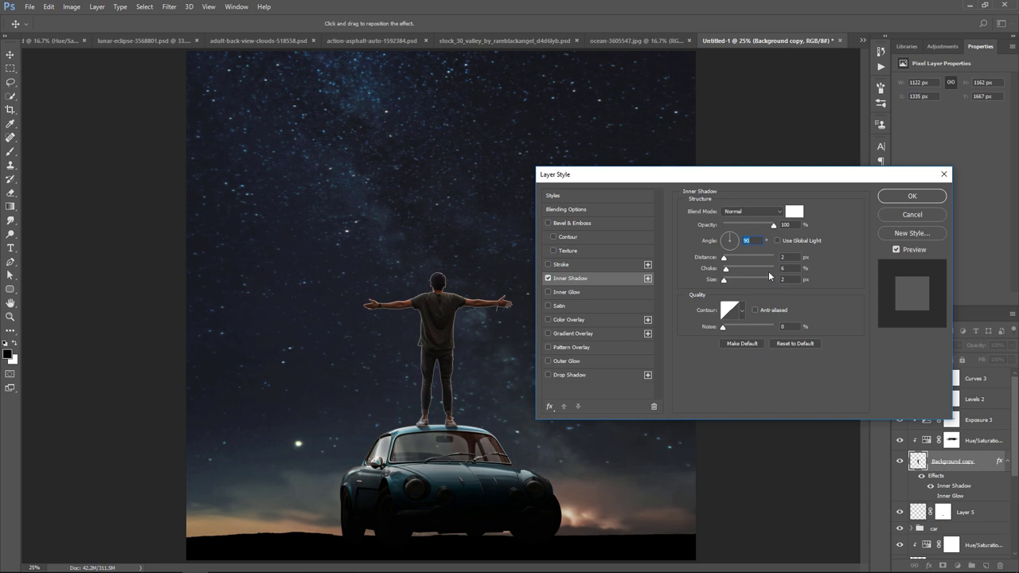
{"action": "left_click_drag", "start_coordinate": [726, 263], "coordinate": [725, 260]}
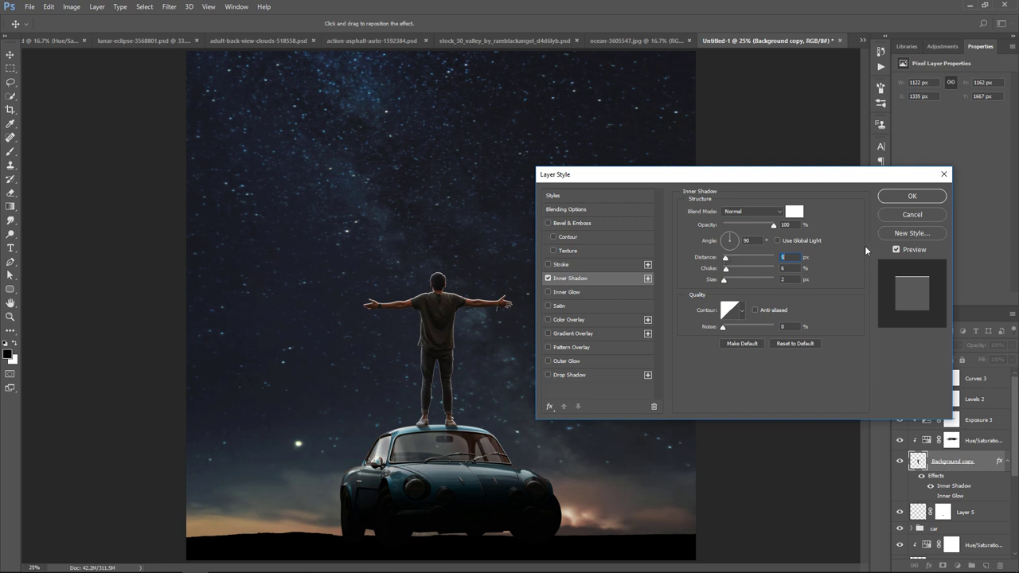
{"action": "left_click", "coordinate": [912, 197]}
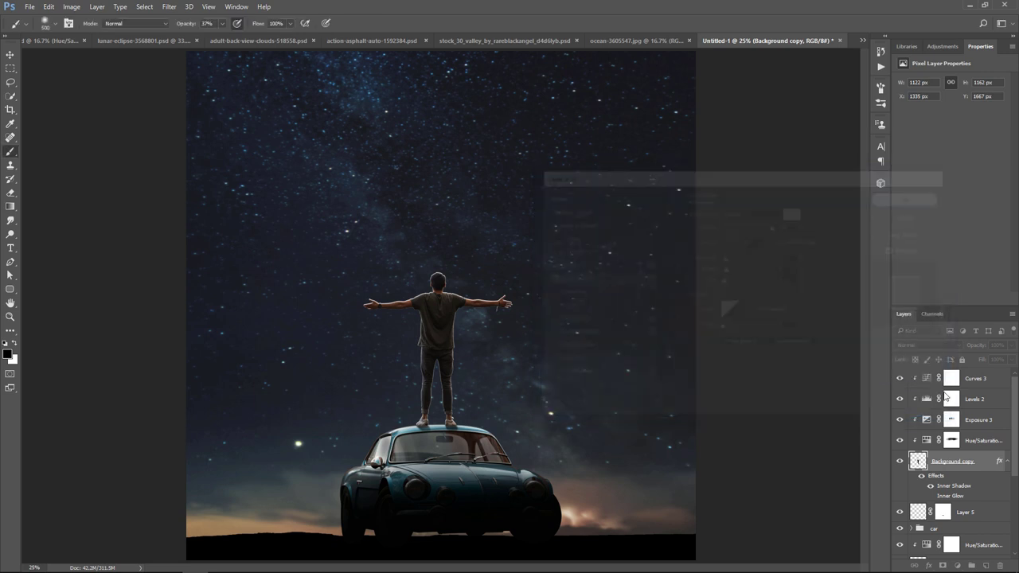
Convert the Inner Shadow effect into its own layer, Background copy's Inner Shadow.
{"action": "right_click", "coordinate": [955, 483]}
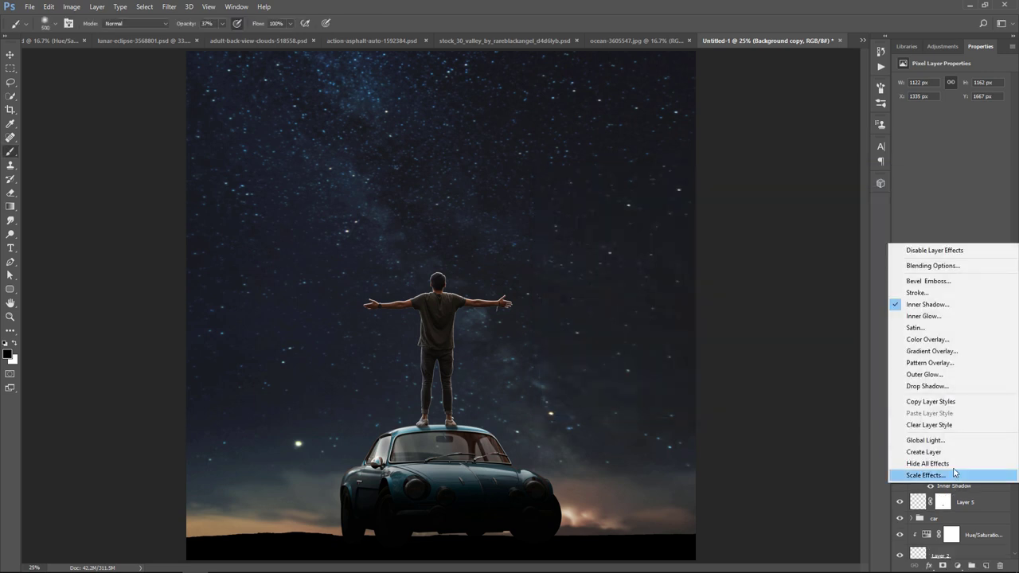
{"action": "left_click", "coordinate": [952, 460]}
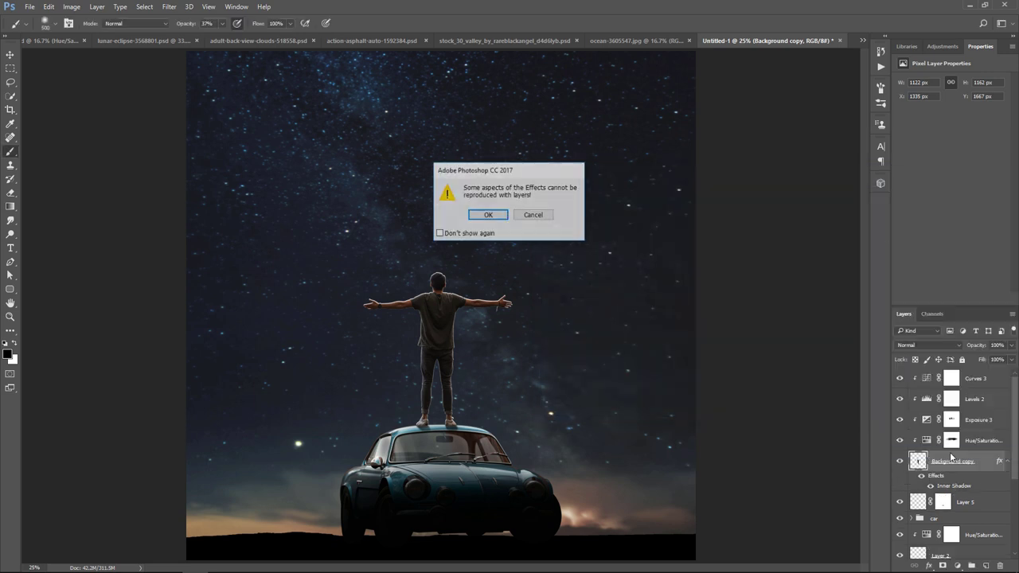
{"action": "left_click", "coordinate": [485, 225]}
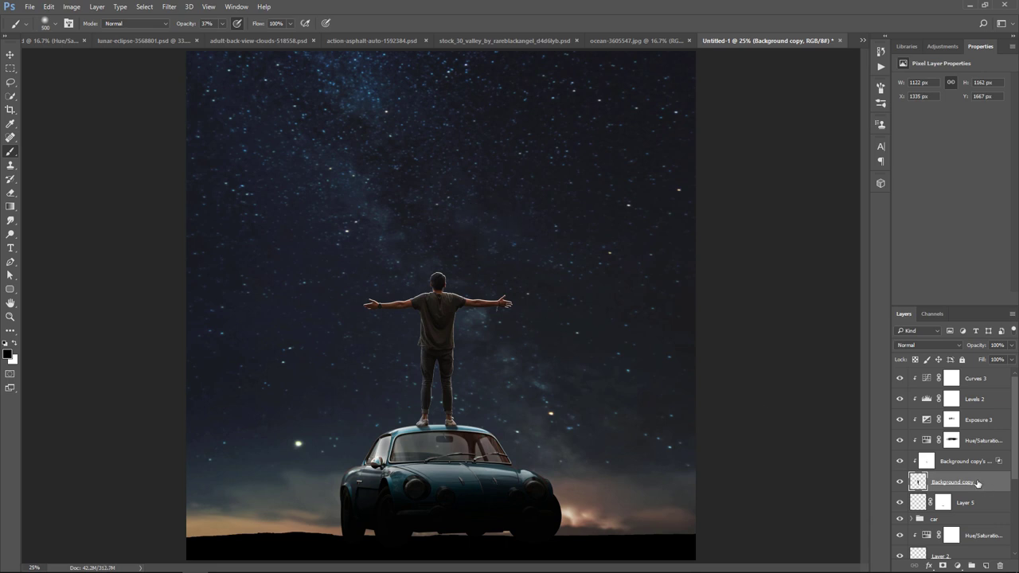
Toggle the new rim light layer off and on to compare, then add a layer mask to it.
{"action": "left_click", "coordinate": [978, 462]}
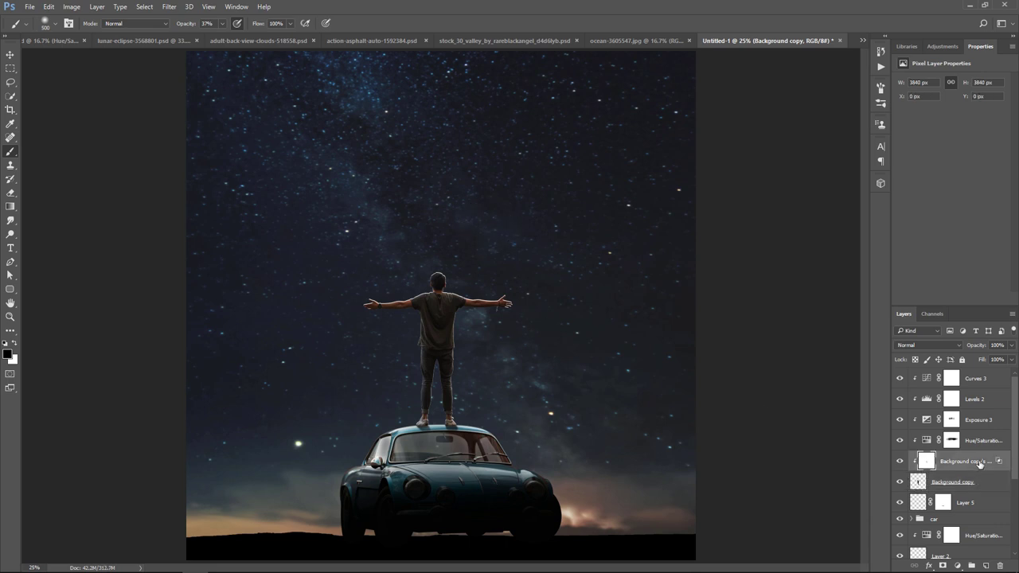
{"action": "left_click", "coordinate": [901, 462]}
{"action": "left_click", "coordinate": [901, 462]}
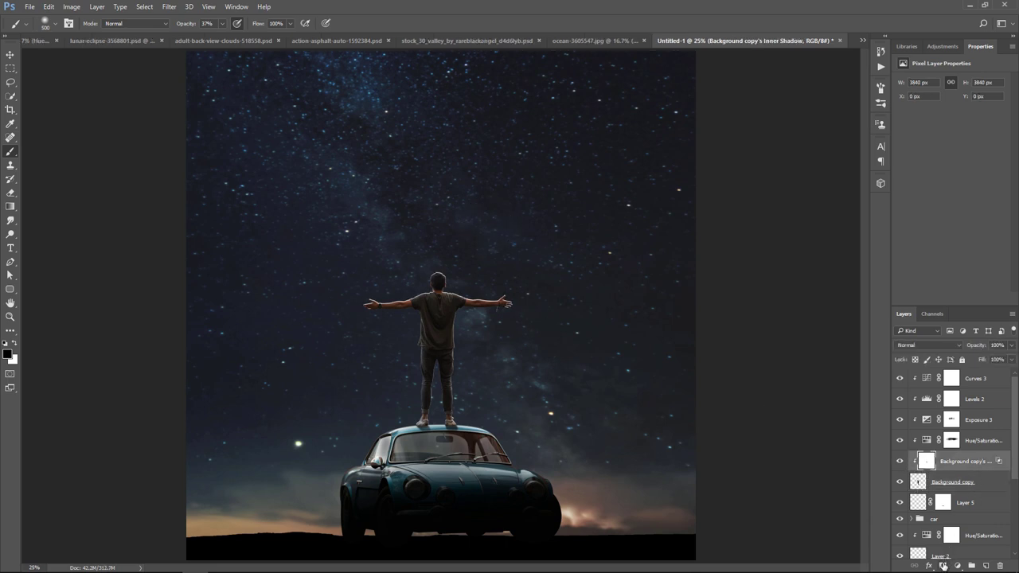
{"action": "left_click", "coordinate": [943, 565]}
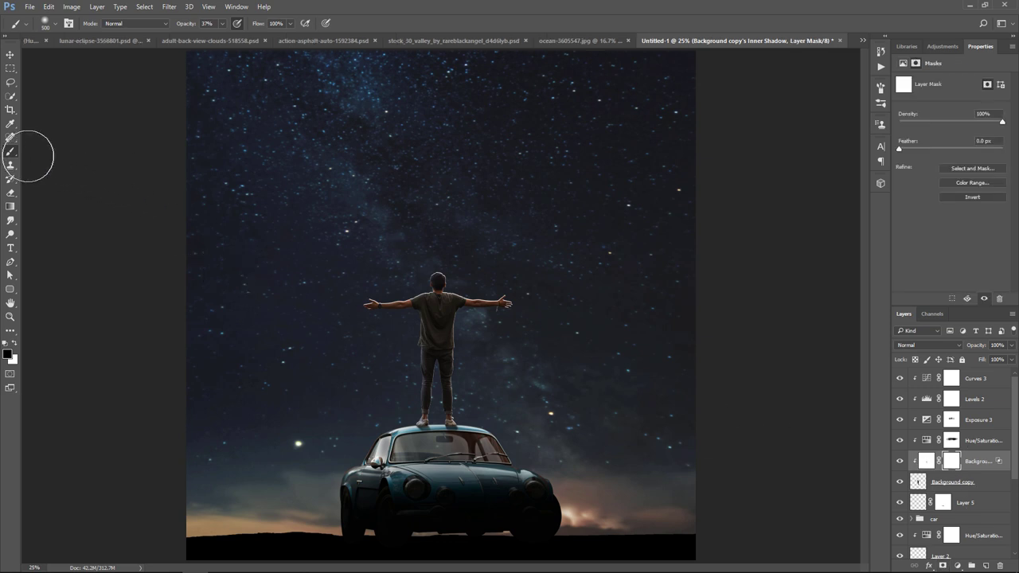
With a 54% opacity brush, mask out rim light near the man, including beside his arm.
{"action": "left_click", "coordinate": [222, 24]}
{"action": "left_click_drag", "start_coordinate": [223, 27], "coordinate": [231, 35]}
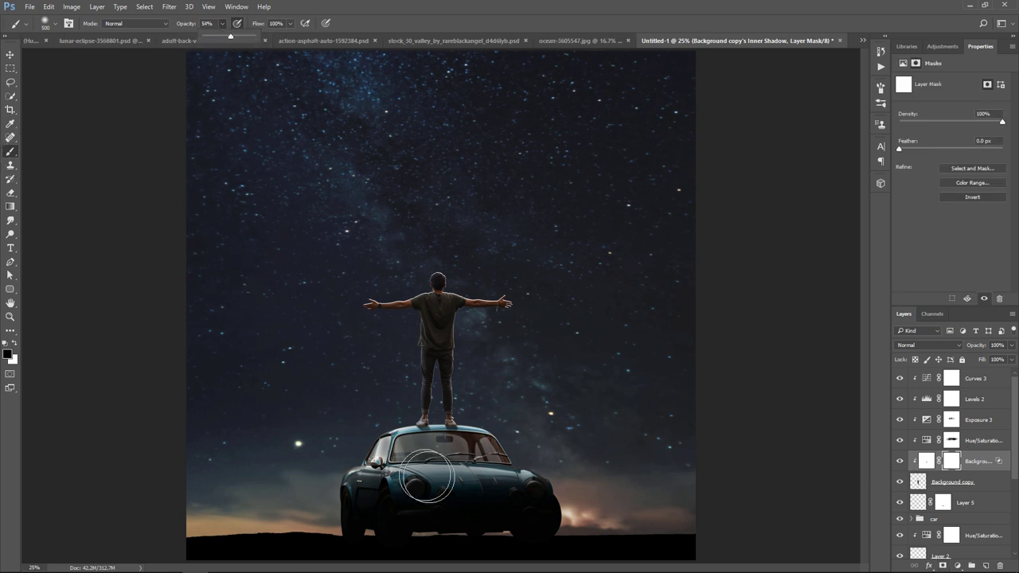
{"action": "mouse_move", "coordinate": [438, 450]}
{"action": "left_mouse_down"}
{"action": "mouse_move", "coordinate": [460, 434]}
{"action": "mouse_move", "coordinate": [389, 422]}
{"action": "left_mouse_up"}
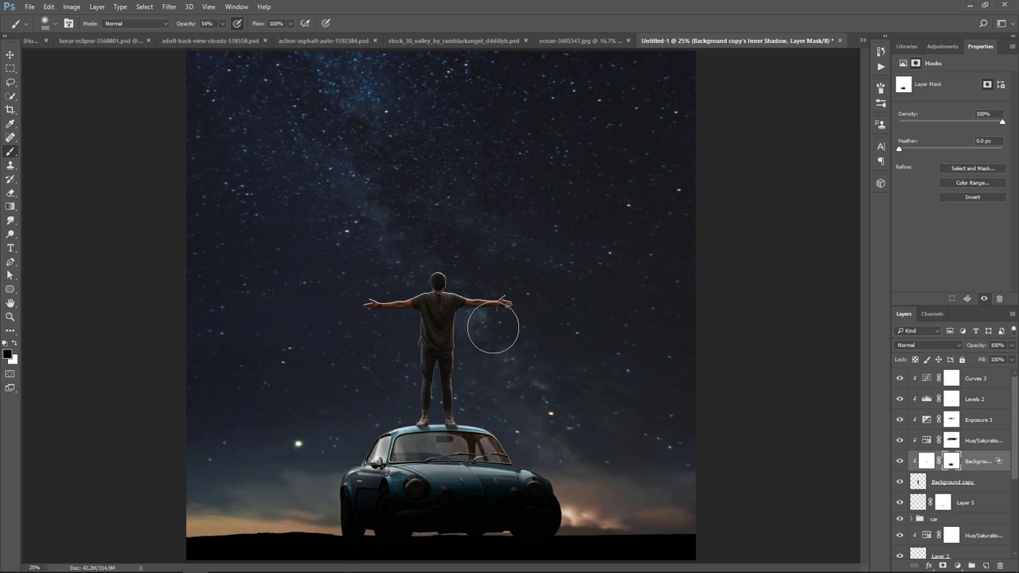
{"action": "left_click_drag", "start_coordinate": [494, 330], "coordinate": [475, 327]}
{"action": "key", "text": "bracketleft"}
{"action": "key", "text": "bracketleft"}
{"action": "key", "text": "bracketleft"}
{"action": "left_click_drag", "start_coordinate": [383, 319], "coordinate": [368, 320]}
Lower the rim light layer to 70% opacity and add an empty Layer 6 above Curves 3.
{"action": "left_click", "coordinate": [1011, 344]}
{"action": "left_click_drag", "start_coordinate": [1009, 360], "coordinate": [998, 361]}
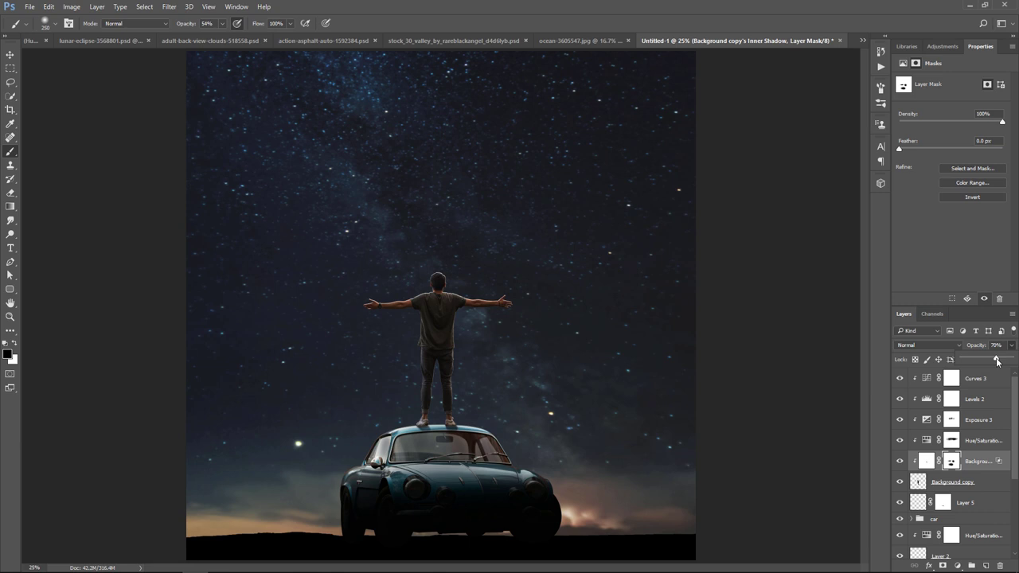
{"action": "left_click", "coordinate": [995, 382]}
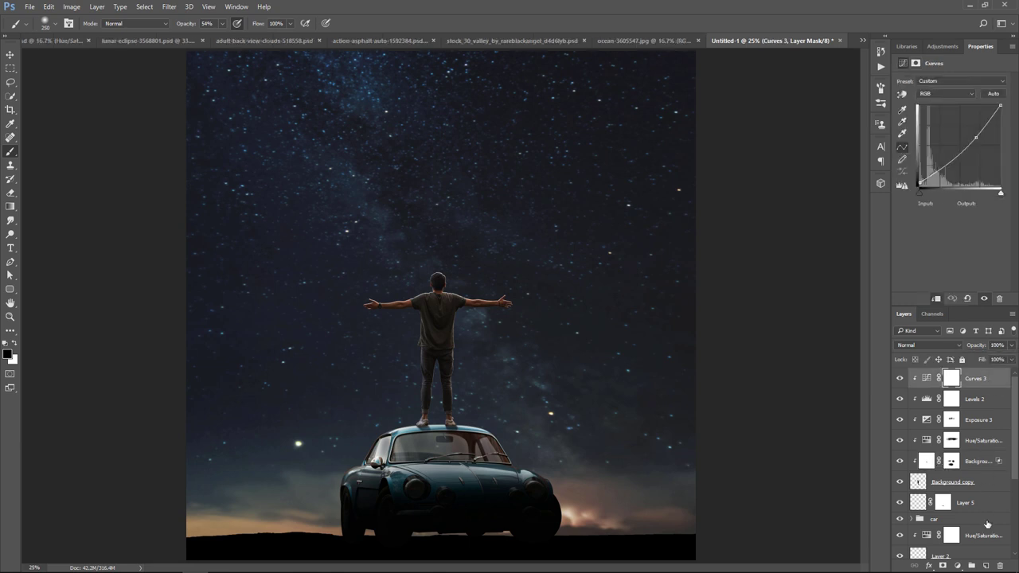
{"action": "left_click", "coordinate": [986, 565]}
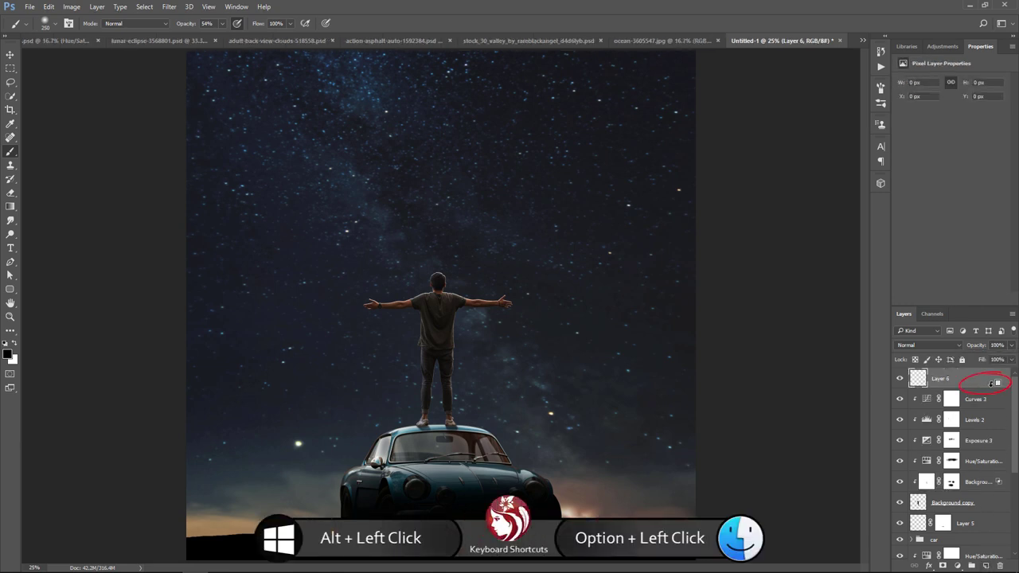
Make Layer 6 a Soft Light layer filled with 50% gray for dodging and burning.
{"action": "left_click", "coordinate": [932, 345]}
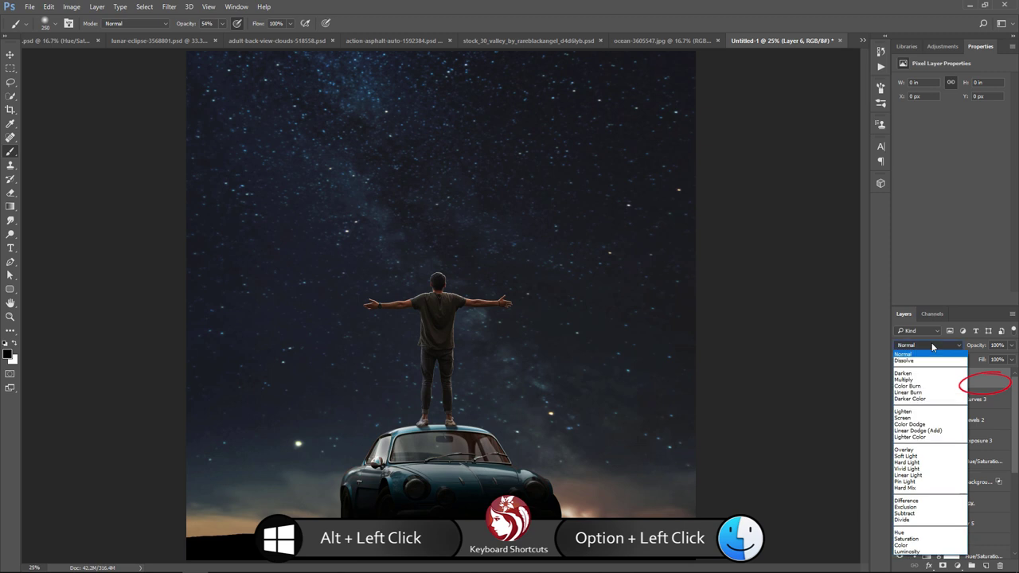
{"action": "left_click", "coordinate": [906, 456]}
{"action": "left_click", "coordinate": [48, 6]}
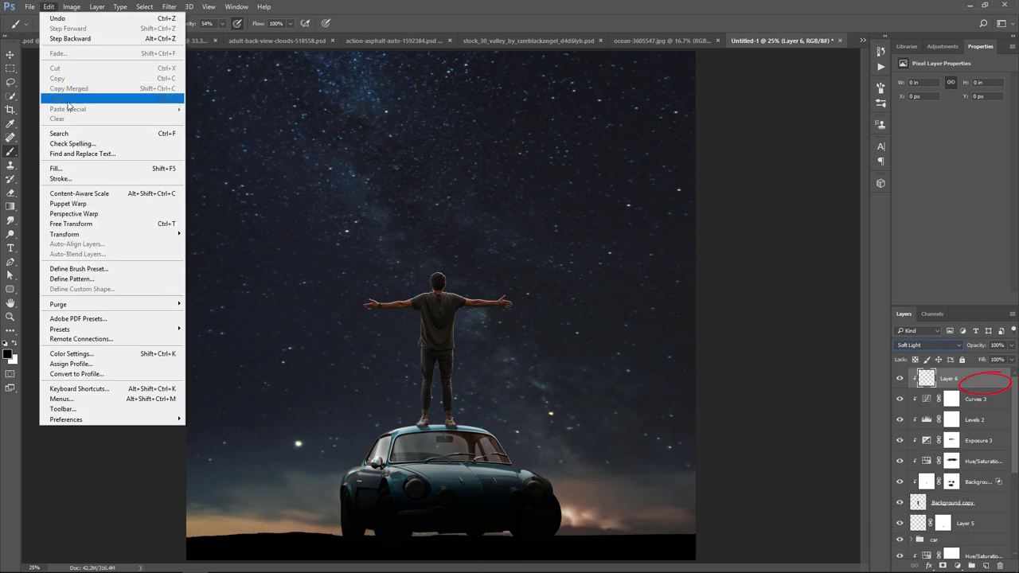
{"action": "left_click", "coordinate": [66, 169]}
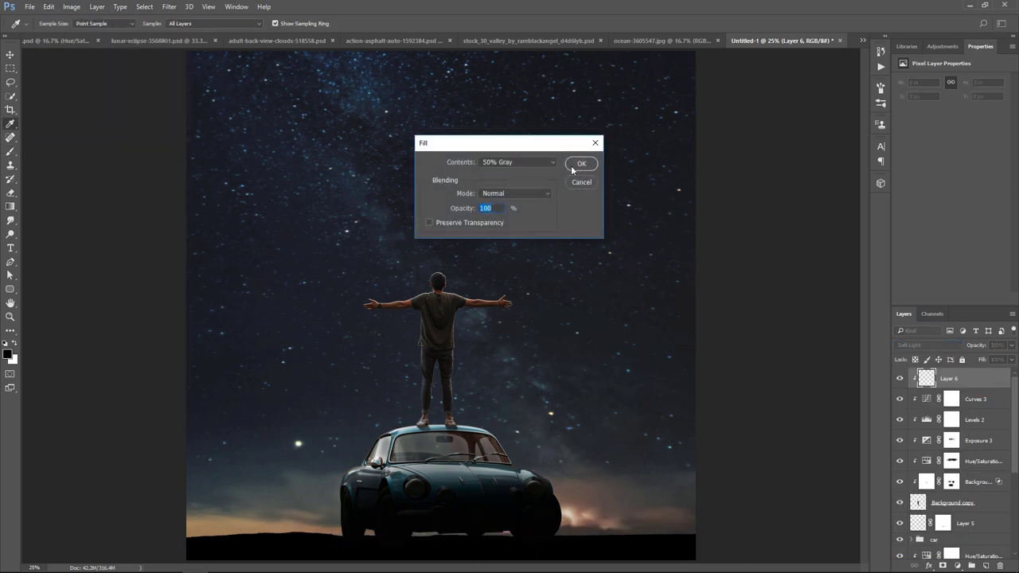
{"action": "left_click", "coordinate": [581, 164]}
{"action": "left_click", "coordinate": [10, 234]}
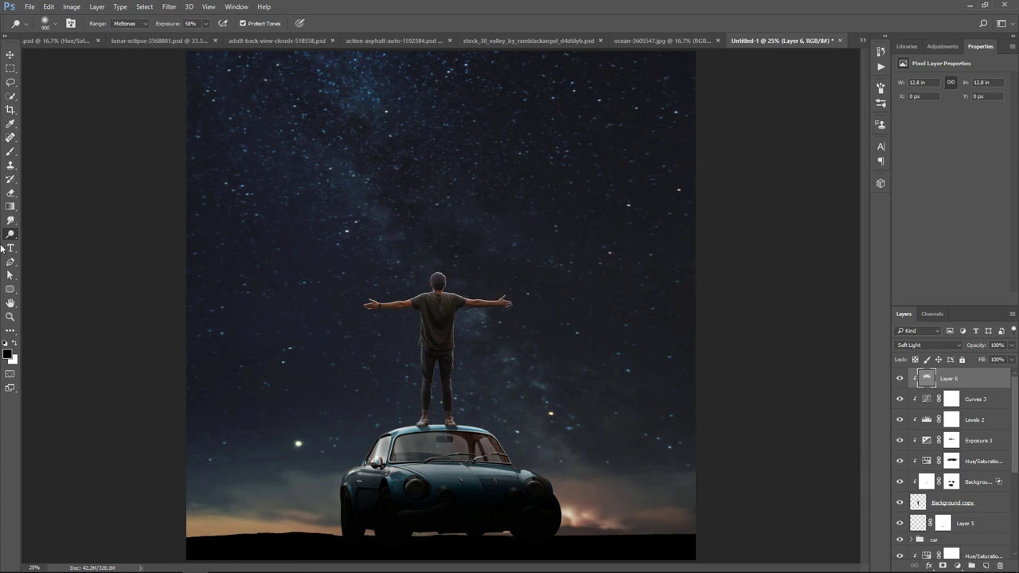
Burn shadows into the man's legs with a 200 px Burn brush.
{"action": "right_click", "coordinate": [12, 236]}
{"action": "left_click", "coordinate": [44, 244]}
{"action": "key", "text": "bracketleft"}
{"action": "key", "text": "bracketleft"}
{"action": "key", "text": "bracketleft"}
{"action": "left_click_drag", "start_coordinate": [455, 346], "coordinate": [455, 405]}
Reduce Layer 6 opacity to 55%, comparing the image with and without it.
{"action": "left_click_drag", "start_coordinate": [1012, 346], "coordinate": [1000, 361]}
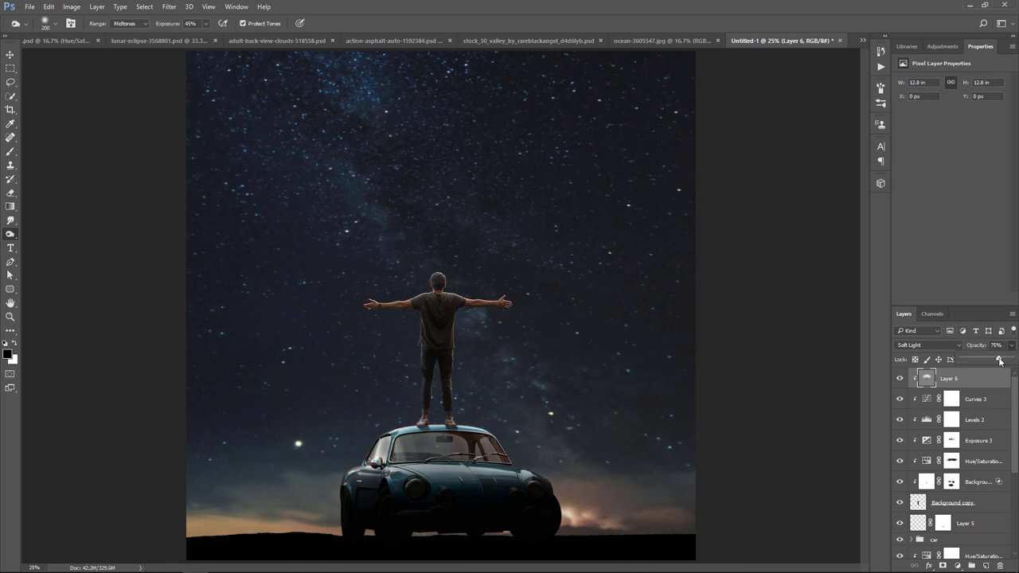
{"action": "left_click", "coordinate": [901, 379]}
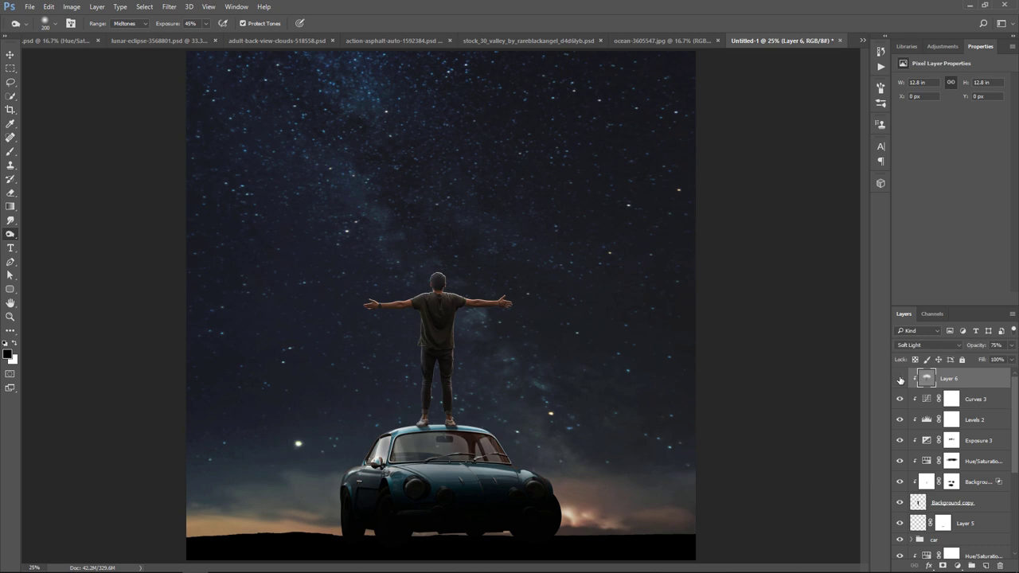
{"action": "left_click", "coordinate": [901, 379]}
{"action": "left_click_drag", "start_coordinate": [1011, 347], "coordinate": [991, 362]}
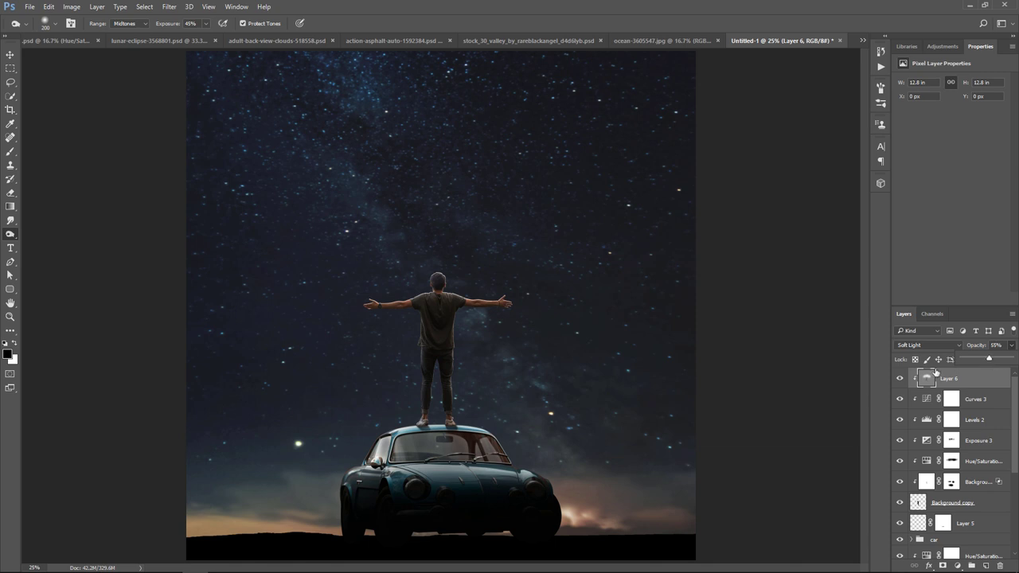
{"action": "left_click", "coordinate": [901, 379]}
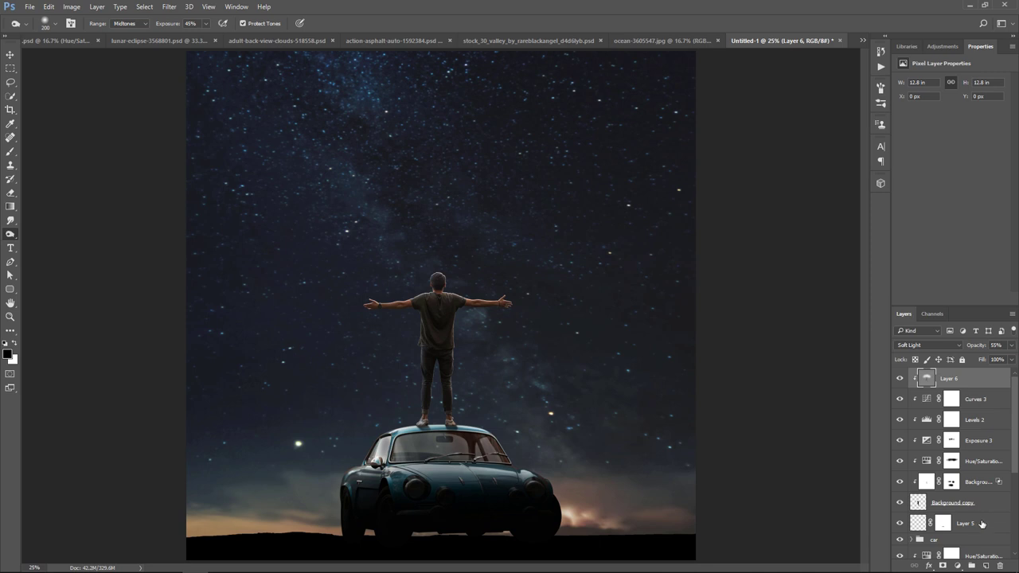
Put the selected man layers into a new group renamed 'man', next to 'car'.
{"action": "left_click", "coordinate": [982, 523], "text": "shift"}
{"action": "left_click_drag", "start_coordinate": [982, 523], "coordinate": [972, 565]}
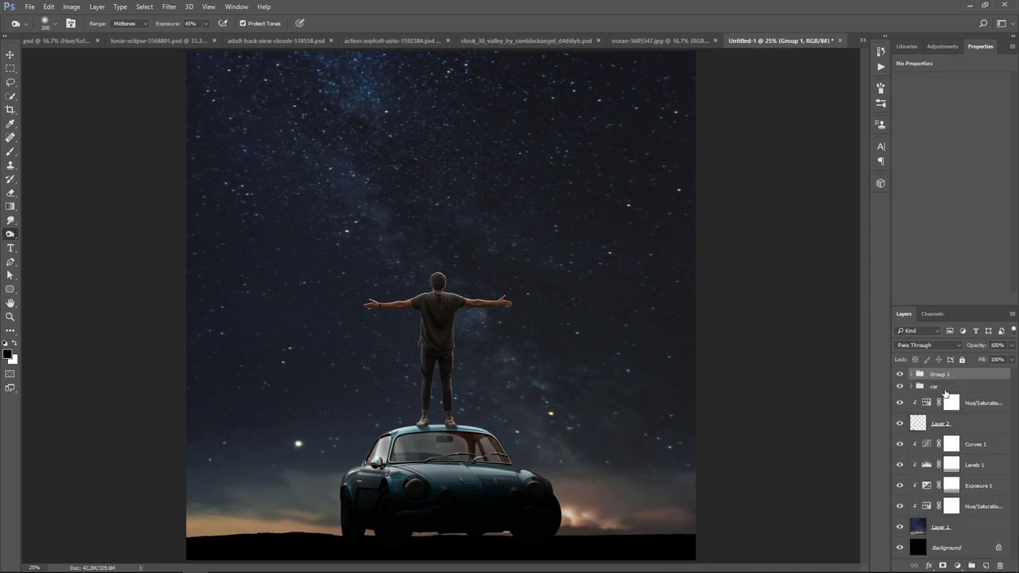
{"action": "double_click", "coordinate": [947, 376]}
{"action": "type", "text": "man"}
{"action": "key", "text": "Return"}
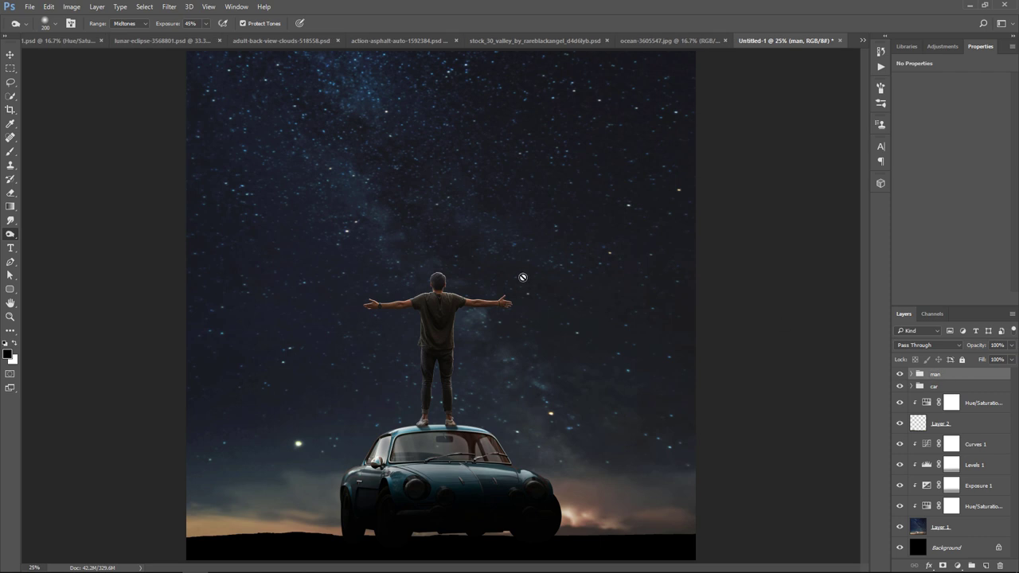
{"action": "left_click", "coordinate": [11, 54]}
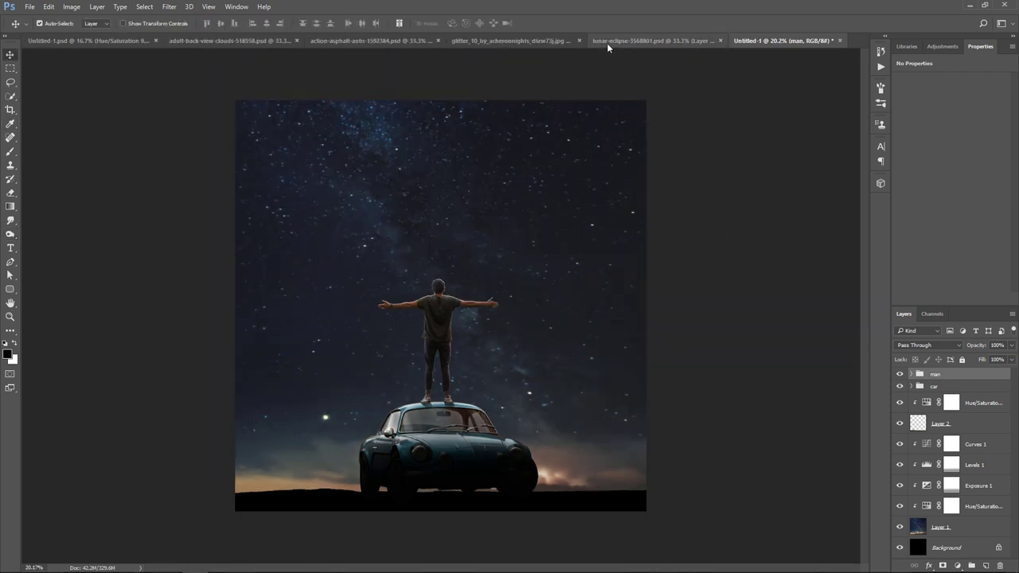
Bring the lunar-eclipse moon into Untitled-1, rotated 90° and enlarged above the man.
{"action": "left_click", "coordinate": [607, 42]}
{"action": "mouse_move", "coordinate": [552, 252]}
{"action": "left_mouse_down"}
{"action": "mouse_move", "coordinate": [804, 39]}
{"action": "mouse_move", "coordinate": [503, 225]}
{"action": "left_mouse_up"}
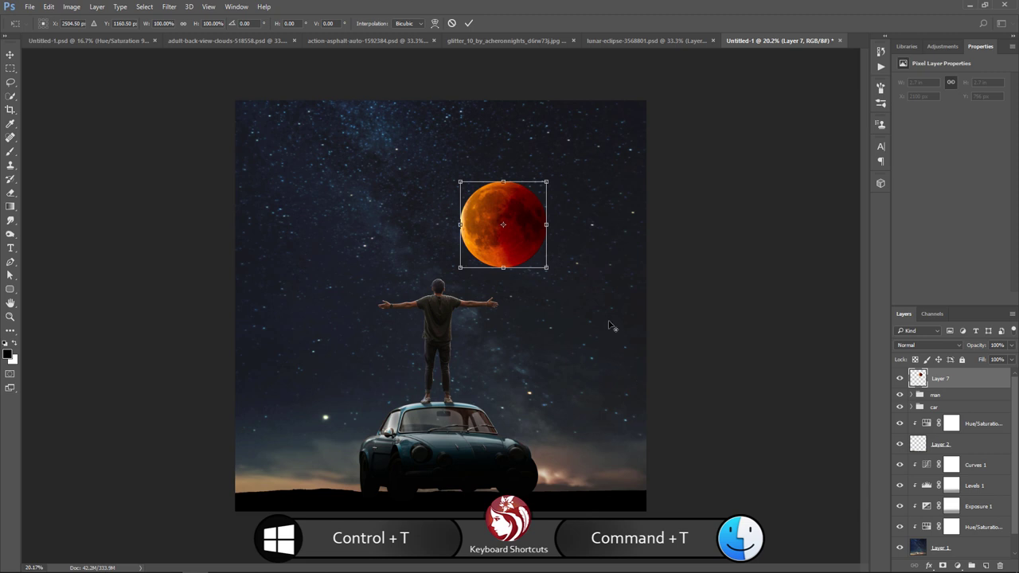
{"action": "left_click_drag", "start_coordinate": [571, 268], "coordinate": [408, 312]}
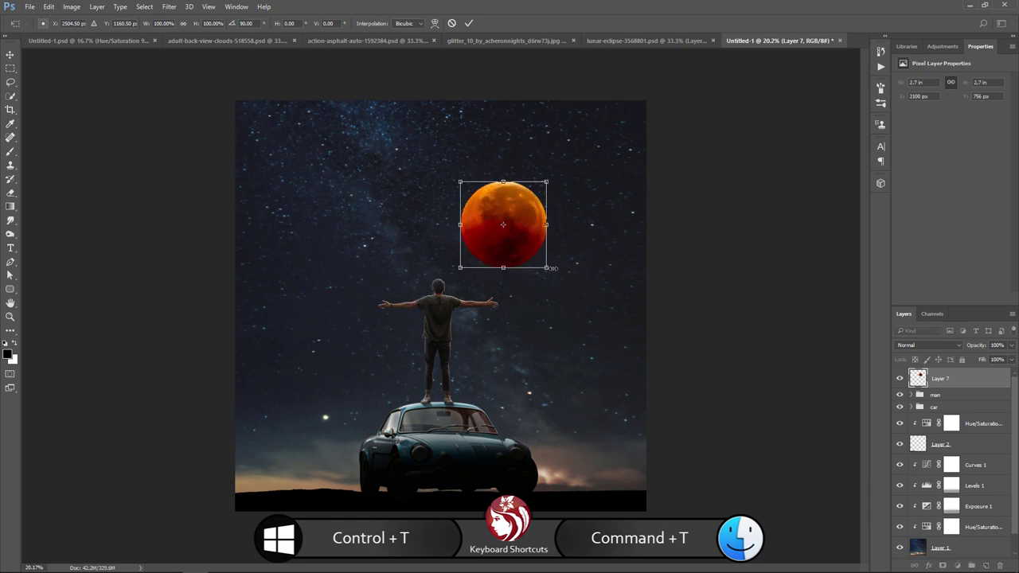
{"action": "left_click_drag", "start_coordinate": [551, 269], "coordinate": [612, 323]}
{"action": "mouse_move", "coordinate": [555, 265]}
{"action": "left_mouse_down"}
{"action": "mouse_move", "coordinate": [479, 241]}
{"action": "mouse_move", "coordinate": [482, 249]}
{"action": "left_mouse_up"}
{"action": "left_click_drag", "start_coordinate": [538, 103], "coordinate": [528, 109]}
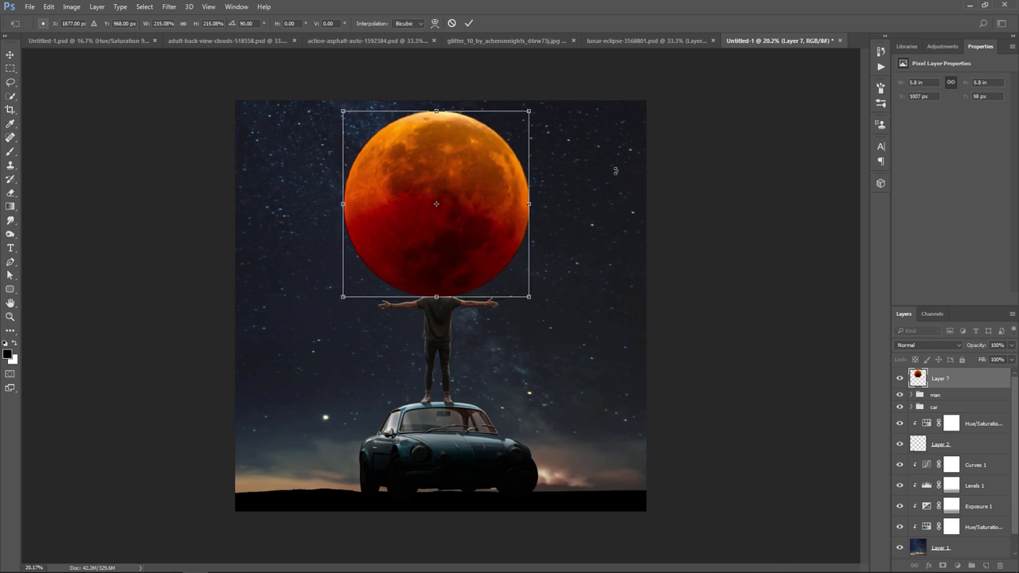
{"action": "key", "text": "Return"}
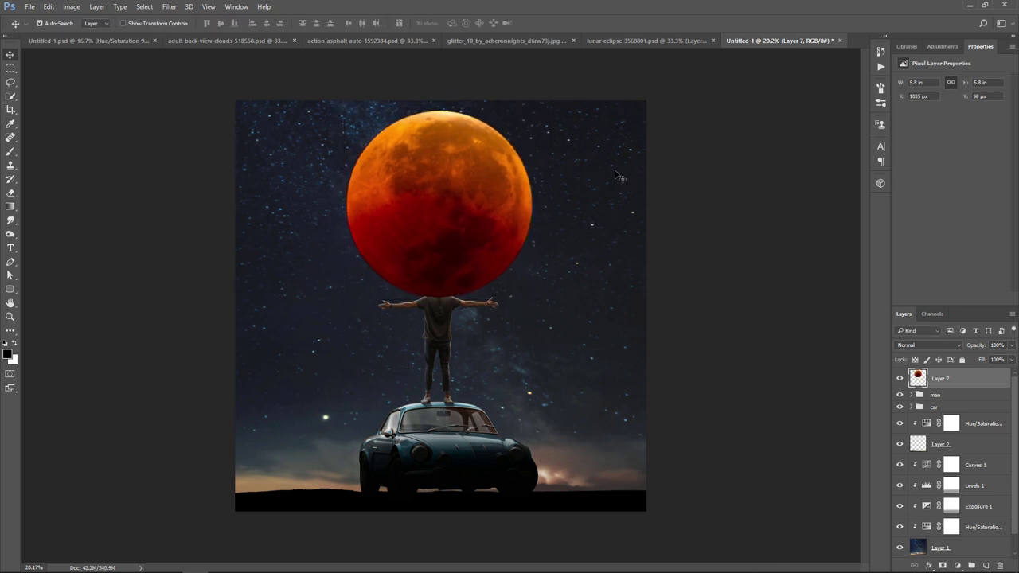
Move the moon layer (Layer 7) beneath the man and car groups and nudge it into place.
{"action": "left_click_drag", "start_coordinate": [965, 380], "coordinate": [973, 412]}
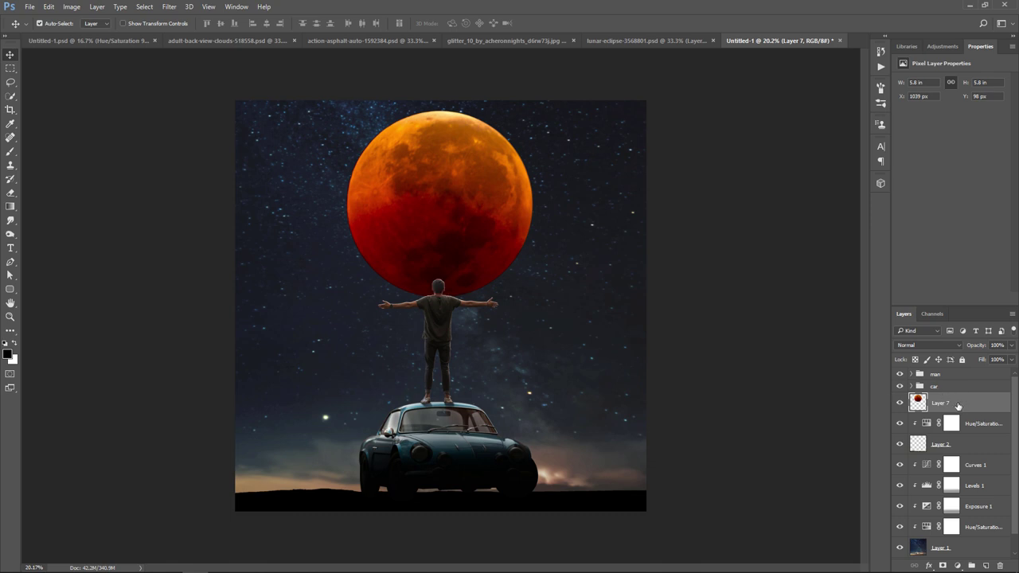
{"action": "key", "text": "Right"}
{"action": "key", "text": "Right"}
{"action": "key", "text": "Right"}
{"action": "key", "text": "Right"}
{"action": "key", "text": "Right"}
{"action": "key", "text": "Right"}
{"action": "key", "text": "Left"}
{"action": "key", "text": "Left"}
{"action": "key", "text": "Left"}
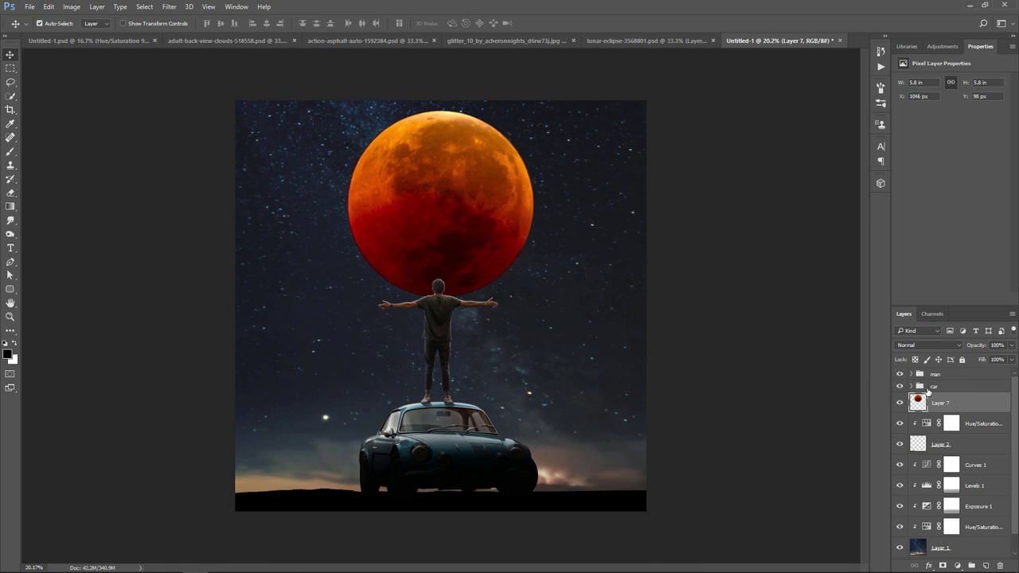
Add a layer mask to the moon and set up a 2400 px soft brush at 100% opacity.
{"action": "left_click", "coordinate": [942, 566]}
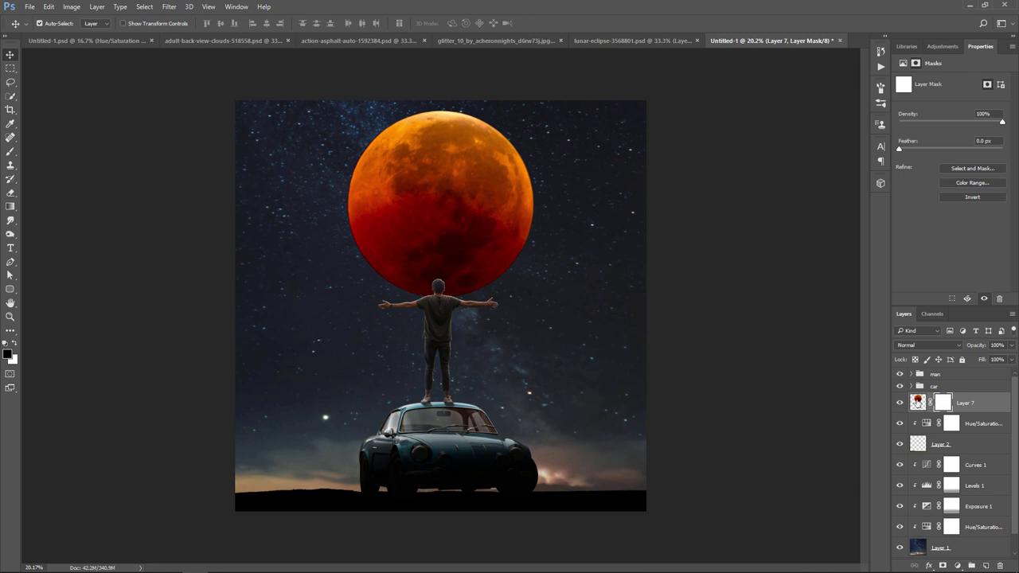
{"action": "left_click", "coordinate": [11, 151]}
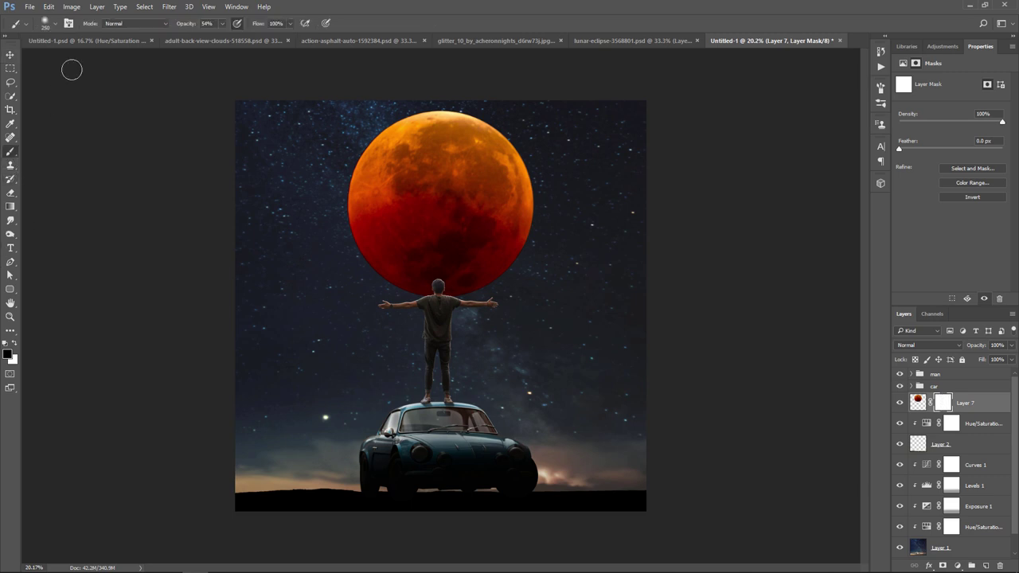
{"action": "left_click", "coordinate": [50, 24]}
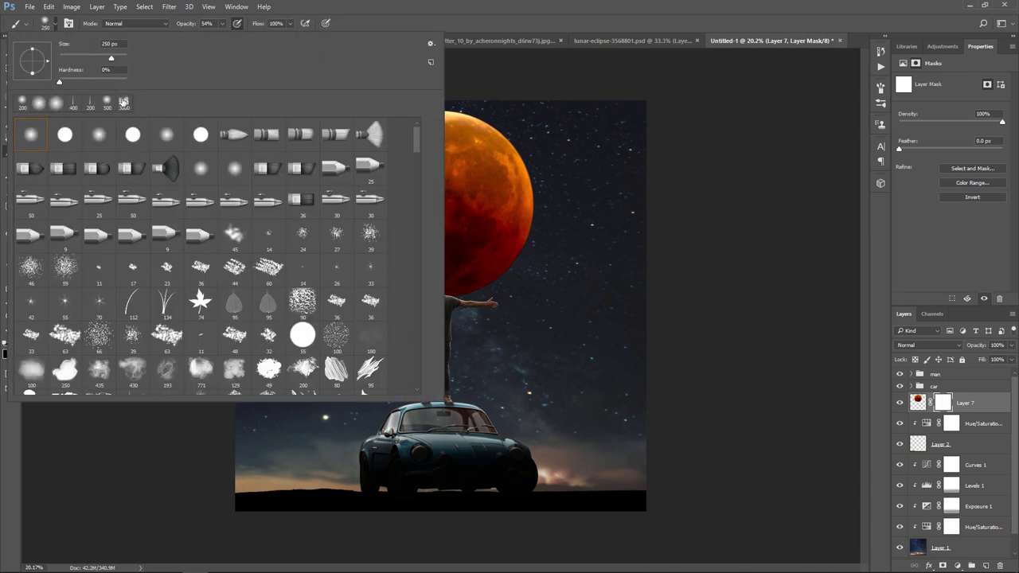
{"action": "left_click", "coordinate": [123, 102]}
{"action": "left_click", "coordinate": [468, 20]}
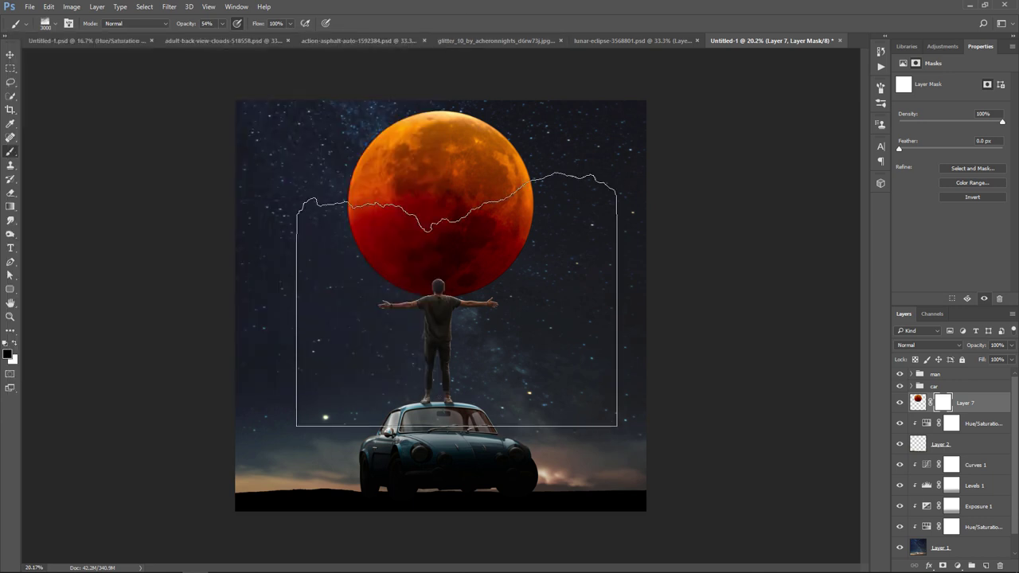
{"action": "key", "text": "bracketleft"}
{"action": "key", "text": "bracketleft"}
{"action": "key", "text": "bracketleft"}
{"action": "left_click_drag", "start_coordinate": [222, 23], "coordinate": [245, 36]}
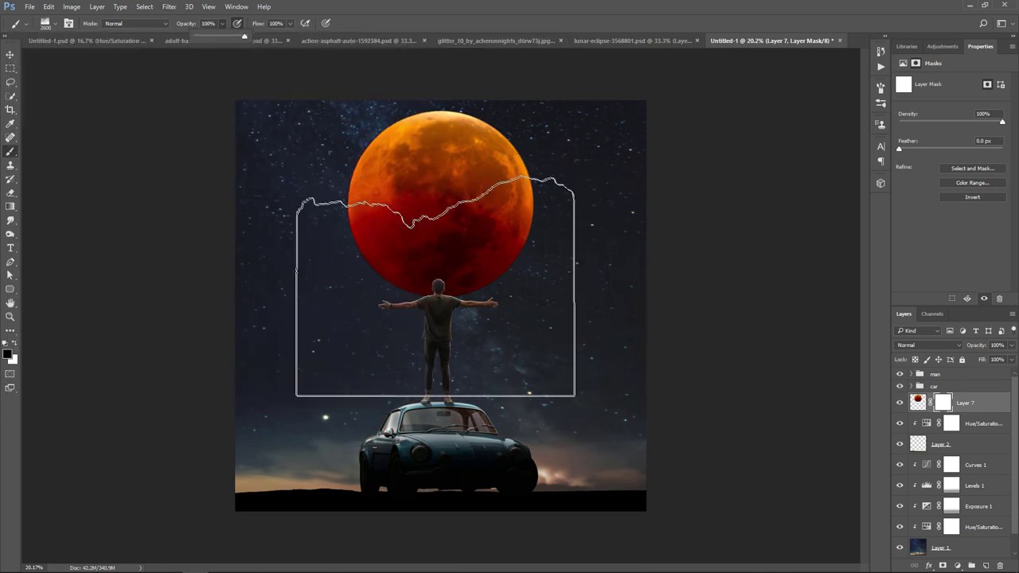
{"action": "key", "text": "bracketleft"}
{"action": "key", "text": "bracketleft"}
{"action": "key", "text": "bracketleft"}
{"action": "key", "text": "bracketleft"}
{"action": "key", "text": "bracketleft"}
{"action": "key", "text": "bracketleft"}
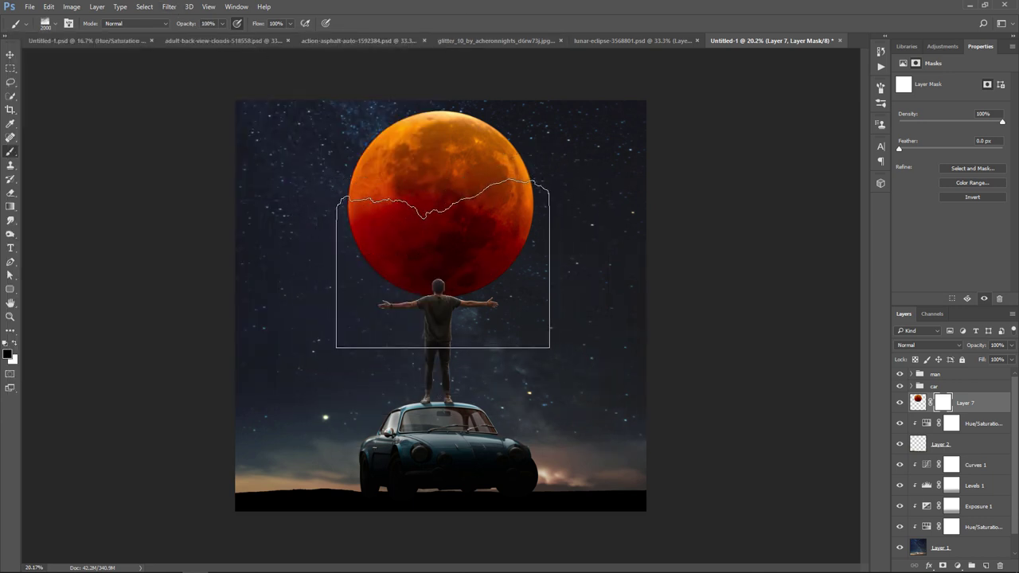
{"action": "key", "text": "bracketright"}
{"action": "key", "text": "bracketright"}
{"action": "key", "text": "bracketright"}
{"action": "key", "text": "bracketright"}
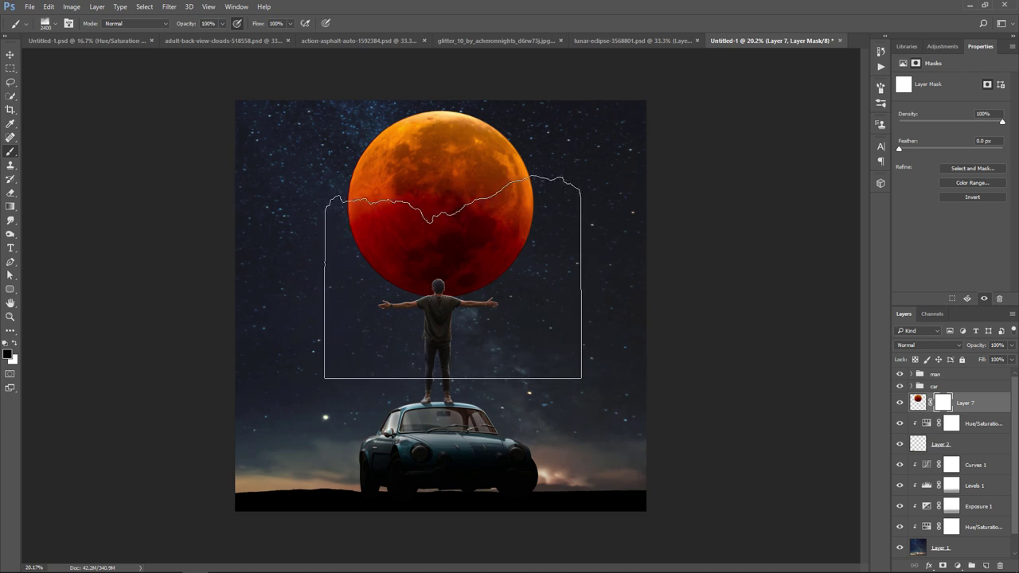
Paint out the moon's lower half on the mask and apply the layer mask.
{"action": "left_click", "coordinate": [455, 255]}
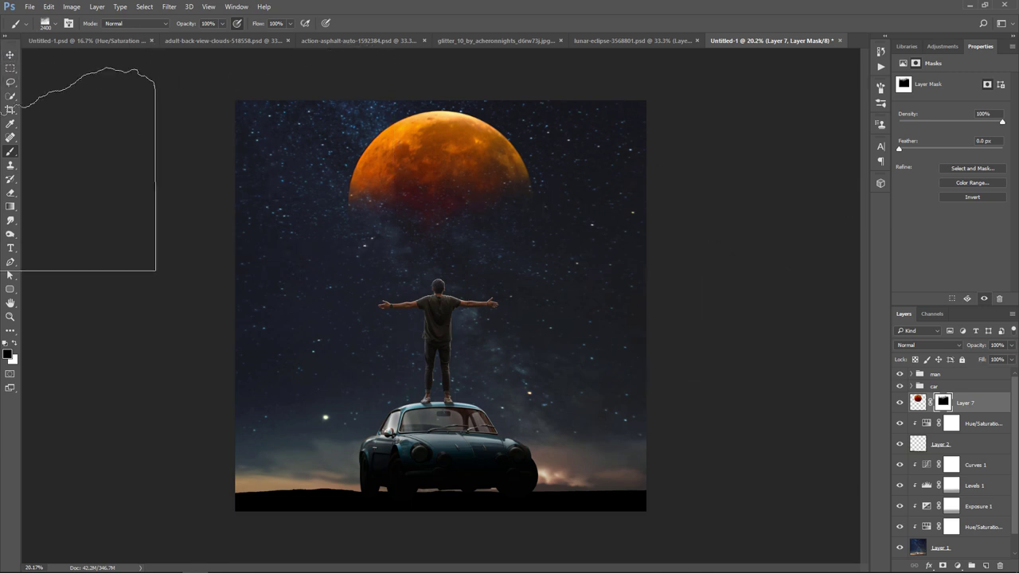
{"action": "right_click", "coordinate": [443, 405]}
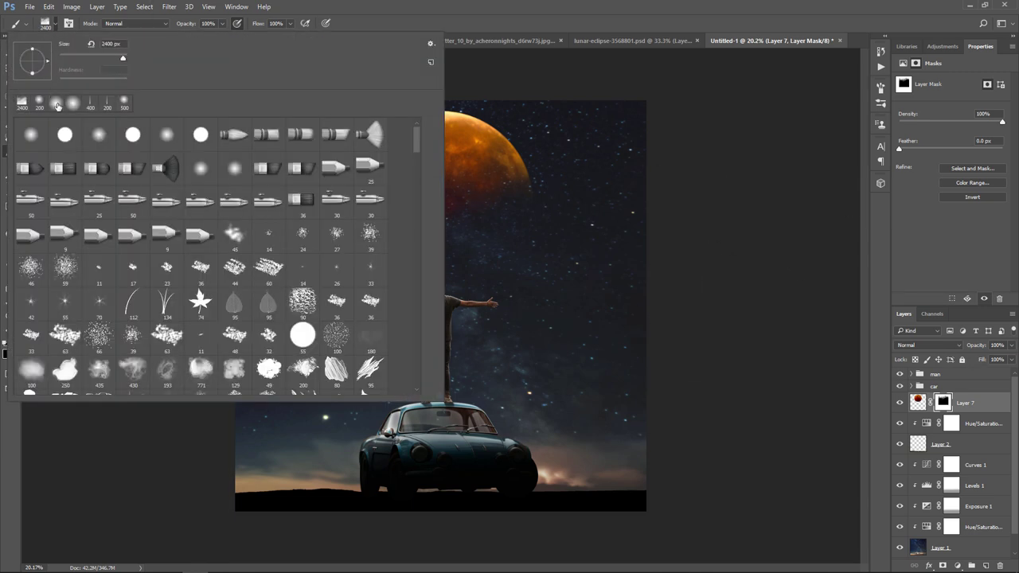
{"action": "key", "text": "Return"}
{"action": "left_click", "coordinate": [12, 56]}
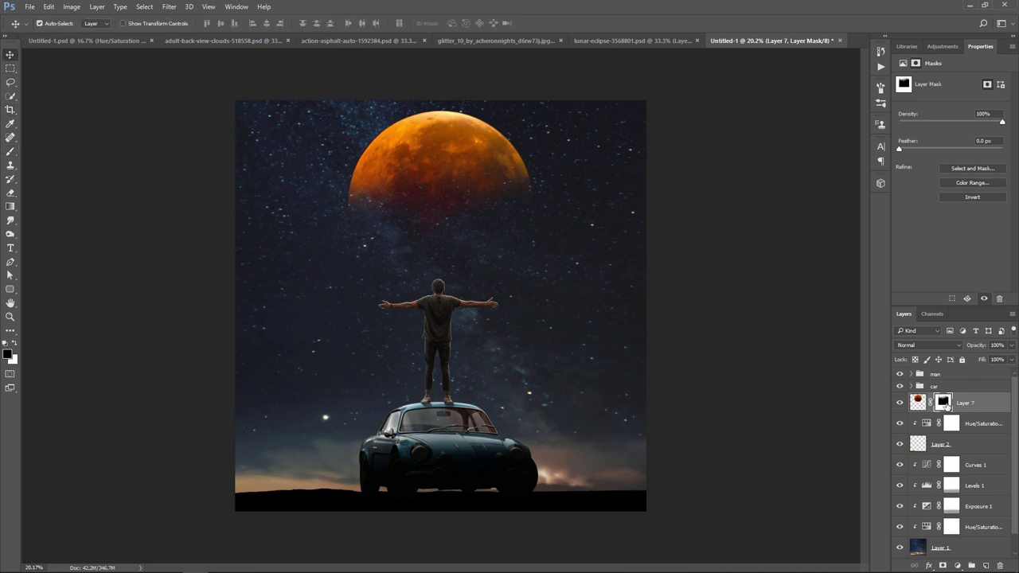
{"action": "right_click", "coordinate": [946, 406]}
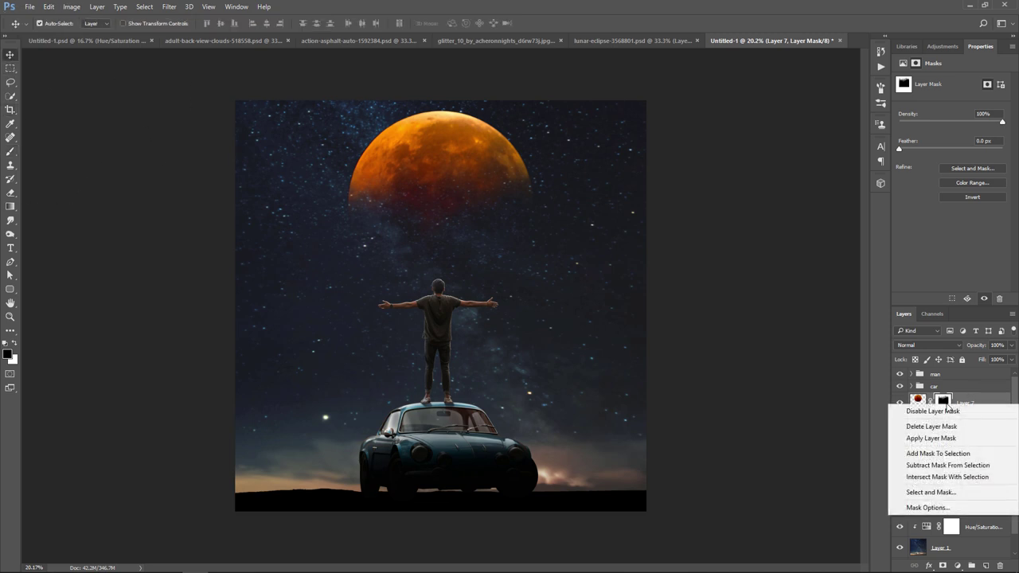
{"action": "left_click", "coordinate": [946, 439]}
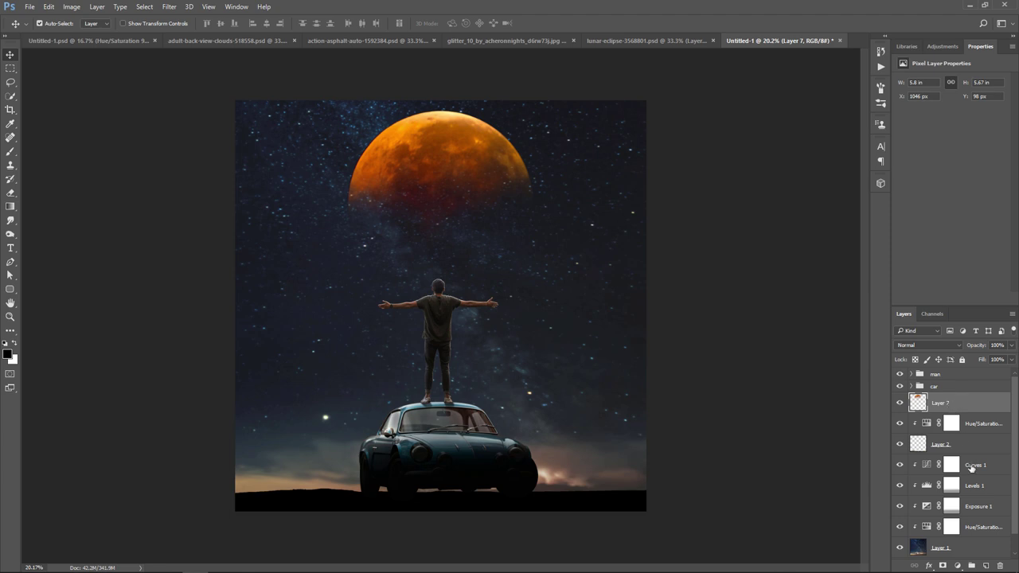
Add Layer 8 clipped to the moon, with white as the colour and a 35% opacity brush.
{"action": "left_click", "coordinate": [986, 566]}
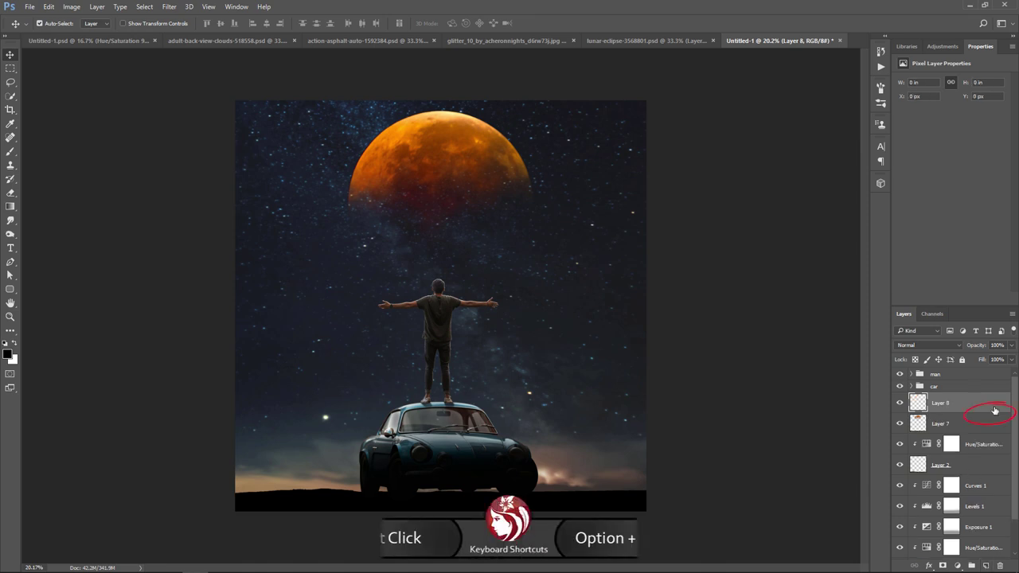
{"action": "left_click", "coordinate": [996, 411], "text": "alt"}
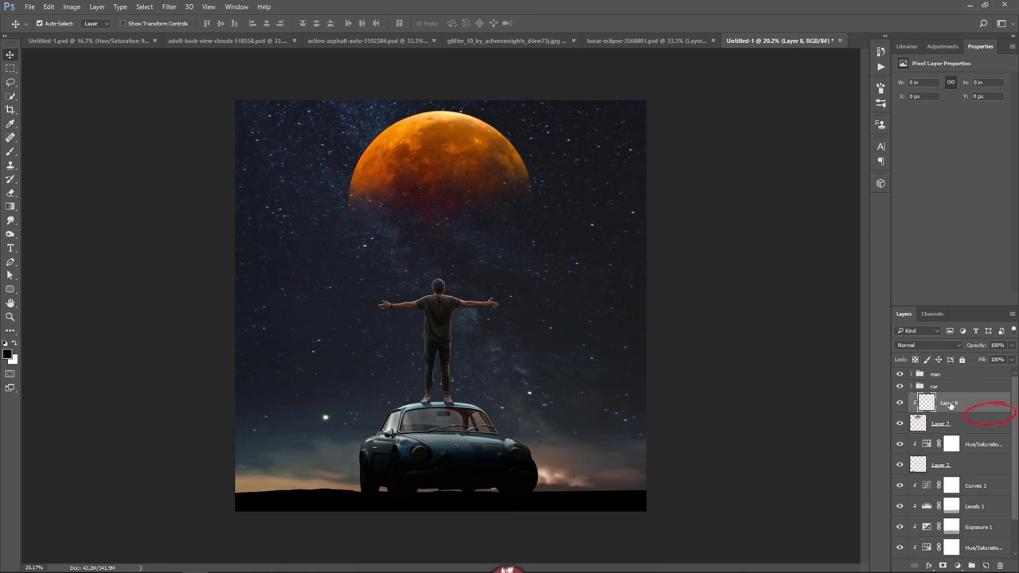
{"action": "left_click", "coordinate": [15, 343]}
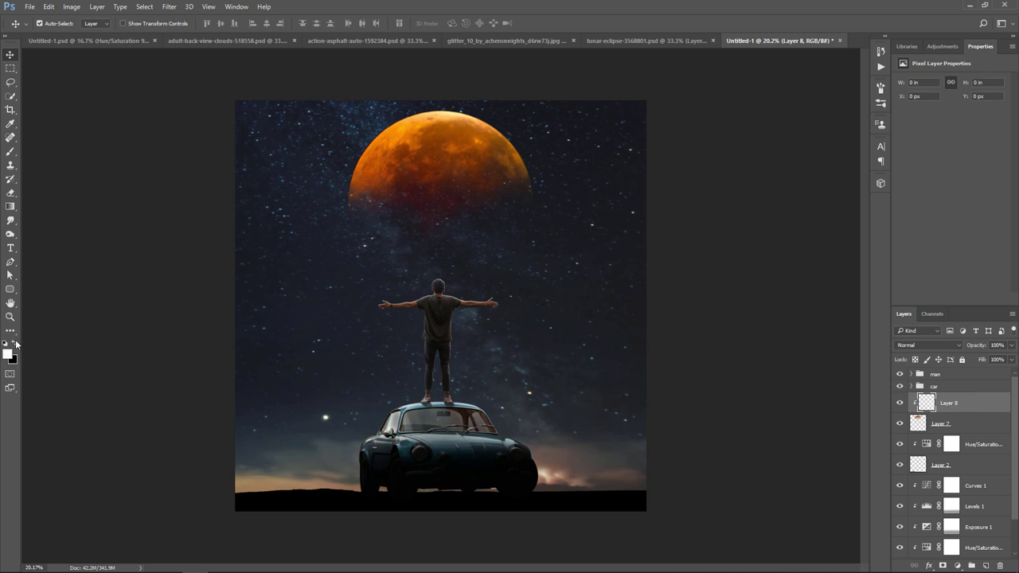
{"action": "left_click", "coordinate": [14, 152]}
{"action": "left_click", "coordinate": [222, 23]}
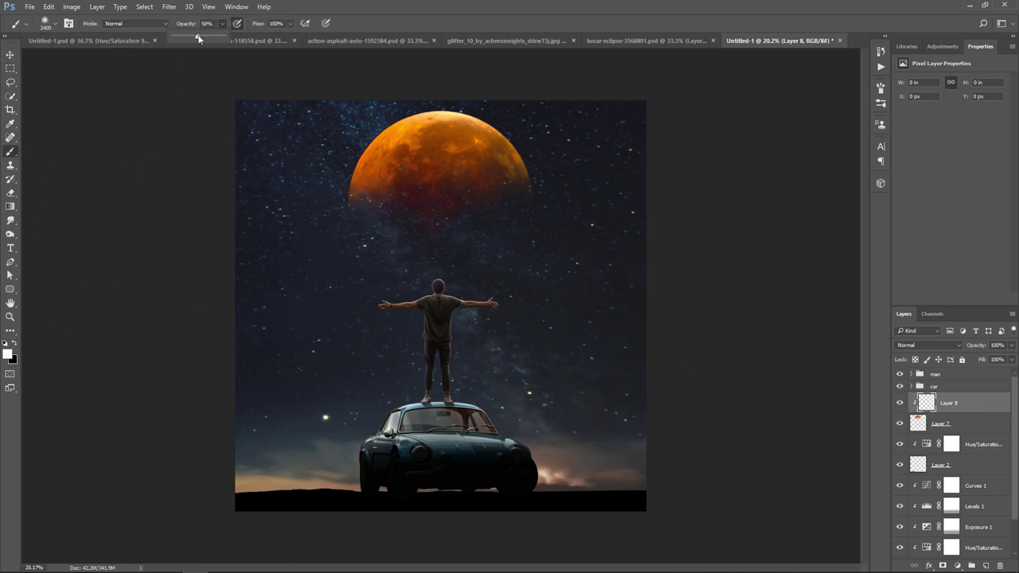
{"action": "left_click_drag", "start_coordinate": [192, 38], "coordinate": [189, 38]}
Paint a glow along the moon's upper edge with a 400 px brush, then lower the layer's opacity.
{"action": "key", "text": "bracketleft"}
{"action": "key", "text": "bracketleft"}
{"action": "key", "text": "bracketleft"}
{"action": "key", "text": "bracketleft"}
{"action": "key", "text": "bracketleft"}
{"action": "key", "text": "bracketleft"}
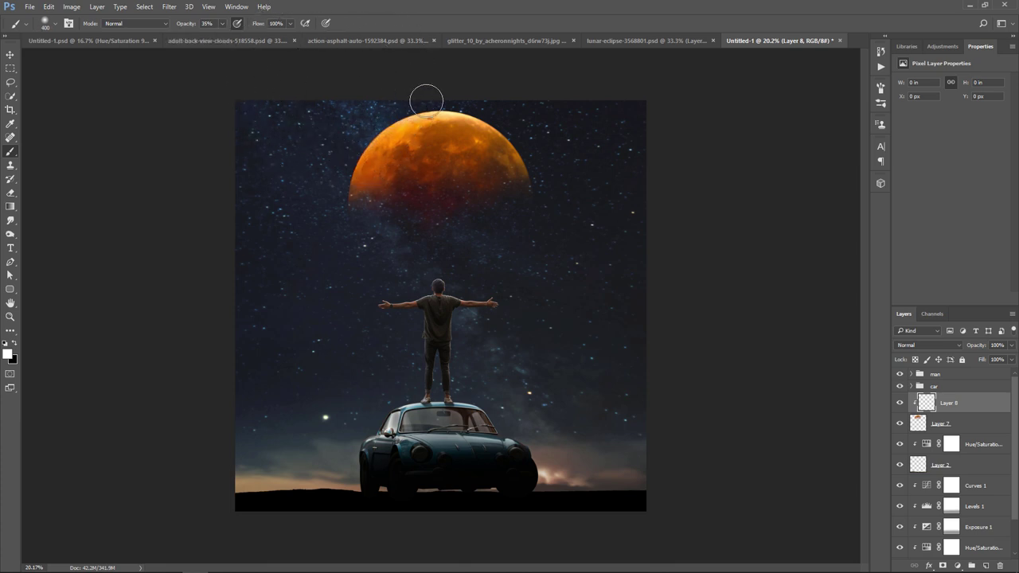
{"action": "mouse_move", "coordinate": [459, 96]}
{"action": "left_mouse_down"}
{"action": "mouse_move", "coordinate": [449, 96]}
{"action": "mouse_move", "coordinate": [516, 149]}
{"action": "mouse_move", "coordinate": [518, 130]}
{"action": "mouse_move", "coordinate": [391, 107]}
{"action": "mouse_move", "coordinate": [425, 96]}
{"action": "mouse_move", "coordinate": [365, 124]}
{"action": "mouse_move", "coordinate": [438, 105]}
{"action": "mouse_move", "coordinate": [374, 225]}
{"action": "left_mouse_up"}
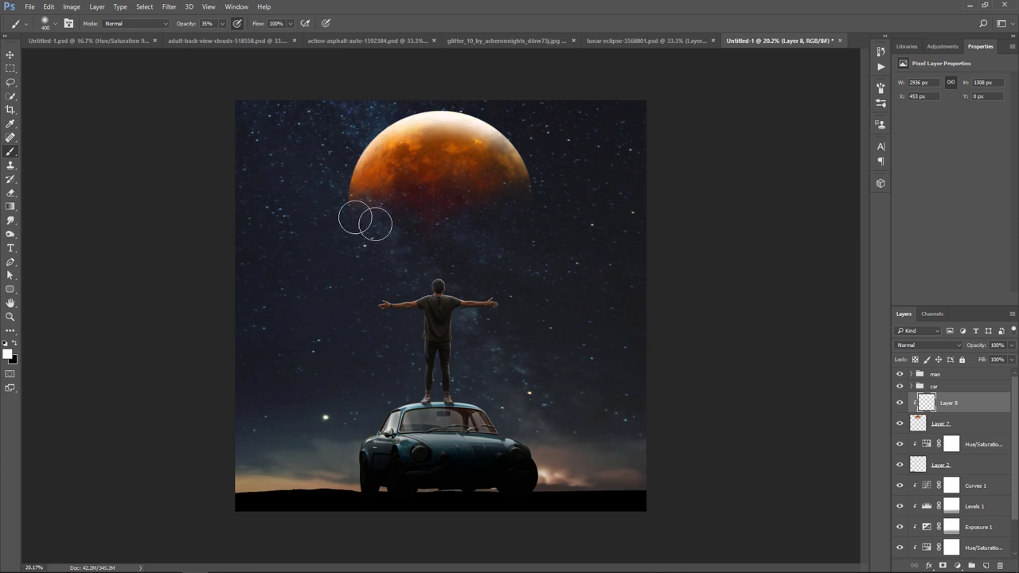
{"action": "left_click", "coordinate": [1011, 345]}
{"action": "left_click_drag", "start_coordinate": [1012, 359], "coordinate": [993, 363]}
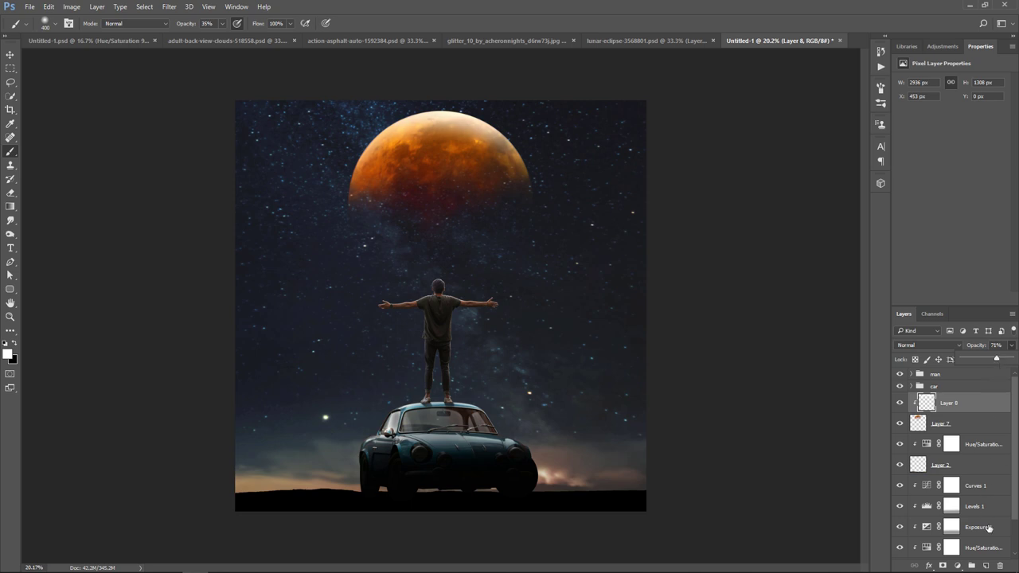
Add Layer 9 clipped to the moon, set to Overlay and filled with 50% gray.
{"action": "left_click", "coordinate": [985, 566]}
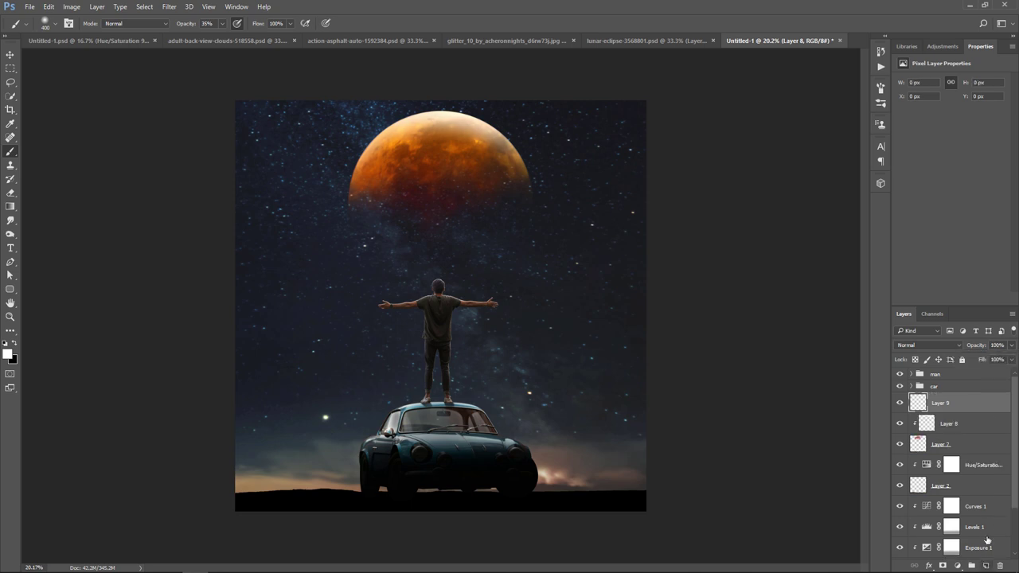
{"action": "left_click", "coordinate": [990, 414], "text": "alt"}
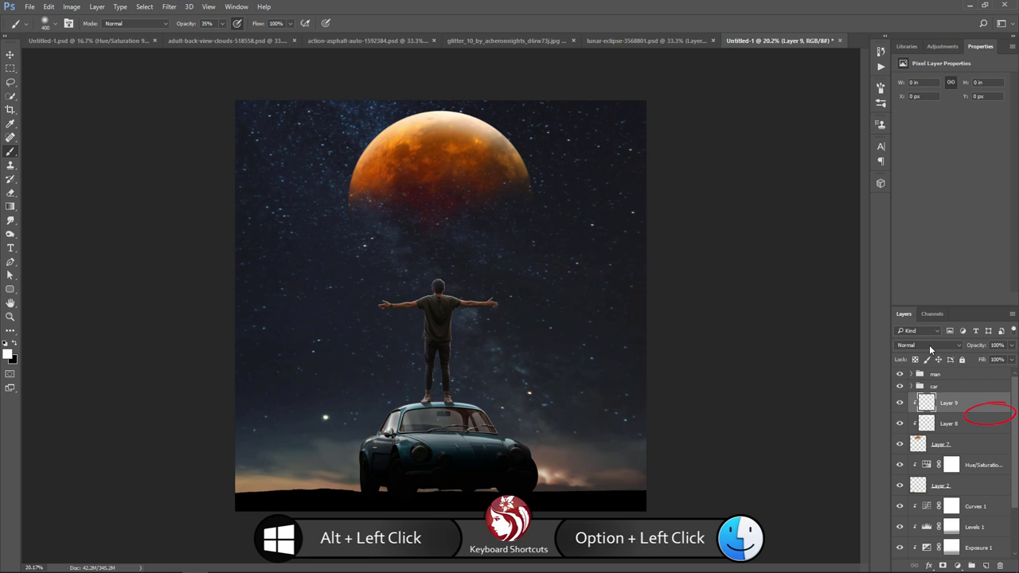
{"action": "left_click", "coordinate": [930, 345]}
{"action": "left_click", "coordinate": [925, 450]}
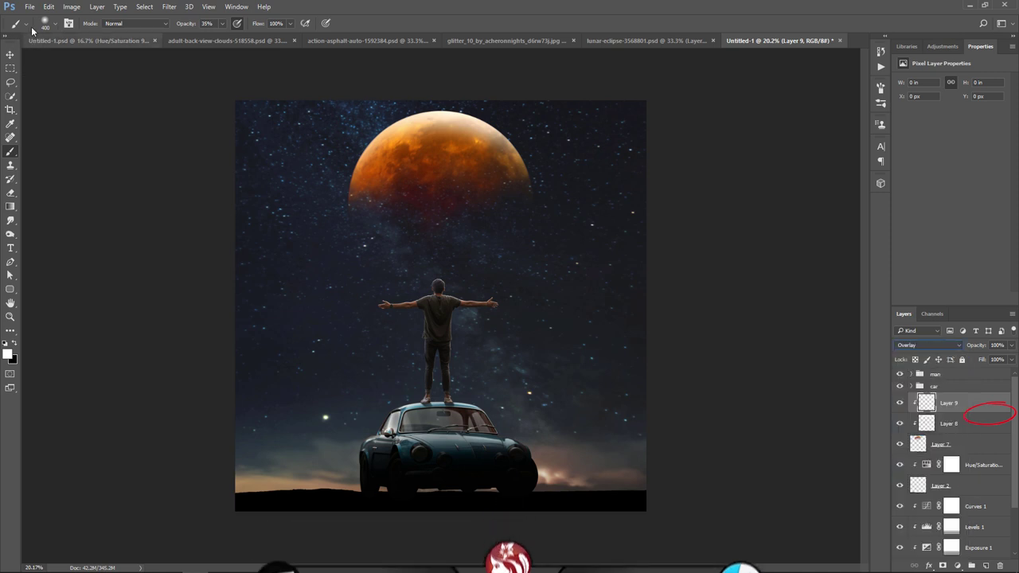
{"action": "left_click", "coordinate": [48, 6]}
{"action": "left_click", "coordinate": [81, 173]}
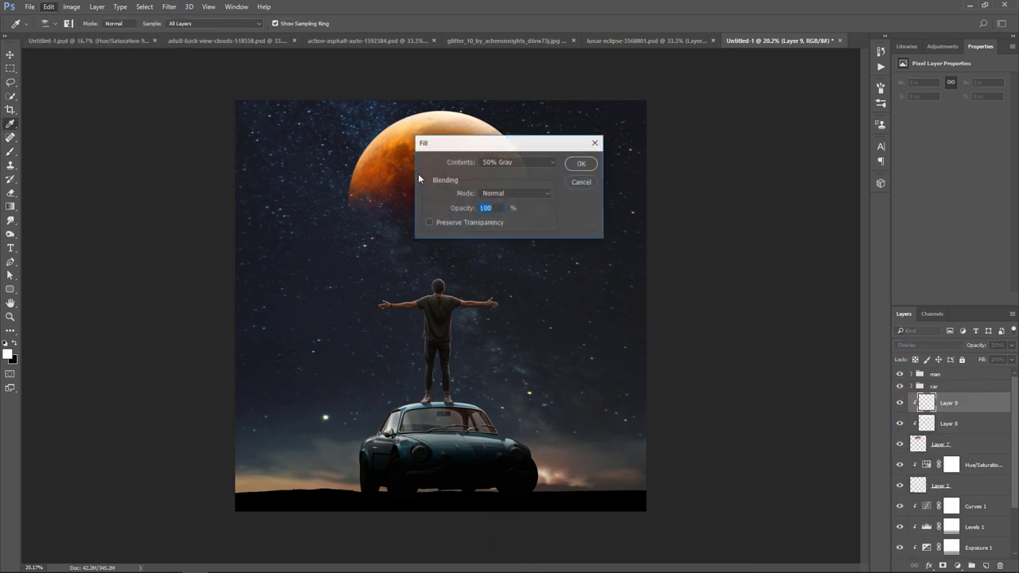
{"action": "left_click", "coordinate": [581, 164]}
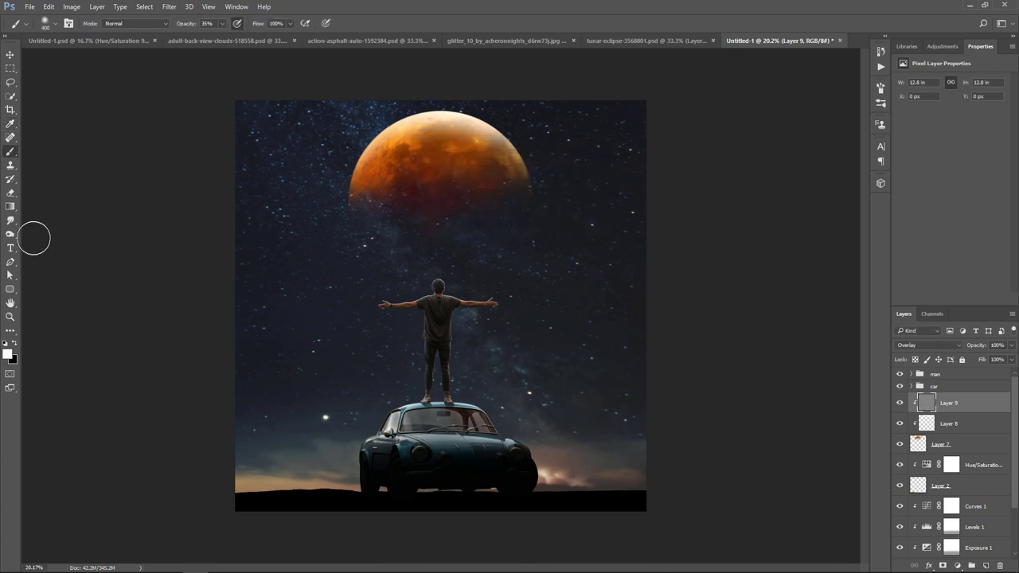
Brighten the moon's top edge with the Dodge tool, undoing a trial Burn stroke.
{"action": "left_click", "coordinate": [11, 234]}
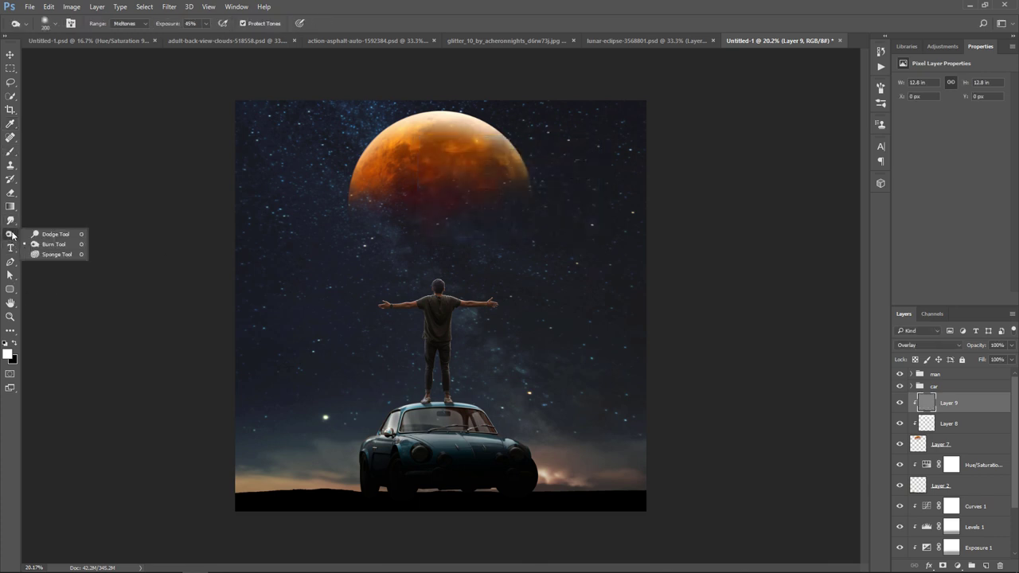
{"action": "left_click", "coordinate": [54, 234]}
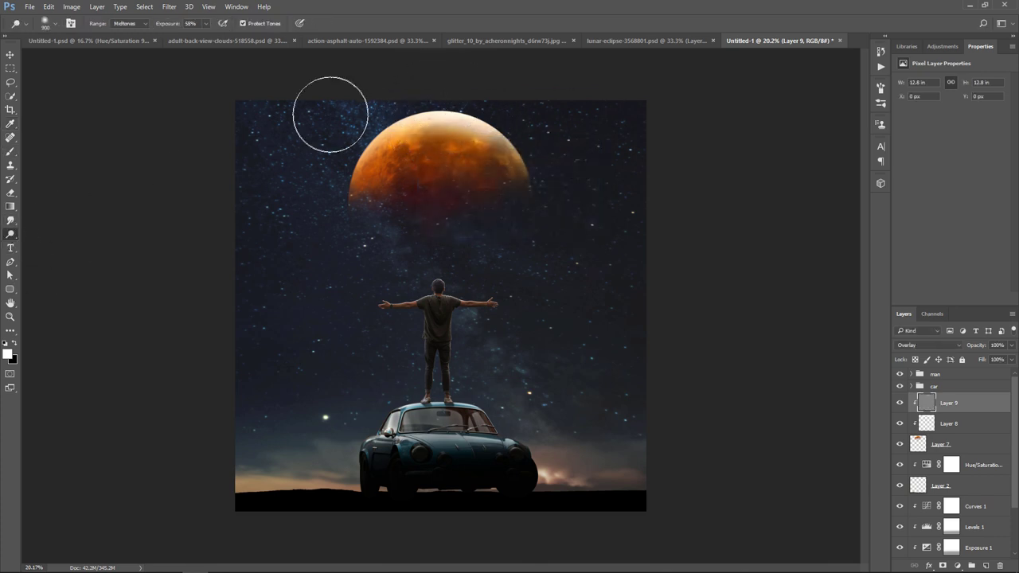
{"action": "mouse_move", "coordinate": [332, 139]}
{"action": "left_mouse_down"}
{"action": "mouse_move", "coordinate": [539, 135]}
{"action": "mouse_move", "coordinate": [298, 177]}
{"action": "left_mouse_up"}
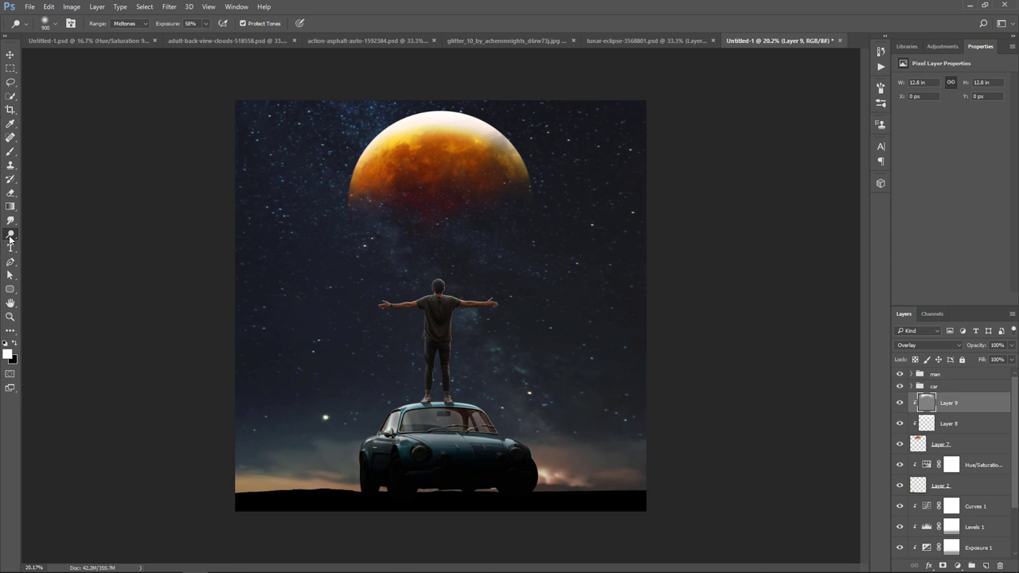
{"action": "right_click", "coordinate": [10, 237]}
{"action": "left_click", "coordinate": [44, 243]}
{"action": "key", "text": "bracketright"}
{"action": "key", "text": "bracketright"}
{"action": "key", "text": "bracketright"}
{"action": "key", "text": "bracketright"}
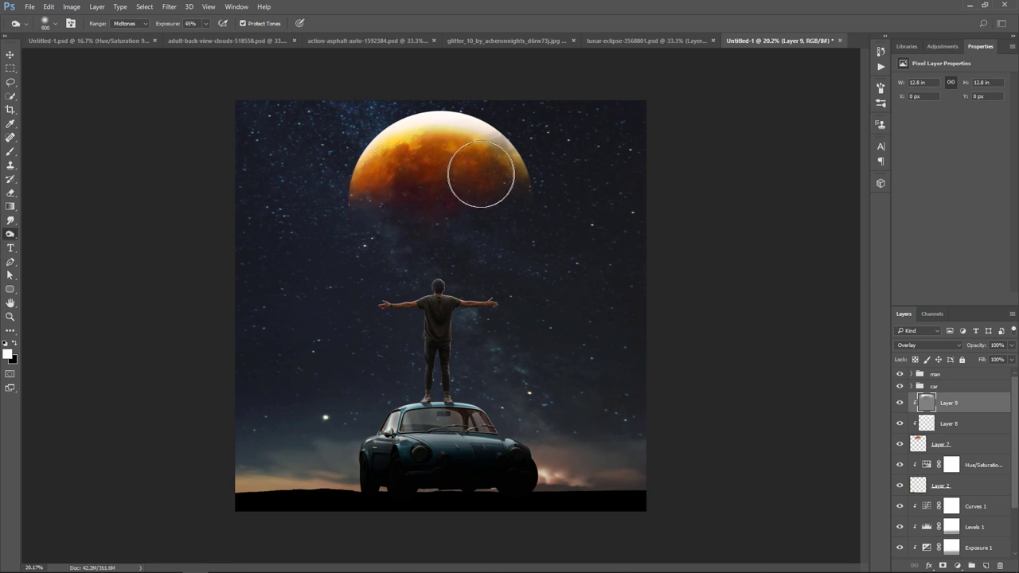
{"action": "key", "text": "ctrl+z"}
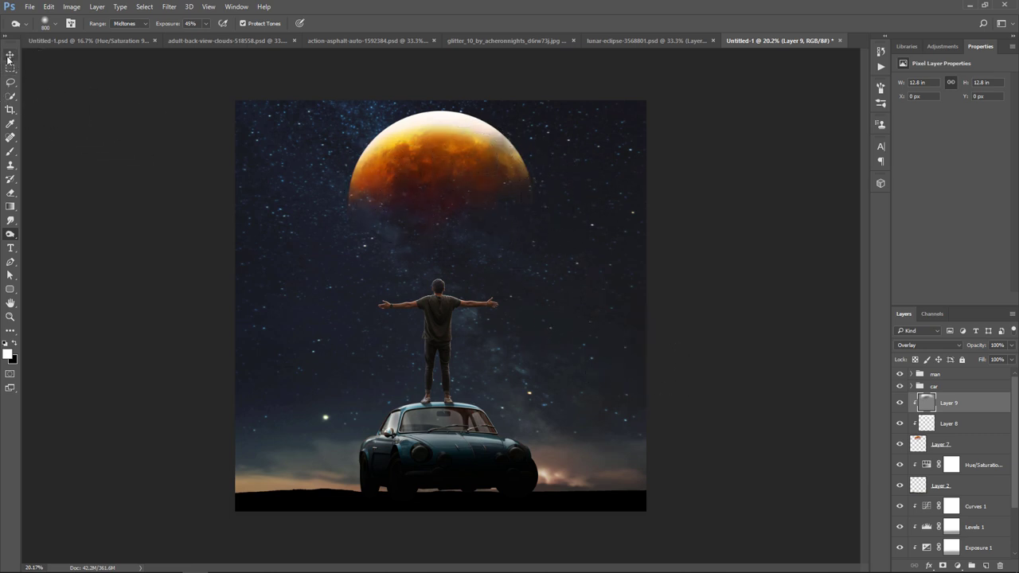
Lower Layer 9 to 49% opacity, toggling it to compare the moon before and after.
{"action": "left_click", "coordinate": [11, 54]}
{"action": "left_click", "coordinate": [899, 404]}
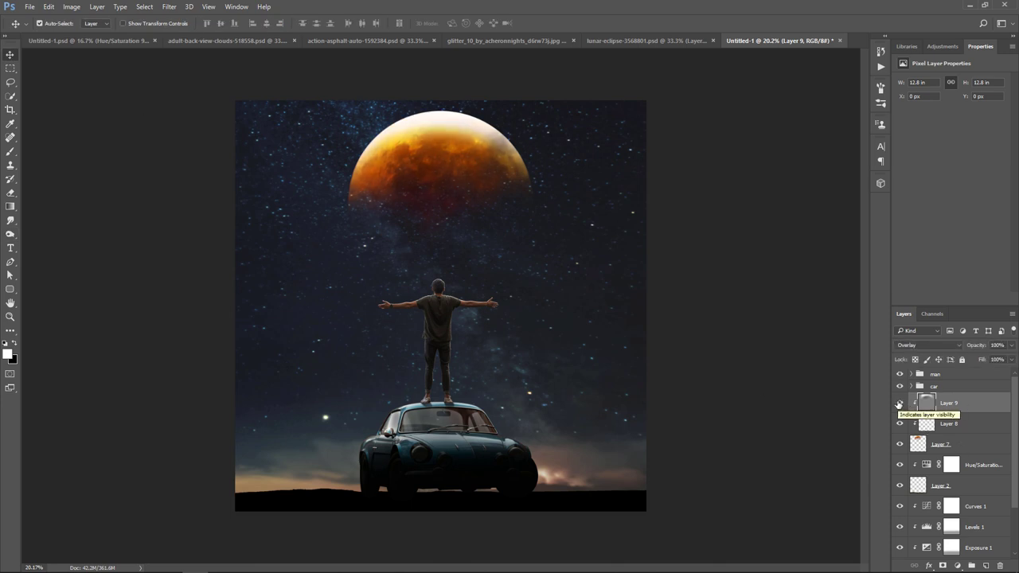
{"action": "left_click", "coordinate": [1011, 346]}
{"action": "left_click_drag", "start_coordinate": [1004, 359], "coordinate": [1001, 362]}
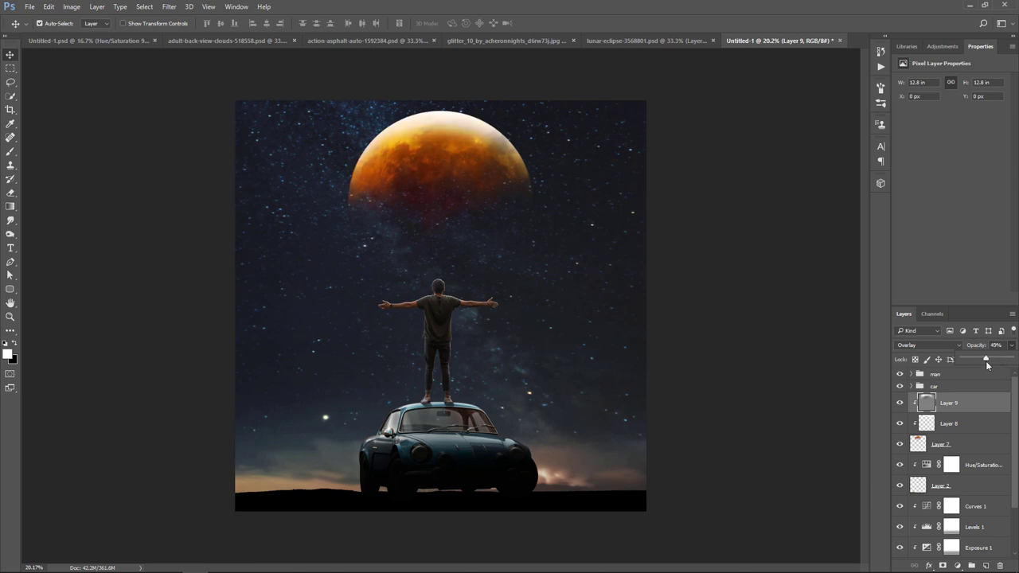
{"action": "left_click", "coordinate": [900, 404]}
Bring the orange bokeh in as Layer 10 below Layer 7, scaled to about 56% over the moon and man.
{"action": "left_click", "coordinate": [506, 39]}
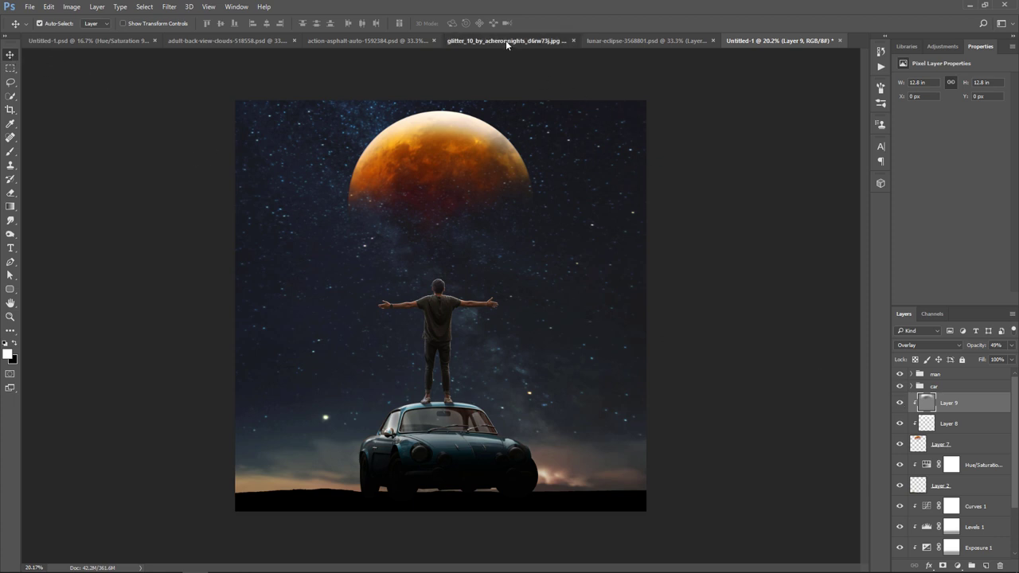
{"action": "left_click_drag", "start_coordinate": [535, 199], "coordinate": [781, 51]}
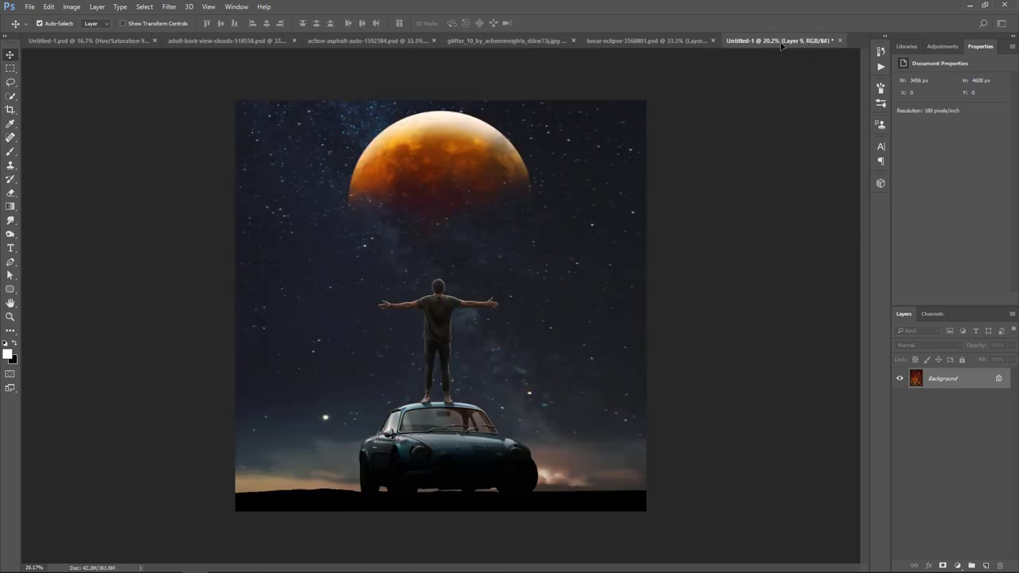
{"action": "left_click_drag", "start_coordinate": [781, 51], "coordinate": [452, 215]}
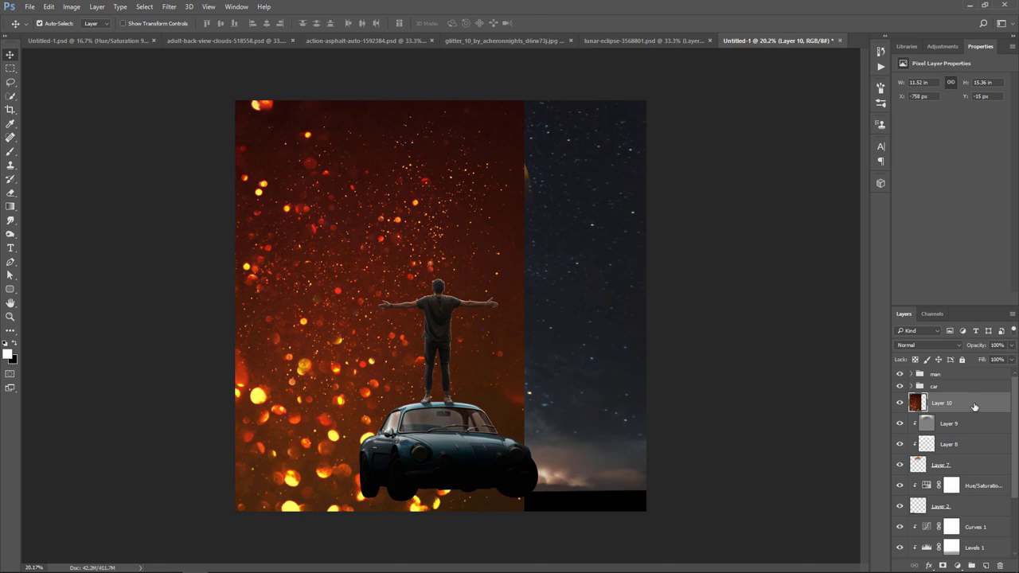
{"action": "left_click_drag", "start_coordinate": [974, 406], "coordinate": [995, 475]}
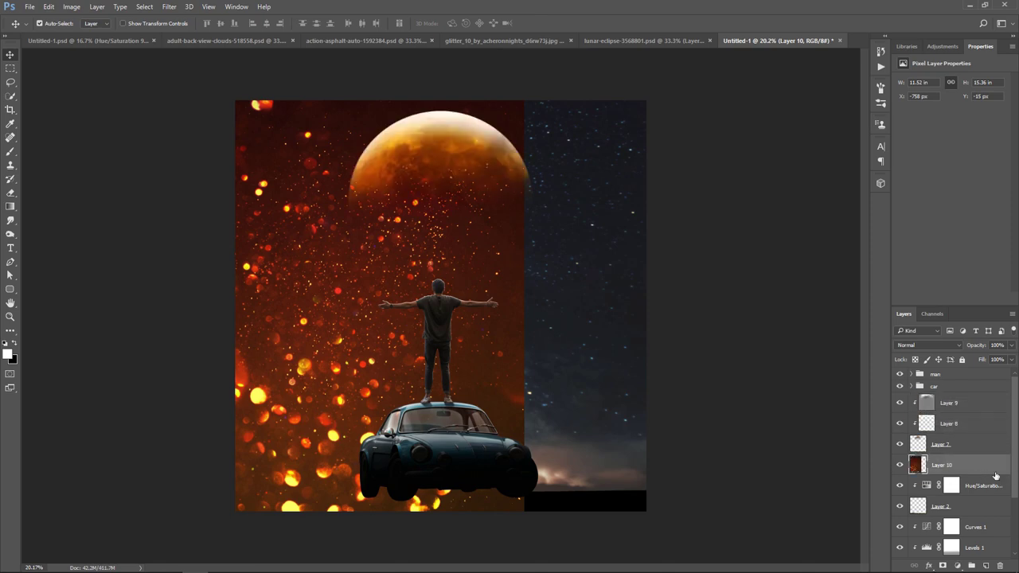
{"action": "key", "text": "ctrl+t"}
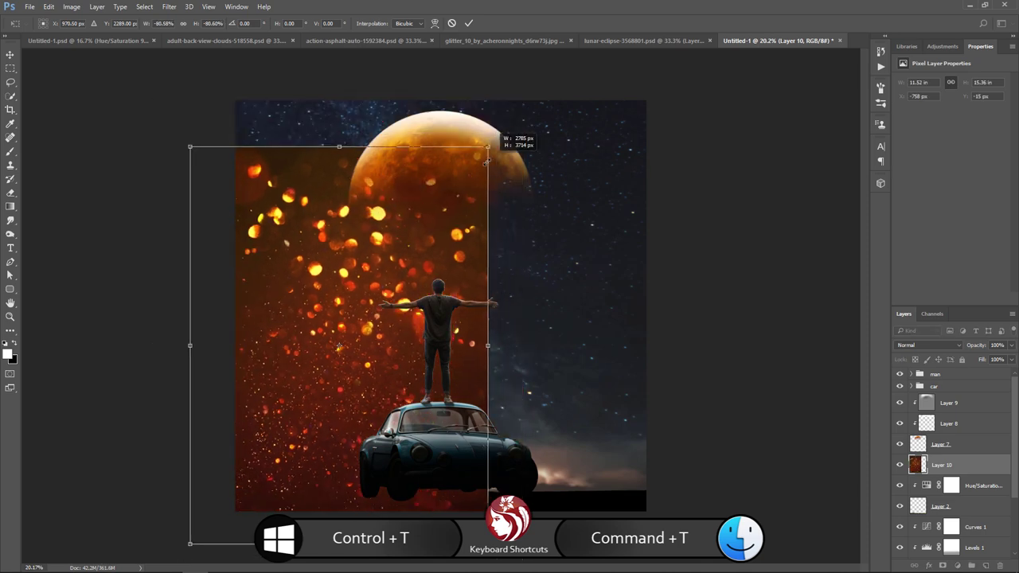
{"action": "left_click_drag", "start_coordinate": [524, 99], "coordinate": [446, 208]}
{"action": "mouse_move", "coordinate": [419, 321]}
{"action": "left_mouse_down"}
{"action": "mouse_move", "coordinate": [478, 273]}
{"action": "mouse_move", "coordinate": [482, 235]}
{"action": "left_mouse_up"}
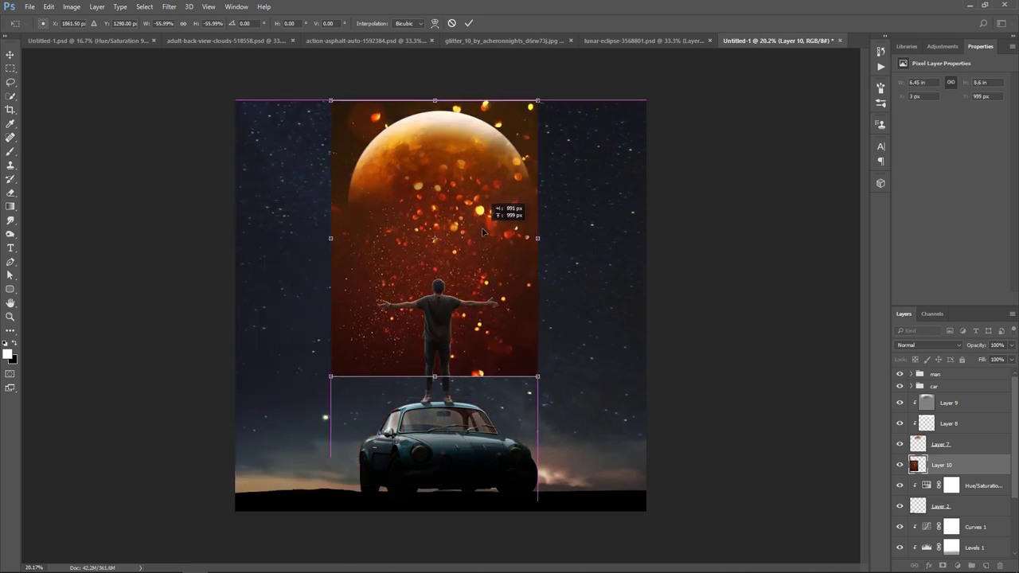
Commit the bokeh resize and set Layer 10's blend mode to Lighten after trying Screen.
{"action": "key", "text": "Return"}
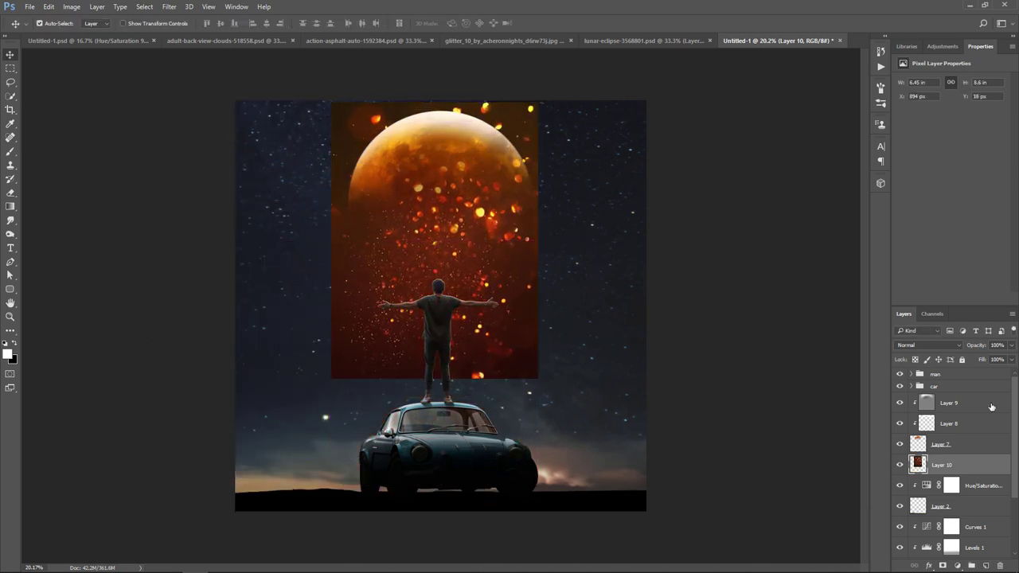
{"action": "left_click", "coordinate": [934, 345]}
{"action": "left_click", "coordinate": [926, 422]}
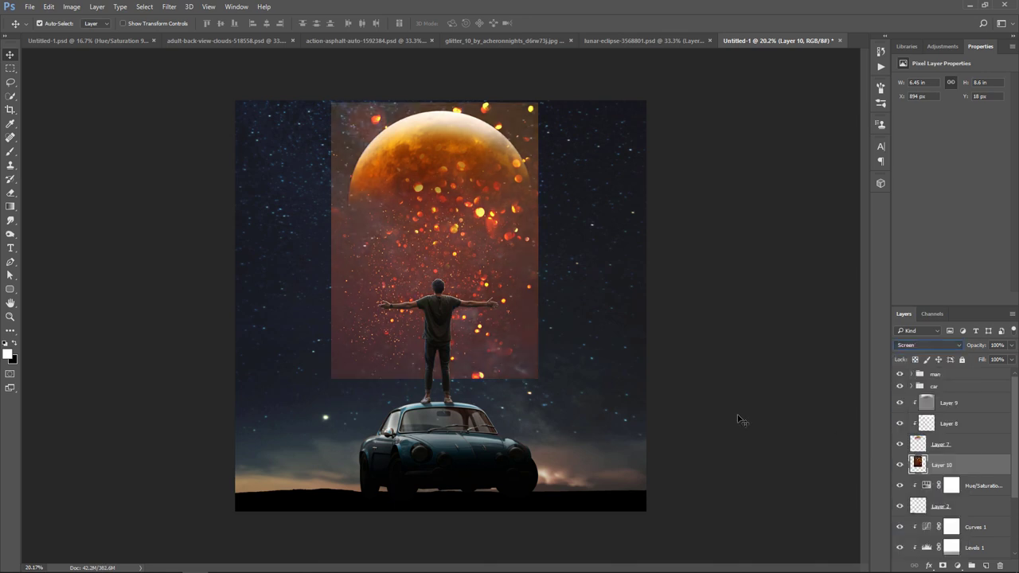
{"action": "left_click", "coordinate": [928, 346]}
{"action": "left_click", "coordinate": [924, 412]}
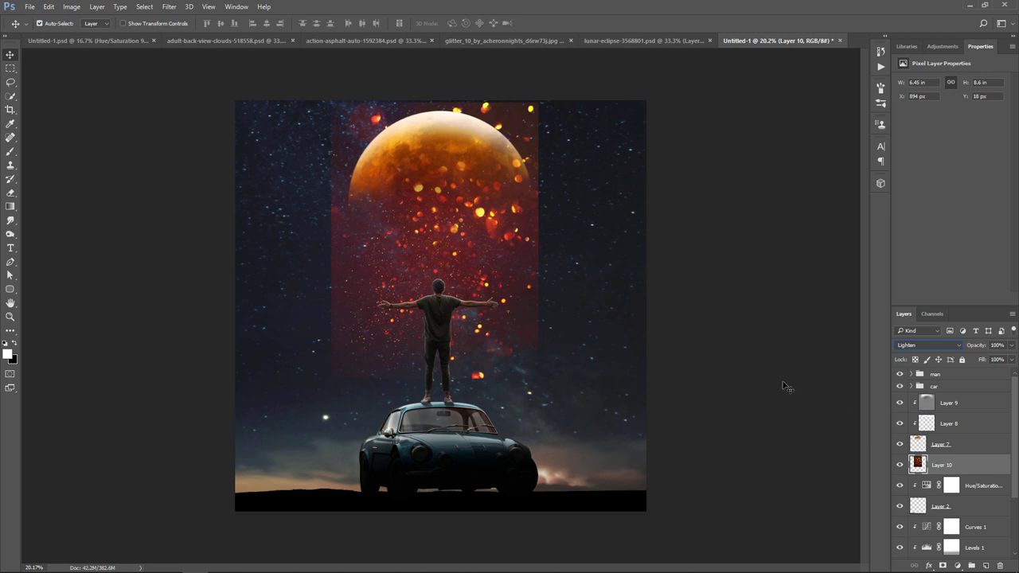
Enlarge the bokeh layer to about 108%.
{"action": "key", "text": "ctrl+t"}
{"action": "left_click_drag", "start_coordinate": [540, 381], "coordinate": [548, 391]}
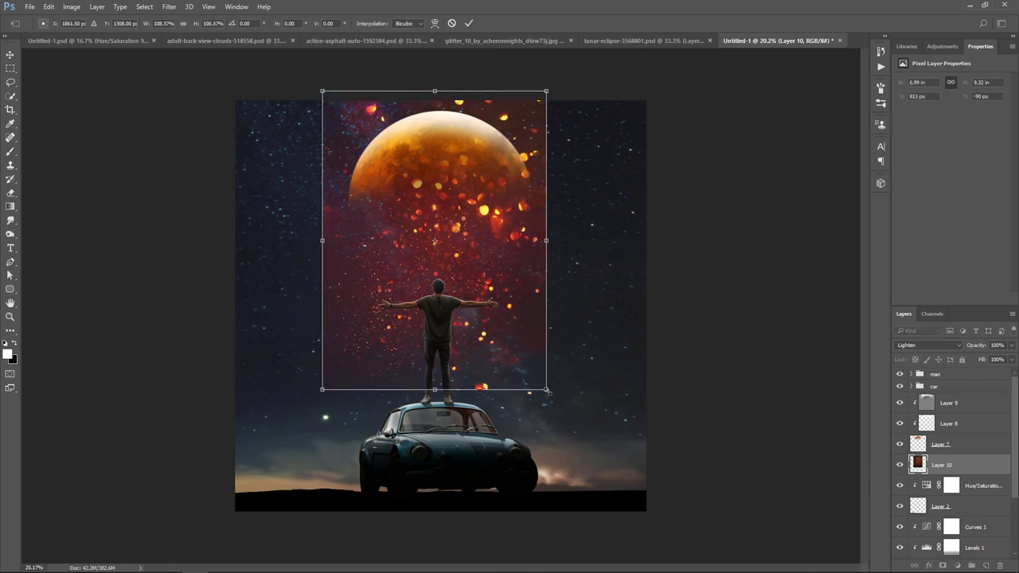
{"action": "key", "text": "Return"}
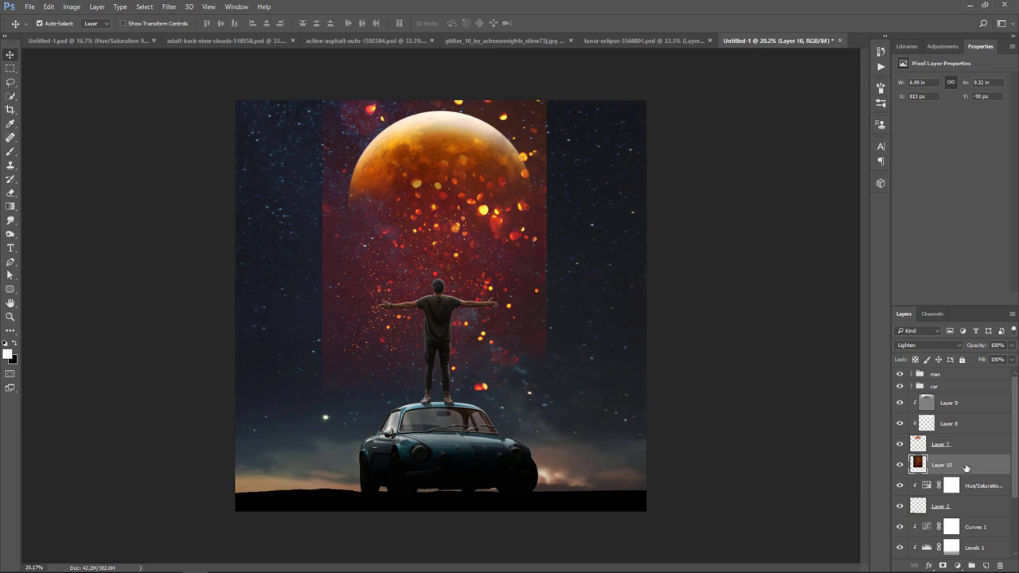
Apply a 4.1 pixel Gaussian Blur to the bokeh layer.
{"action": "left_click", "coordinate": [168, 8]}
{"action": "mouse_move", "coordinate": [174, 125]}
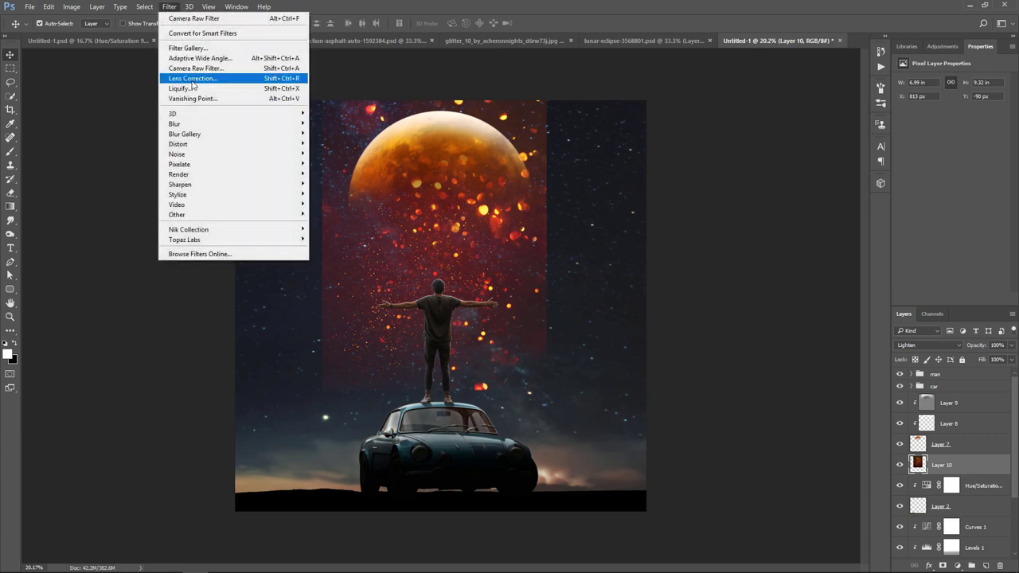
{"action": "left_click", "coordinate": [348, 166]}
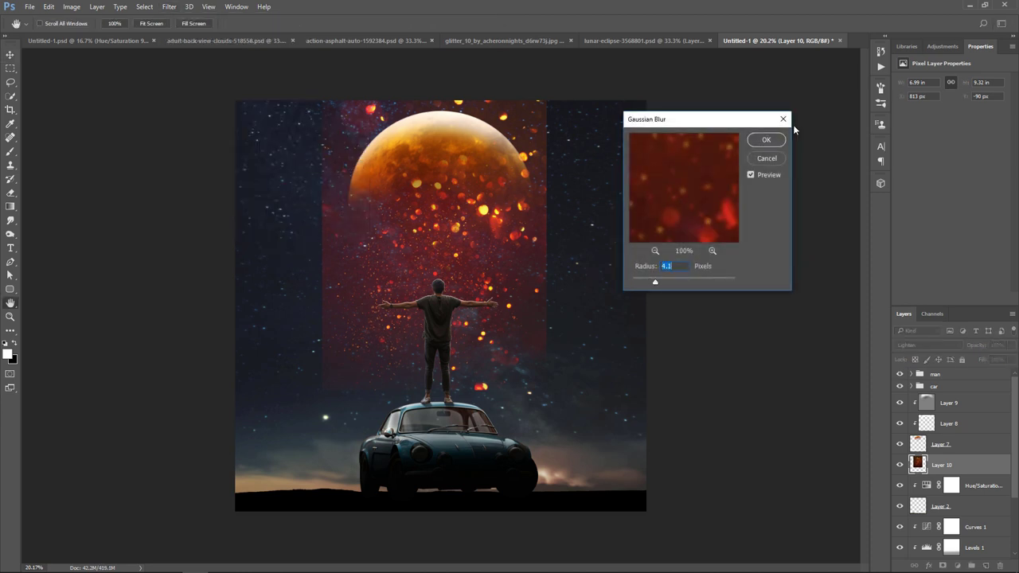
{"action": "left_click", "coordinate": [766, 140]}
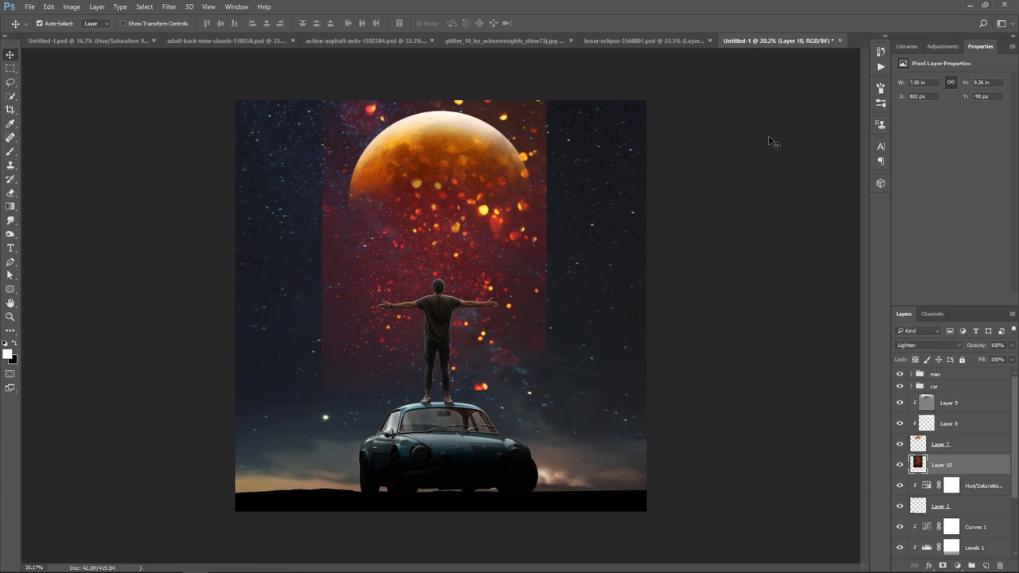
Add a Levels adjustment clipped to Layer 10 with inputs 47, 1.00 and 192.
{"action": "left_click", "coordinate": [959, 566]}
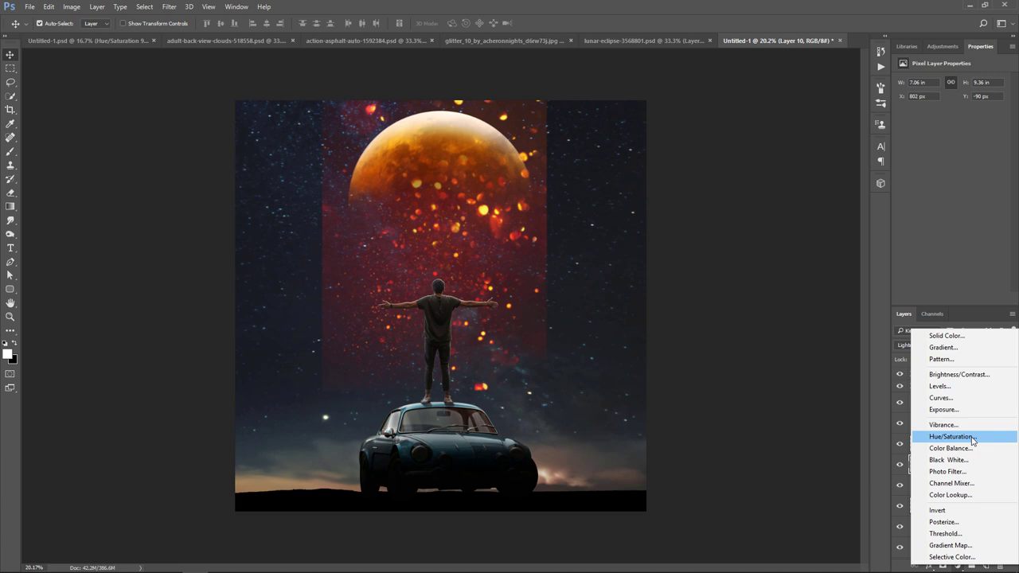
{"action": "left_click", "coordinate": [976, 389]}
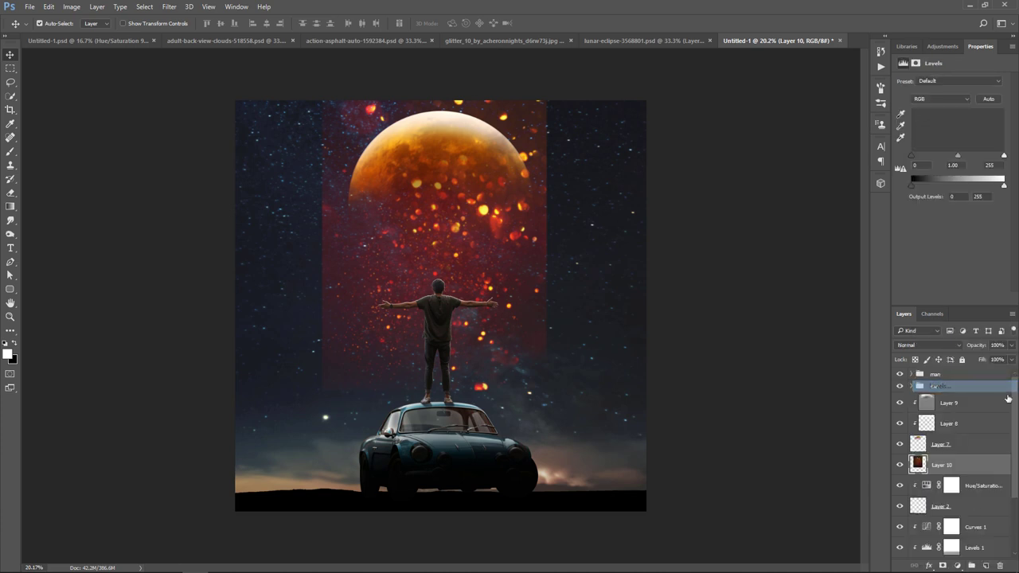
{"action": "left_click", "coordinate": [936, 299]}
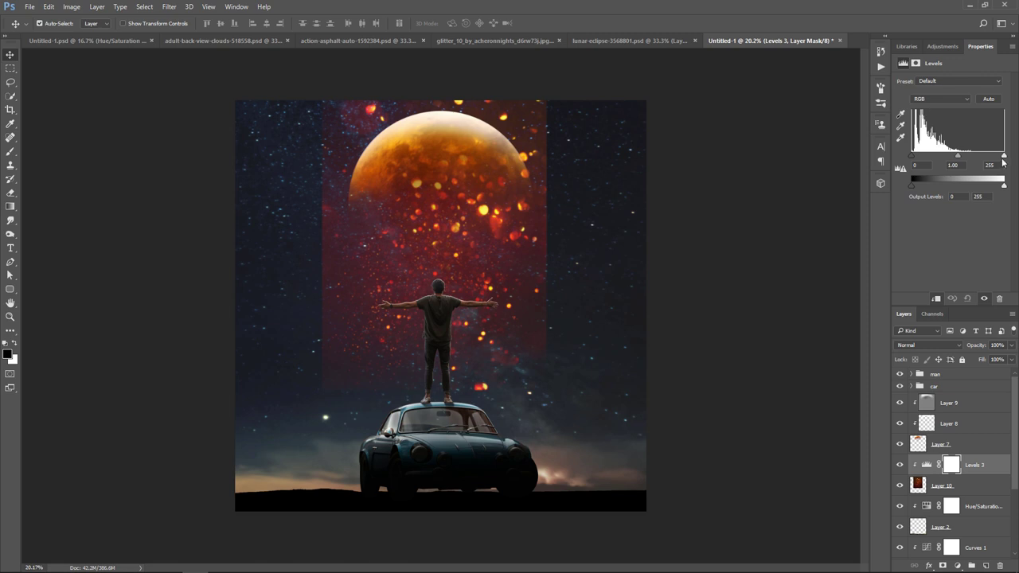
{"action": "left_click_drag", "start_coordinate": [1003, 156], "coordinate": [994, 156]}
{"action": "left_click_drag", "start_coordinate": [913, 156], "coordinate": [932, 157]}
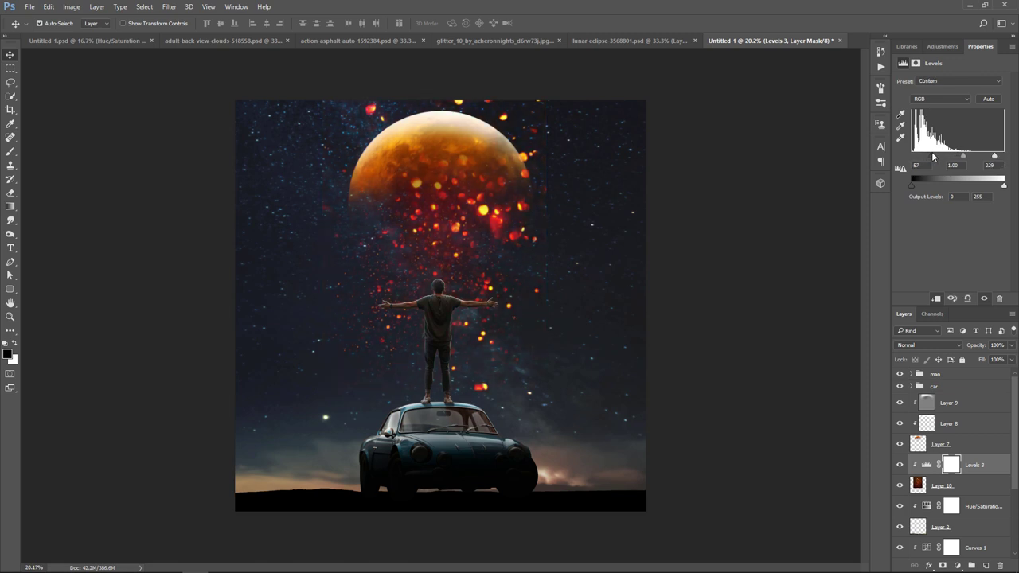
{"action": "left_click_drag", "start_coordinate": [994, 156], "coordinate": [979, 156]}
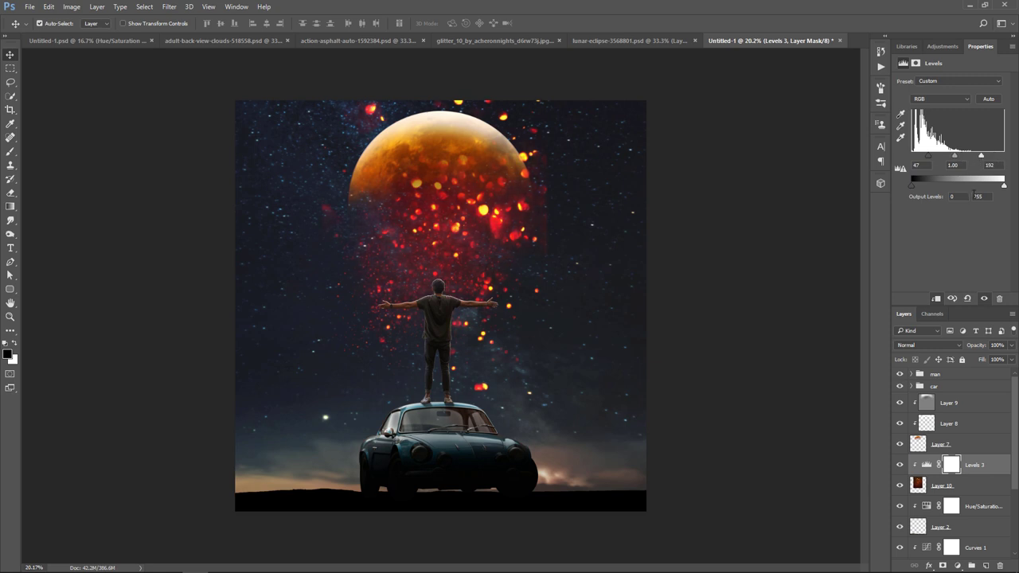
{"action": "left_click", "coordinate": [954, 490]}
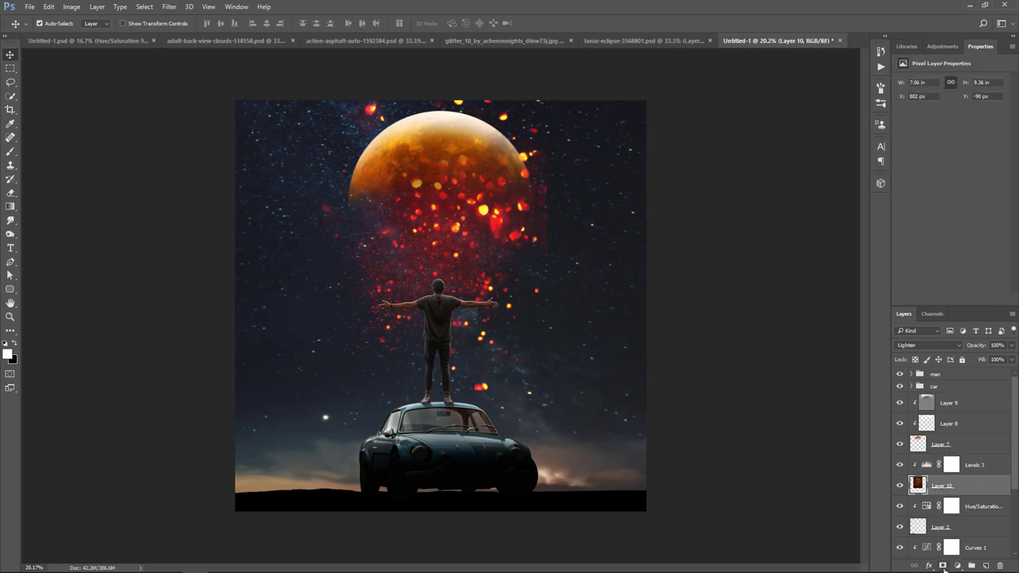
Mask Layer 10 with an 85% black brush to hide red sparks over the moon's top and right side.
{"action": "left_click", "coordinate": [942, 565]}
{"action": "key", "text": "x"}
{"action": "left_click", "coordinate": [10, 151]}
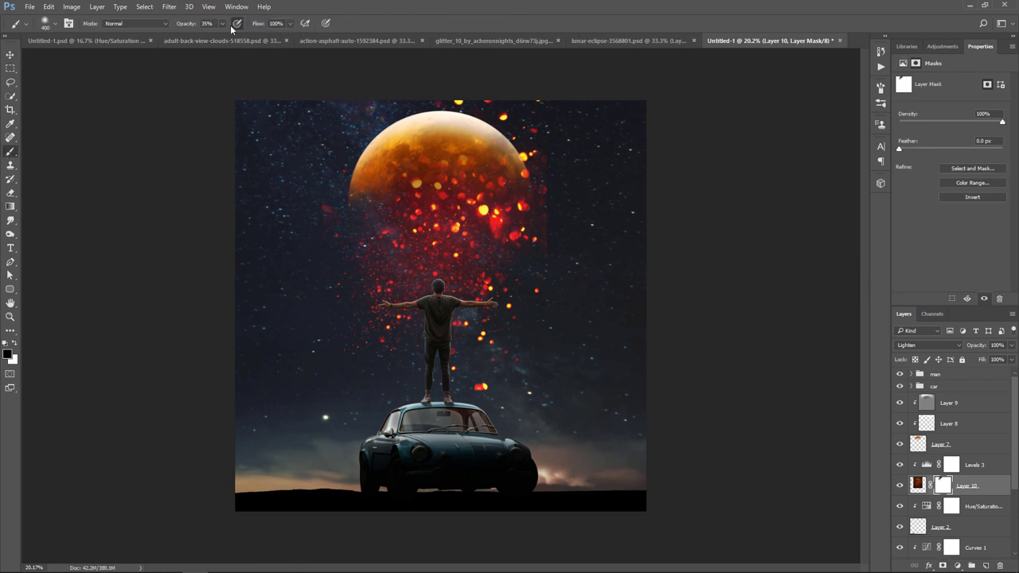
{"action": "key", "text": "8"}
{"action": "key", "text": "5"}
{"action": "left_click_drag", "start_coordinate": [501, 112], "coordinate": [337, 107]}
{"action": "left_click_drag", "start_coordinate": [578, 161], "coordinate": [541, 184]}
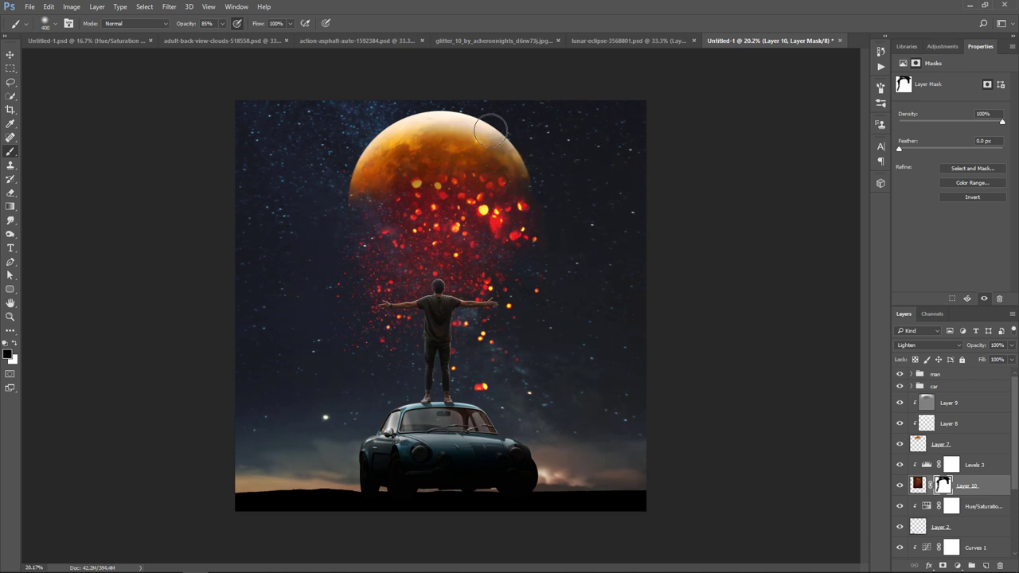
{"action": "left_click_drag", "start_coordinate": [491, 128], "coordinate": [502, 147]}
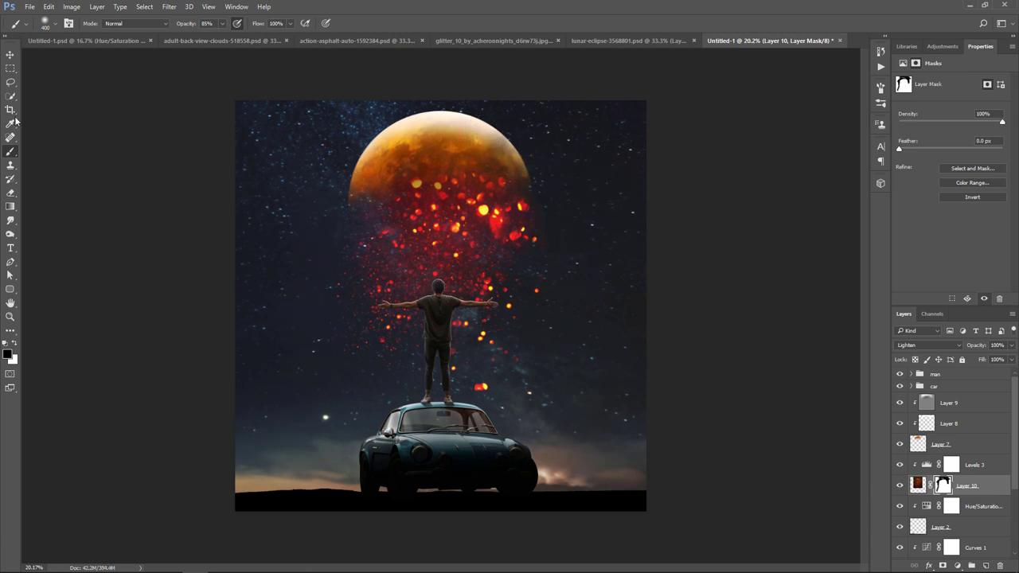
{"action": "left_click", "coordinate": [10, 54]}
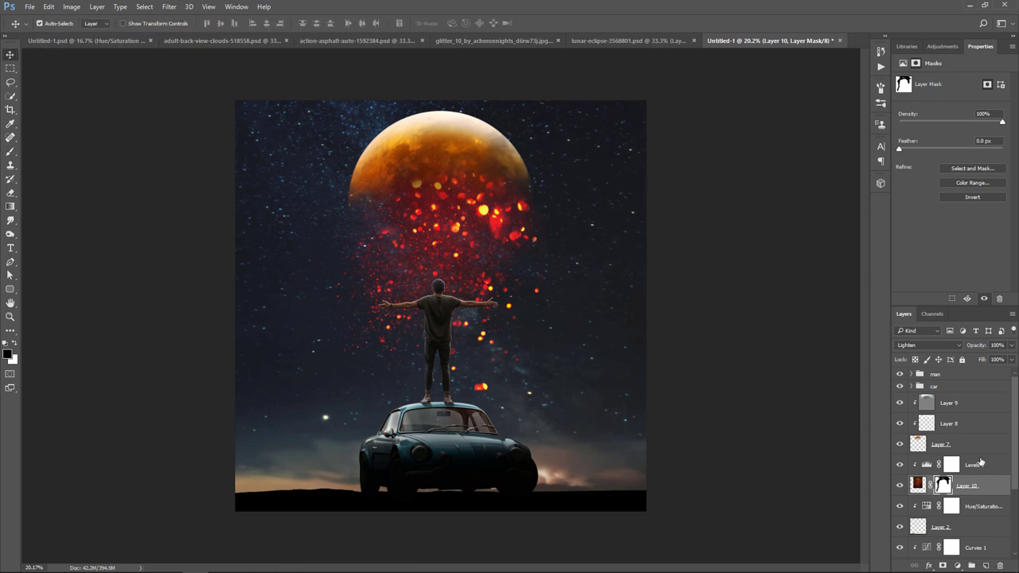
{"action": "left_click", "coordinate": [983, 469]}
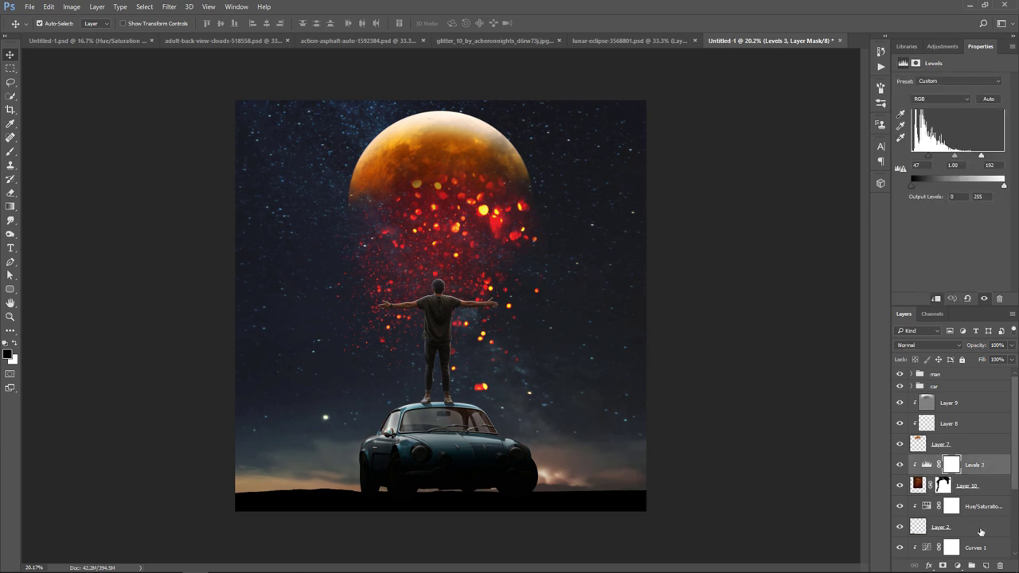
Add a clipped Hue/Saturation layer shifting the sparks' hue away from red and adjusting lightness.
{"action": "left_click", "coordinate": [958, 566]}
{"action": "left_click", "coordinate": [953, 439]}
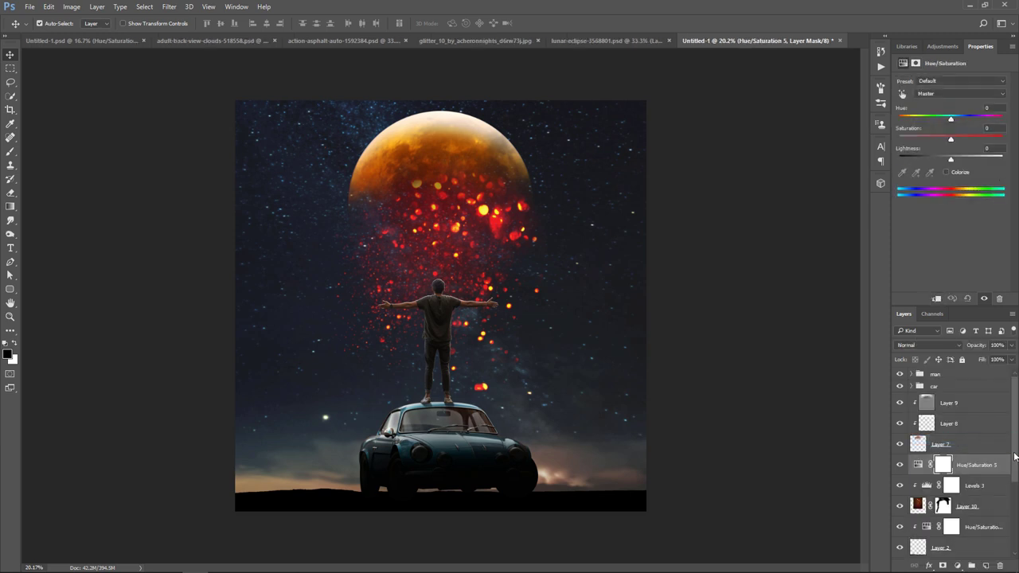
{"action": "left_click", "coordinate": [937, 299]}
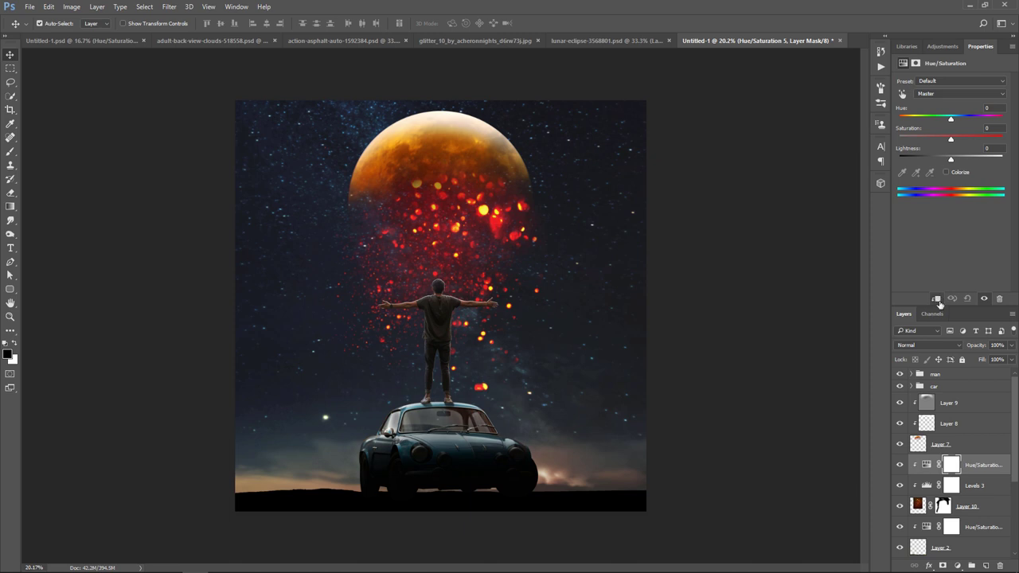
{"action": "mouse_move", "coordinate": [952, 118]}
{"action": "left_mouse_down"}
{"action": "mouse_move", "coordinate": [972, 121]}
{"action": "mouse_move", "coordinate": [961, 124]}
{"action": "left_mouse_up"}
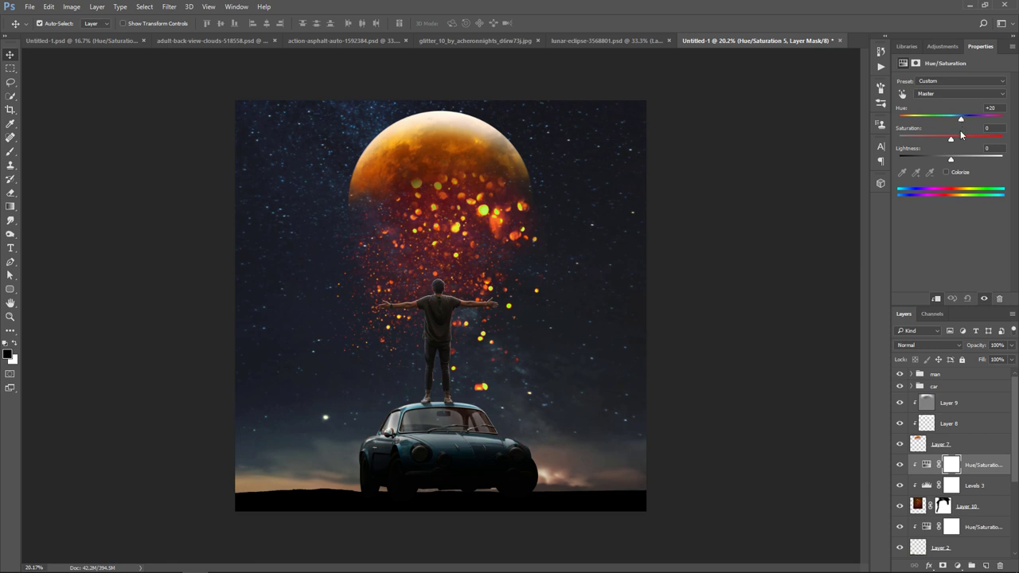
{"action": "left_click_drag", "start_coordinate": [952, 160], "coordinate": [961, 141]}
Add an Exposure layer (+1.33, gamma 0.70) and push the Hue/Saturation hue toward orange-yellow.
{"action": "left_click", "coordinate": [959, 567]}
{"action": "left_click", "coordinate": [965, 415]}
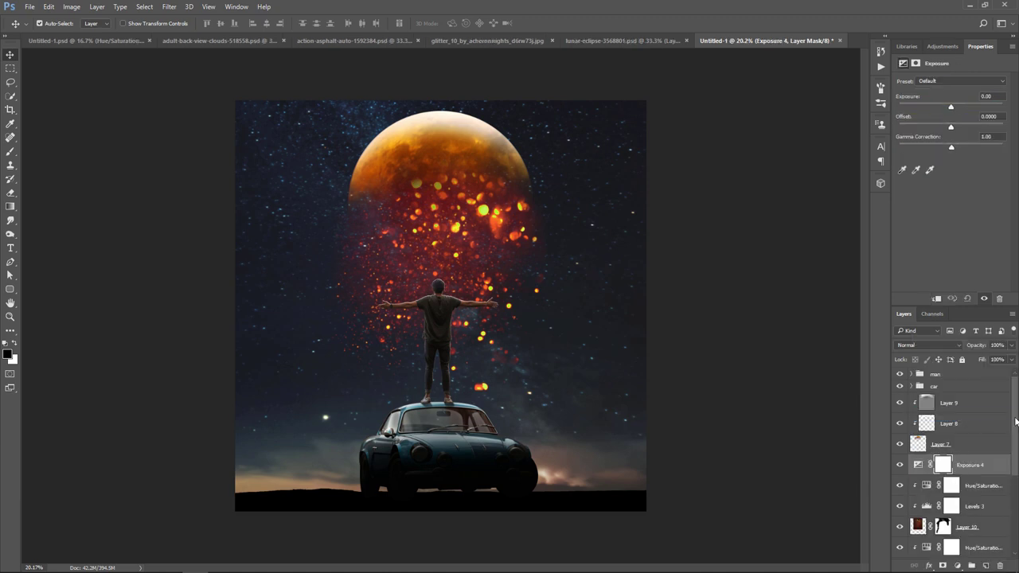
{"action": "left_click_drag", "start_coordinate": [951, 106], "coordinate": [958, 106]}
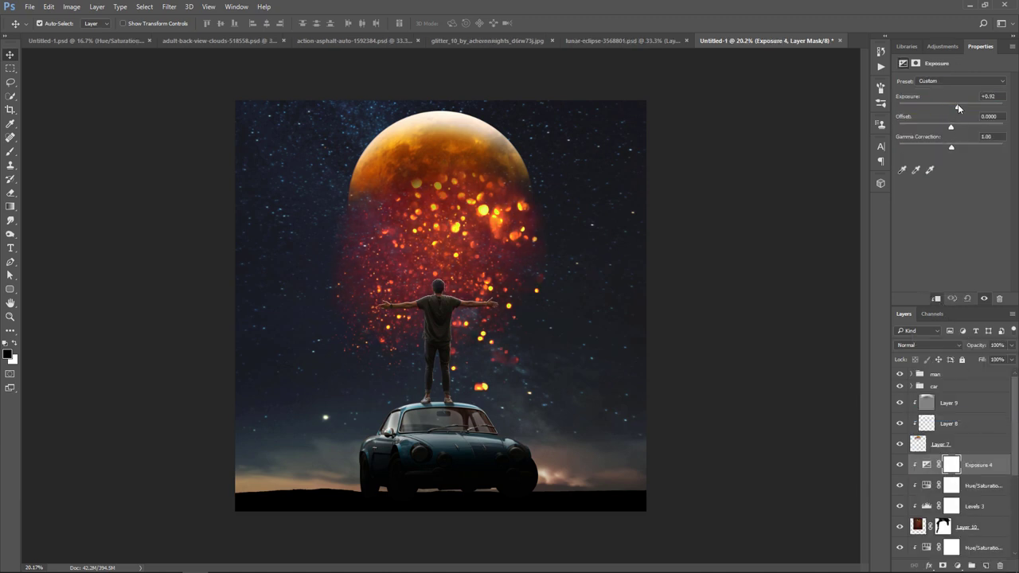
{"action": "left_click_drag", "start_coordinate": [951, 147], "coordinate": [962, 148]}
{"action": "left_click_drag", "start_coordinate": [959, 108], "coordinate": [964, 109]}
{"action": "left_click_drag", "start_coordinate": [959, 148], "coordinate": [964, 150]}
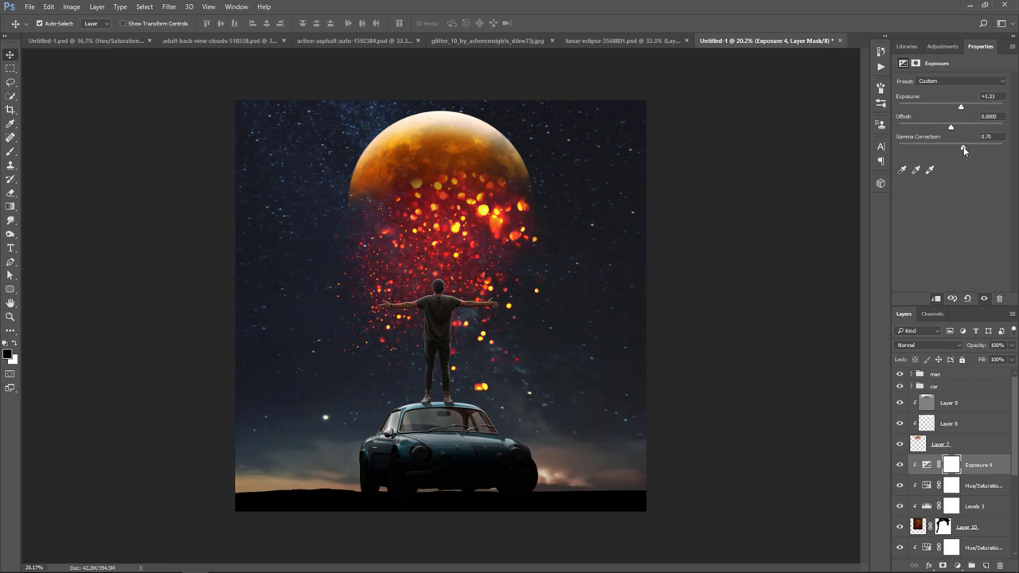
{"action": "left_click", "coordinate": [966, 487]}
{"action": "left_click_drag", "start_coordinate": [963, 121], "coordinate": [968, 121]}
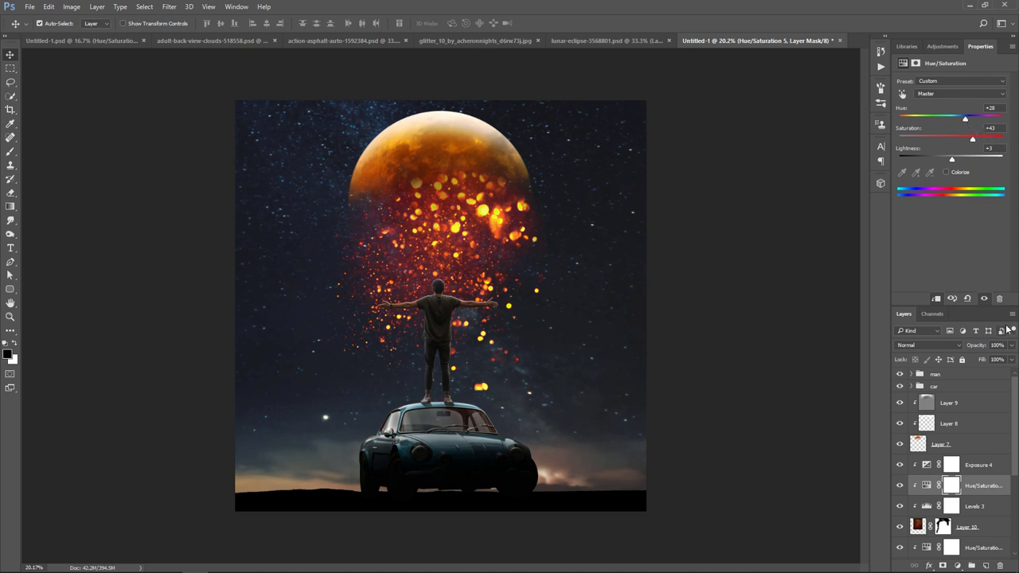
Select the starry sky Layer 1 and add a new clipped Layer 11 above it.
{"action": "scroll", "coordinate": [991, 495], "scroll_direction": "down", "scroll_amount": 4}
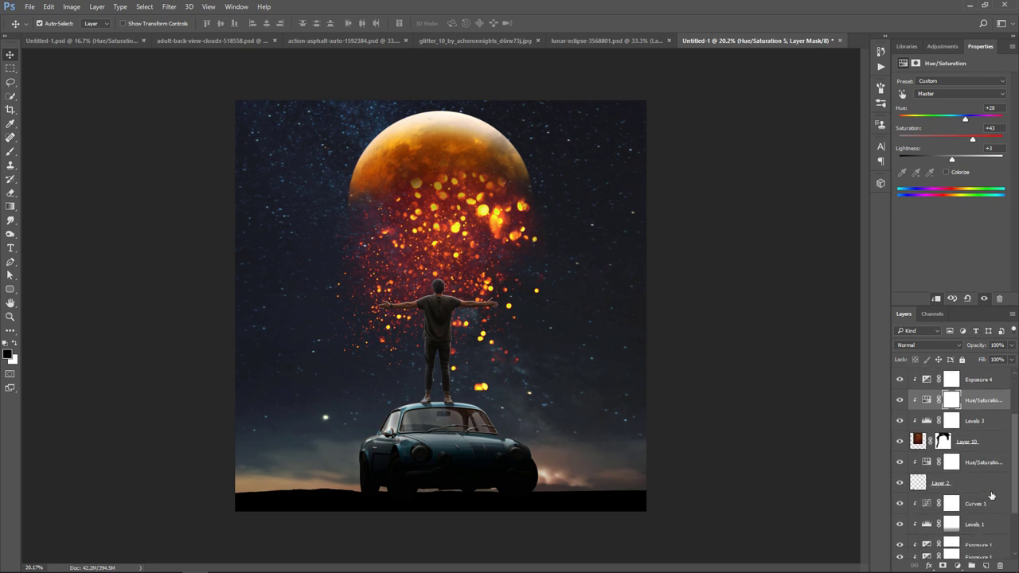
{"action": "scroll", "coordinate": [988, 501], "scroll_direction": "down", "scroll_amount": 3}
{"action": "left_click", "coordinate": [908, 528]}
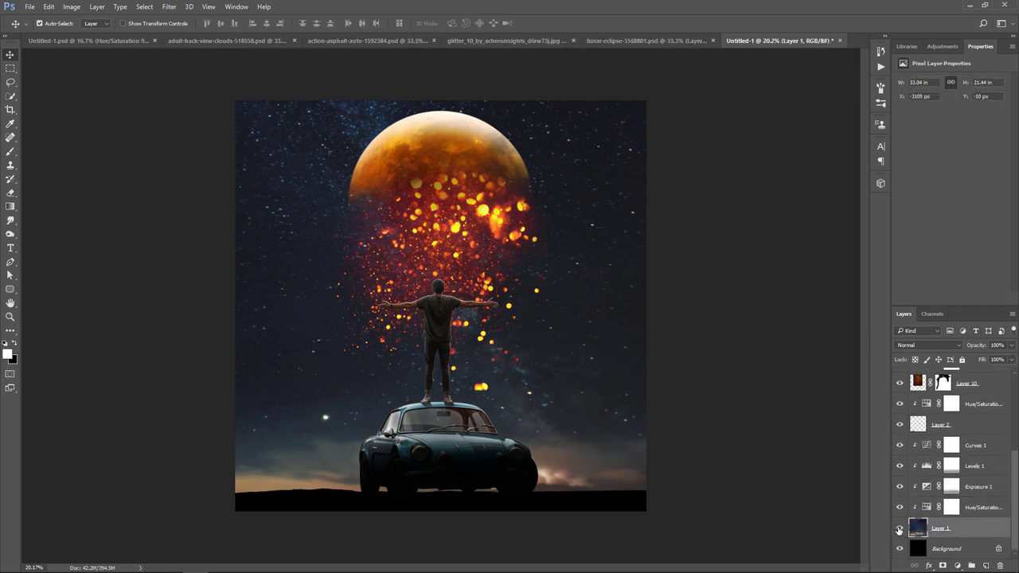
{"action": "left_click", "coordinate": [899, 530]}
{"action": "left_click", "coordinate": [899, 530]}
{"action": "left_click", "coordinate": [986, 565]}
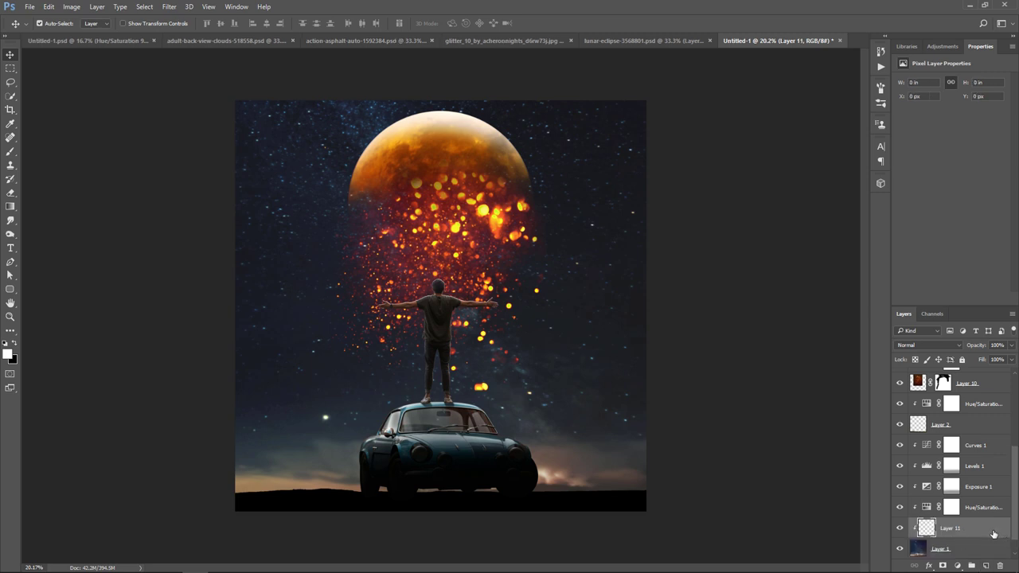
Sample dark blue #1a1c21 and brush a large 54%-opacity wash across the middle of the sky.
{"action": "left_click", "coordinate": [8, 357]}
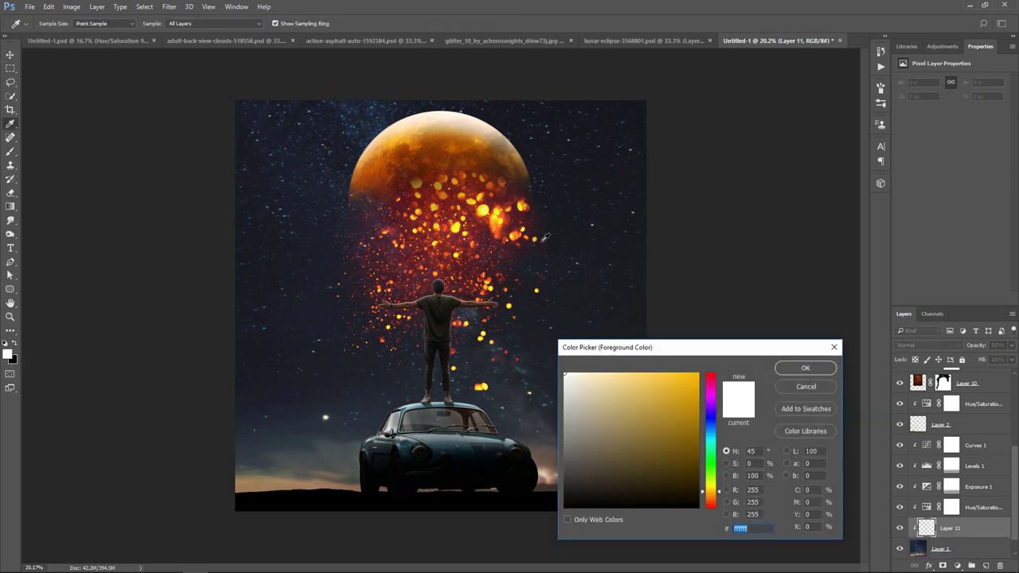
{"action": "left_click", "coordinate": [550, 239]}
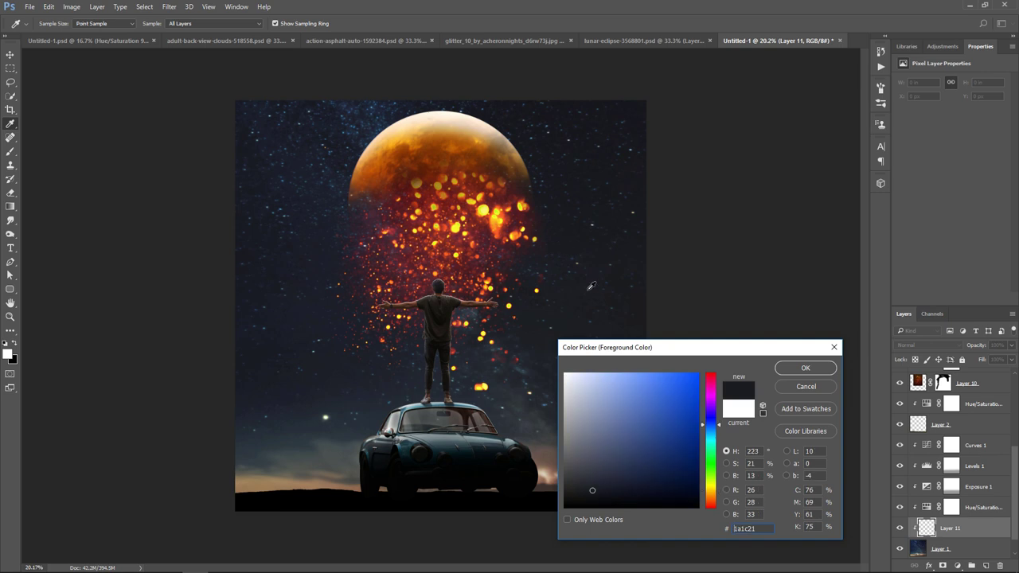
{"action": "left_click", "coordinate": [803, 369]}
{"action": "left_click", "coordinate": [10, 151]}
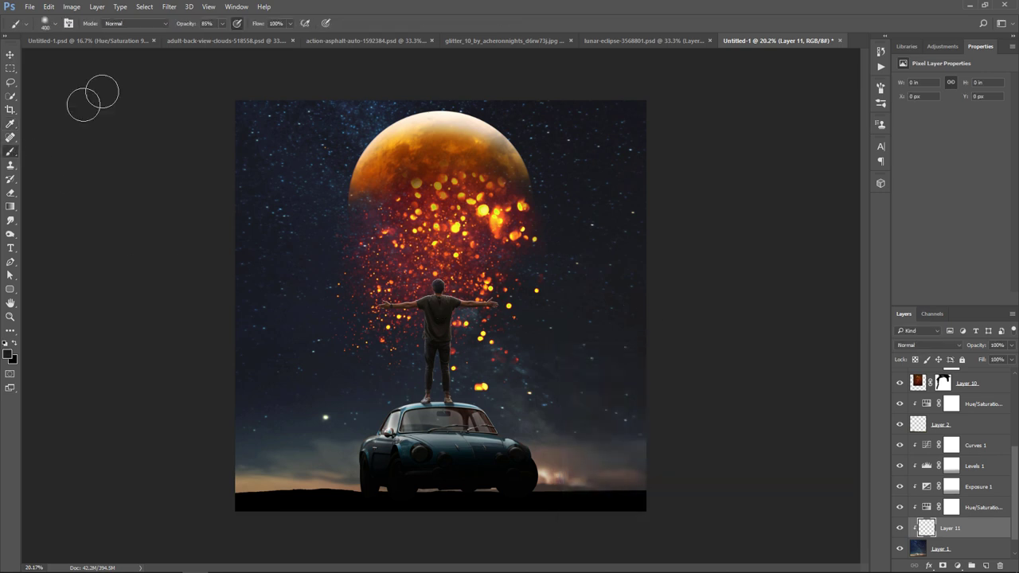
{"action": "left_click", "coordinate": [222, 23]}
{"action": "left_click_drag", "start_coordinate": [225, 36], "coordinate": [207, 36]}
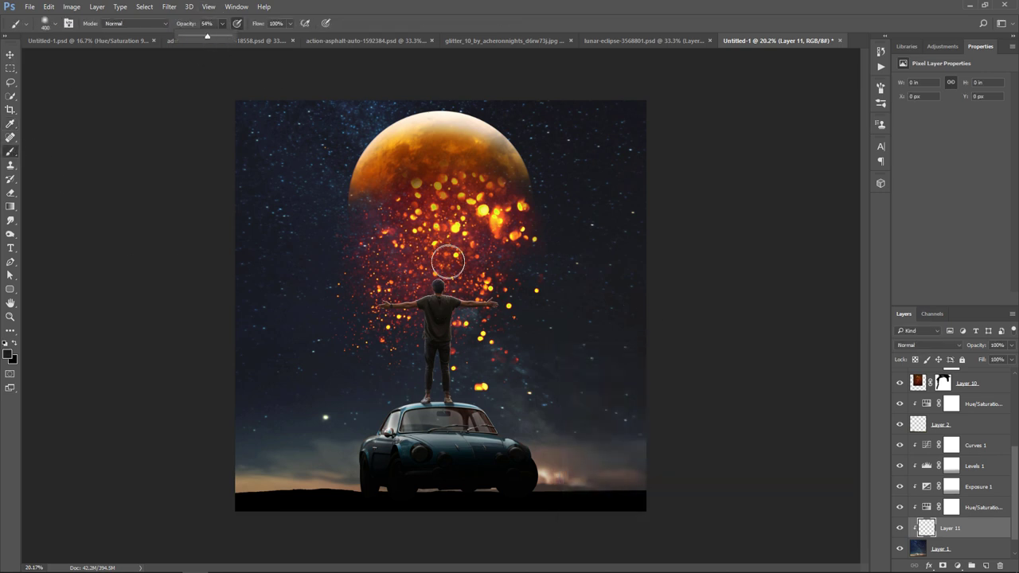
{"action": "key", "text": "bracketright"}
{"action": "key", "text": "bracketright"}
{"action": "key", "text": "bracketright"}
{"action": "mouse_move", "coordinate": [387, 228]}
{"action": "left_mouse_down"}
{"action": "mouse_move", "coordinate": [387, 204]}
{"action": "mouse_move", "coordinate": [410, 284]}
{"action": "mouse_move", "coordinate": [488, 228]}
{"action": "mouse_move", "coordinate": [480, 181]}
{"action": "mouse_move", "coordinate": [413, 320]}
{"action": "mouse_move", "coordinate": [485, 310]}
{"action": "mouse_move", "coordinate": [534, 318]}
{"action": "left_mouse_up"}
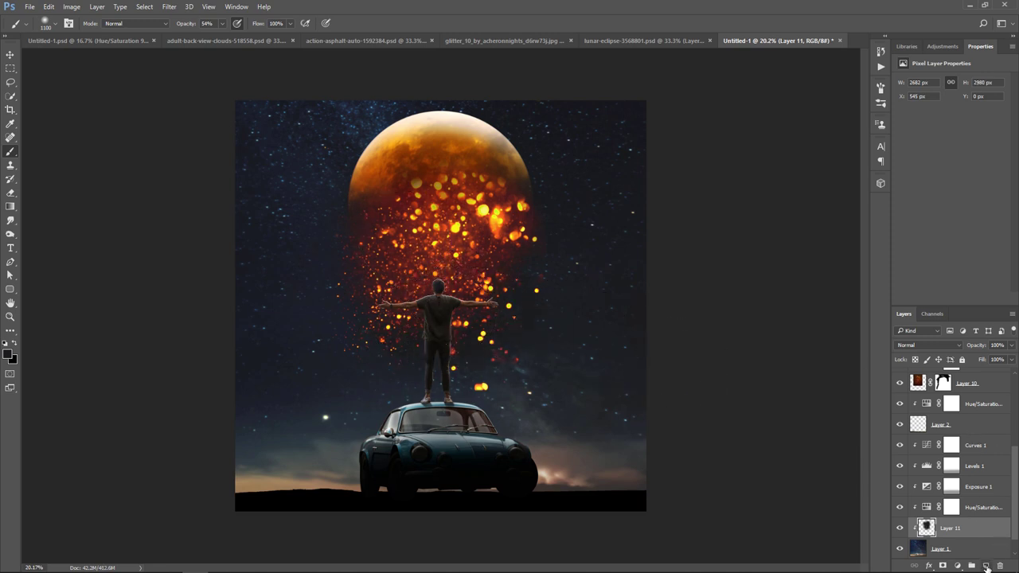
Add an empty Layer 12 above the Hue/Saturation layer and pick a light peach foreground colour.
{"action": "left_click", "coordinate": [986, 404]}
{"action": "left_click", "coordinate": [986, 565]}
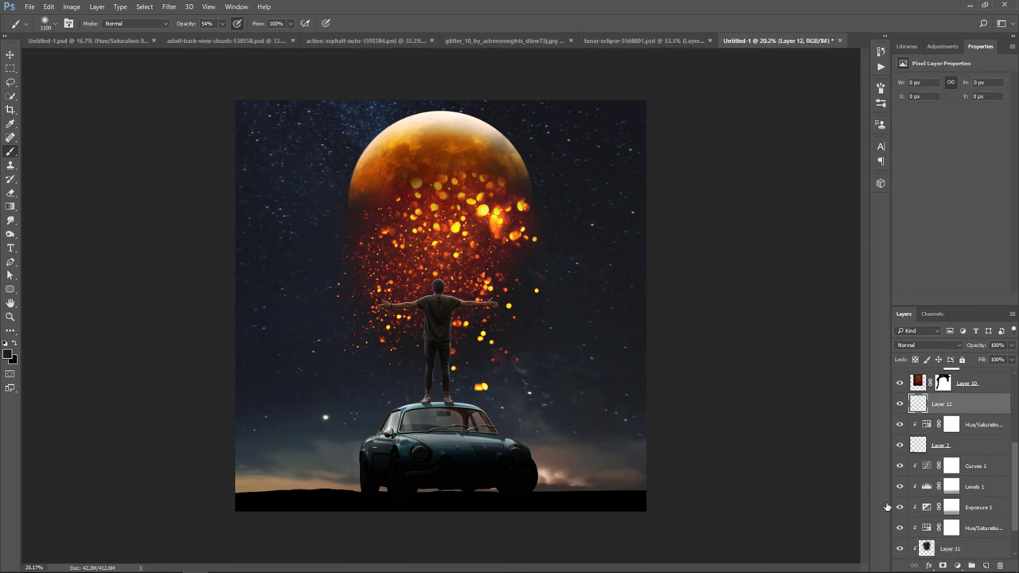
{"action": "left_click", "coordinate": [8, 356]}
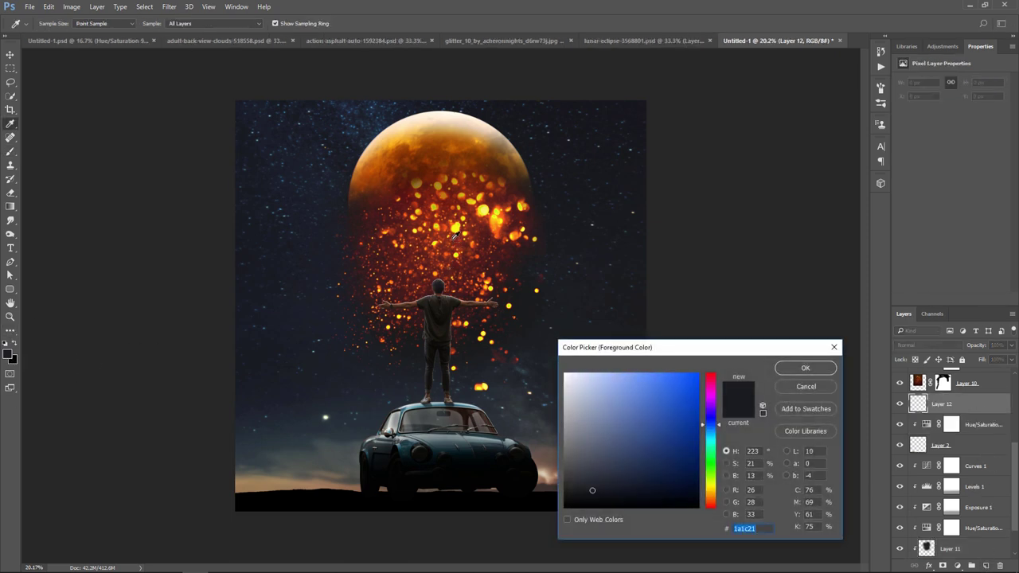
{"action": "left_click", "coordinate": [456, 235]}
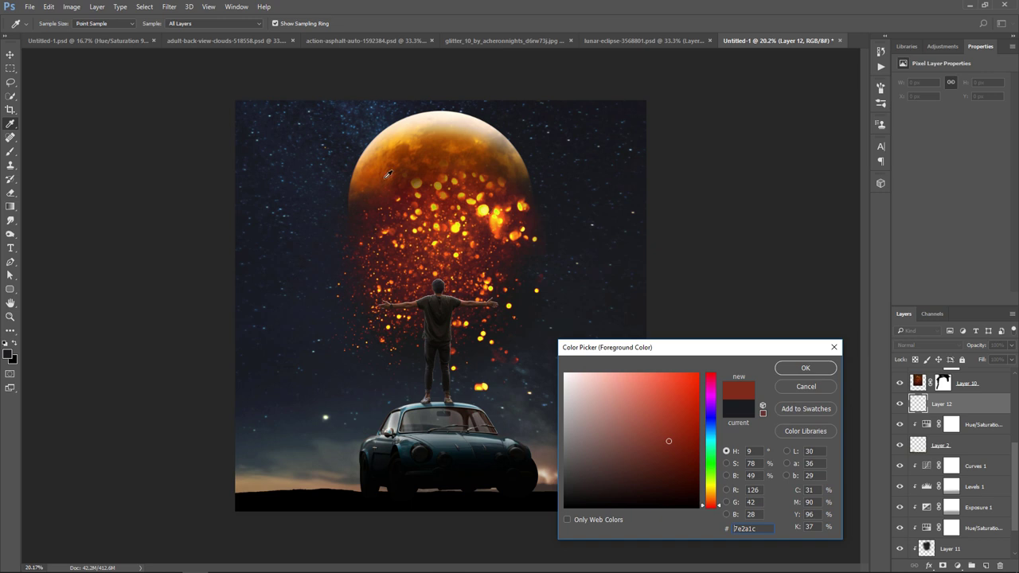
{"action": "left_click", "coordinate": [405, 191]}
{"action": "left_click_drag", "start_coordinate": [680, 399], "coordinate": [634, 360]}
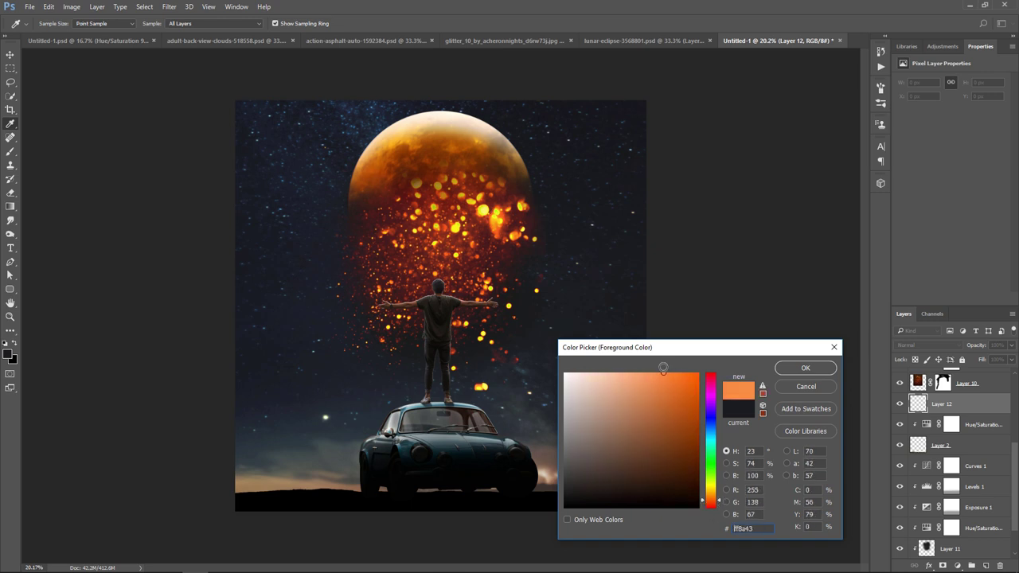
{"action": "left_click", "coordinate": [806, 369]}
Free-transform Layer 12 larger, stretching it down to the car roof.
{"action": "key", "text": "b"}
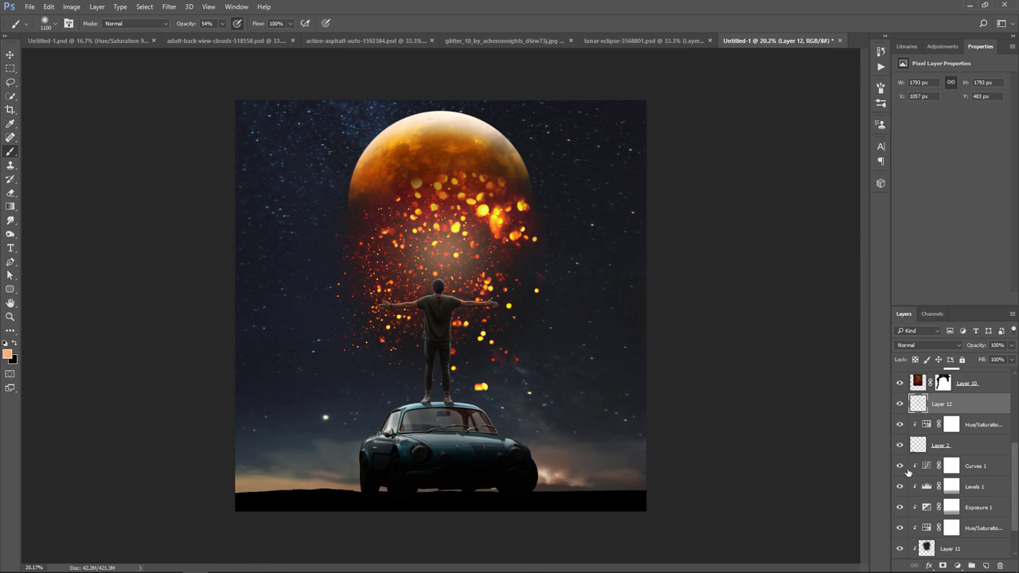
{"action": "key", "text": "ctrl+t"}
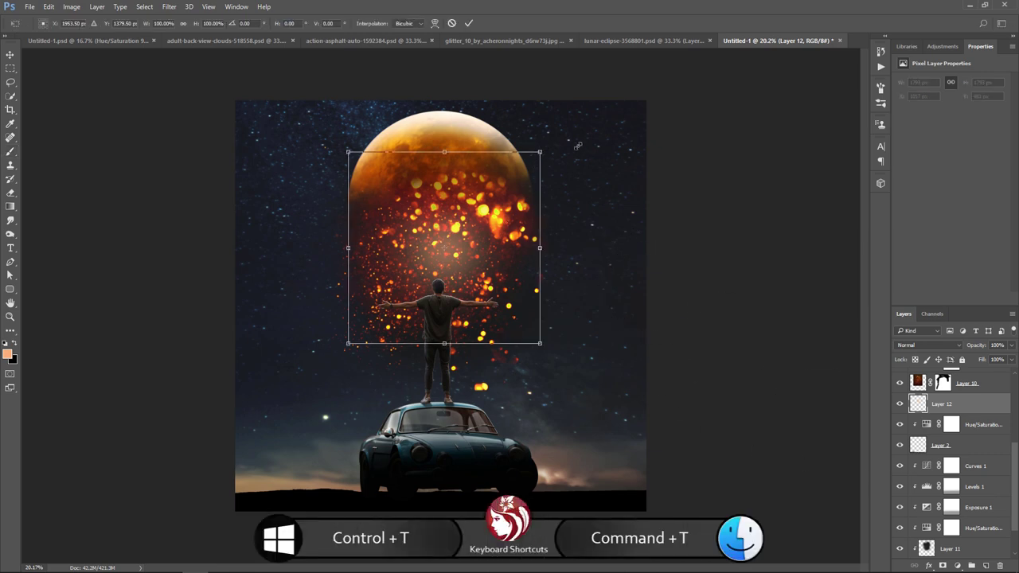
{"action": "mouse_move", "coordinate": [543, 150]}
{"action": "left_mouse_down"}
{"action": "mouse_move", "coordinate": [611, 134]}
{"action": "mouse_move", "coordinate": [633, 113]}
{"action": "left_mouse_up"}
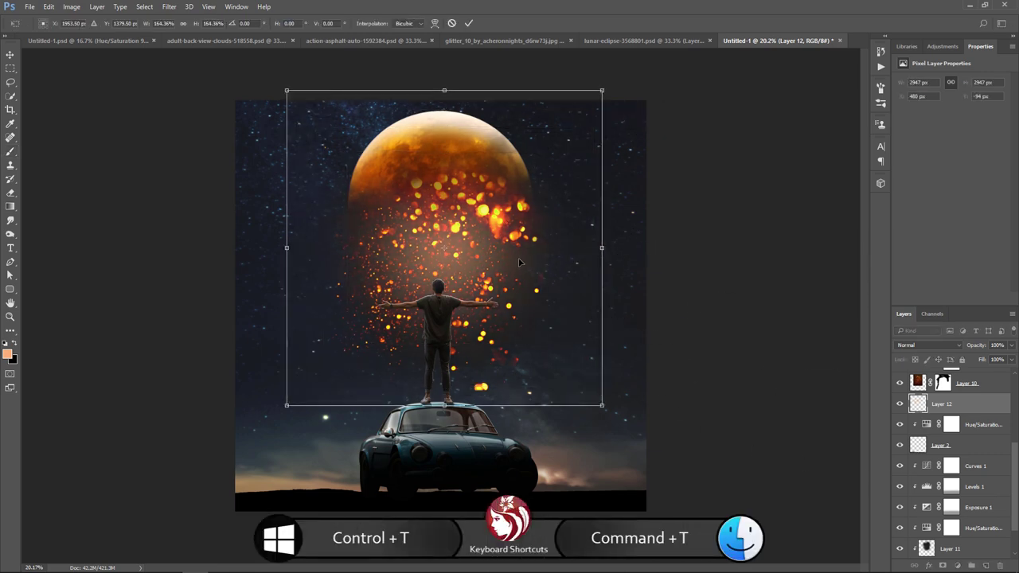
{"action": "left_click_drag", "start_coordinate": [521, 263], "coordinate": [519, 234]}
{"action": "left_click_drag", "start_coordinate": [600, 374], "coordinate": [631, 409]}
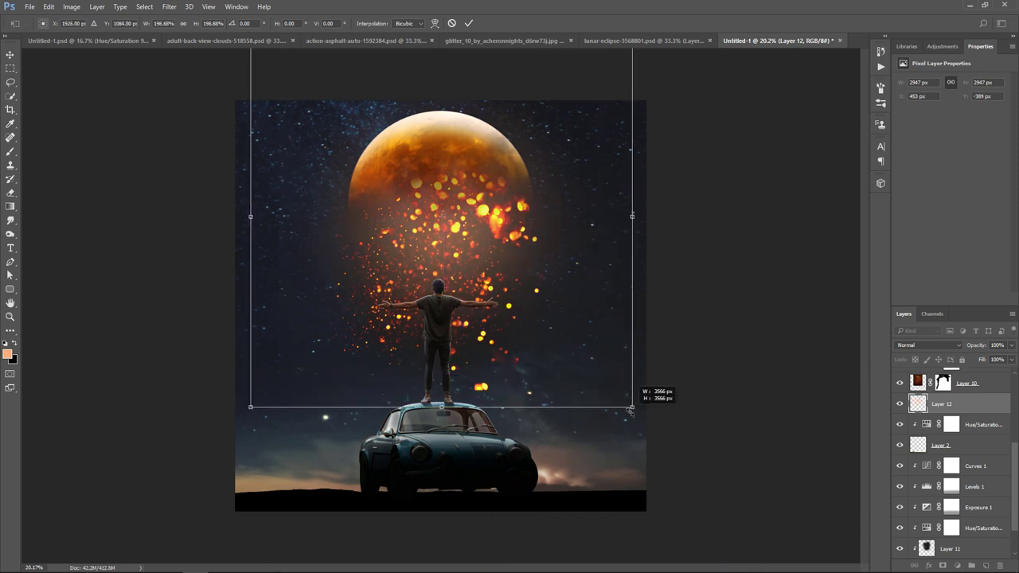
{"action": "key", "text": "Return"}
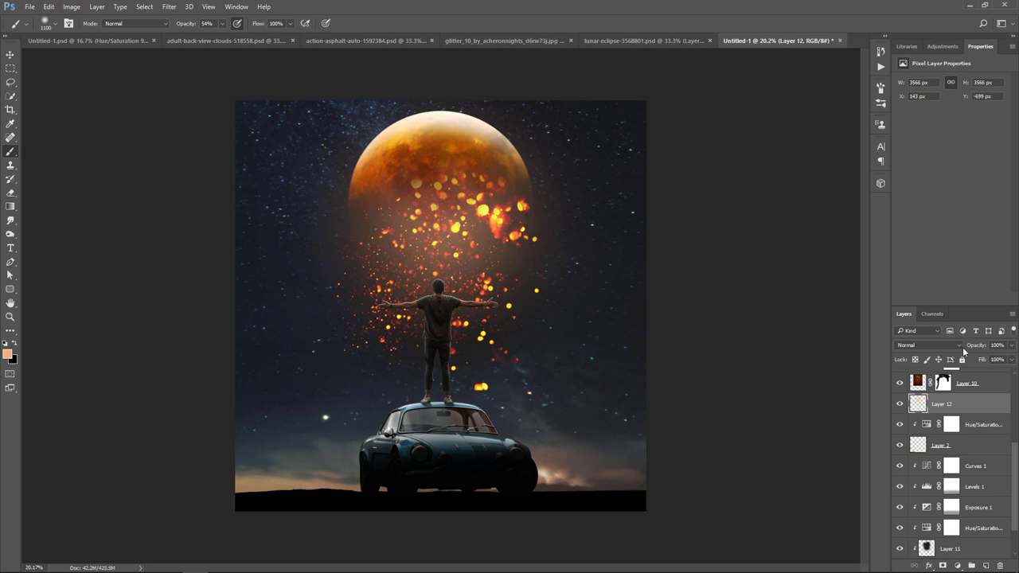
Set Layer 12 to Soft Light and paint a peach glow around the man with a 1600 brush.
{"action": "left_click", "coordinate": [961, 347]}
{"action": "left_click", "coordinate": [921, 457]}
{"action": "left_click", "coordinate": [899, 405]}
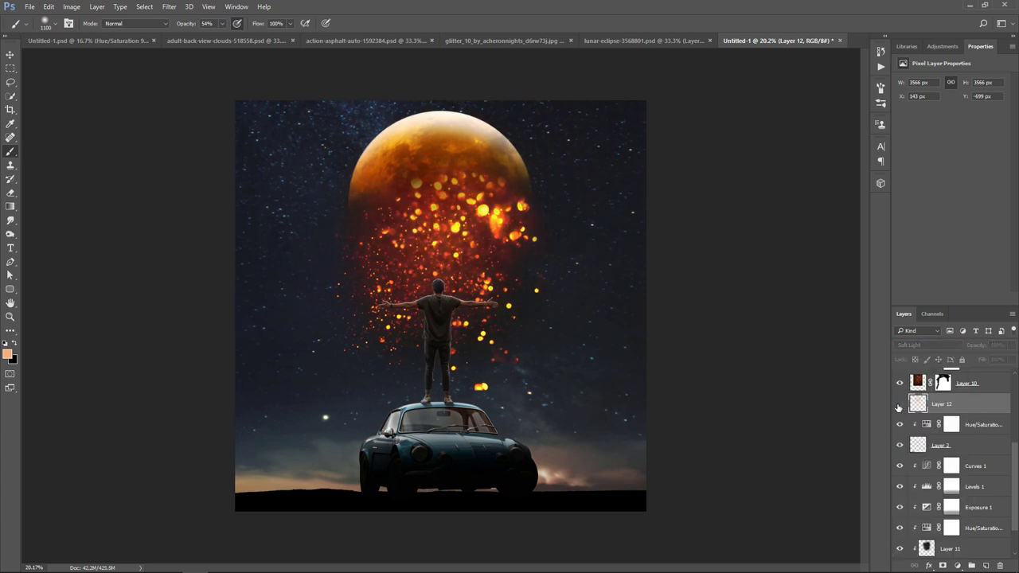
{"action": "left_click", "coordinate": [899, 405]}
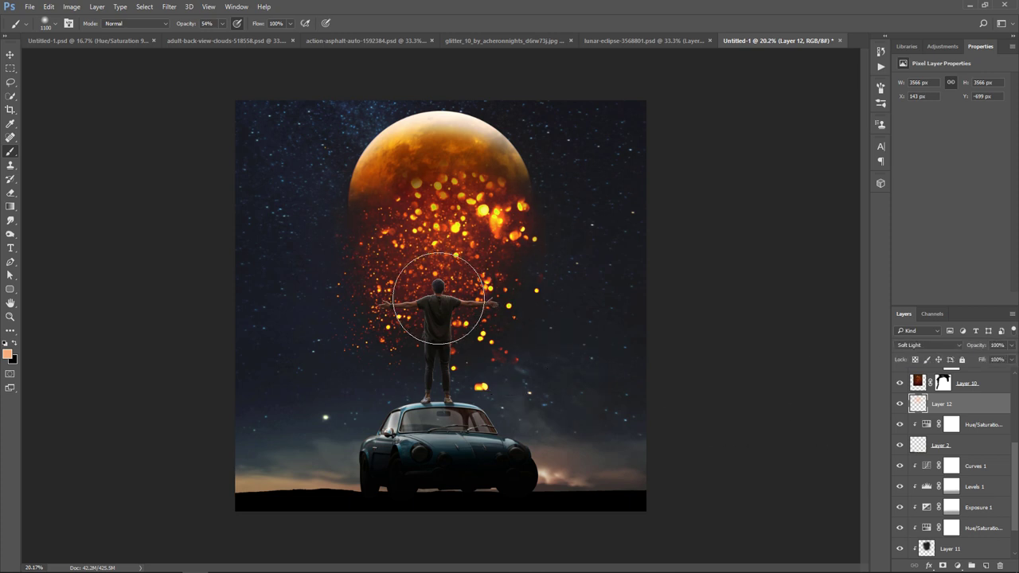
{"action": "key", "text": "bracketright"}
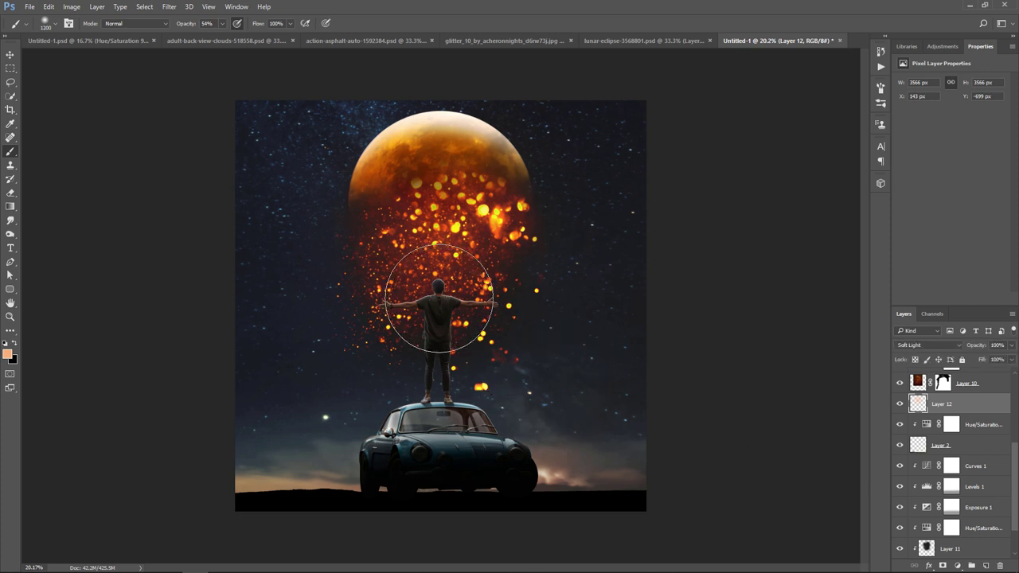
{"action": "key", "text": "bracketright"}
{"action": "key", "text": "bracketright"}
{"action": "key", "text": "bracketright"}
{"action": "key", "text": "bracketright"}
{"action": "key", "text": "bracketright"}
{"action": "key", "text": "bracketright"}
{"action": "key", "text": "bracketright"}
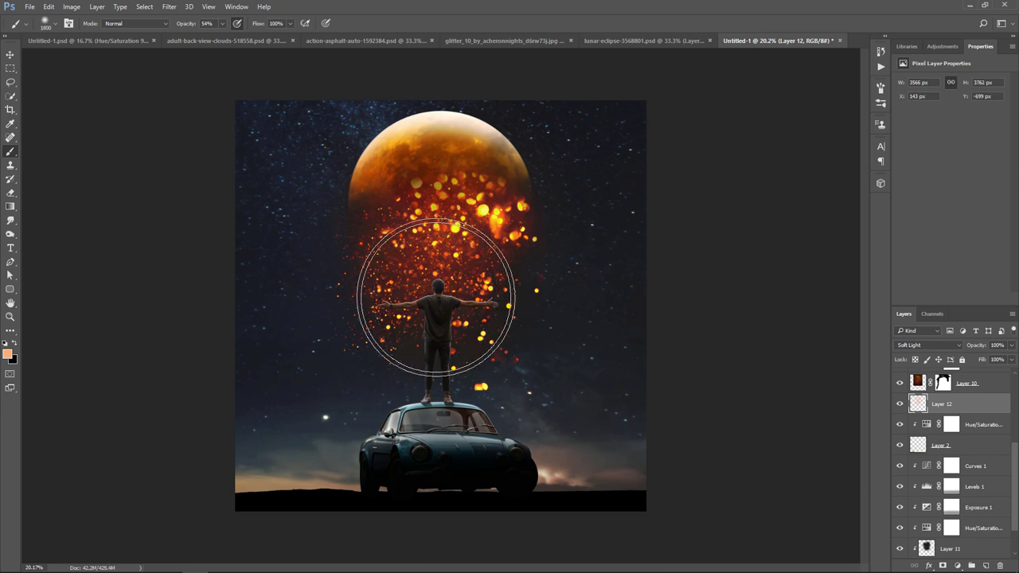
{"action": "key", "text": "bracketright"}
{"action": "key", "text": "bracketright"}
{"action": "key", "text": "bracketright"}
{"action": "left_click_drag", "start_coordinate": [442, 291], "coordinate": [439, 273]}
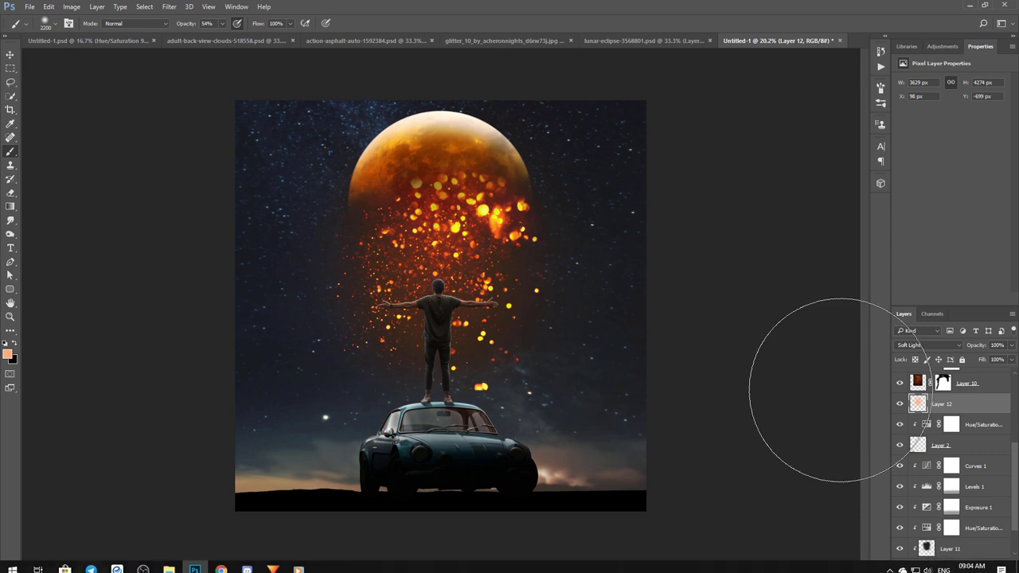
Set Layer 12's opacity to 75%.
{"action": "left_click", "coordinate": [10, 54]}
{"action": "key", "text": "7"}
{"action": "key", "text": "5"}
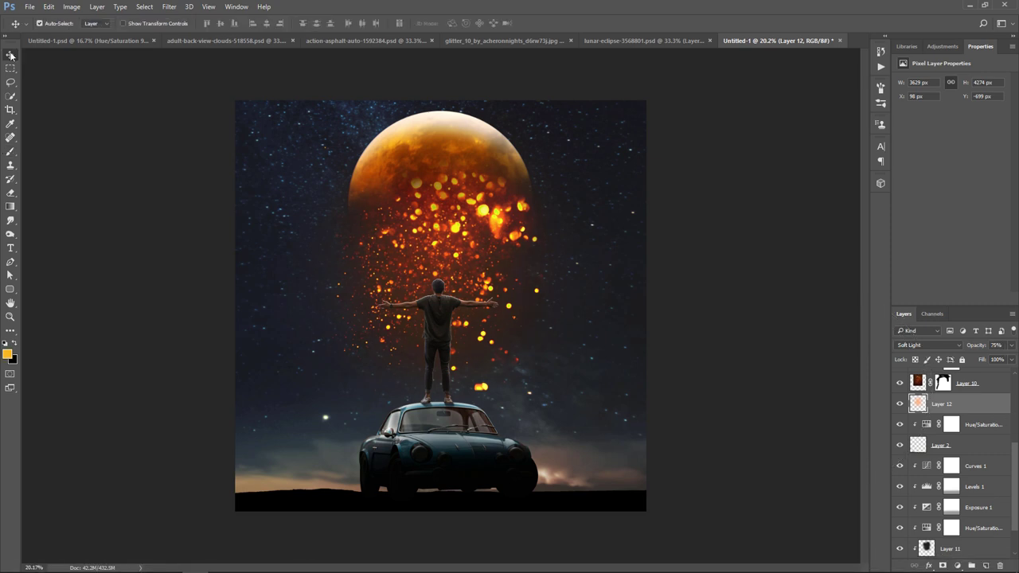
{"action": "scroll", "coordinate": [979, 414], "scroll_direction": "up", "scroll_amount": 2}
{"action": "scroll", "coordinate": [992, 402], "scroll_direction": "up", "scroll_amount": 2}
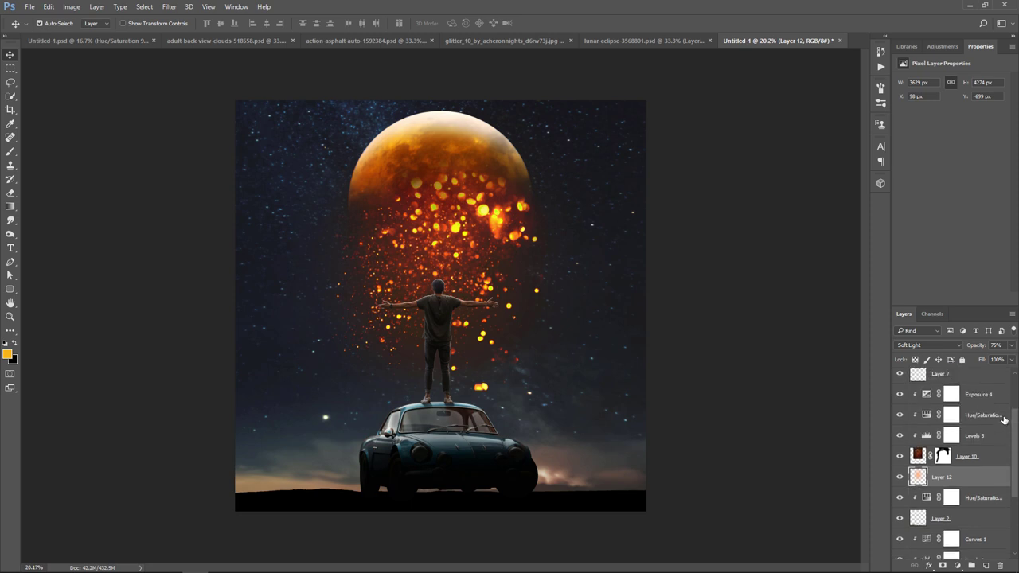
Brighten the fiery particles by raising Exposure 4 to about +2.02.
{"action": "left_click", "coordinate": [993, 399]}
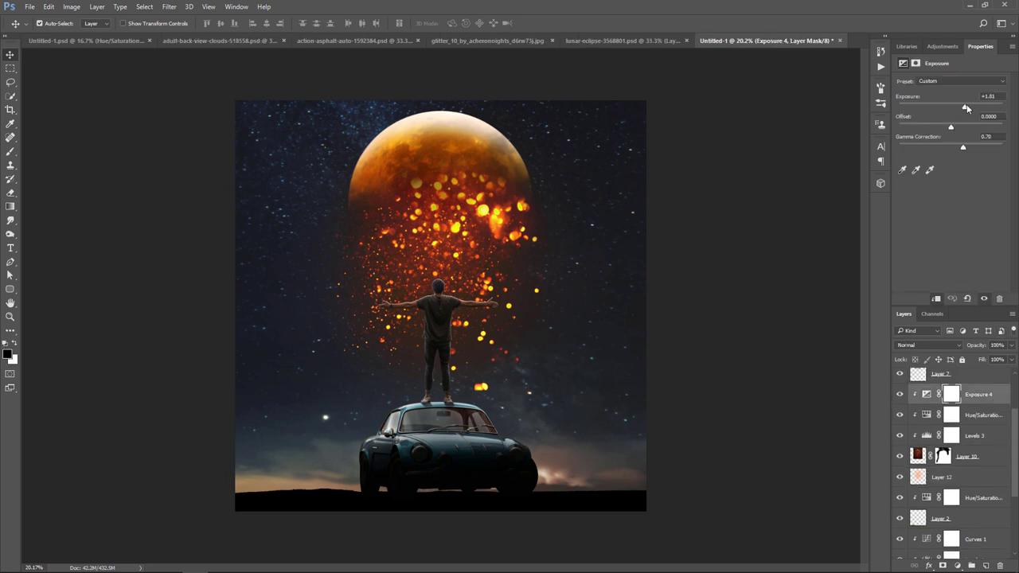
{"action": "left_click_drag", "start_coordinate": [967, 104], "coordinate": [969, 105]}
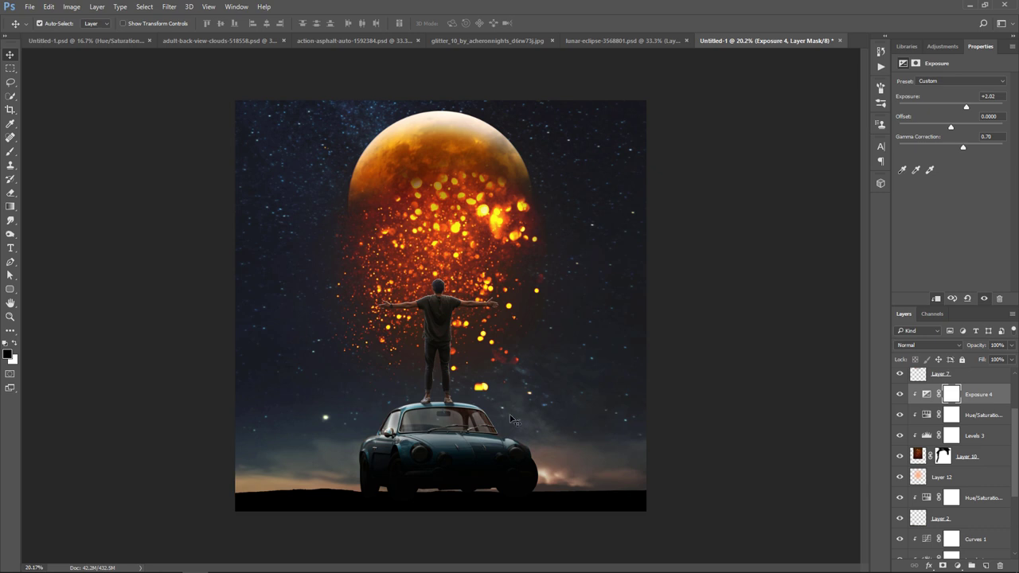
{"action": "scroll", "coordinate": [916, 390], "scroll_direction": "up", "scroll_amount": 3}
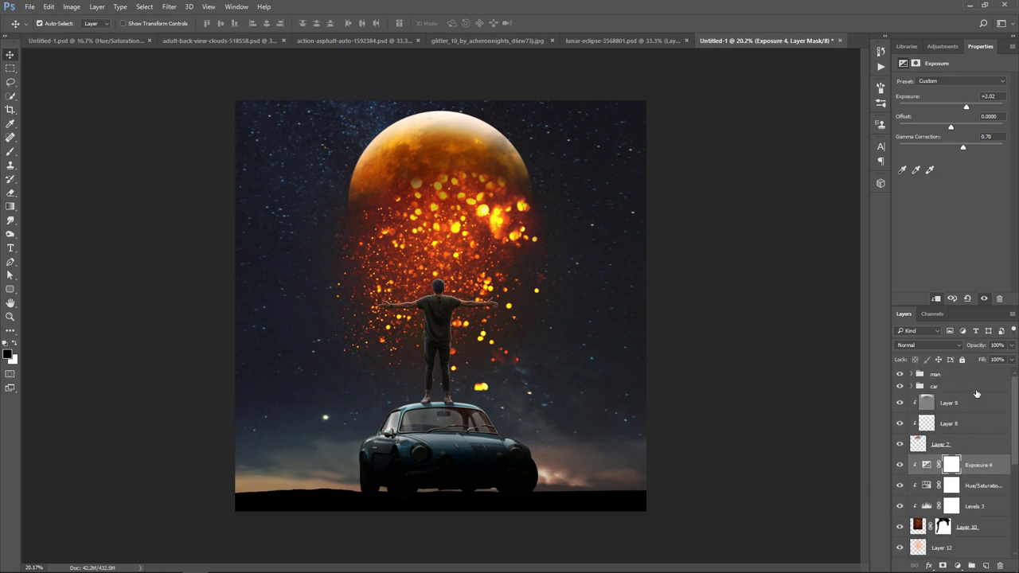
Combine the man and car groups into a single Group 1.
{"action": "left_click", "coordinate": [977, 384]}
{"action": "left_click", "coordinate": [973, 374], "text": "shift"}
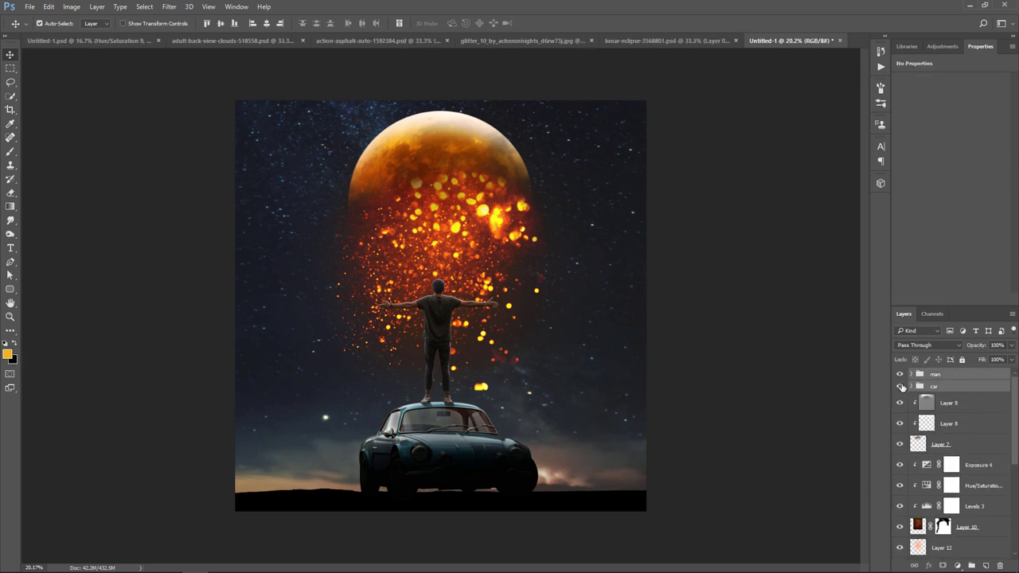
{"action": "left_click", "coordinate": [970, 564]}
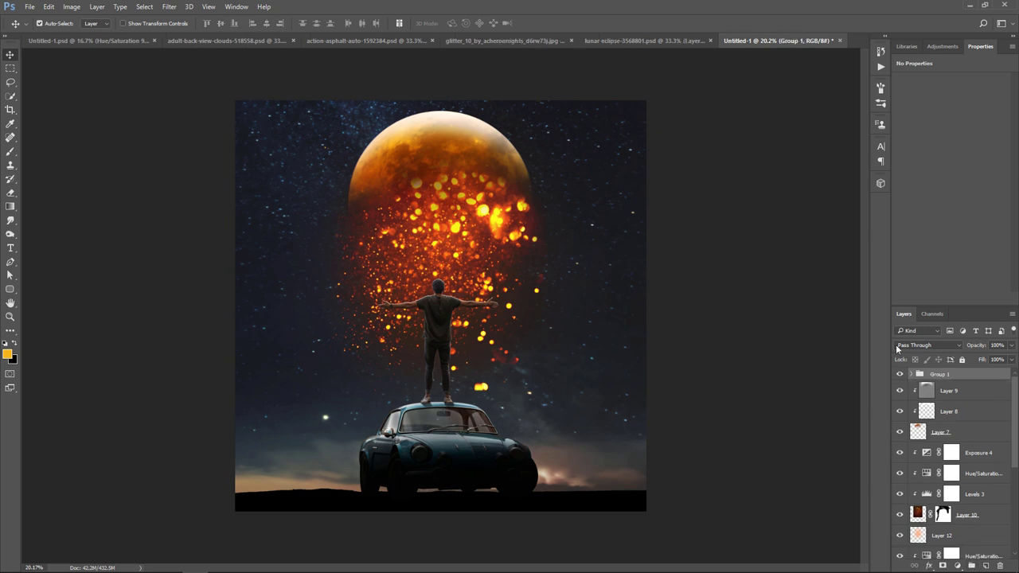
{"action": "left_click", "coordinate": [900, 375]}
{"action": "left_click", "coordinate": [900, 375]}
{"action": "left_click", "coordinate": [958, 566]}
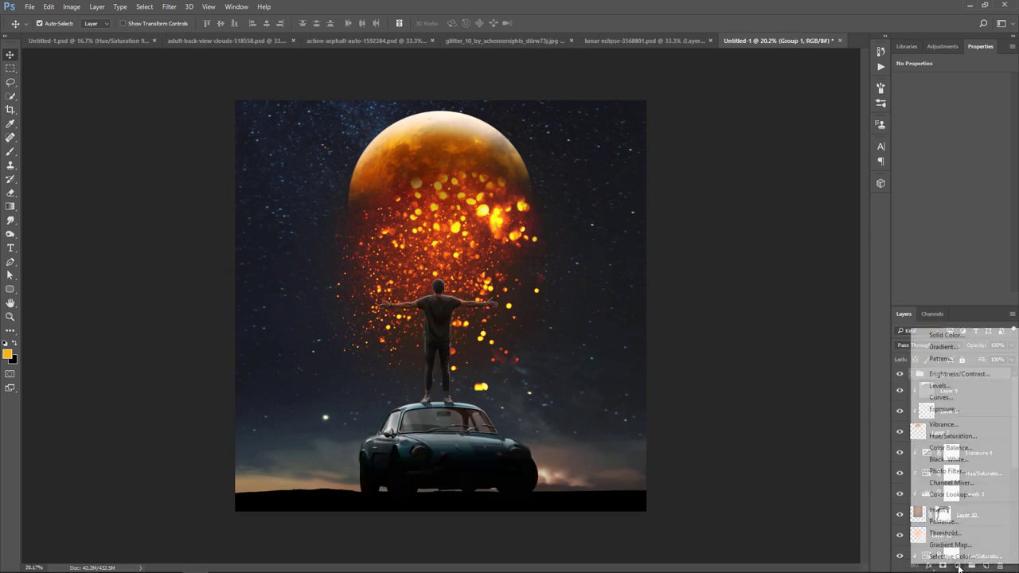
Add a clipped Color Balance layer with midtones Cyan–Red +54 and Yellow–Blue −62.
{"action": "left_click", "coordinate": [949, 447]}
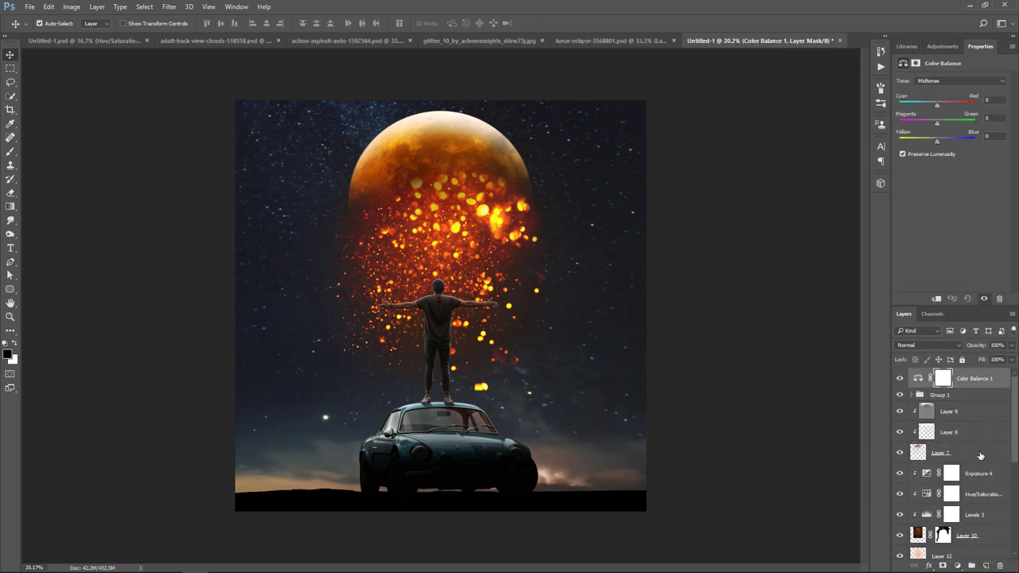
{"action": "left_click", "coordinate": [938, 300]}
{"action": "left_click_drag", "start_coordinate": [938, 105], "coordinate": [958, 106]}
{"action": "left_click_drag", "start_coordinate": [937, 140], "coordinate": [916, 141]}
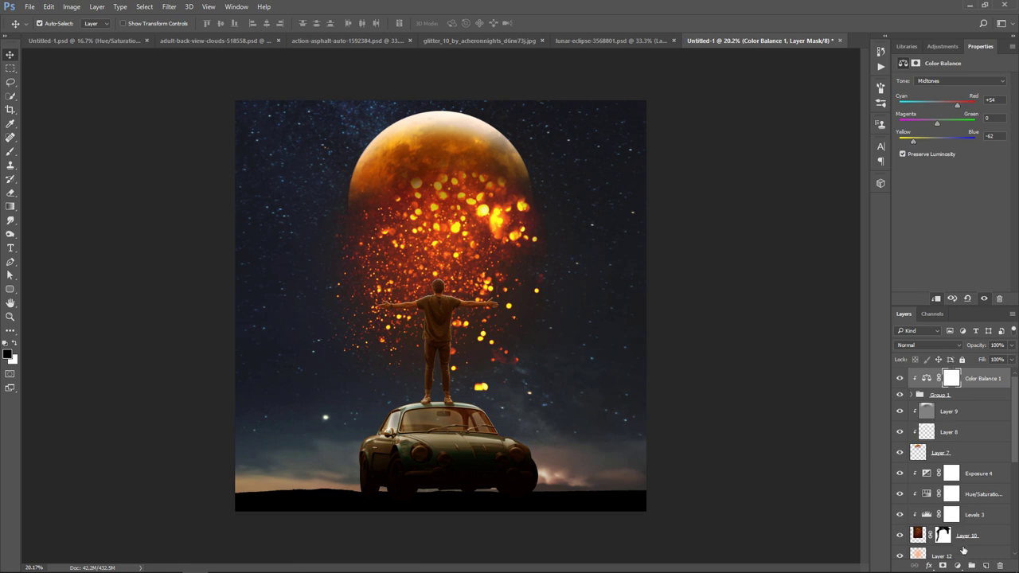
Paint black on the Color Balance mask over the car with a 500 brush, then set 175 at about 11% opacity.
{"action": "left_click", "coordinate": [952, 381]}
{"action": "left_click", "coordinate": [10, 152]}
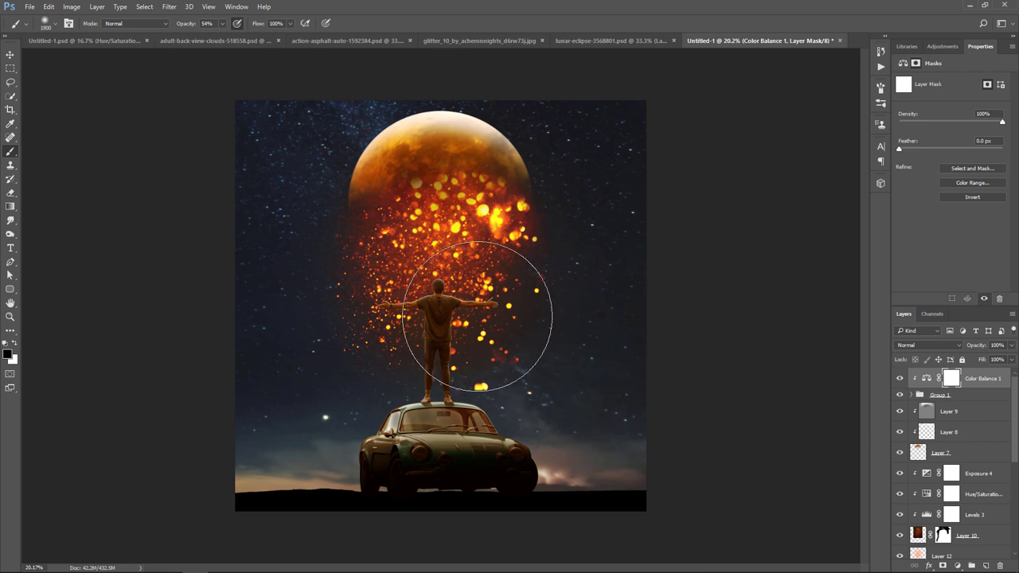
{"action": "key", "text": "bracketleft"}
{"action": "key", "text": "bracketleft"}
{"action": "key", "text": "bracketleft"}
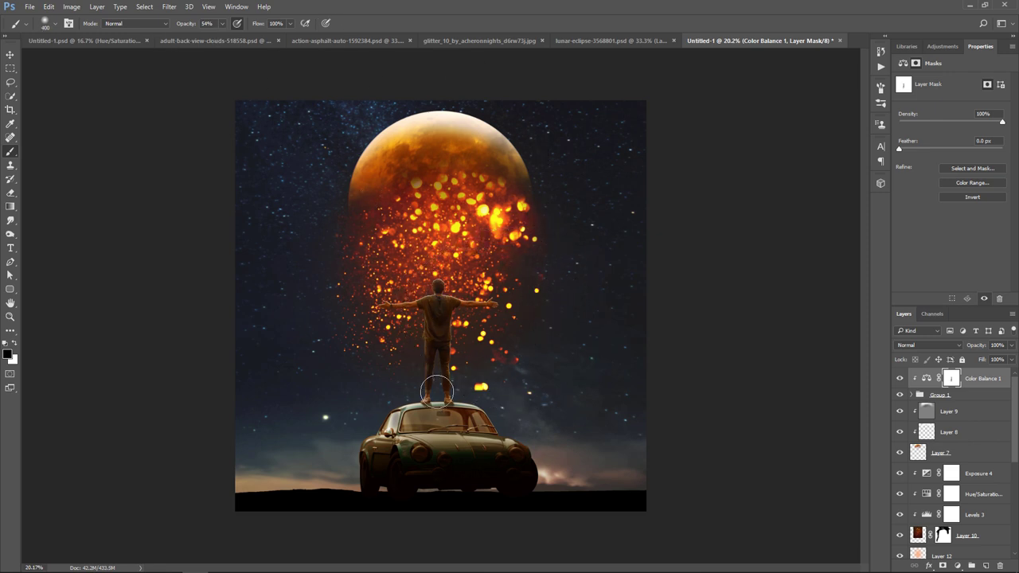
{"action": "key", "text": "bracketright"}
{"action": "key", "text": "bracketright"}
{"action": "key", "text": "bracketright"}
{"action": "mouse_move", "coordinate": [448, 453]}
{"action": "left_mouse_down"}
{"action": "mouse_move", "coordinate": [514, 469]}
{"action": "mouse_move", "coordinate": [400, 463]}
{"action": "left_mouse_up"}
{"action": "key", "text": "bracketleft"}
{"action": "key", "text": "bracketleft"}
{"action": "key", "text": "bracketleft"}
{"action": "key", "text": "bracketleft"}
{"action": "key", "text": "bracketleft"}
{"action": "left_click", "coordinate": [222, 23]}
{"action": "left_click_drag", "start_coordinate": [223, 36], "coordinate": [208, 39]}
{"action": "left_click", "coordinate": [441, 328]}
{"action": "left_click", "coordinate": [957, 566]}
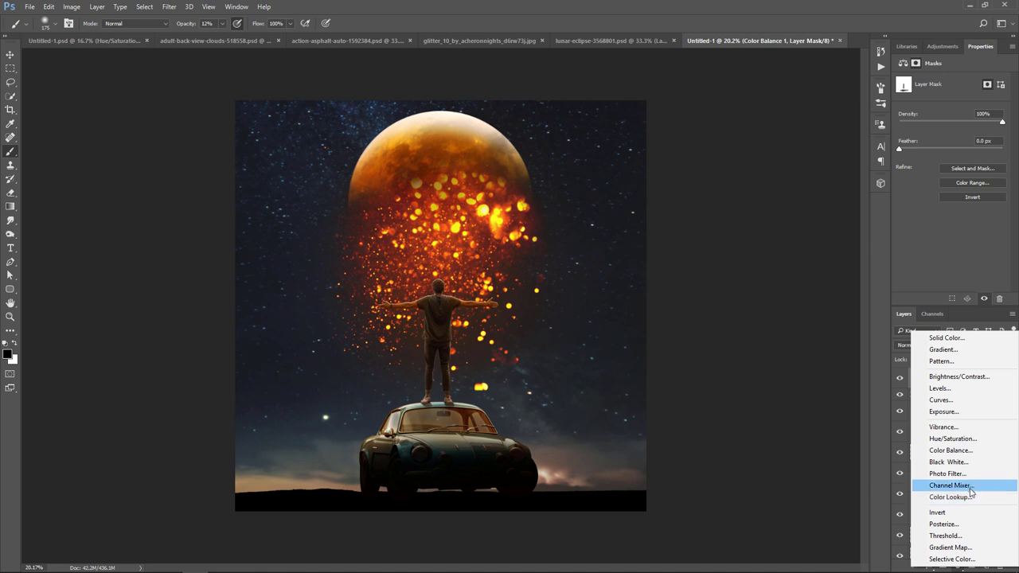
Add a Channel Mixer boosting red and cutting blue in the red channel, with reduced opacity.
{"action": "left_click", "coordinate": [951, 485]}
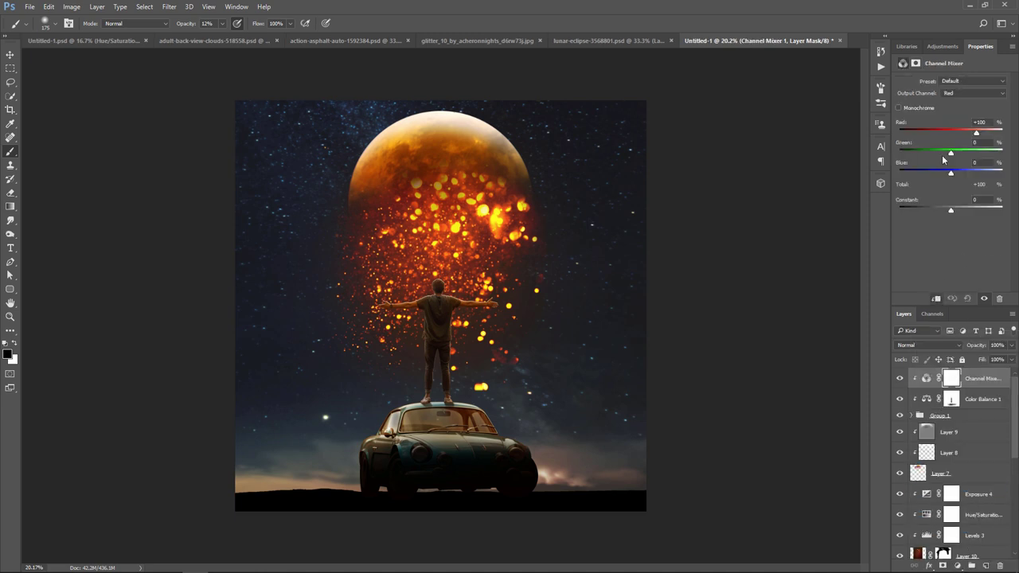
{"action": "left_click", "coordinate": [985, 133]}
{"action": "mouse_move", "coordinate": [951, 174]}
{"action": "left_mouse_down"}
{"action": "mouse_move", "coordinate": [938, 175]}
{"action": "mouse_move", "coordinate": [950, 153]}
{"action": "left_mouse_up"}
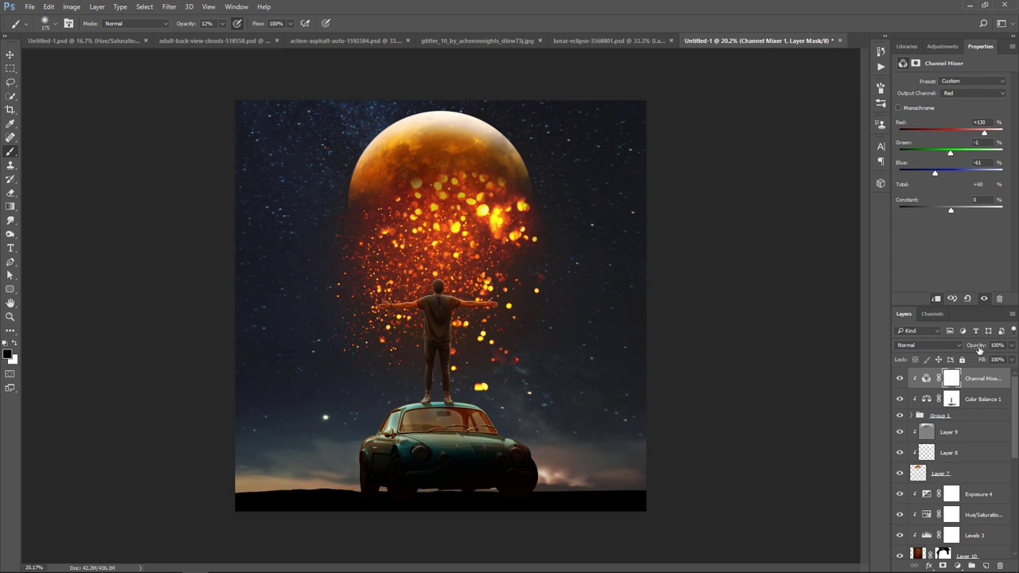
{"action": "left_click", "coordinate": [1011, 345]}
{"action": "left_click_drag", "start_coordinate": [1013, 360], "coordinate": [996, 360]}
Set Color Balance 1 to 77% opacity and stamp all visible layers into Layer 13.
{"action": "left_click", "coordinate": [988, 399]}
{"action": "left_click", "coordinate": [1011, 344]}
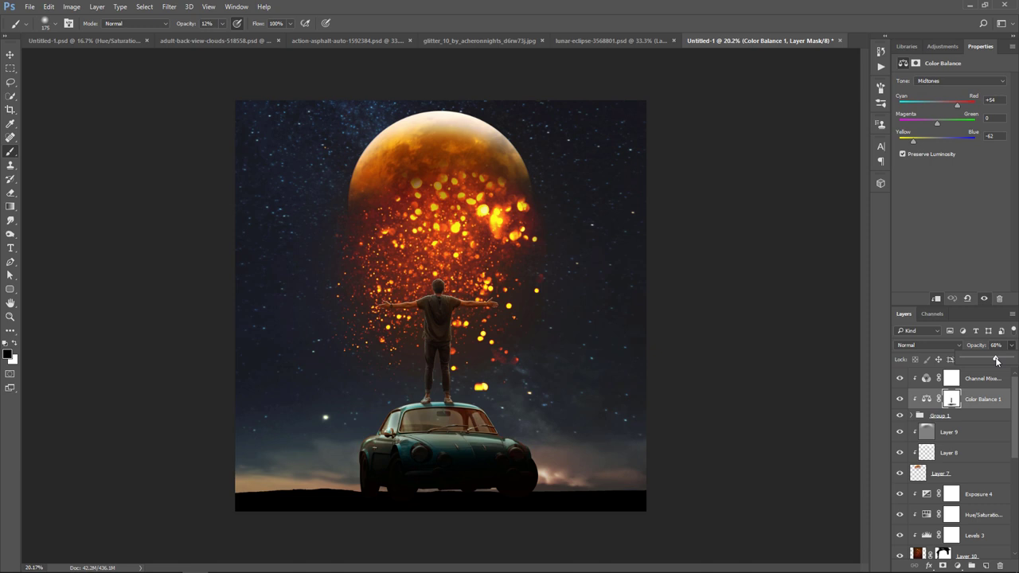
{"action": "left_click_drag", "start_coordinate": [996, 361], "coordinate": [1001, 361]}
{"action": "left_click", "coordinate": [15, 65]}
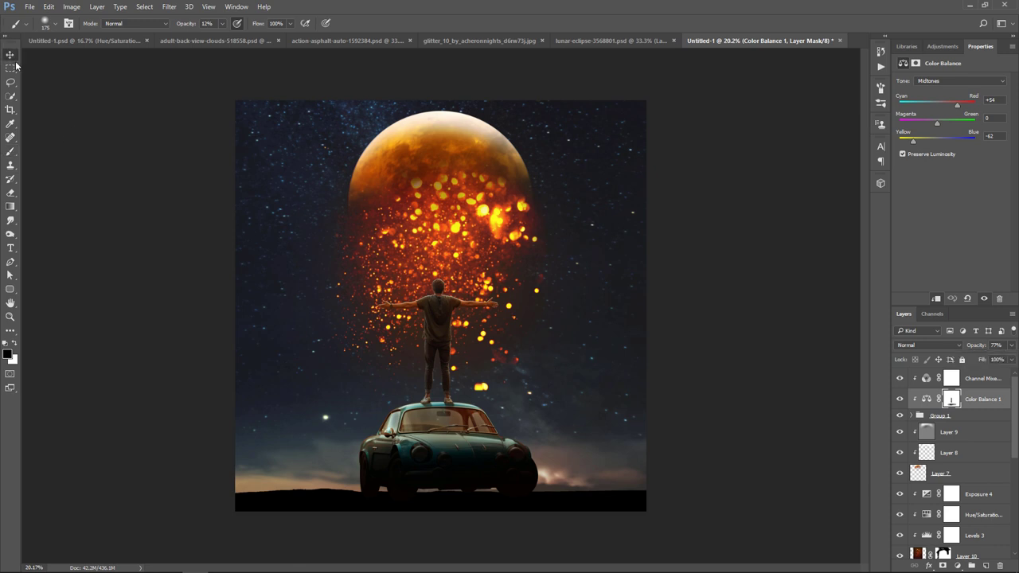
{"action": "left_click", "coordinate": [987, 381]}
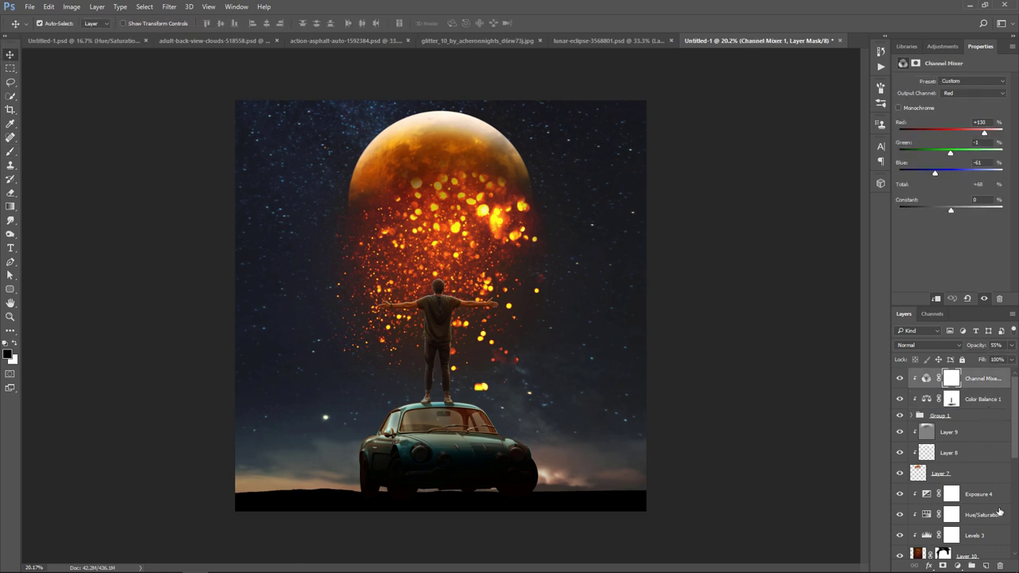
{"action": "key", "text": "ctrl+shift+alt+e"}
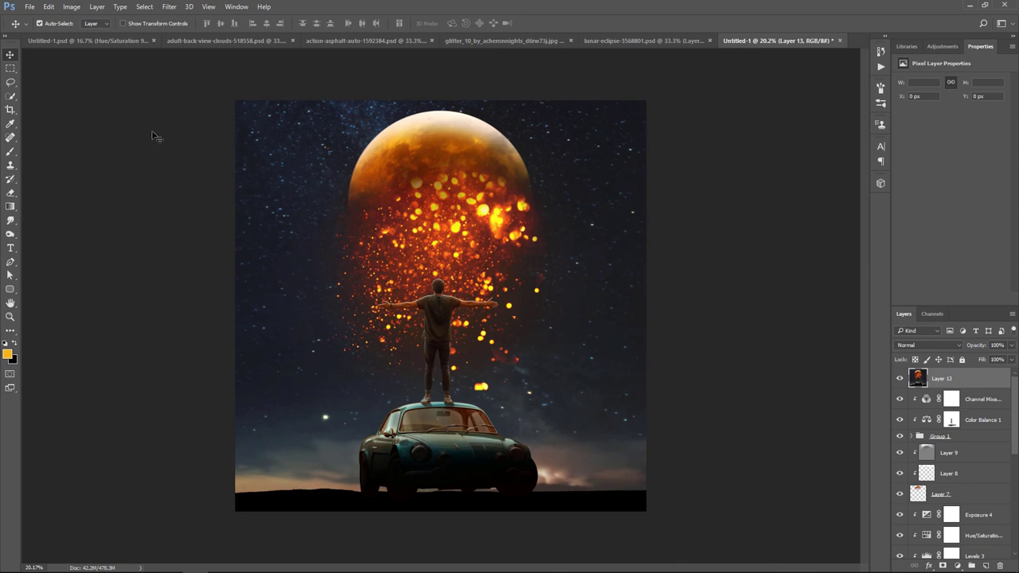
Launch Color Efex Pro 4 on the stamped layer and apply Brilliance / Warmth at 100% warmth.
{"action": "left_click", "coordinate": [169, 7]}
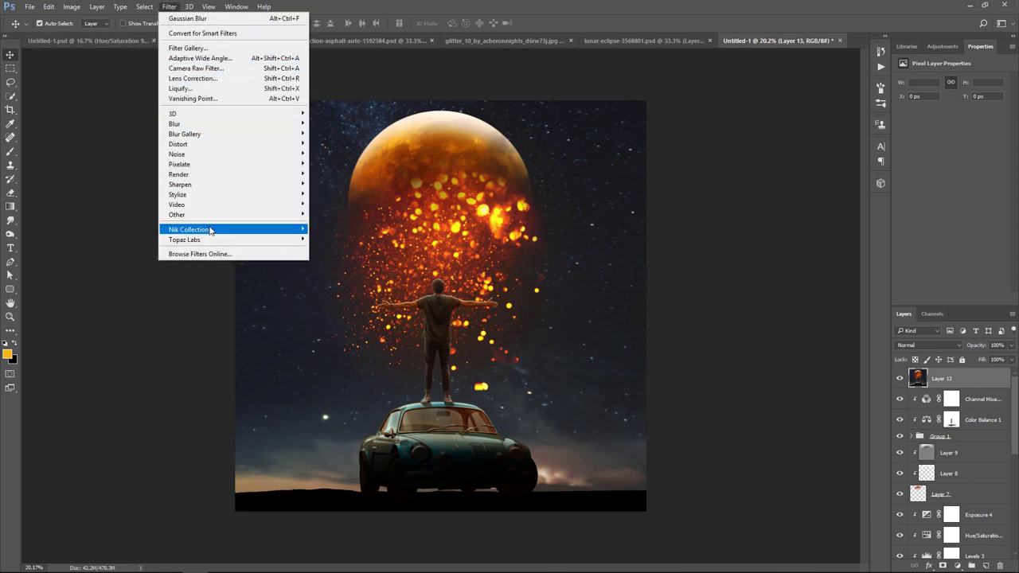
{"action": "mouse_move", "coordinate": [189, 229]}
{"action": "left_click", "coordinate": [344, 243]}
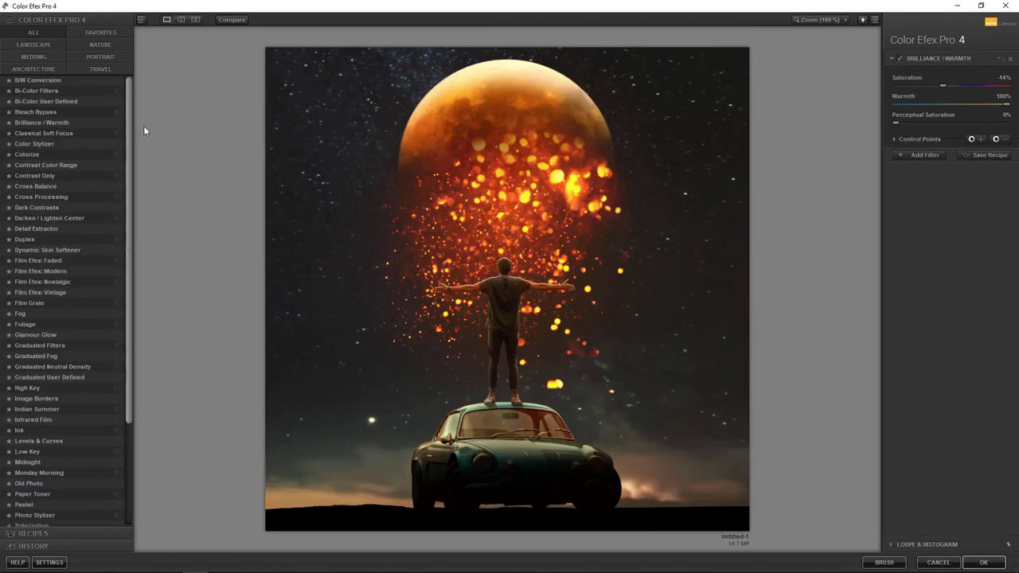
{"action": "left_click", "coordinate": [65, 123]}
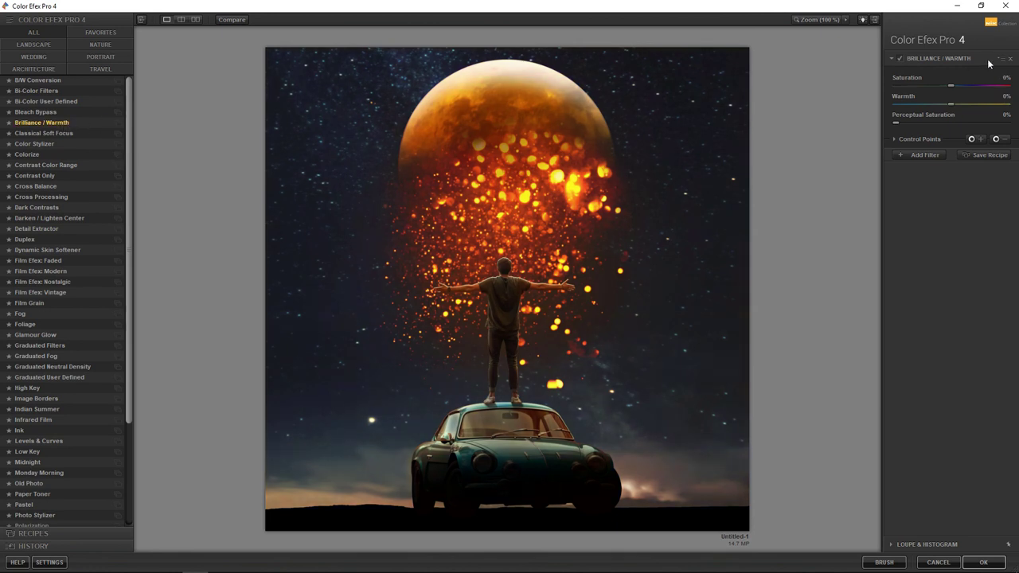
{"action": "left_click_drag", "start_coordinate": [951, 103], "coordinate": [1013, 105]}
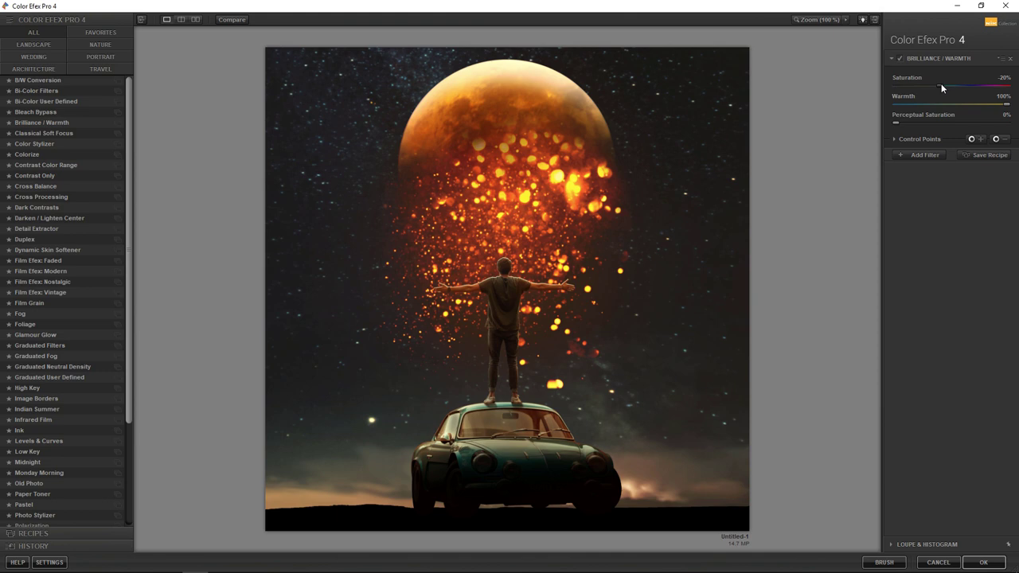
Add a Cross Processing filter to the stack using method L03.
{"action": "left_click", "coordinate": [928, 152]}
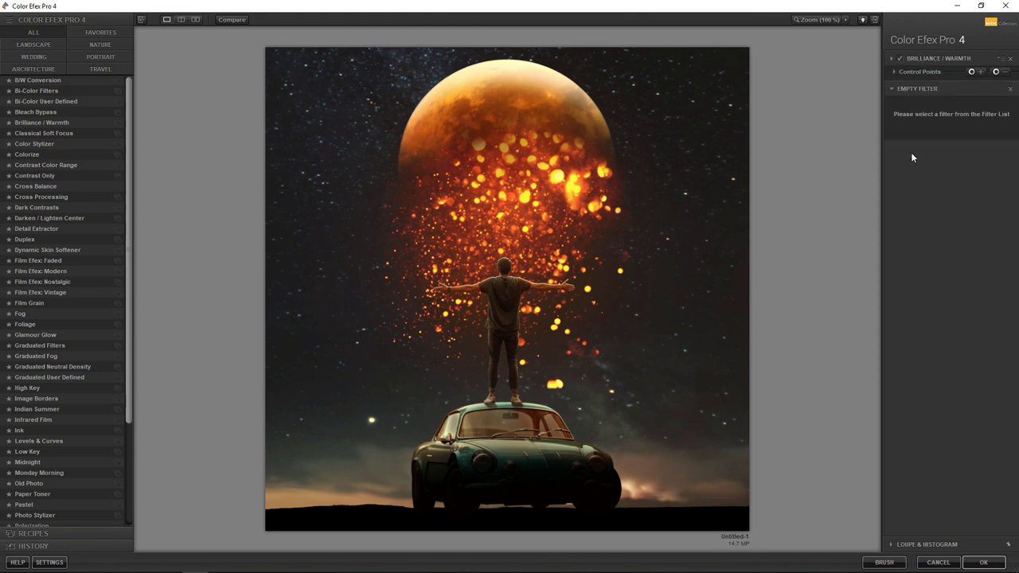
{"action": "left_click", "coordinate": [49, 197]}
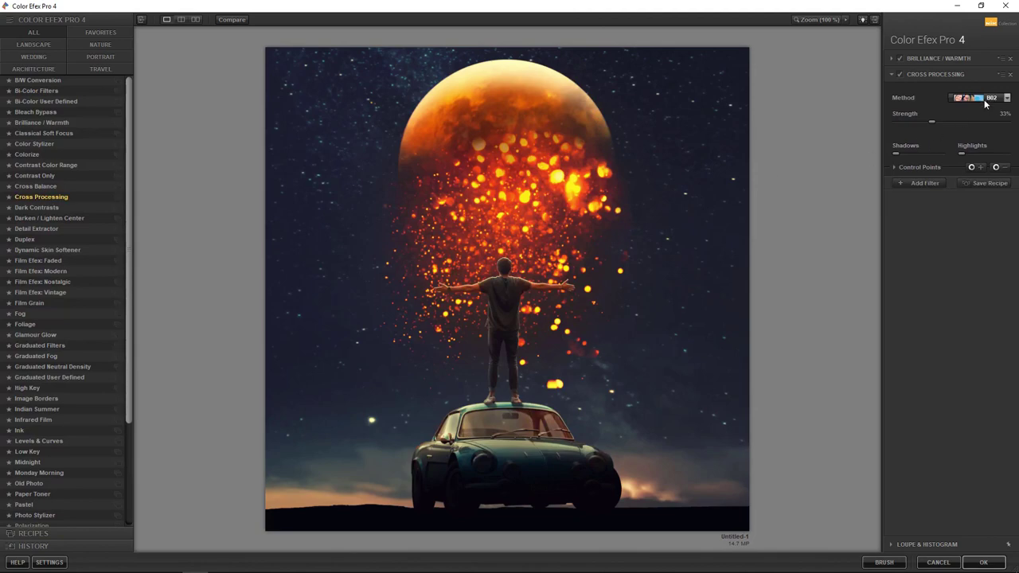
{"action": "left_click", "coordinate": [985, 100]}
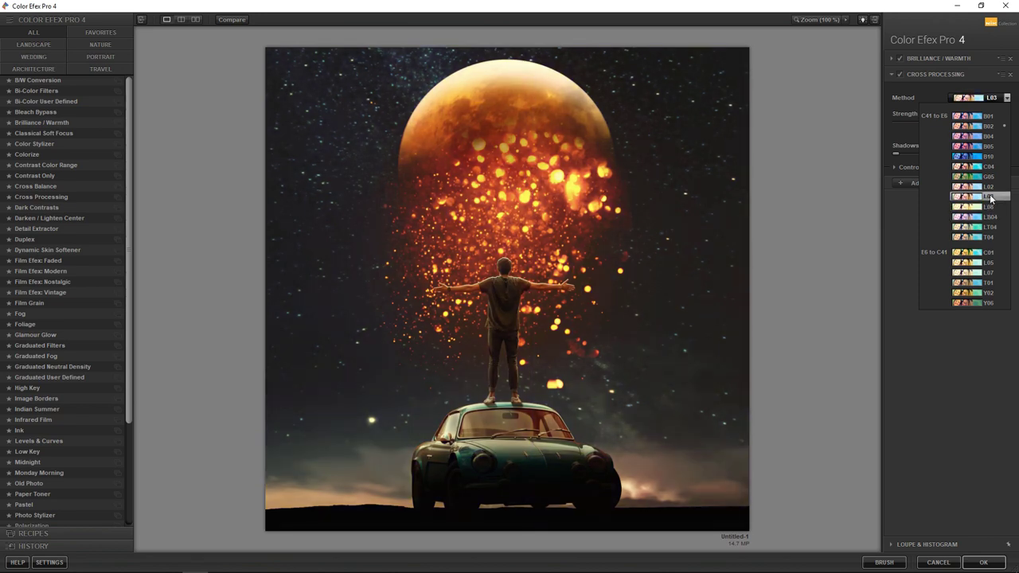
{"action": "left_click", "coordinate": [991, 197]}
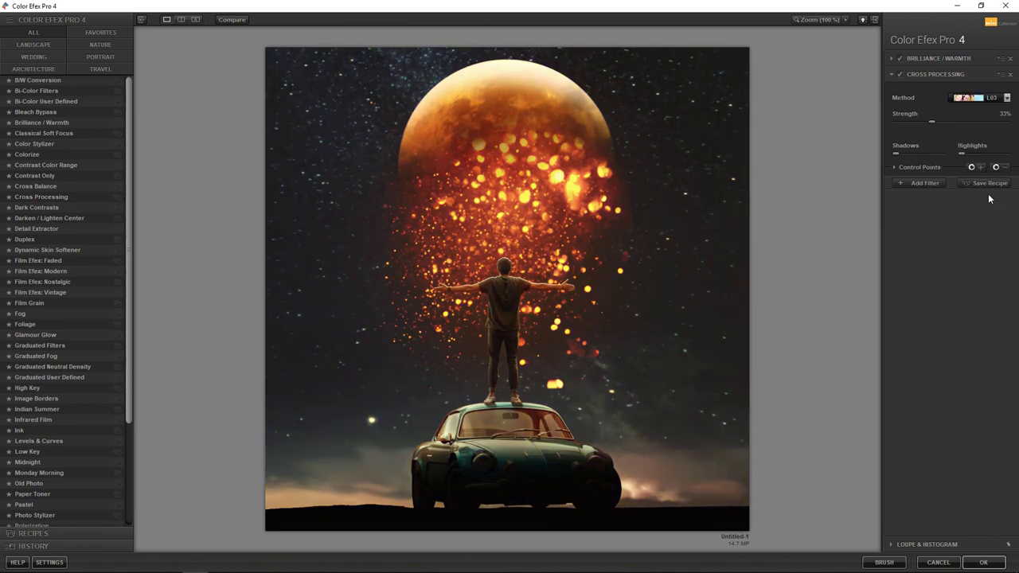
Add Glamour Glow with slightly raised saturation, then apply the Color Efex stack as a new layer.
{"action": "left_click", "coordinate": [925, 183]}
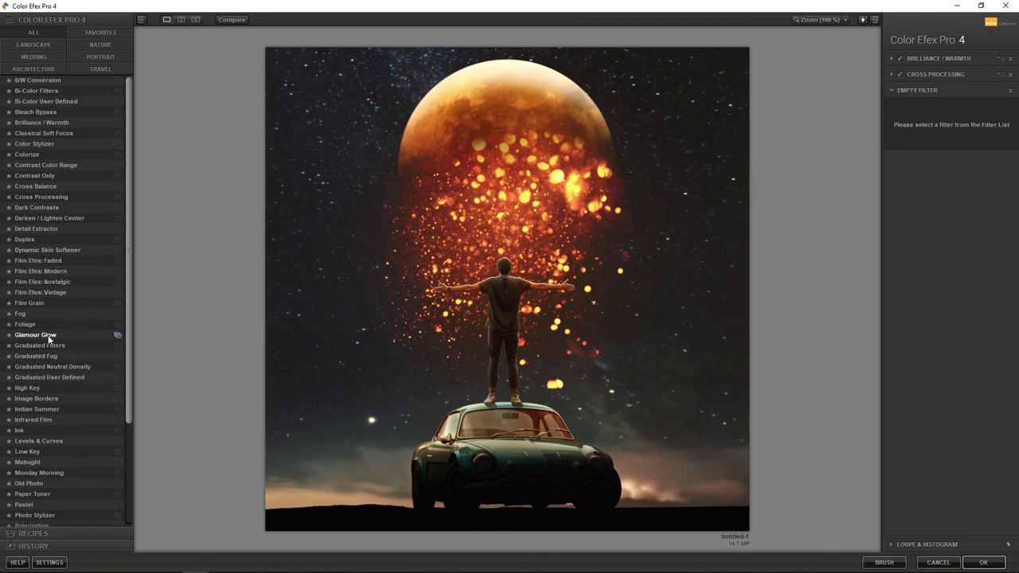
{"action": "left_click", "coordinate": [49, 336]}
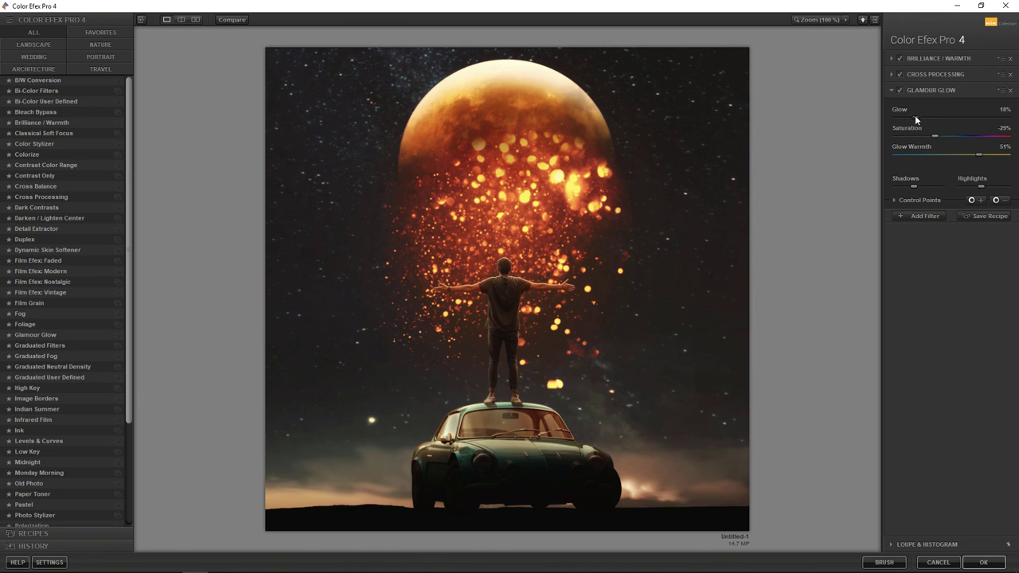
{"action": "left_click_drag", "start_coordinate": [934, 135], "coordinate": [948, 137]}
{"action": "left_click", "coordinate": [924, 217]}
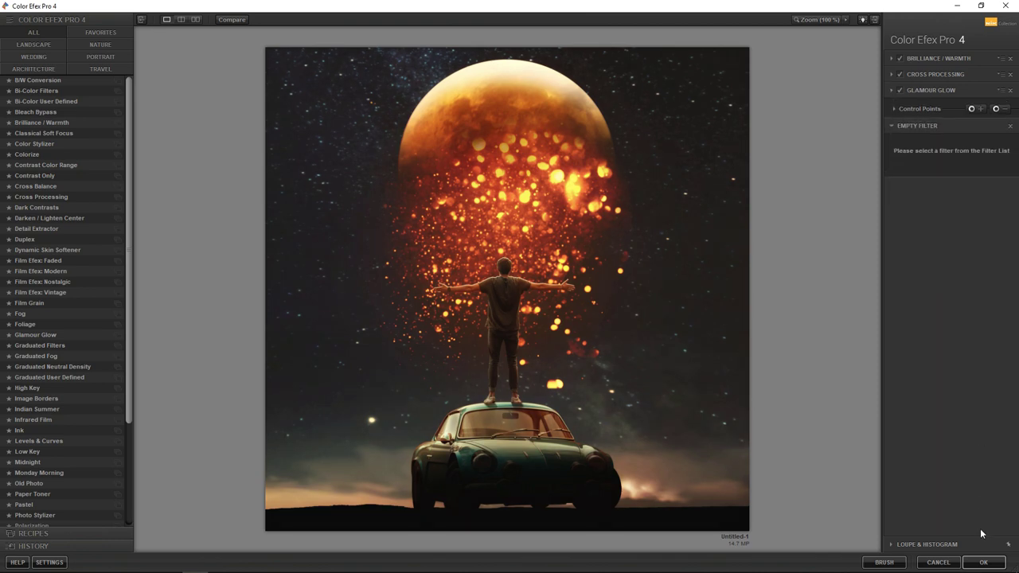
{"action": "left_click", "coordinate": [984, 563]}
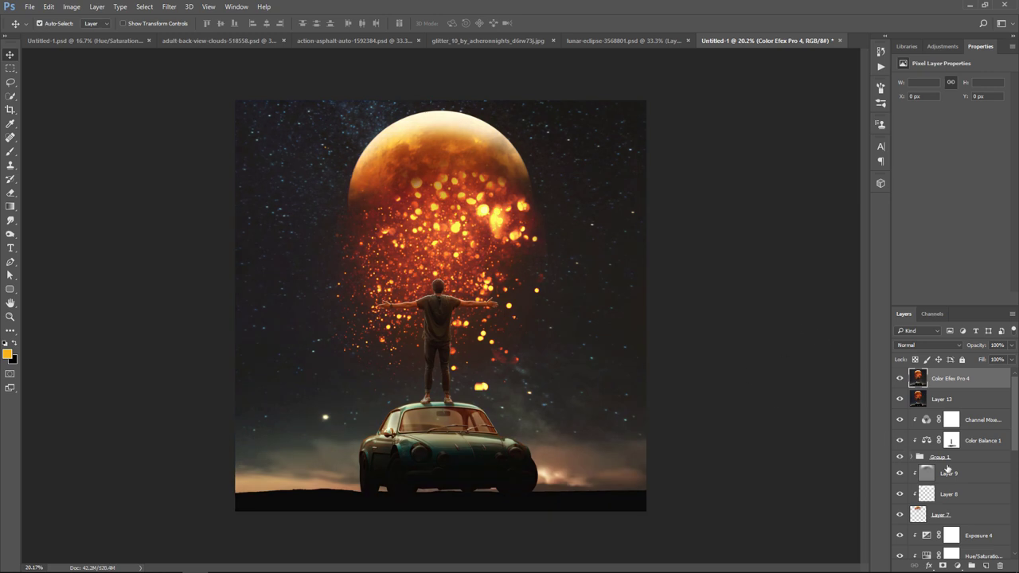
Add a Gradient Map adjustment using the navy-to-gold gradient preset.
{"action": "left_click", "coordinate": [958, 565]}
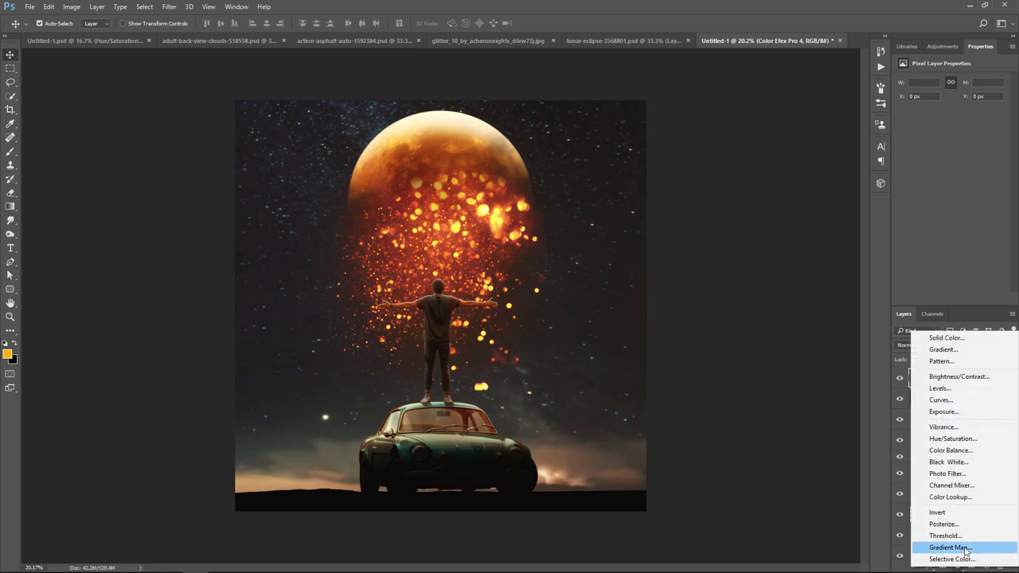
{"action": "left_click", "coordinate": [963, 548]}
{"action": "left_click", "coordinate": [961, 81]}
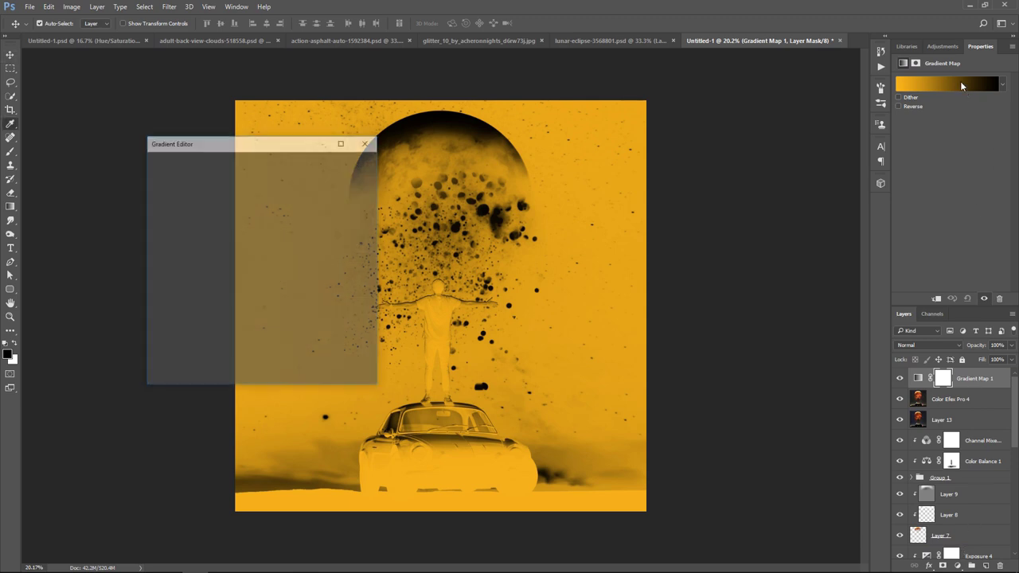
{"action": "left_click", "coordinate": [302, 195]}
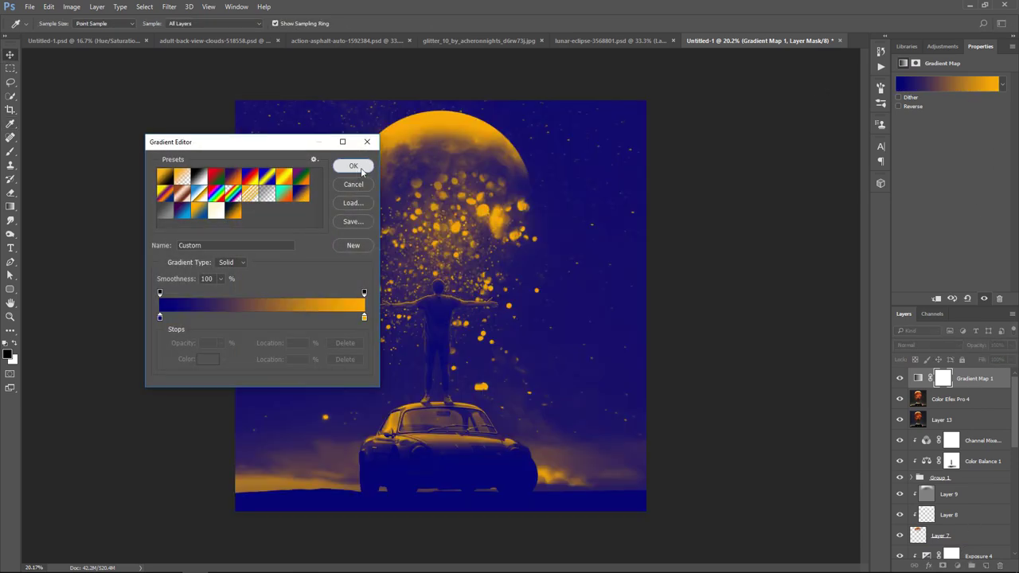
{"action": "left_click", "coordinate": [353, 166]}
Fade the gradient map to about 17% opacity.
{"action": "left_click", "coordinate": [1012, 345]}
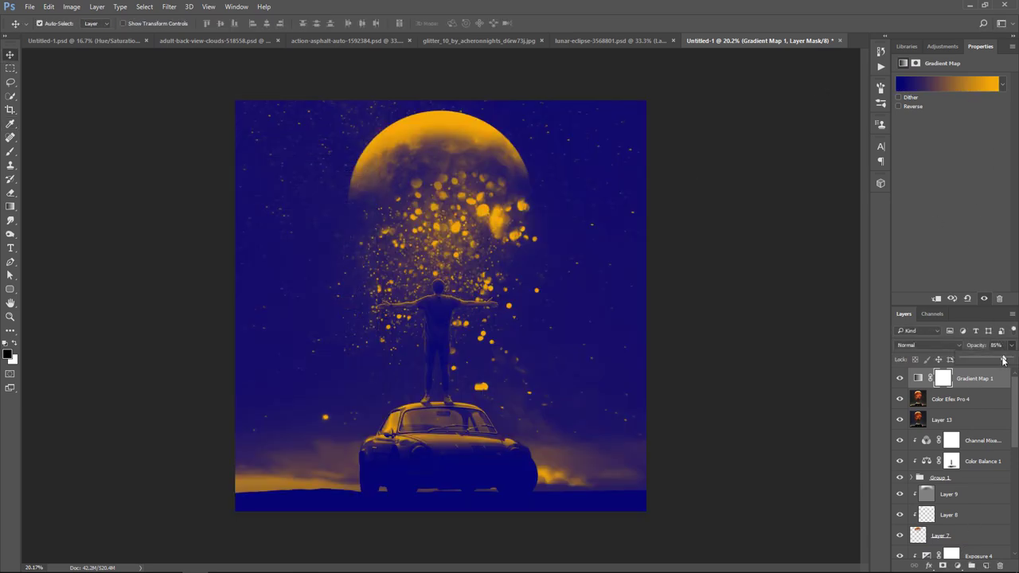
{"action": "left_click_drag", "start_coordinate": [1009, 360], "coordinate": [969, 360]}
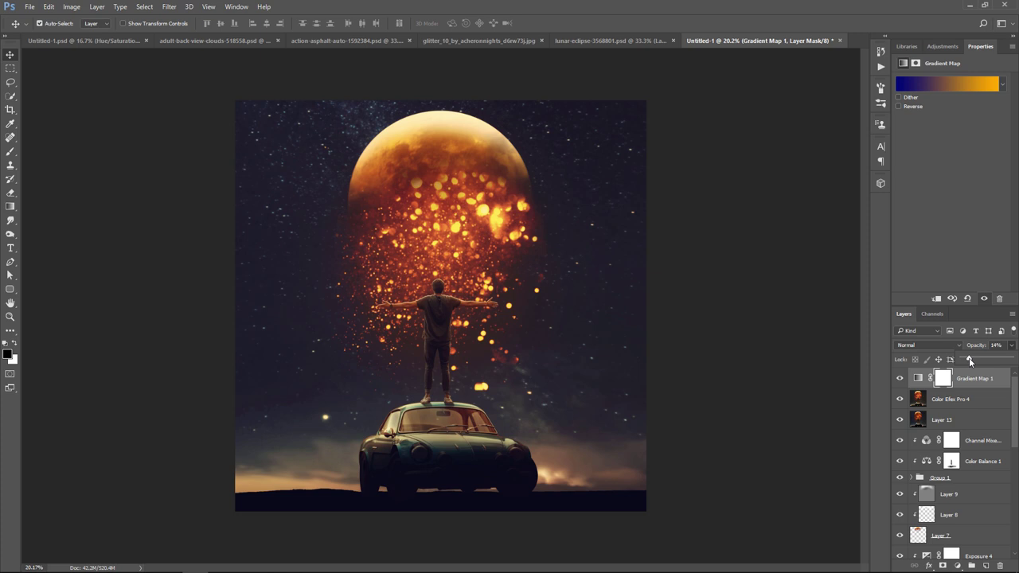
{"action": "left_click_drag", "start_coordinate": [969, 358], "coordinate": [970, 360]}
{"action": "left_click", "coordinate": [957, 565]}
Add Curves 4, lifting the black point and adding a midtone point for a matte look.
{"action": "left_click", "coordinate": [941, 399]}
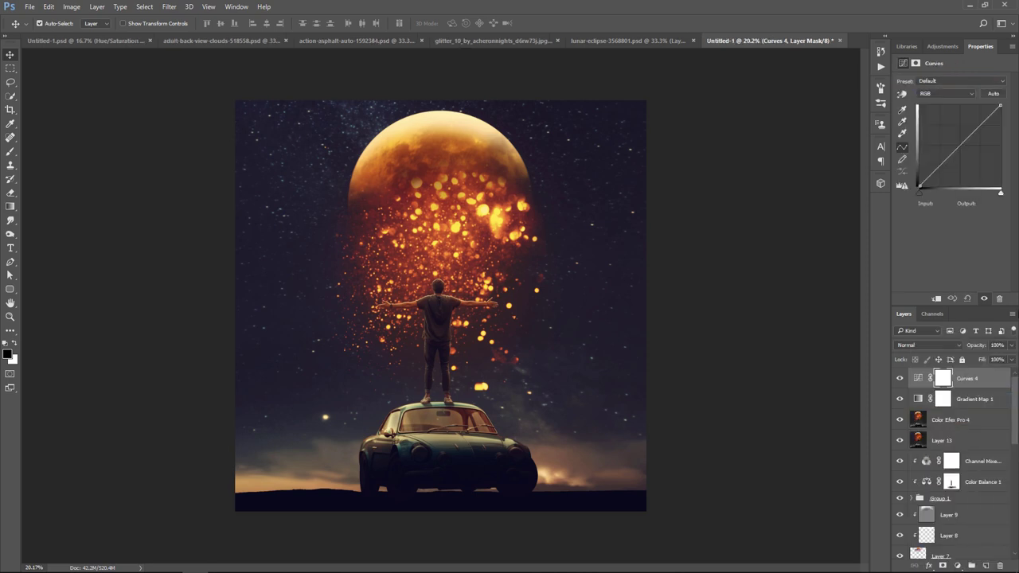
{"action": "left_click_drag", "start_coordinate": [920, 189], "coordinate": [918, 185]}
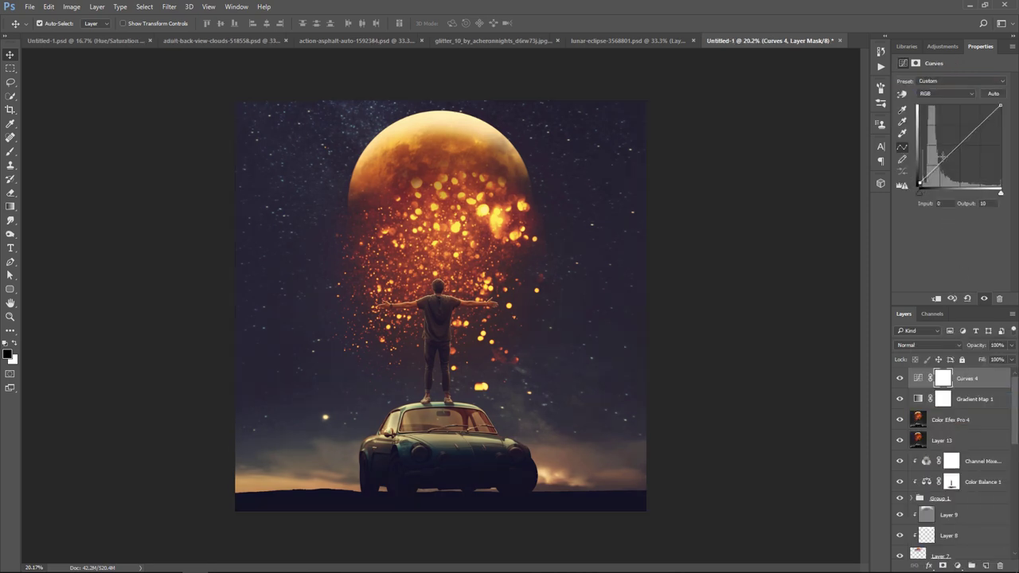
{"action": "left_click_drag", "start_coordinate": [963, 144], "coordinate": [968, 140]}
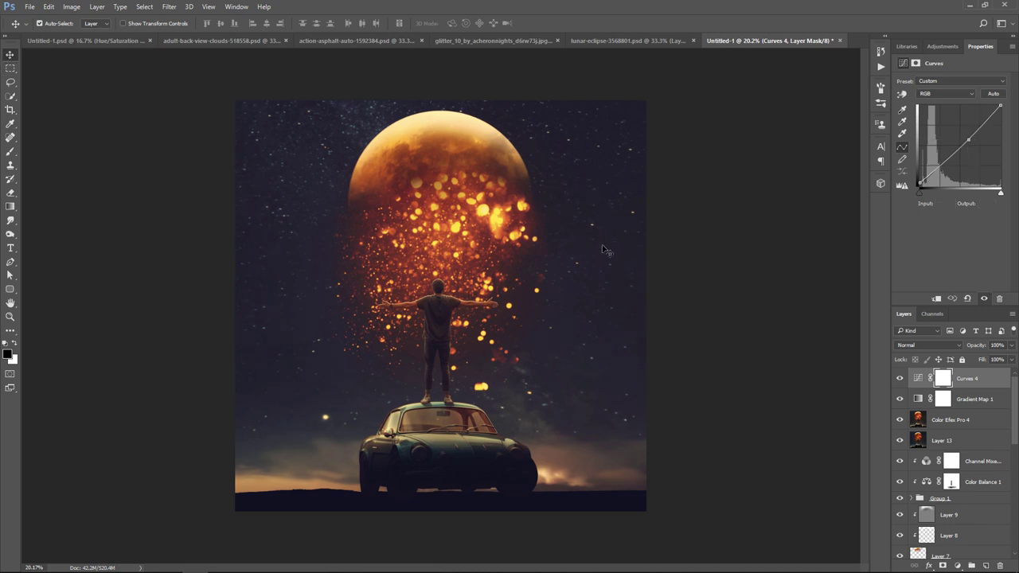
{"action": "left_click", "coordinate": [899, 380]}
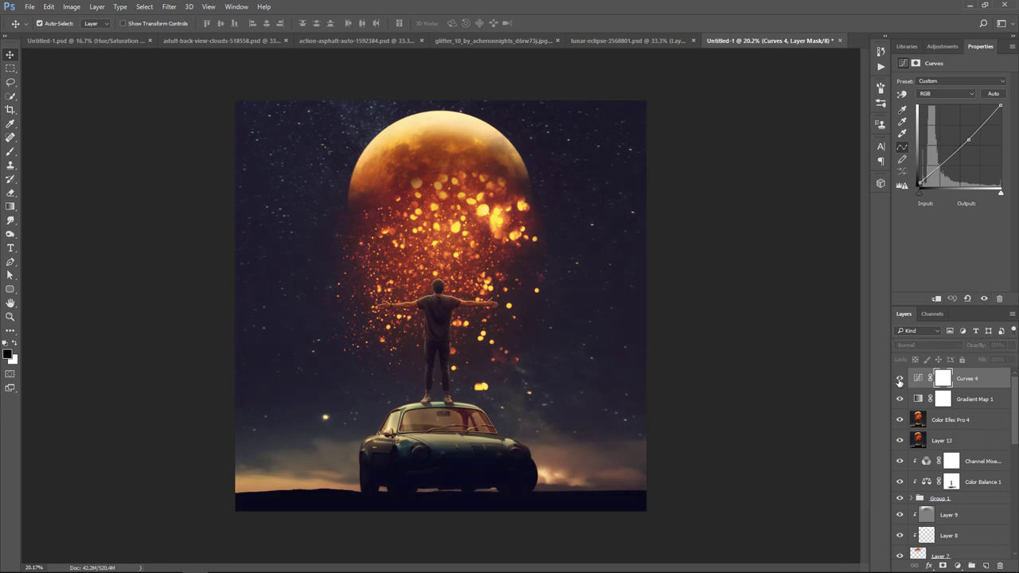
{"action": "left_click", "coordinate": [900, 380]}
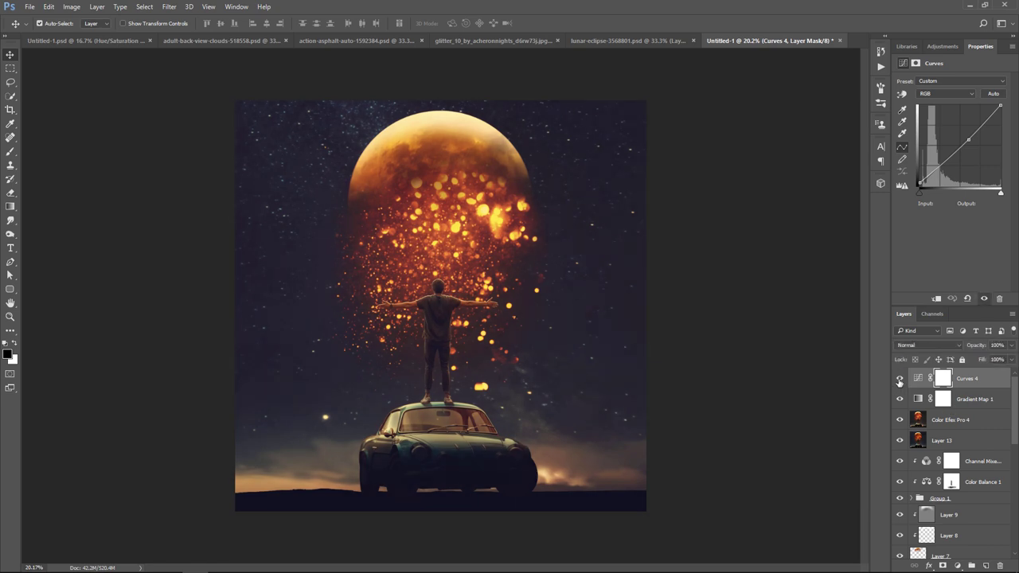
{"action": "left_click", "coordinate": [958, 565]}
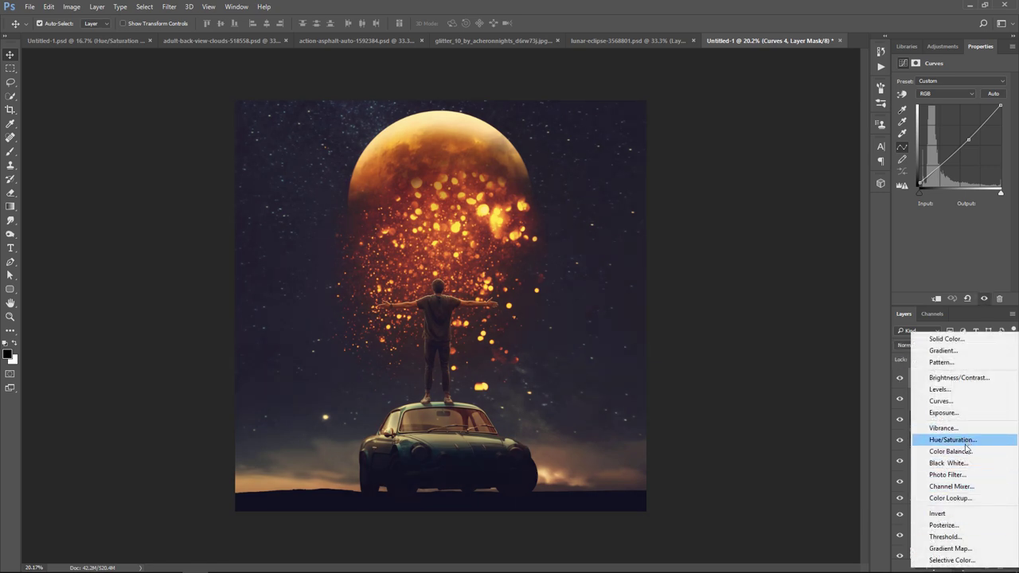
Add Color Balance 2 with midtones Red +24, Green −8, Blue −24 at about 79% opacity.
{"action": "left_click", "coordinate": [962, 451]}
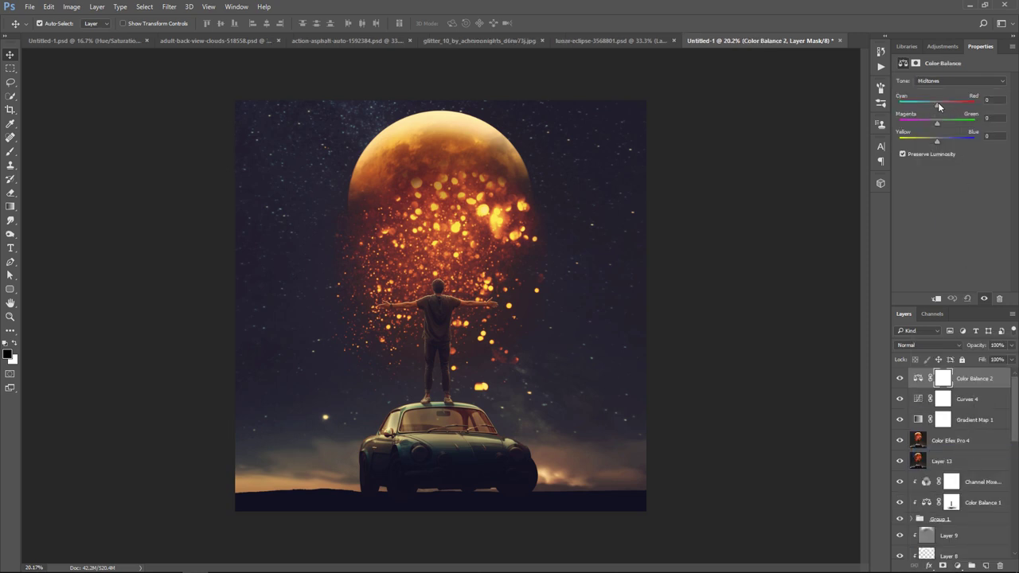
{"action": "left_click_drag", "start_coordinate": [938, 105], "coordinate": [948, 107]}
{"action": "left_click_drag", "start_coordinate": [936, 139], "coordinate": [929, 140]}
{"action": "left_click_drag", "start_coordinate": [938, 123], "coordinate": [934, 125]}
{"action": "left_click_drag", "start_coordinate": [1012, 344], "coordinate": [999, 359]}
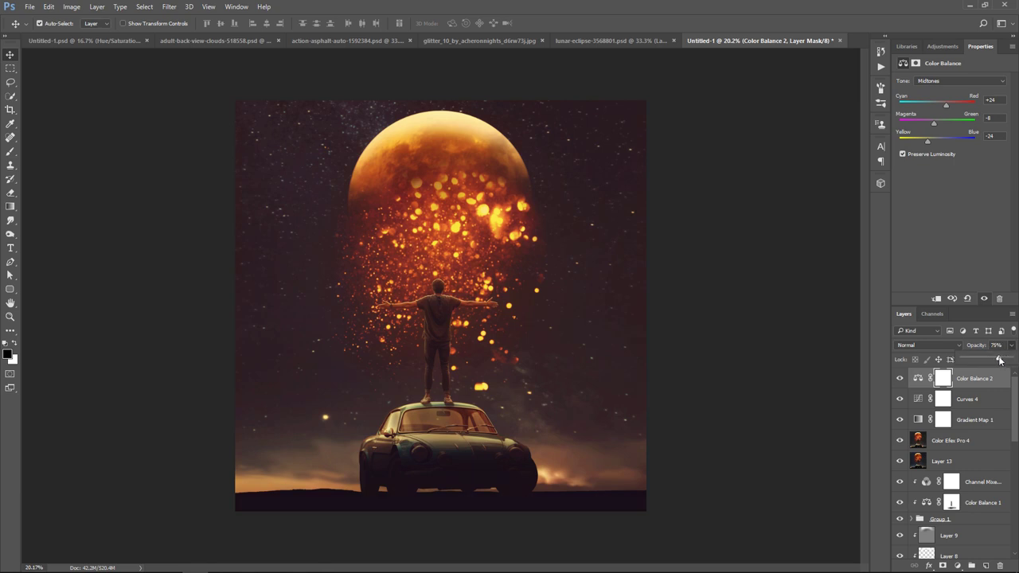
{"action": "left_click", "coordinate": [901, 380]}
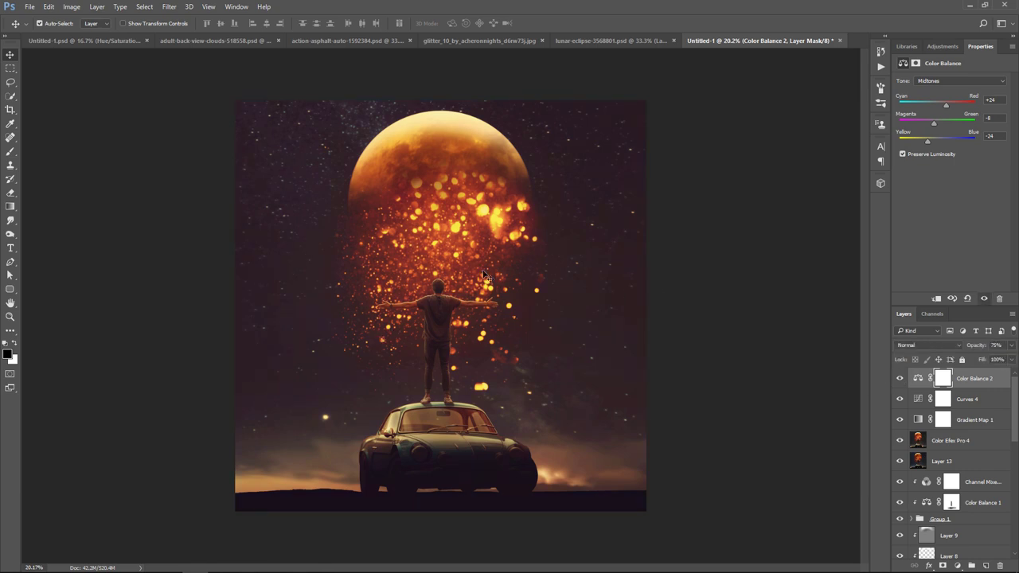